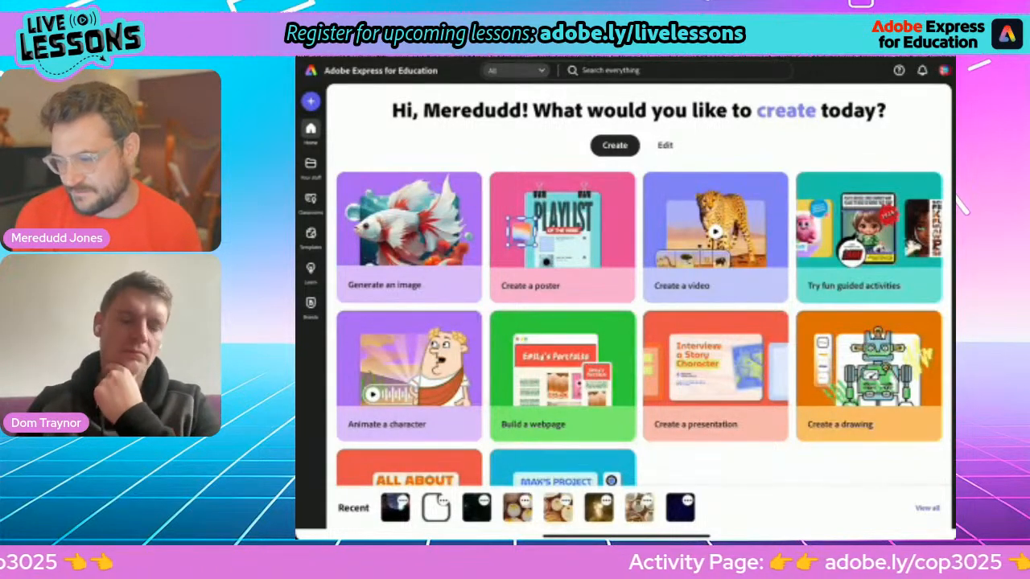
Step: Create a blank webpage via Build a webpage > Create from scratch, then bring up the app switcher
click(555, 370)
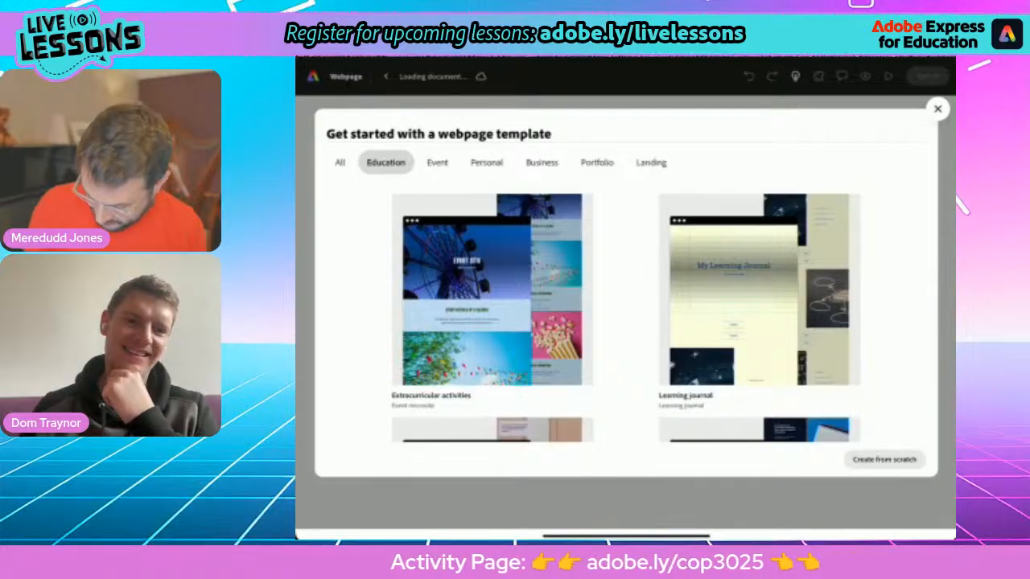
click(884, 459)
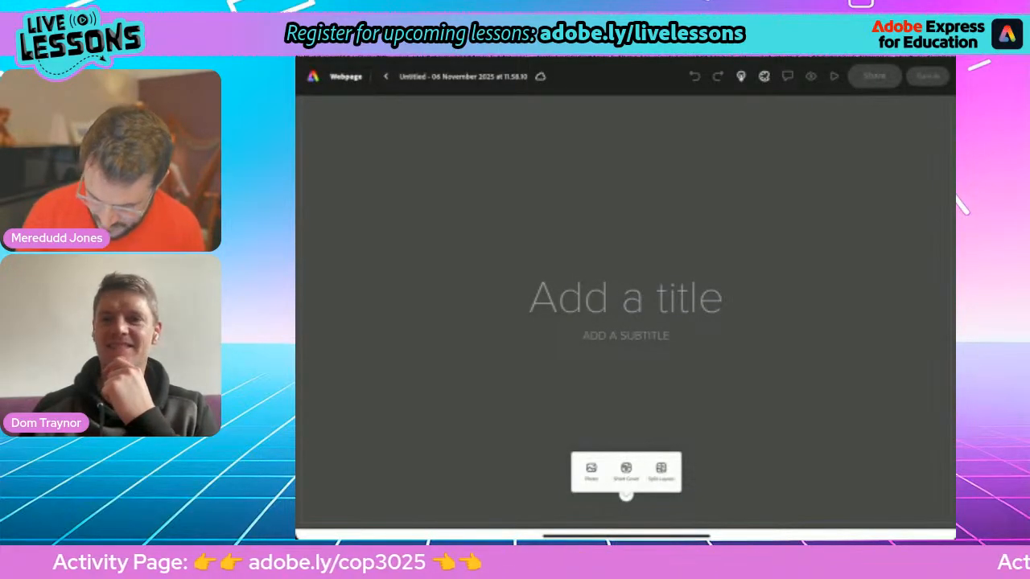
drag(626, 536, 716, 408)
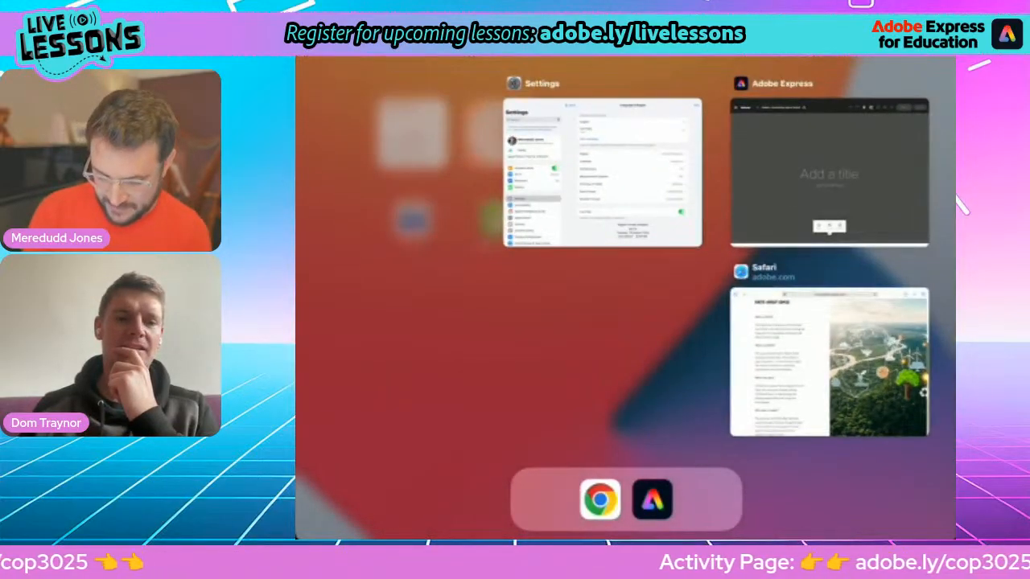
Step: Switch to Safari's COP30 activity page and scroll through its facts section
click(829, 362)
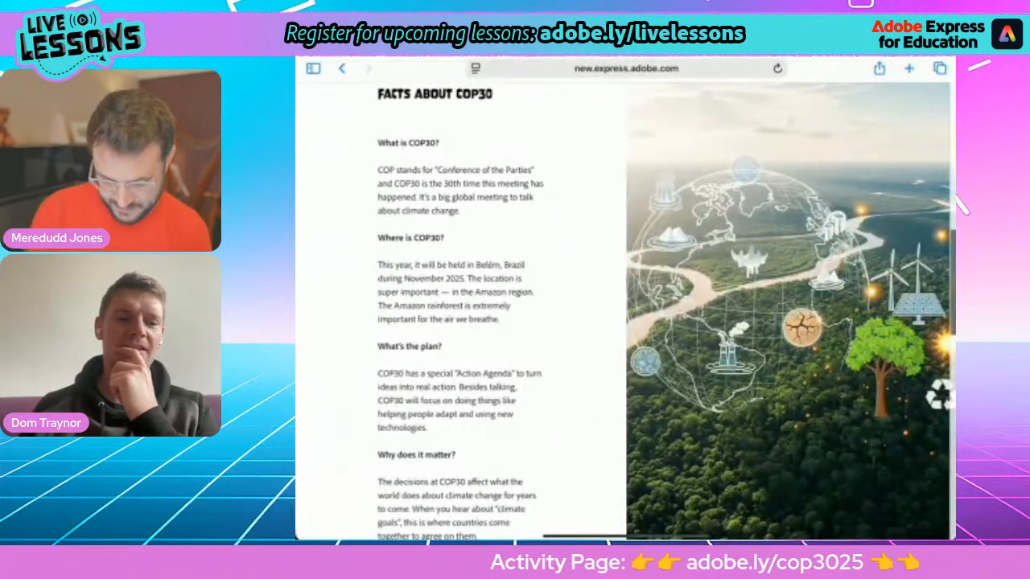
scroll(624, 321, up, 2)
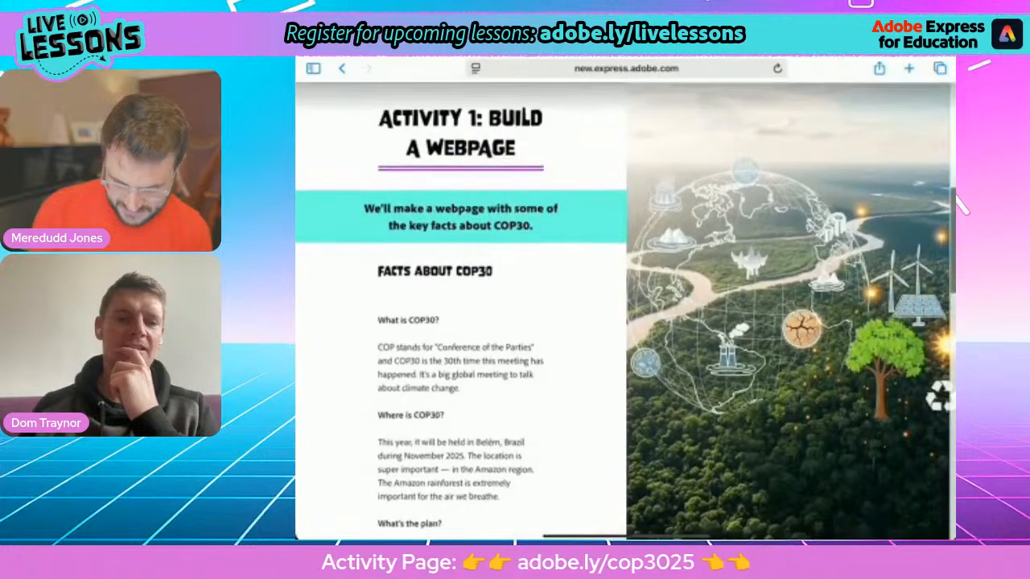
scroll(460, 346, up, 5)
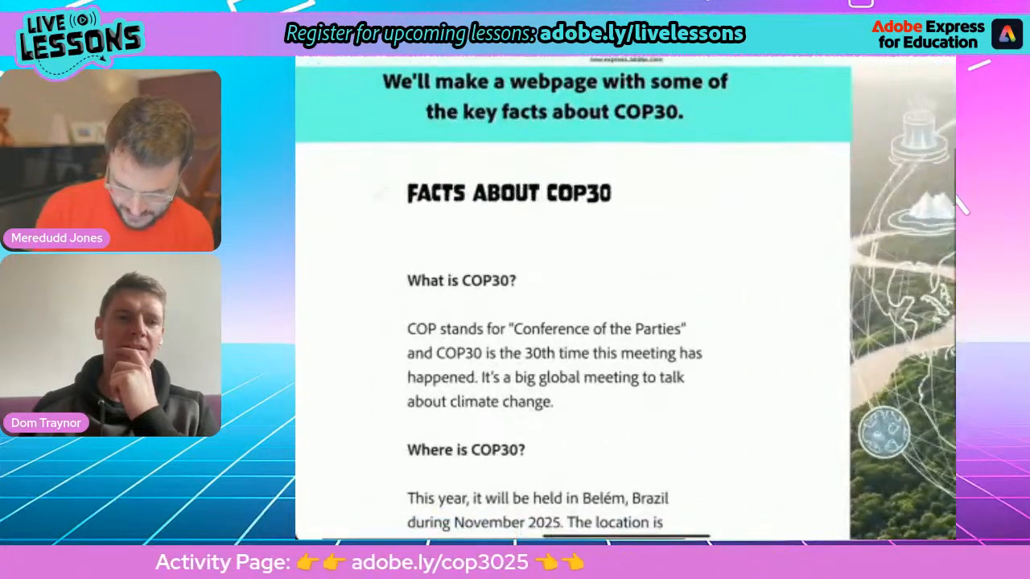
scroll(625, 321, up, 1)
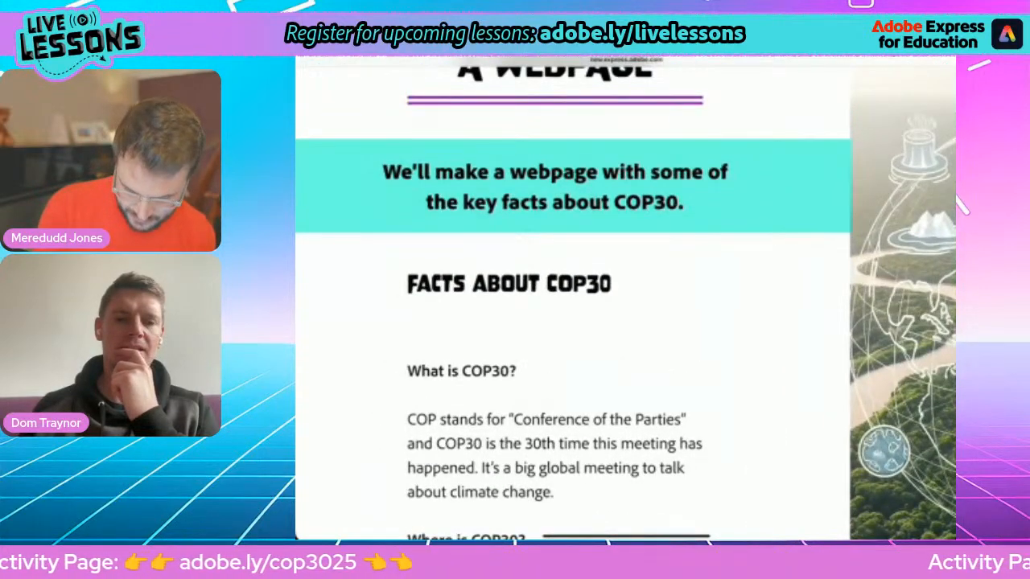
drag(648, 197, 413, 299)
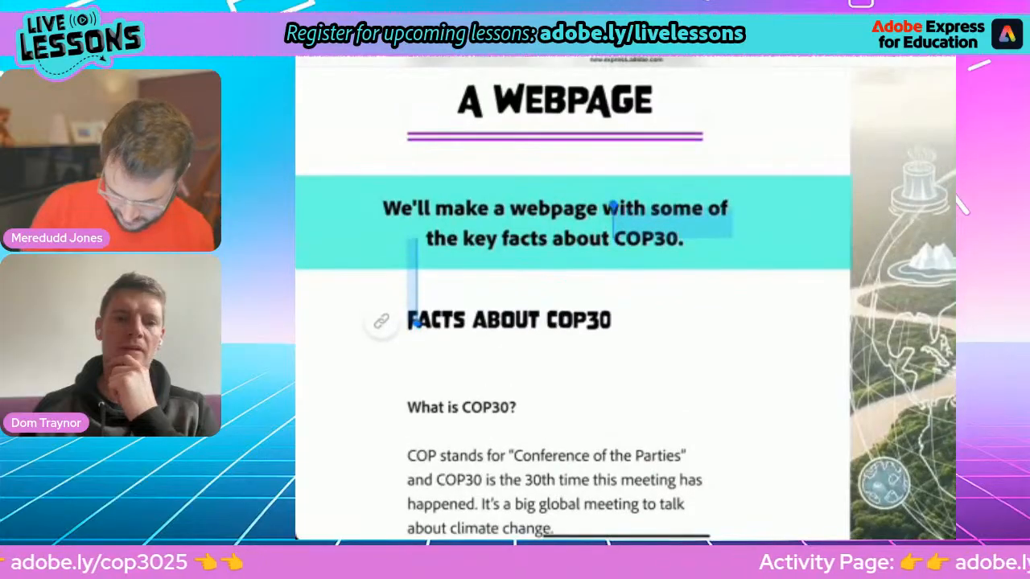
scroll(555, 322, down, 2)
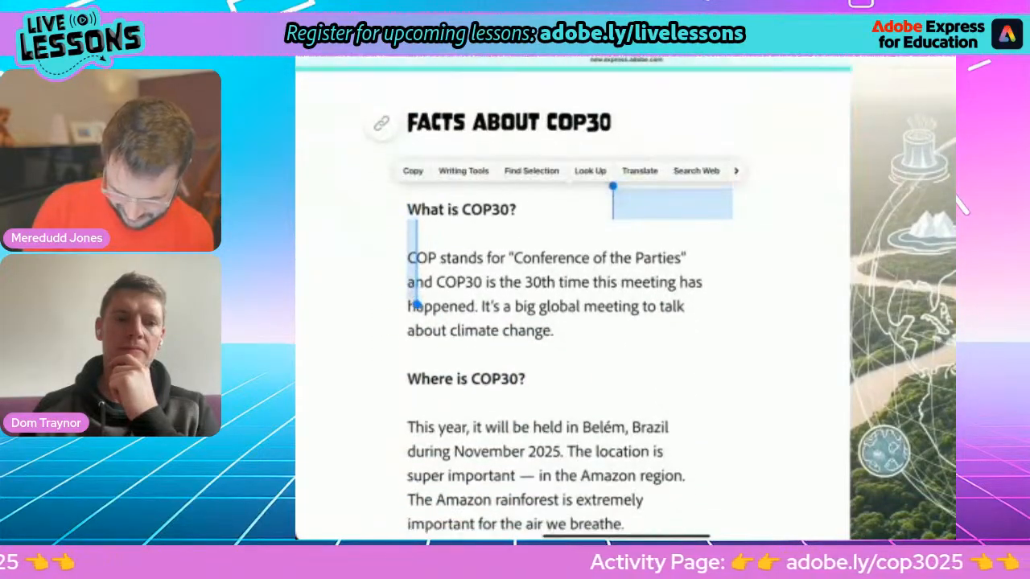
click(708, 322)
scroll(555, 305, down, 5)
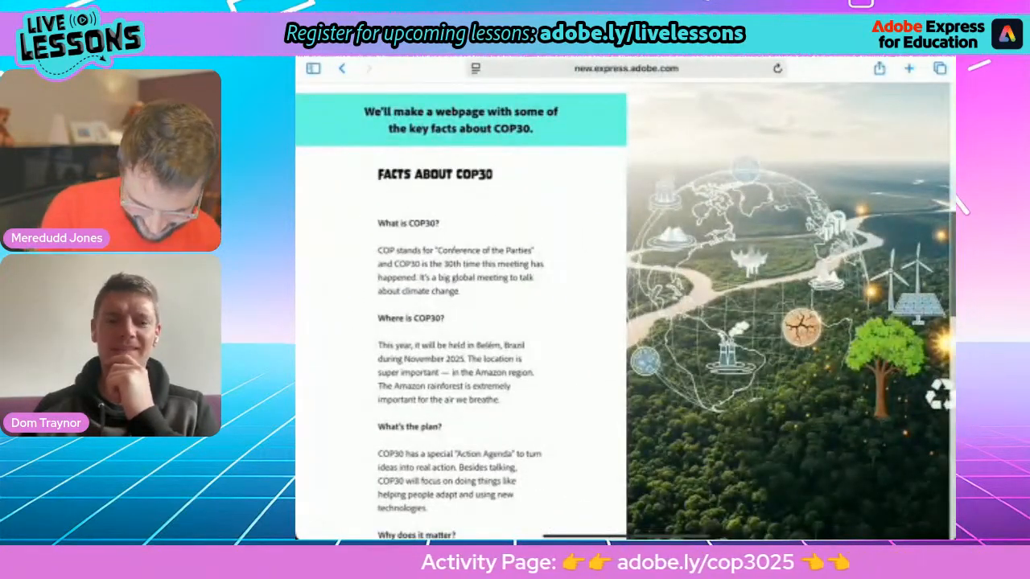
Step: Open the 'Click for a Google Doc' link in a background tab and switch to it
drag(514, 131, 392, 176)
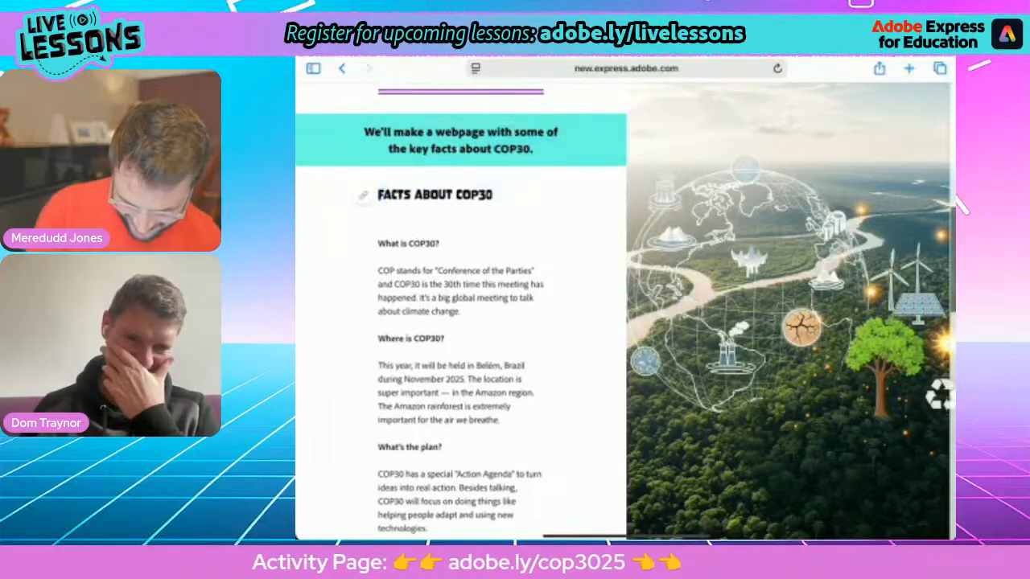
scroll(459, 322, down, 4)
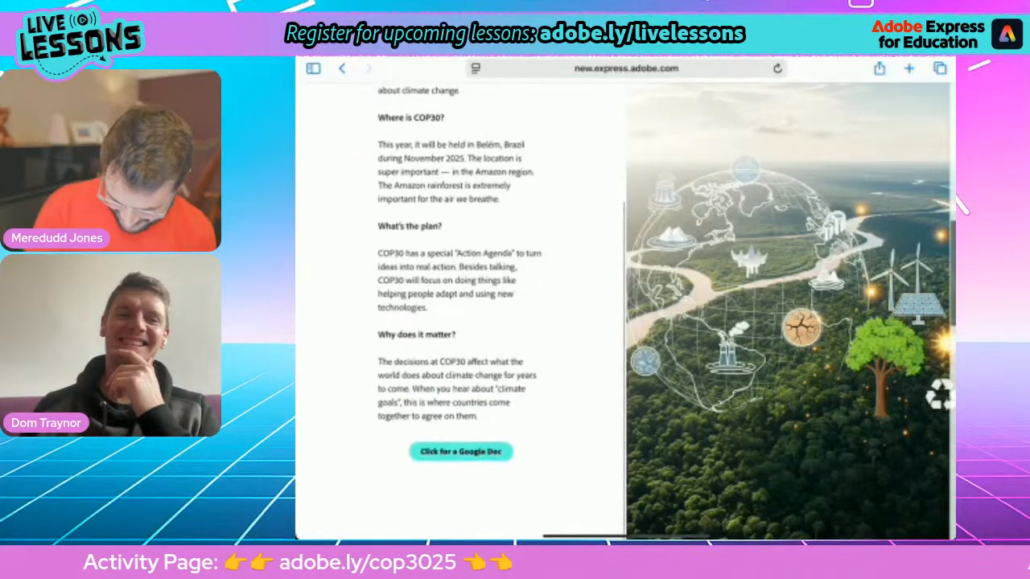
double_click(451, 330)
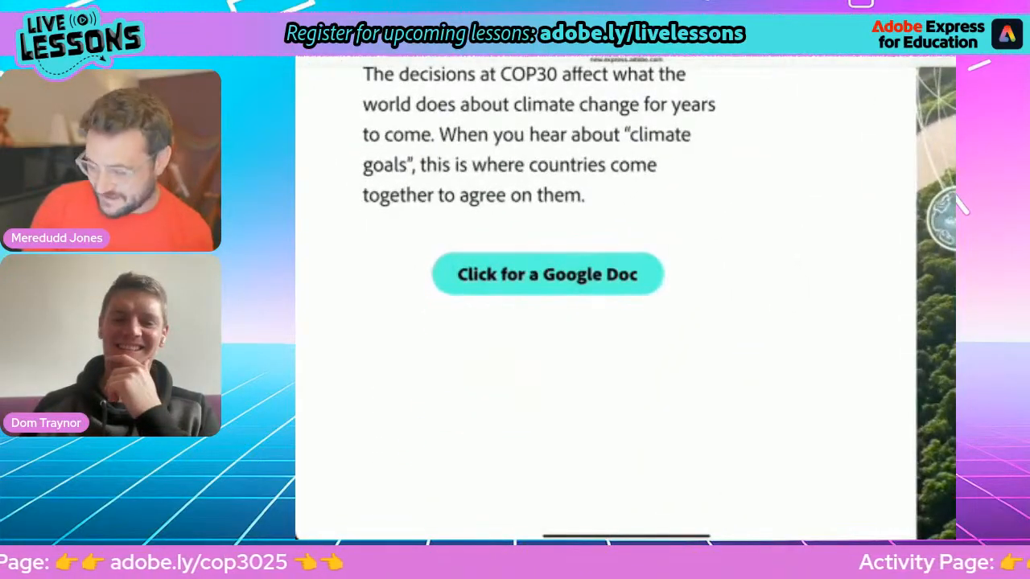
scroll(539, 321, up, 3)
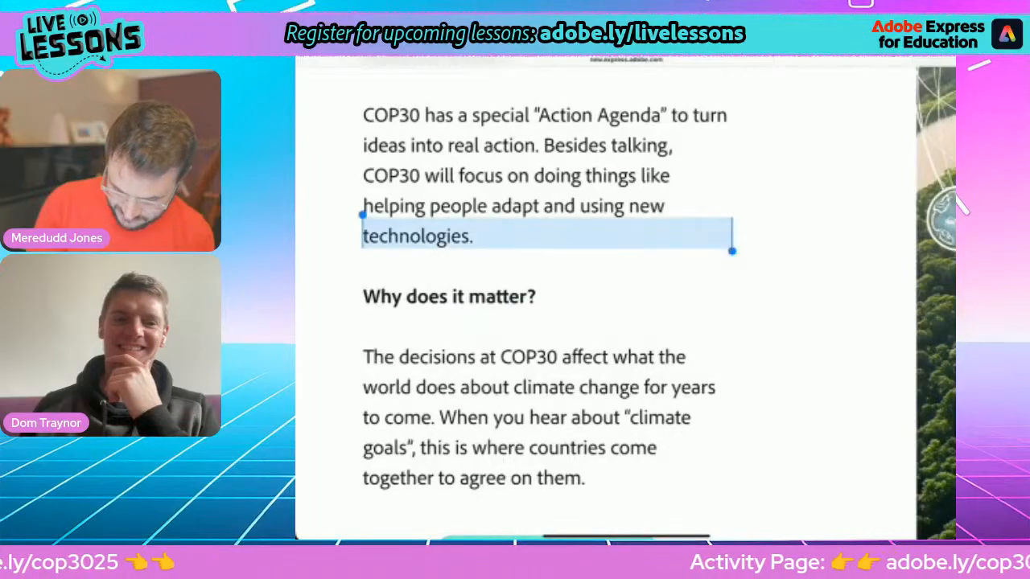
scroll(626, 303, down, 3)
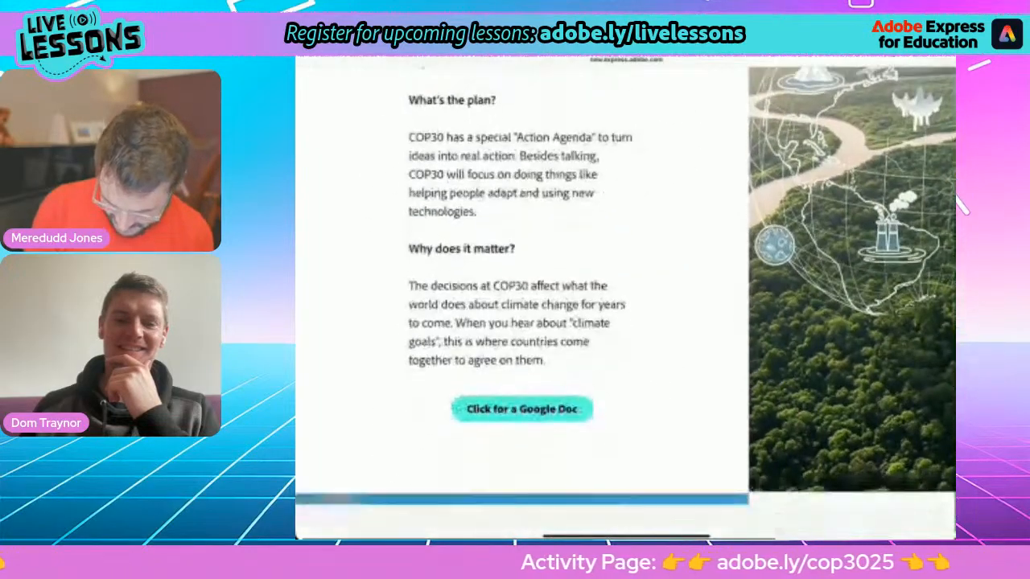
click(522, 374)
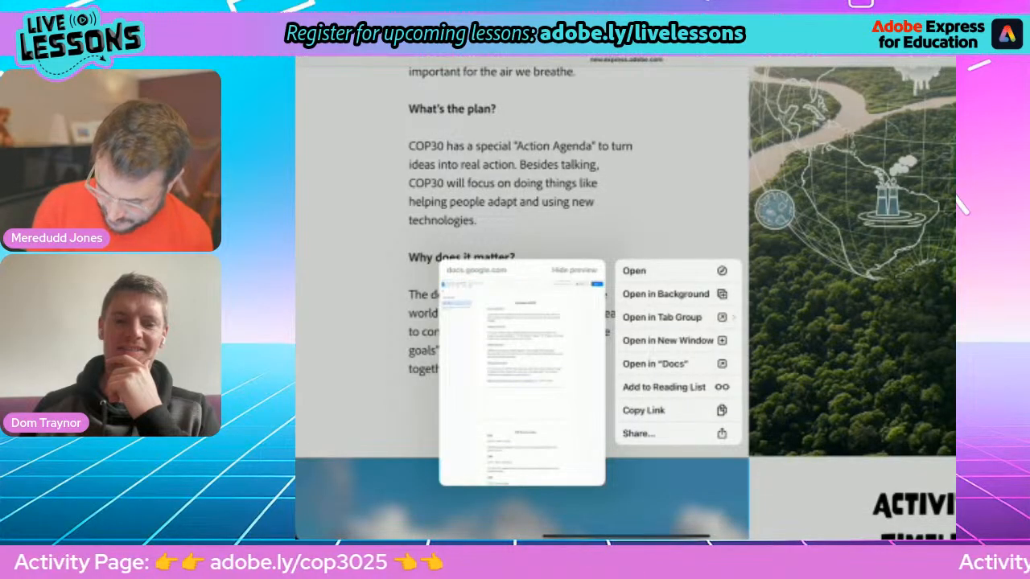
click(665, 293)
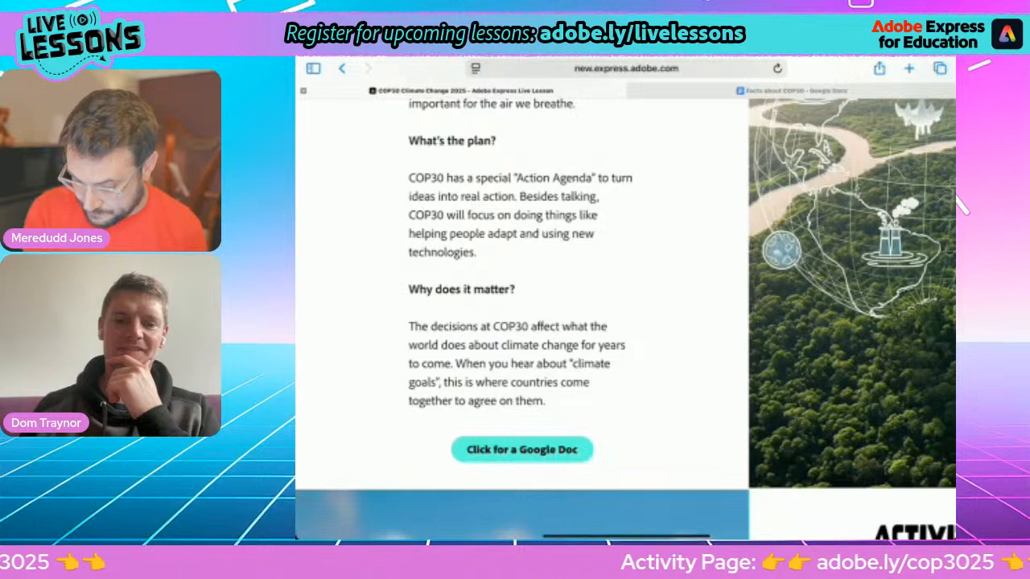
click(797, 90)
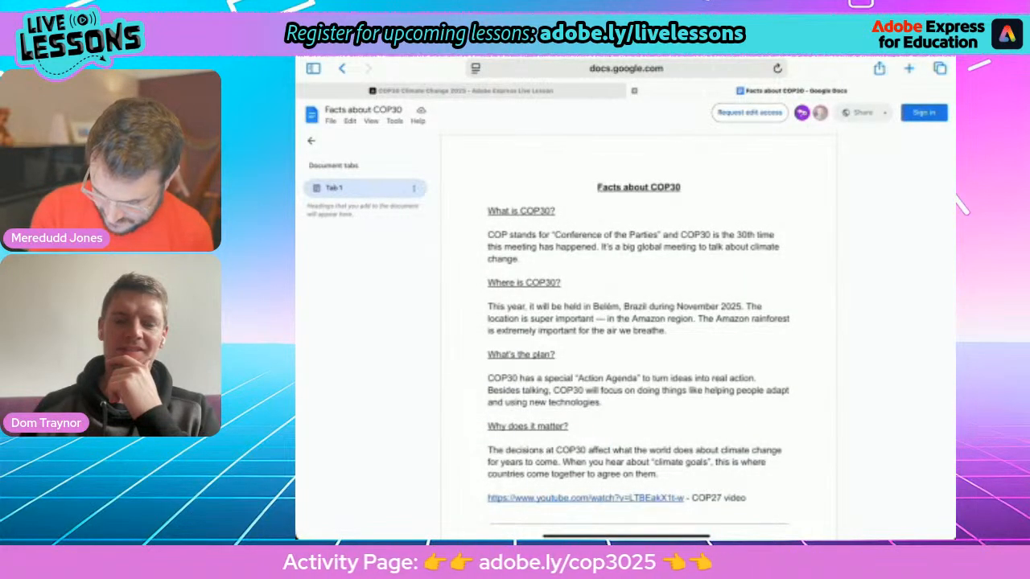
Step: Copy the document title 'Facts about COP30' and return to the Adobe Express webpage
double_click(609, 186)
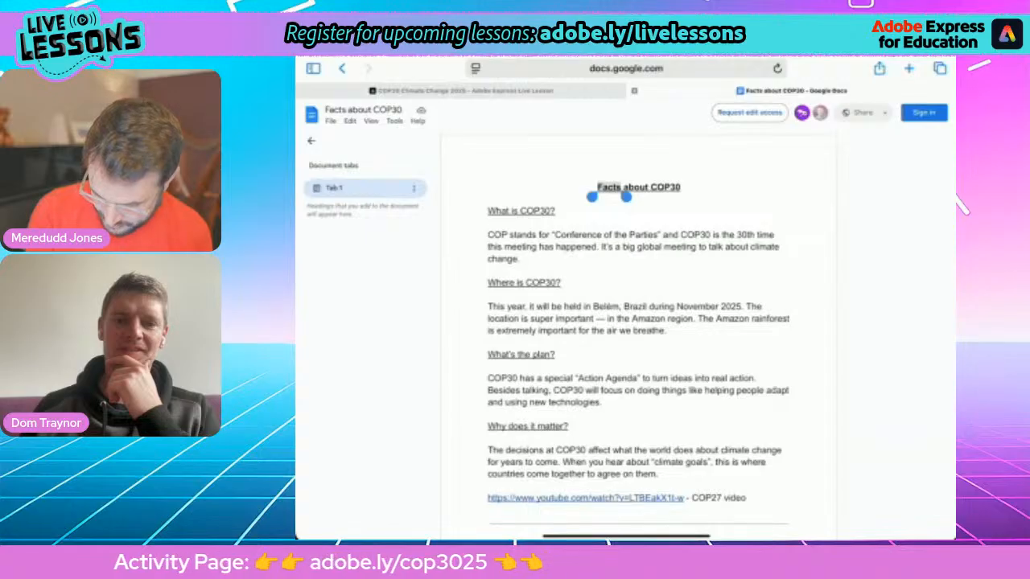
drag(626, 197, 685, 197)
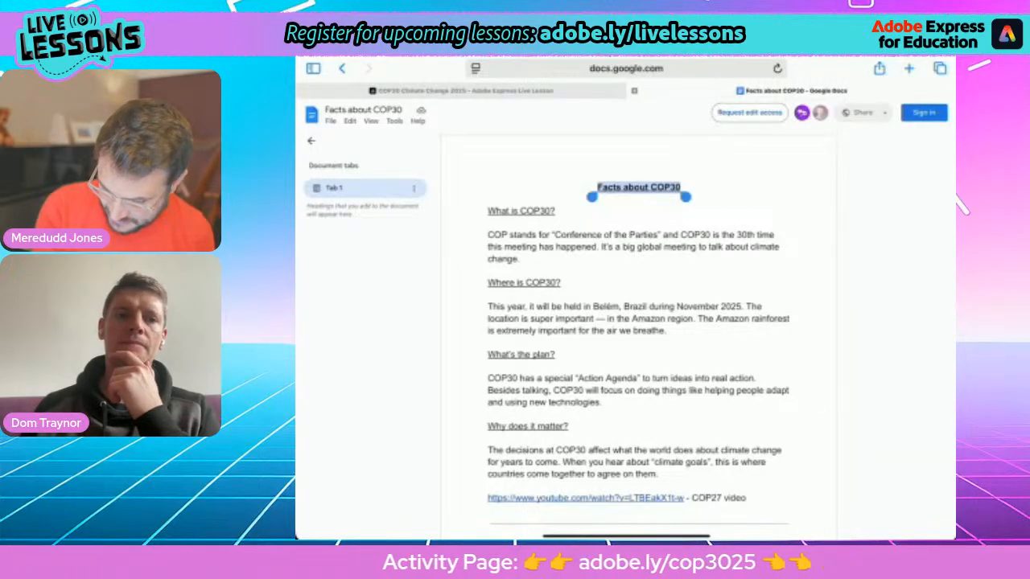
right_click(638, 188)
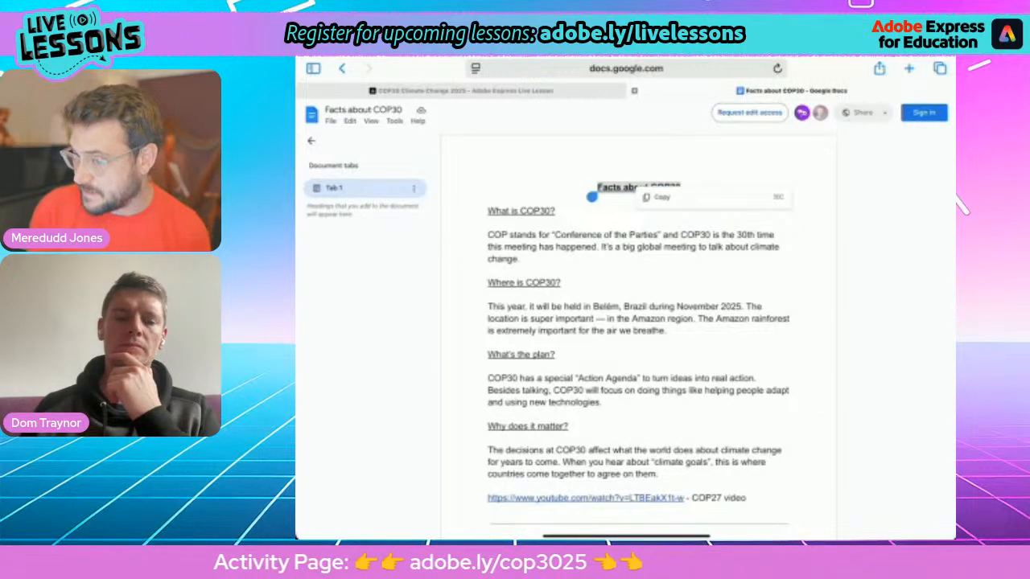
click(663, 197)
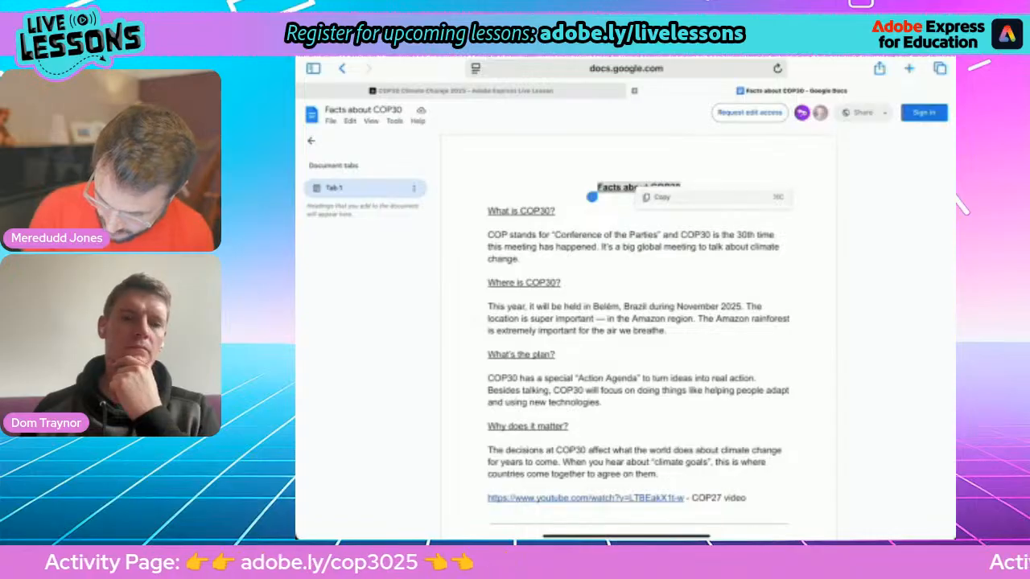
drag(626, 536, 644, 338)
click(827, 362)
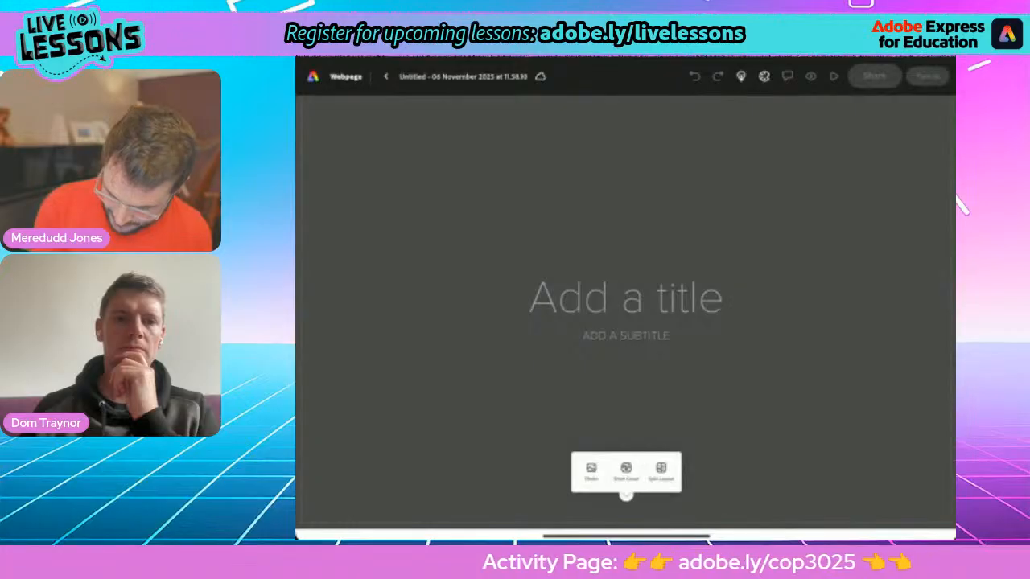
Step: Paste 'Facts about COP30' as the webpage title and type the authors' byline beneath it
click(626, 298)
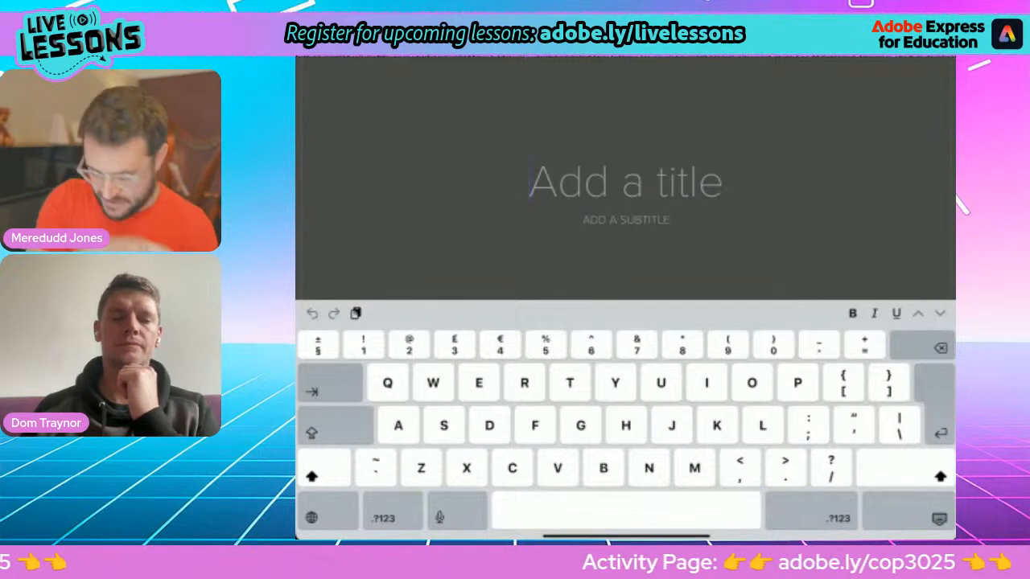
key(ctrl+v)
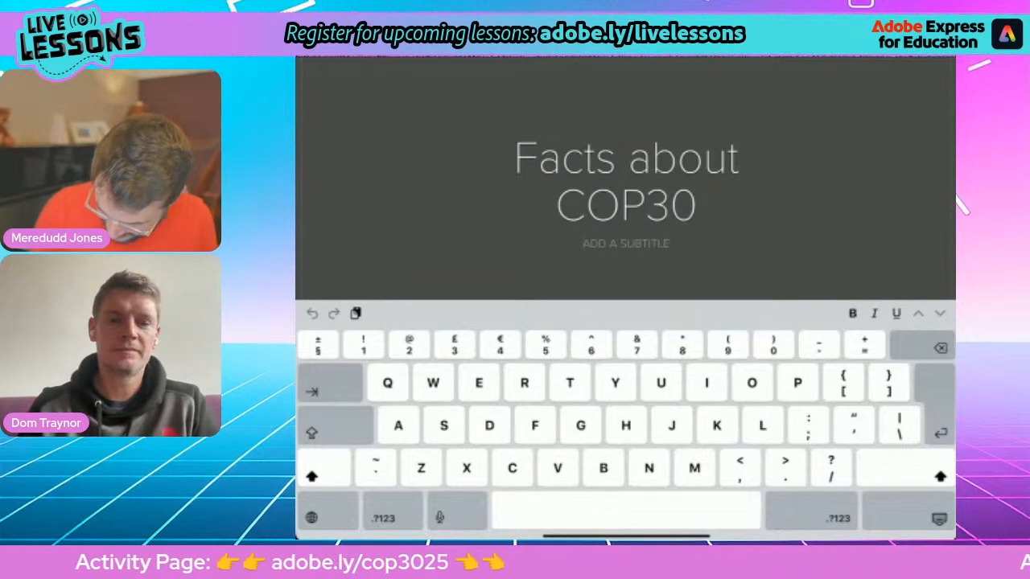
text(By)
key(shift)
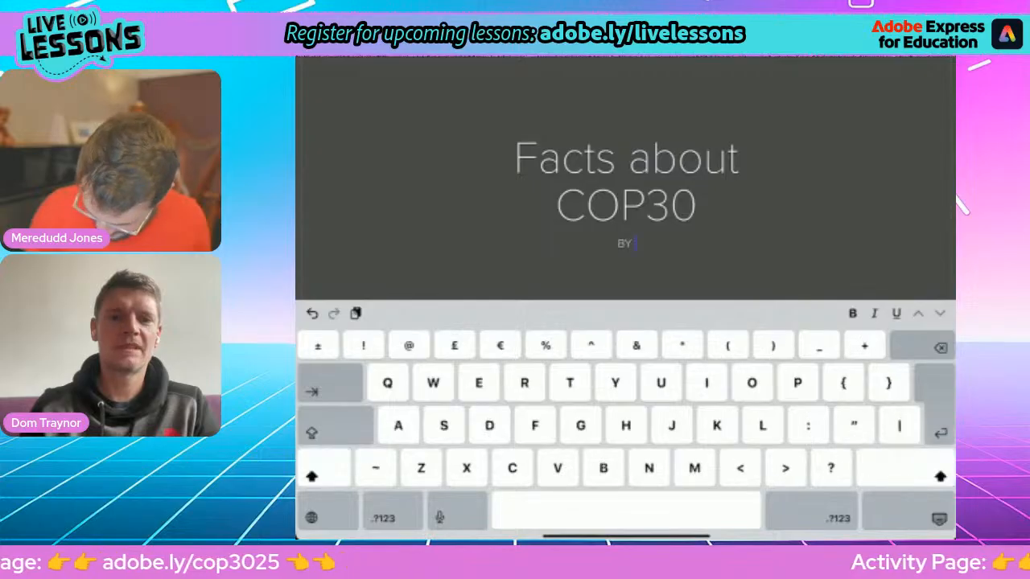
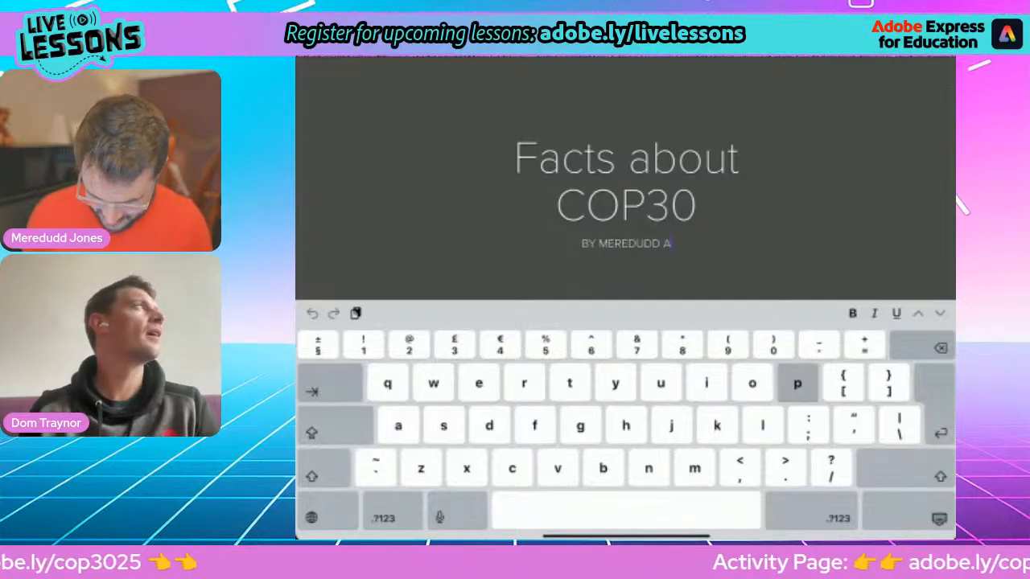
key(shift)
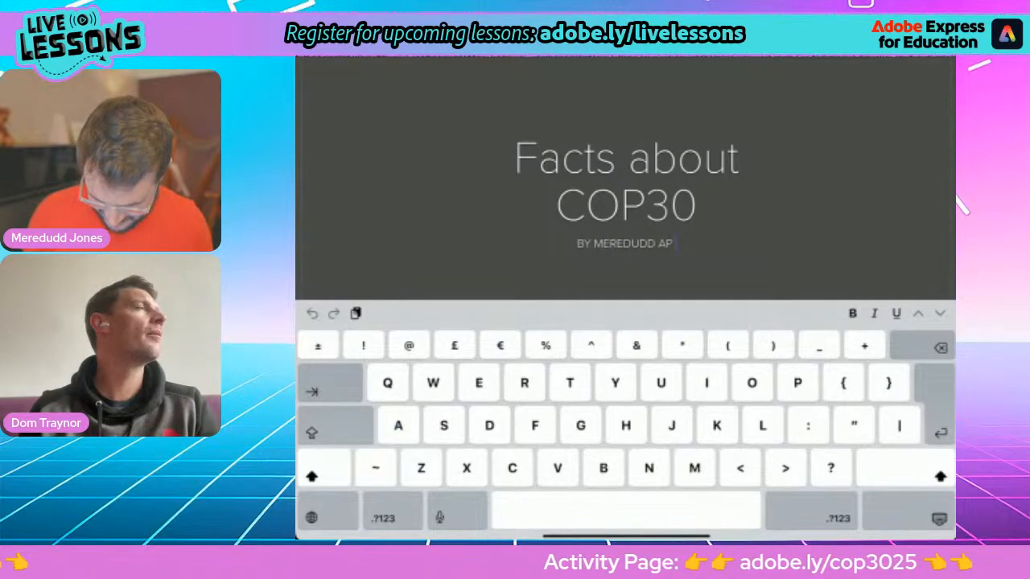
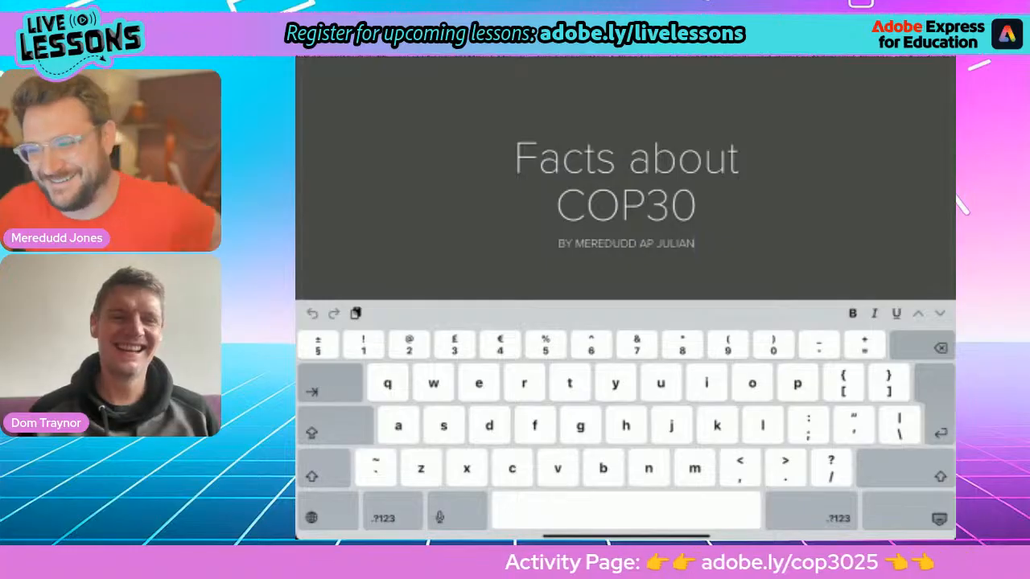
click(939, 519)
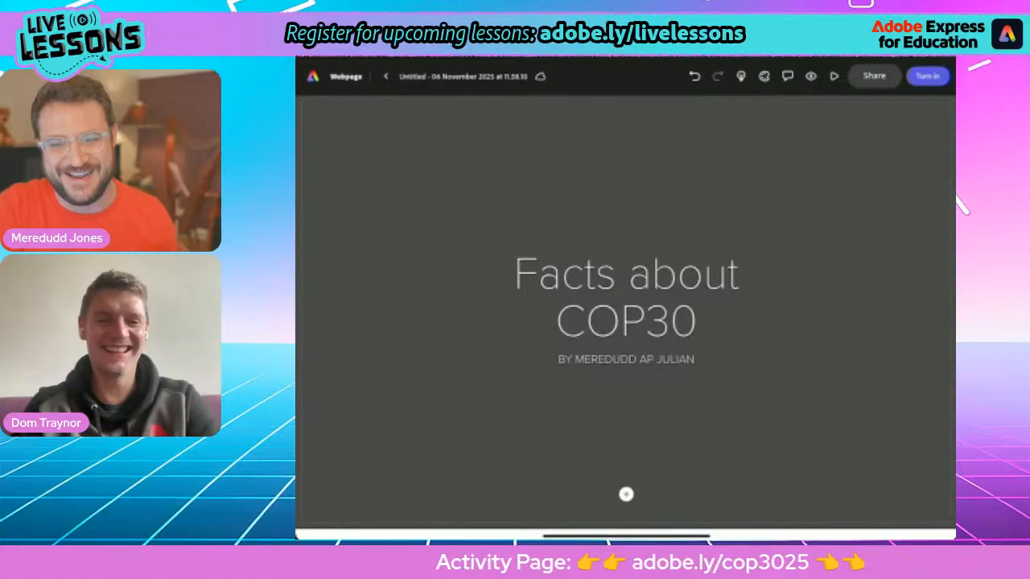
Step: Search photos for 'Climate' and set the hands-holding-Earth image as the title background
click(626, 494)
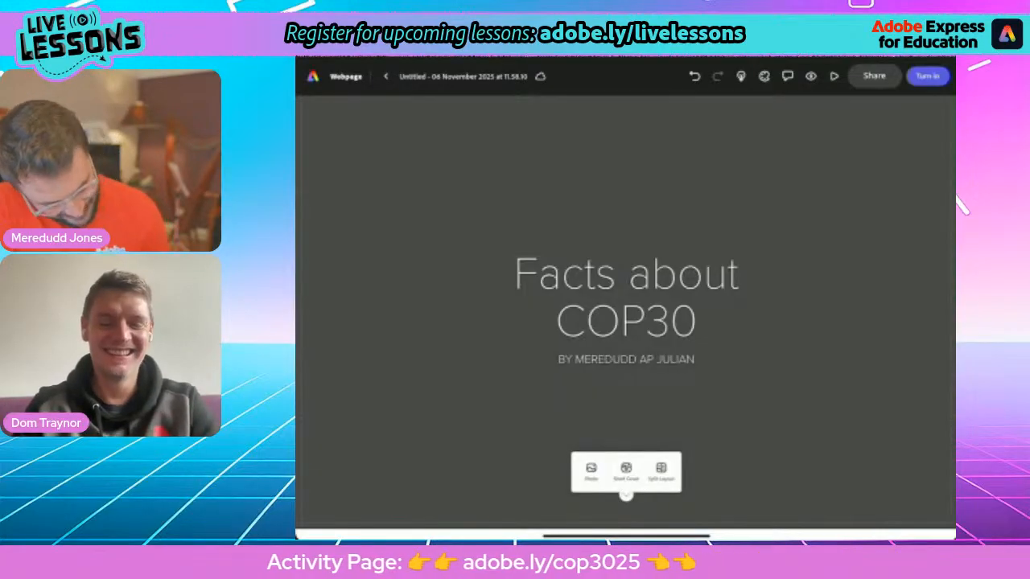
click(591, 475)
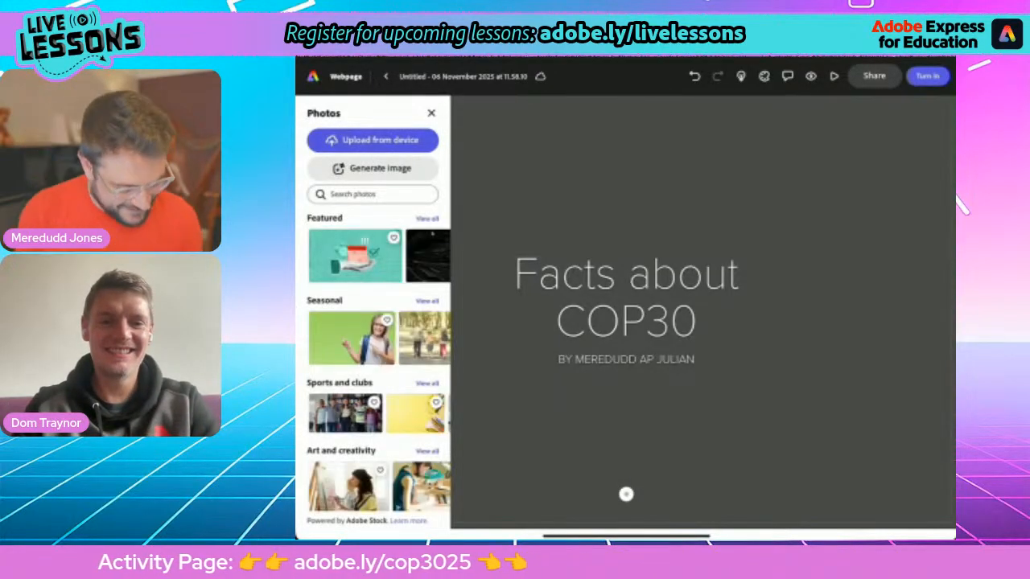
click(372, 193)
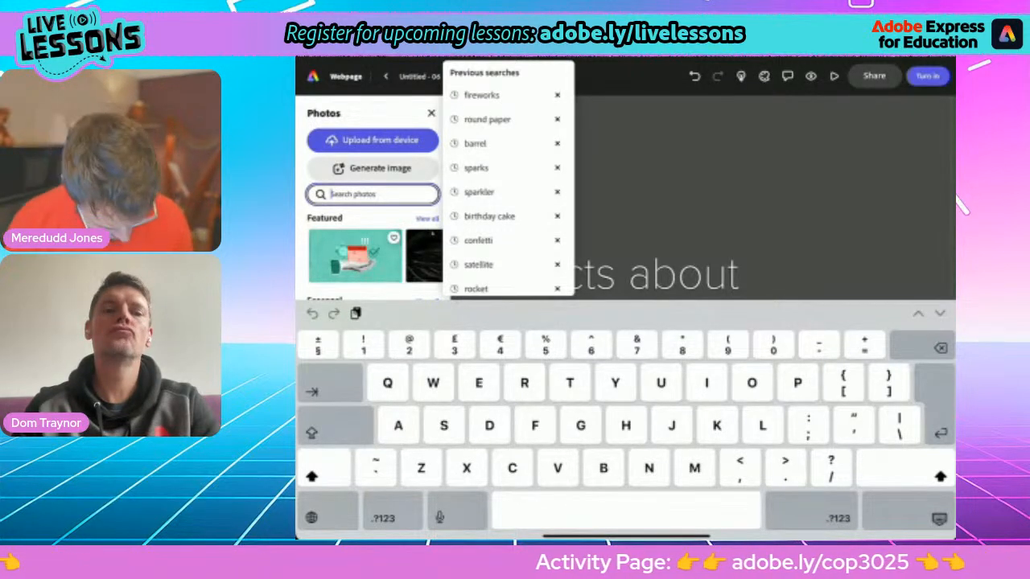
text(Climate)
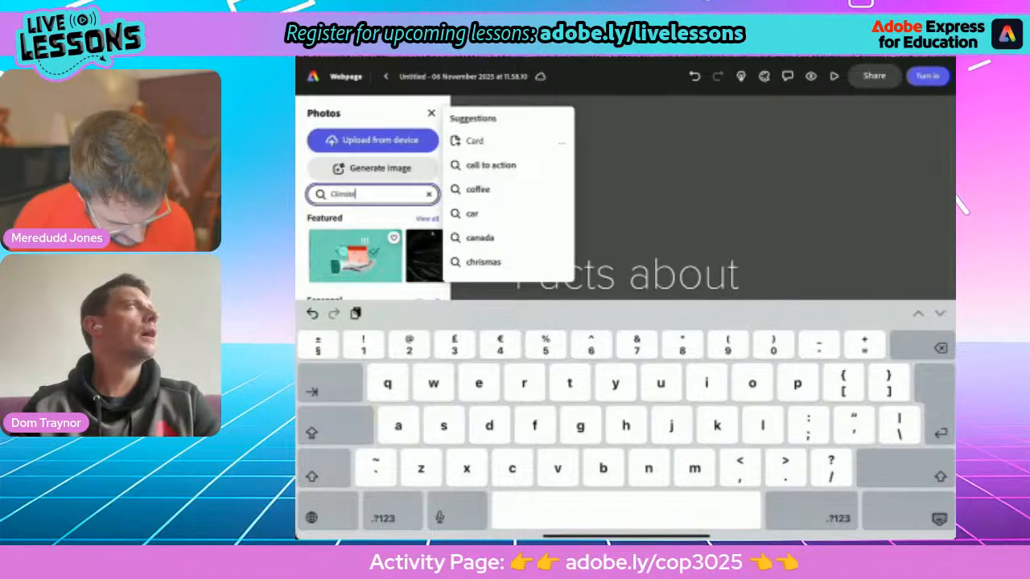
key(Return)
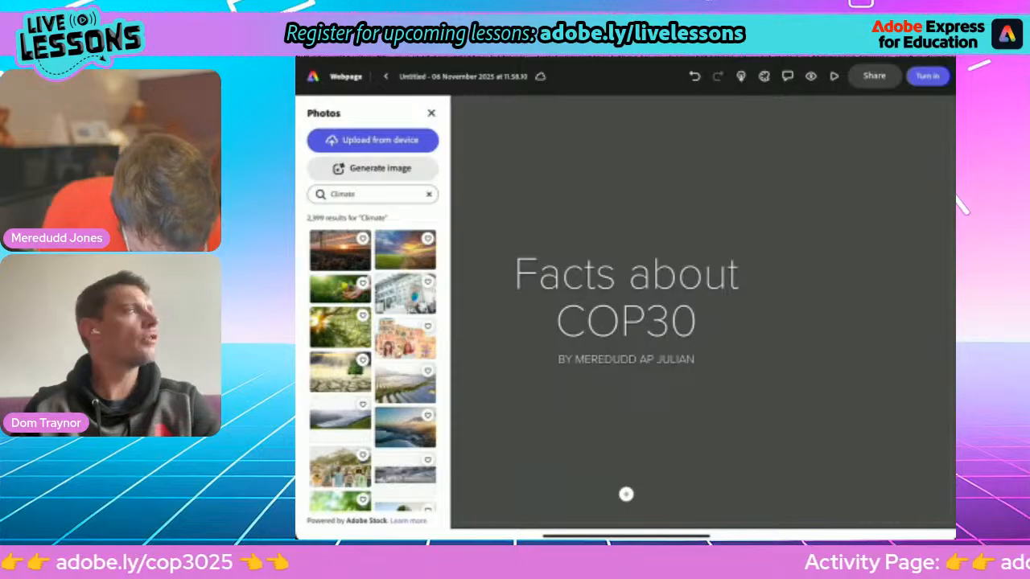
scroll(372, 362, down, 5)
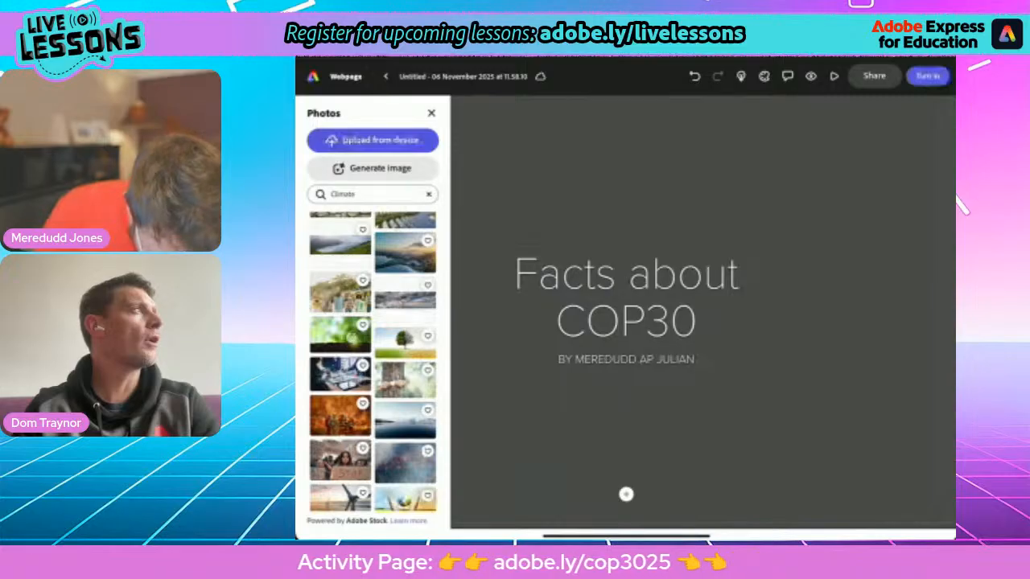
scroll(372, 362, down, 2)
scroll(372, 362, down, 3)
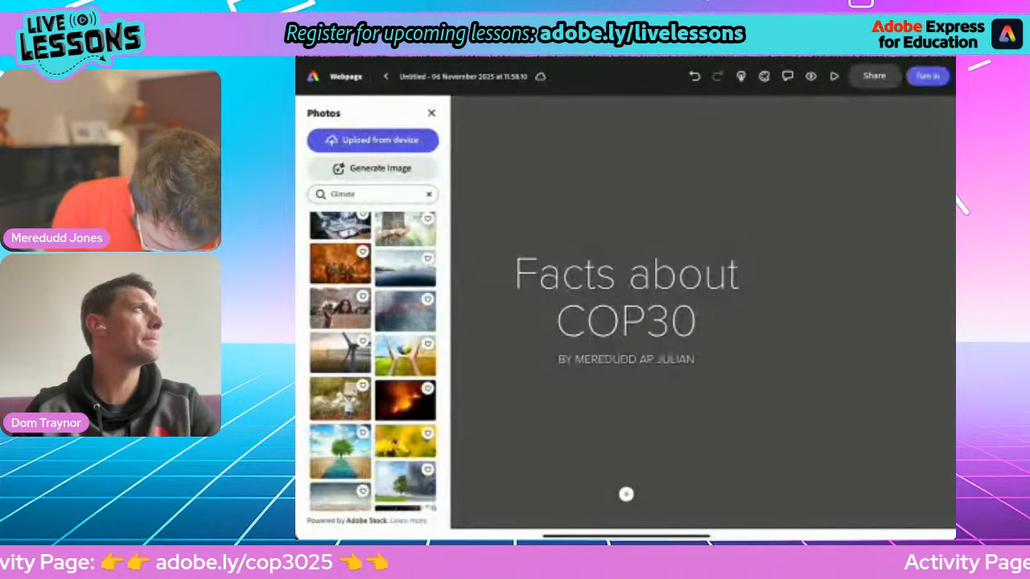
click(404, 354)
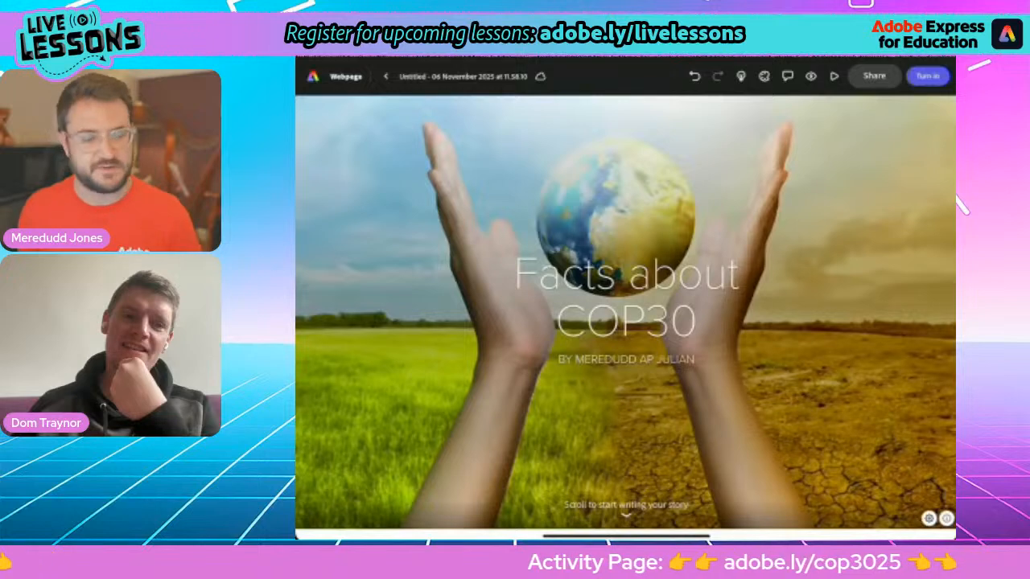
Step: Bring up the iPad app switcher and switch to the Google Docs page in Safari
scroll(625, 314, down, 1)
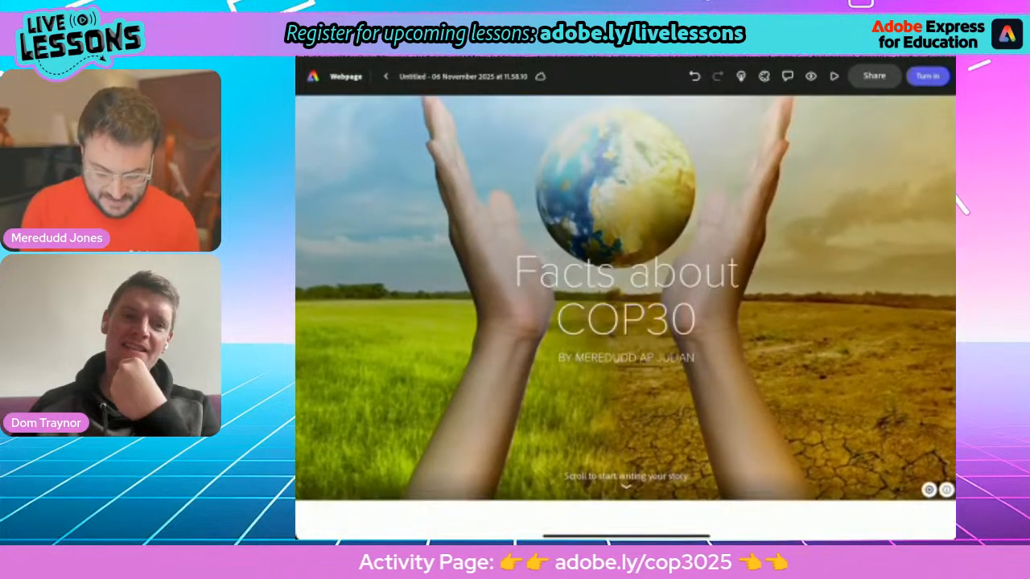
drag(625, 537, 625, 362)
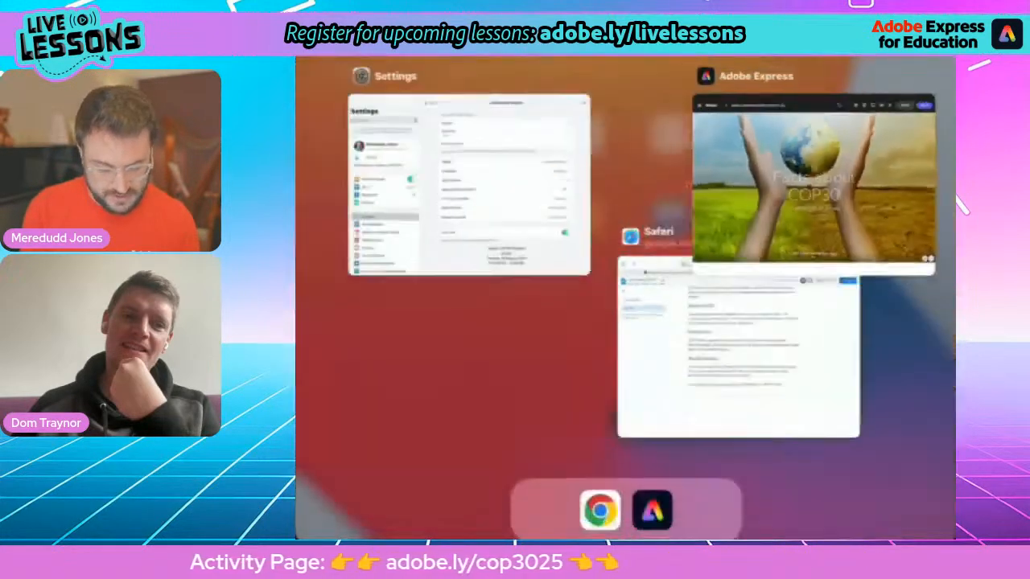
click(860, 358)
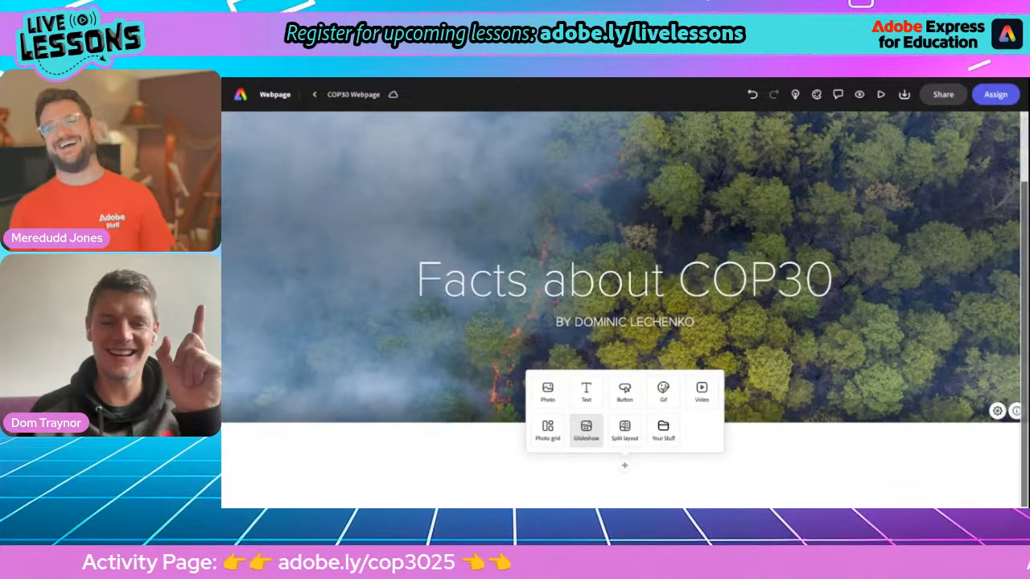
Step: Add a Glideshow section below the header, then return to the Facts about COP30 document
click(603, 476)
click(625, 469)
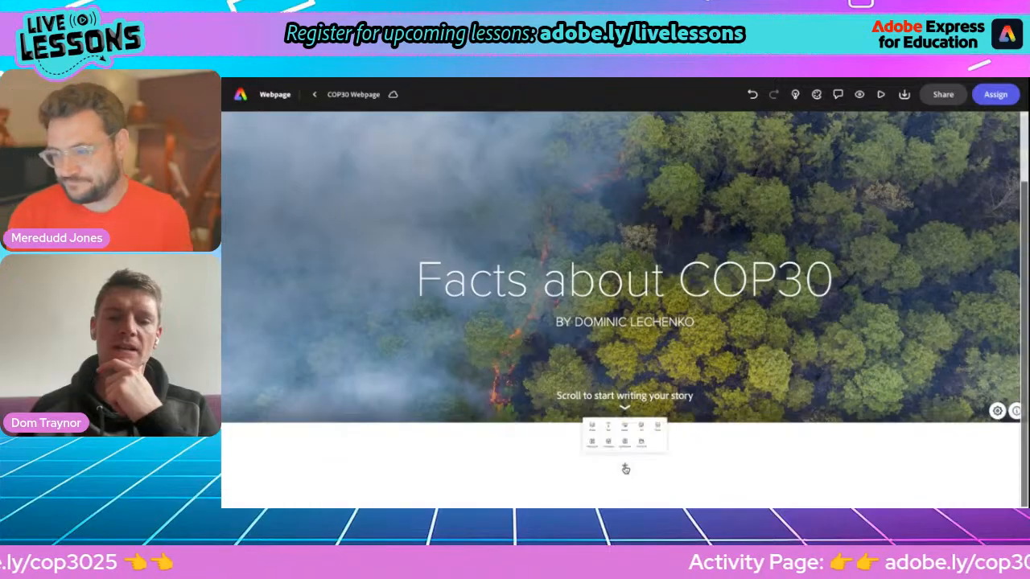
click(586, 439)
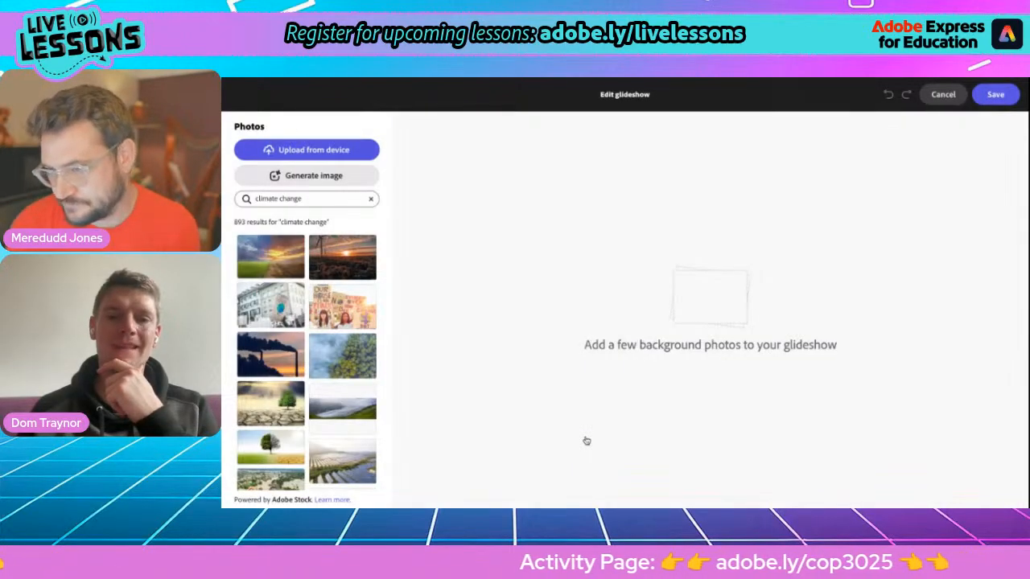
click(584, 78)
scroll(565, 357, down, 1)
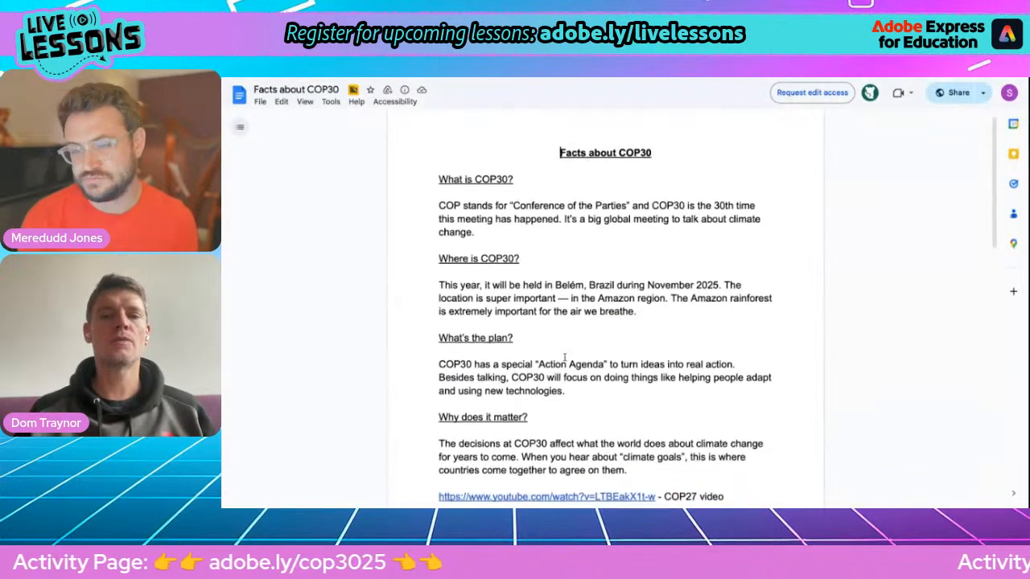
drag(439, 150, 669, 445)
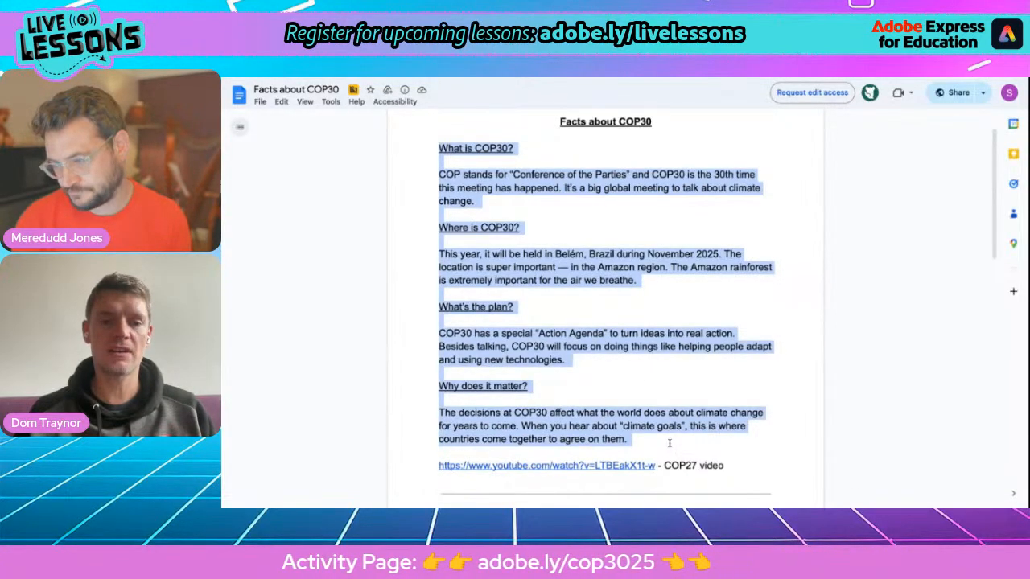
click(633, 338)
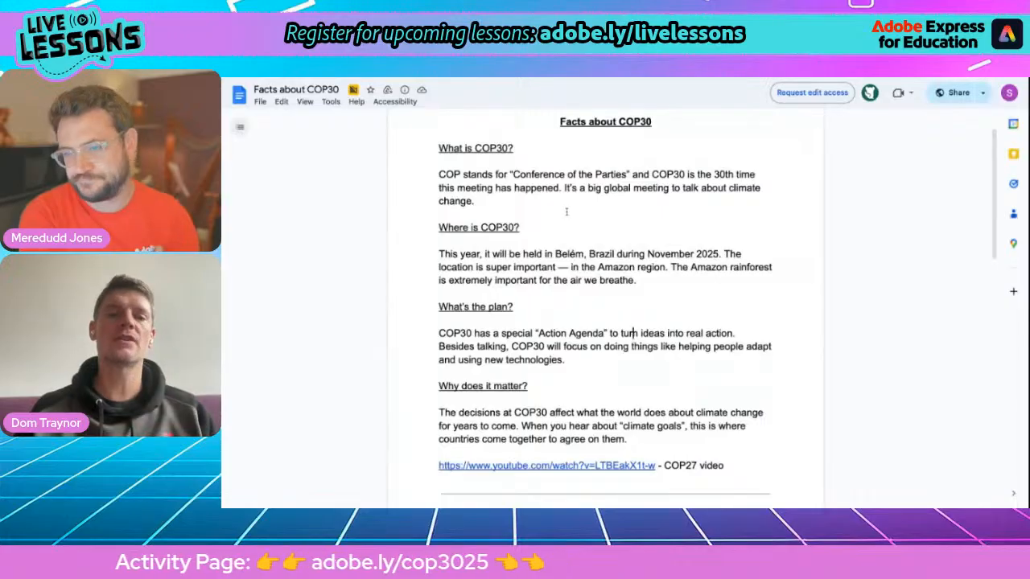
scroll(567, 211, up, 1)
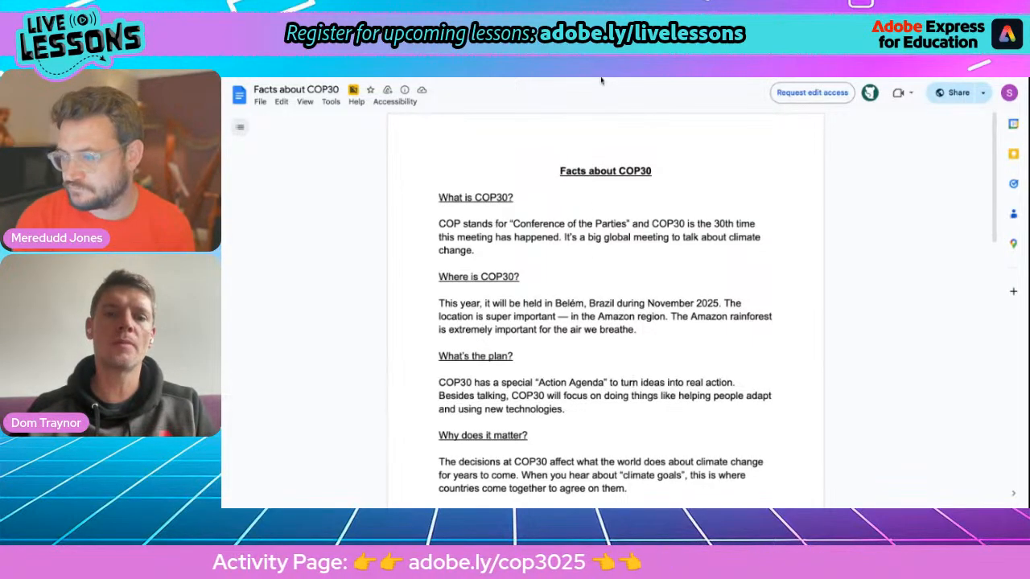
Step: Back in the glideshow editor, search photos for 'meeting' and browse the results
key(alt+Tab)
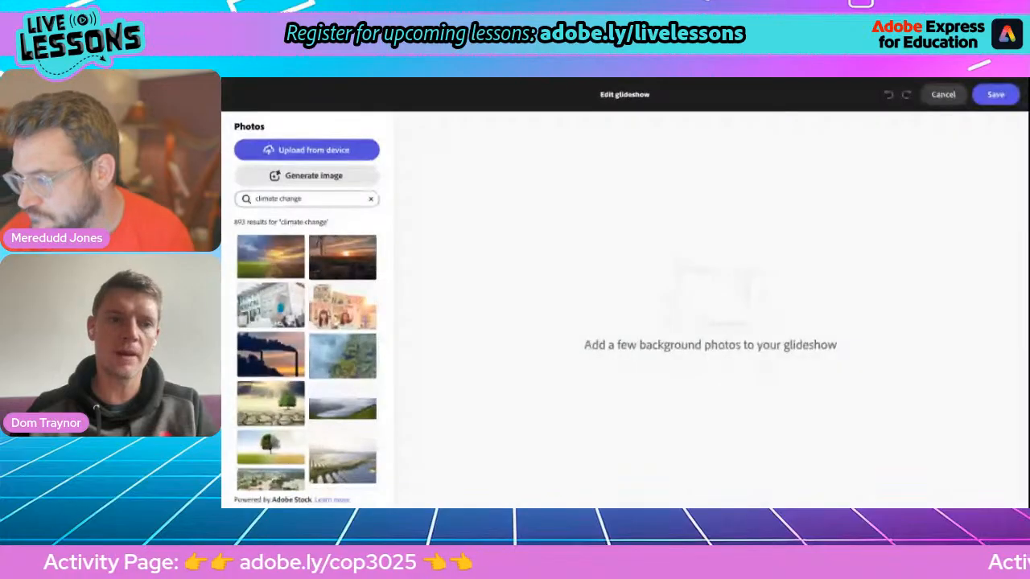
click(283, 198)
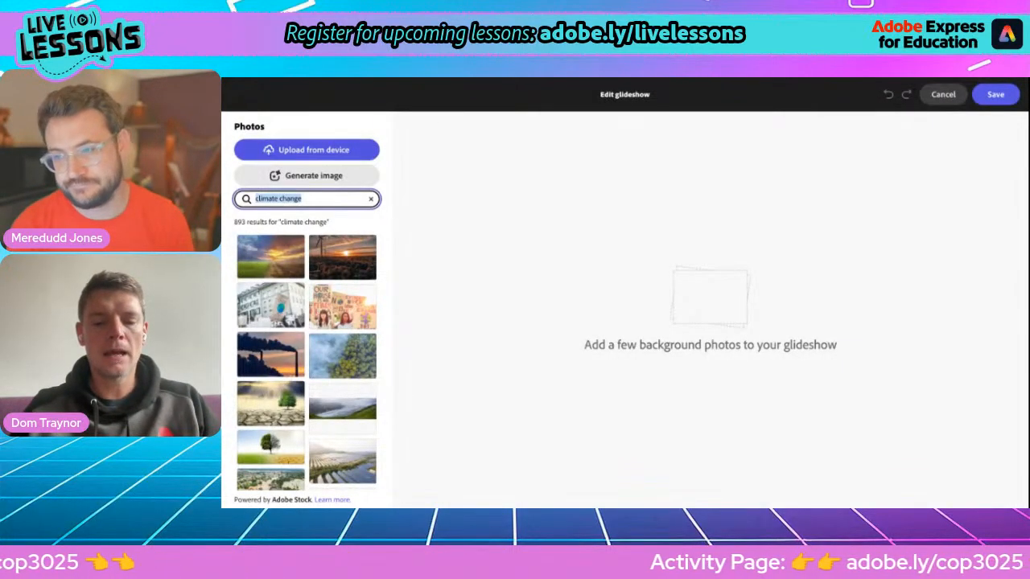
text(meeting)
key(Return)
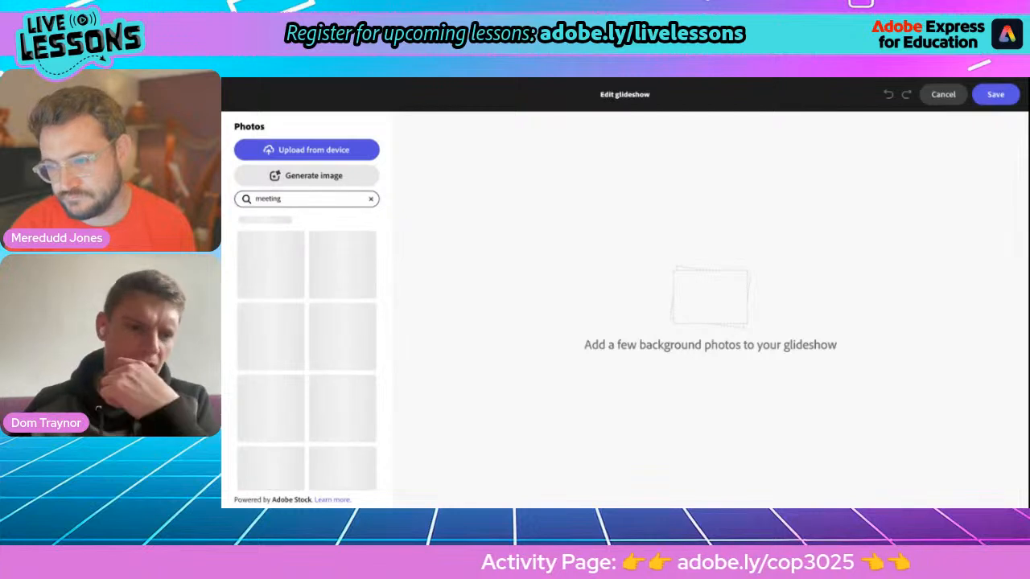
scroll(322, 338, down, 5)
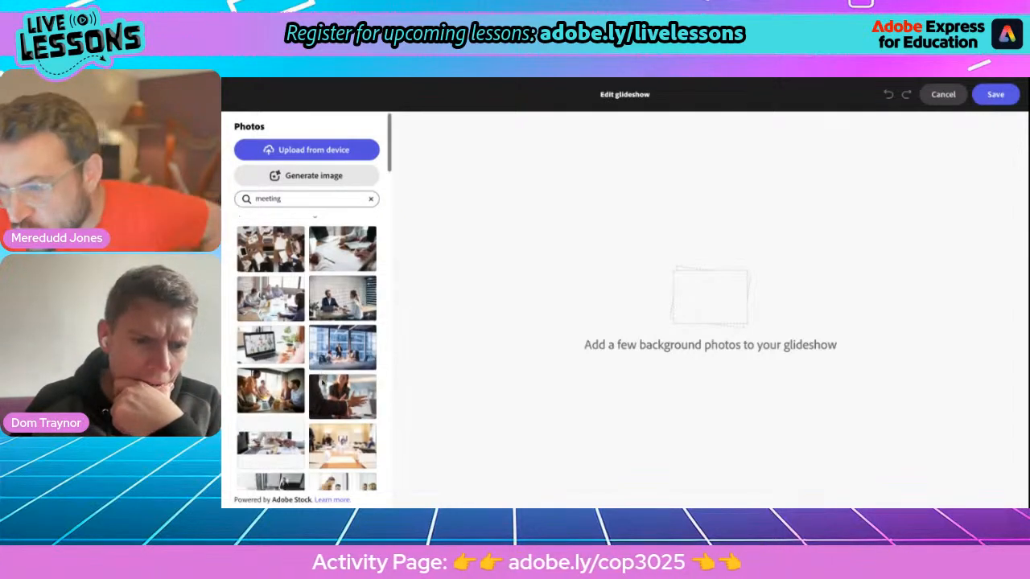
scroll(342, 378, down, 3)
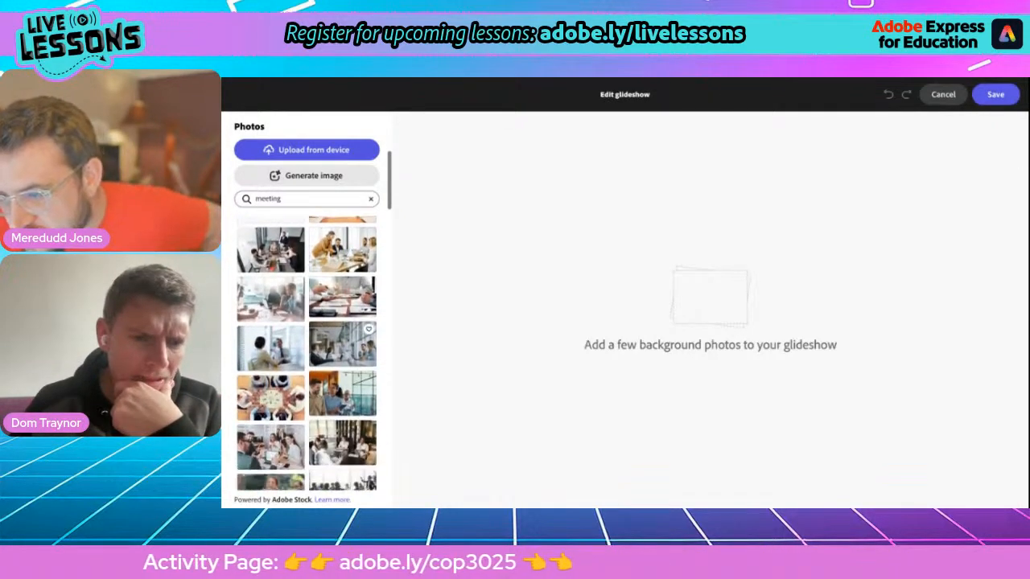
scroll(342, 374, down, 2)
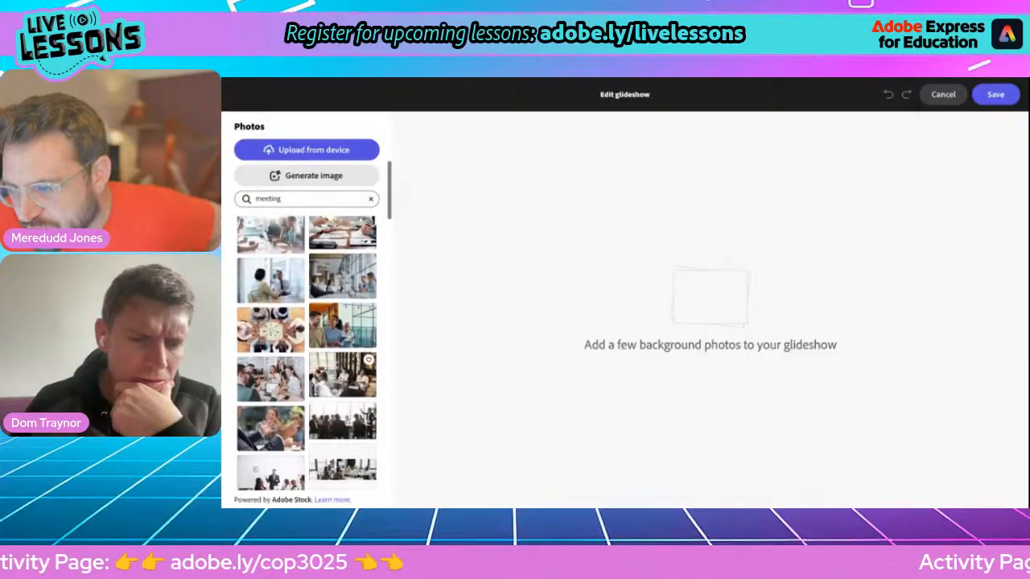
Step: Search 'conference', add the sunlit silhouettes photo to the glideshow, and select 'Amazon' in the doc
double_click(272, 198)
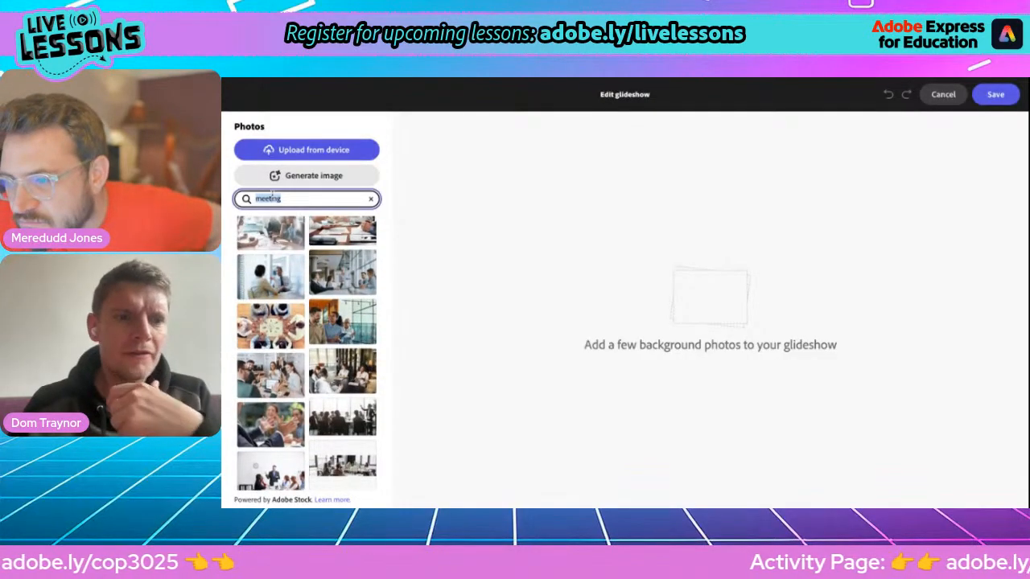
text(conference)
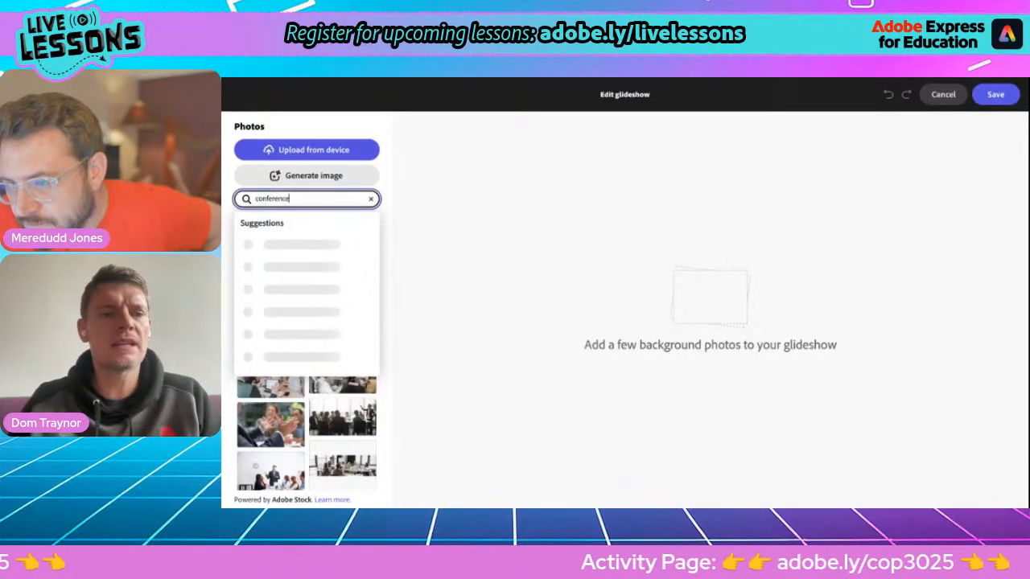
key(Return)
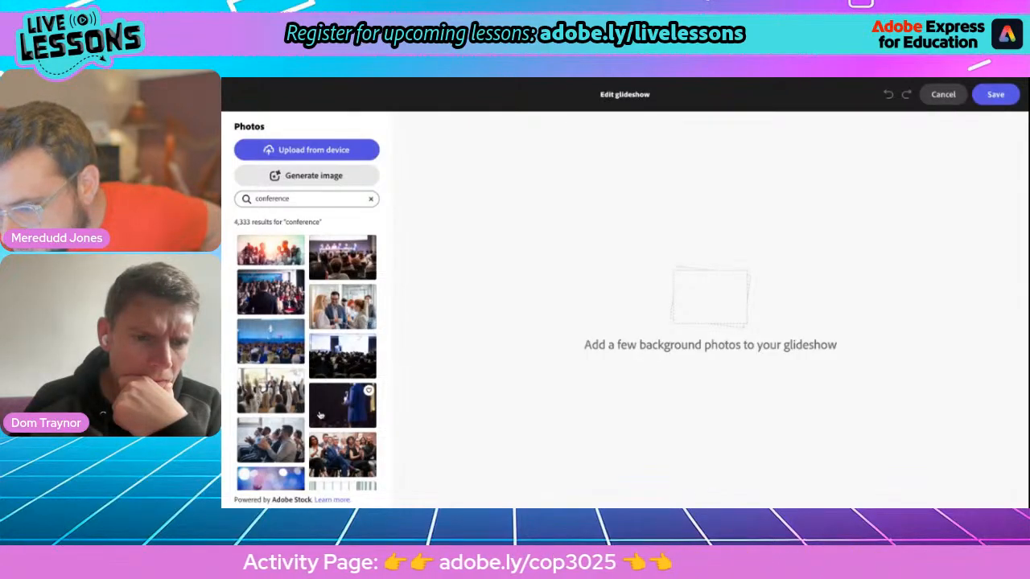
scroll(320, 415, down, 1)
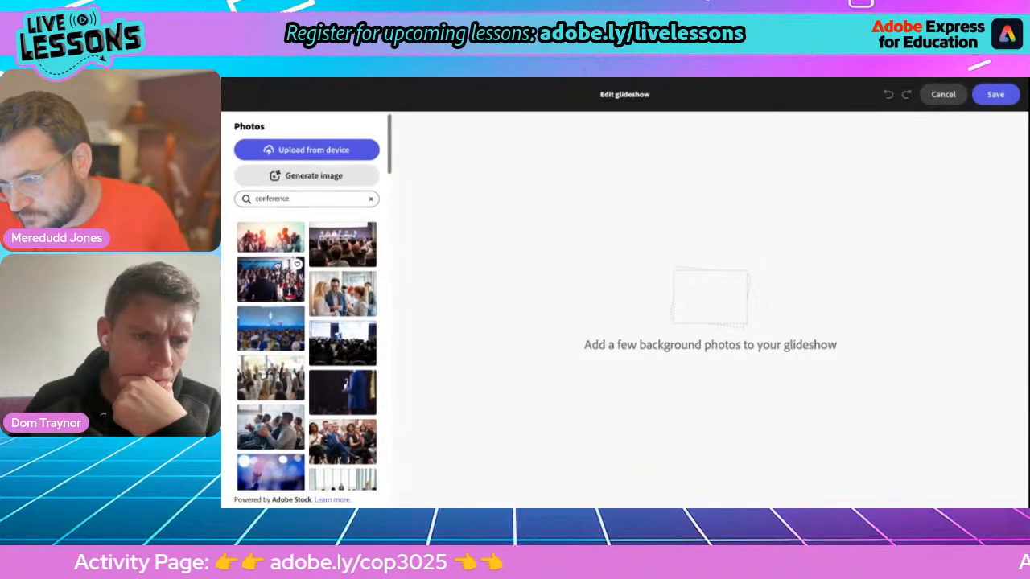
click(272, 242)
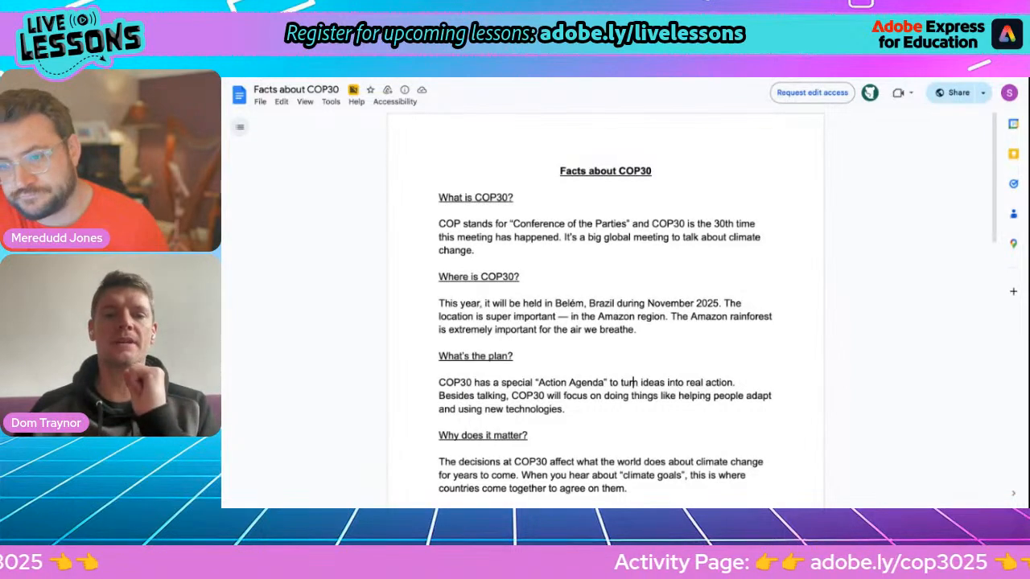
double_click(605, 316)
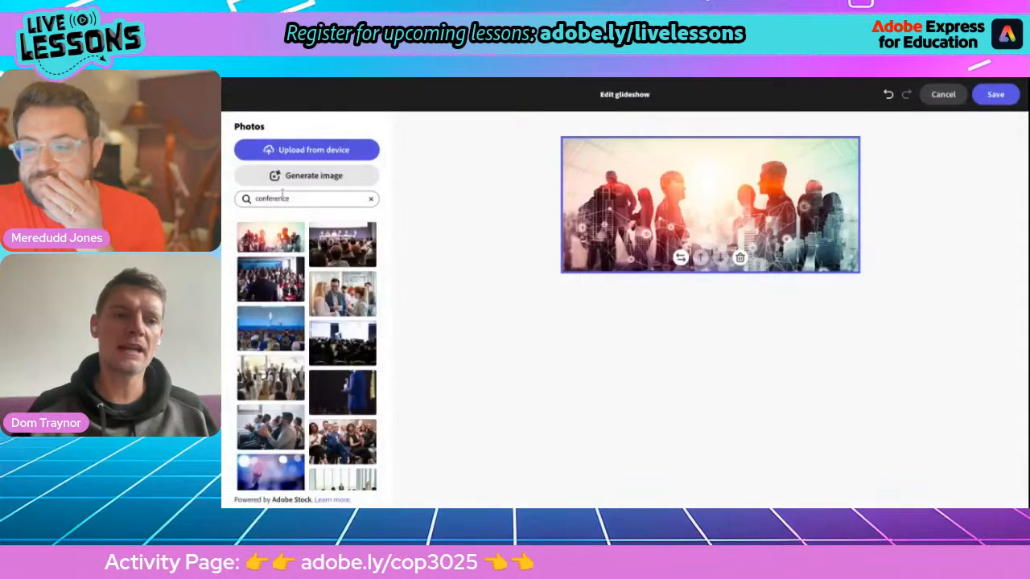
Step: Search photos for 'Amazon' and scroll through the results
click(273, 196)
text(Ama)
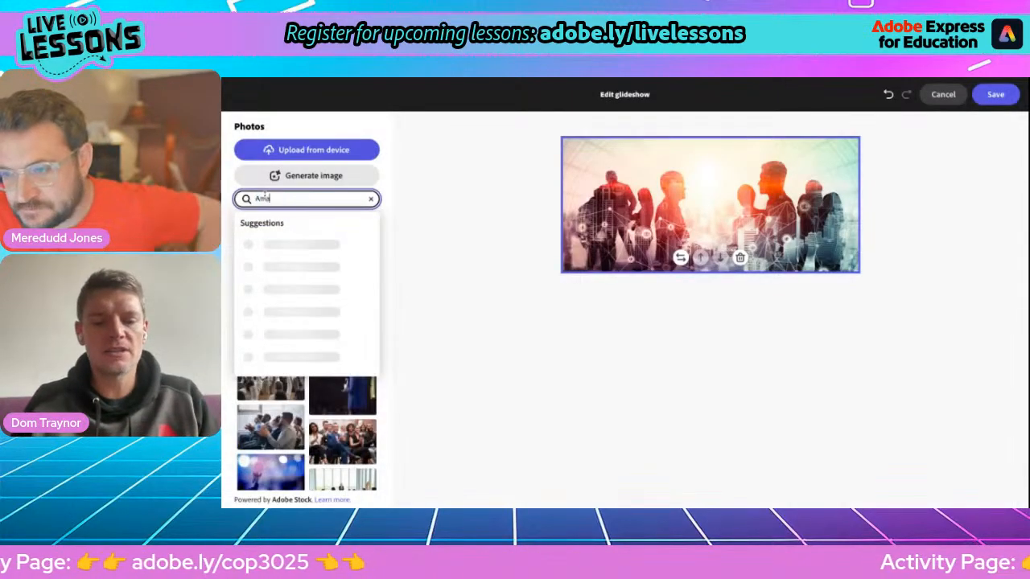
text(zon)
key(Return)
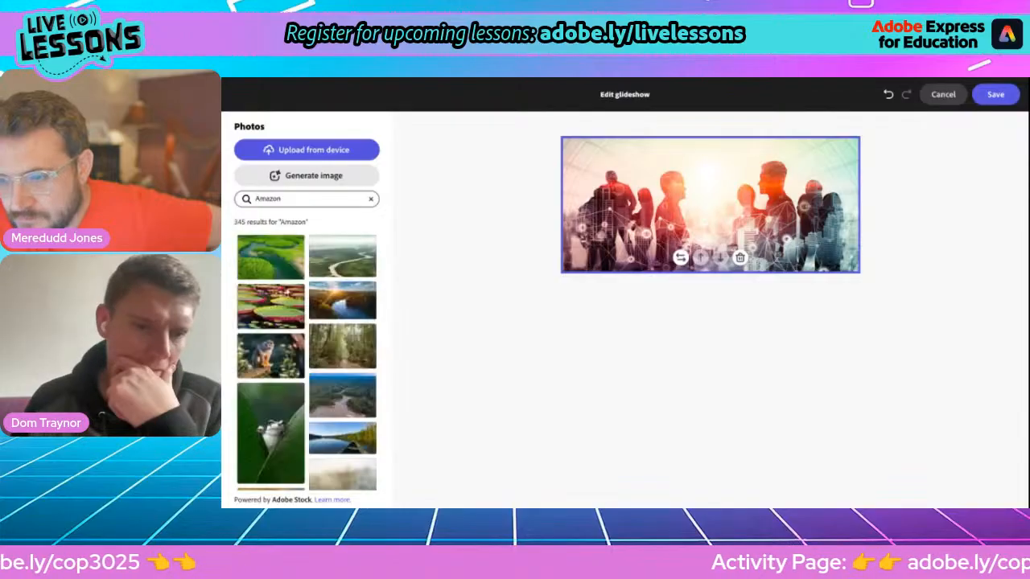
mouse_move(252, 336)
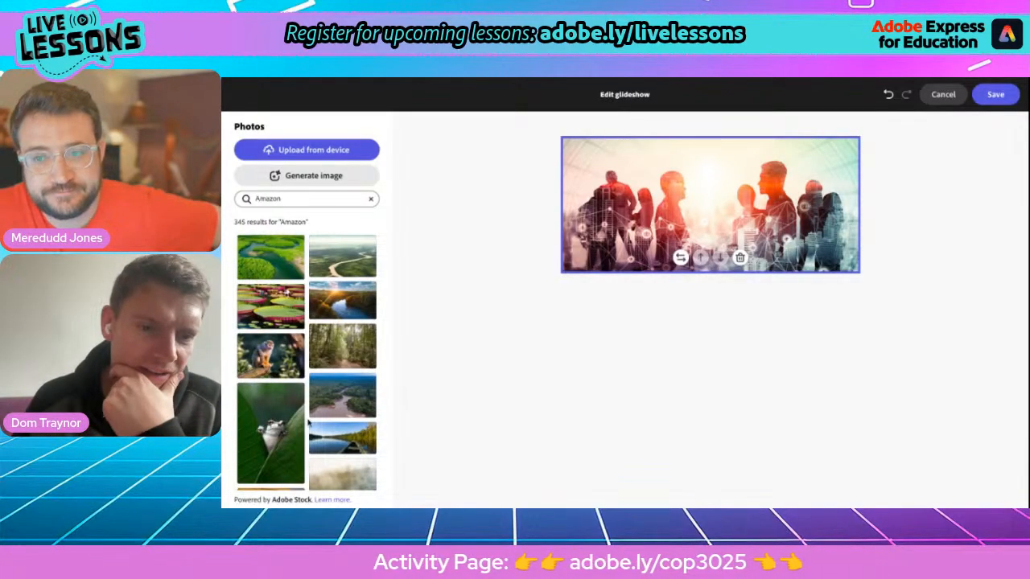
scroll(332, 435, down, 5)
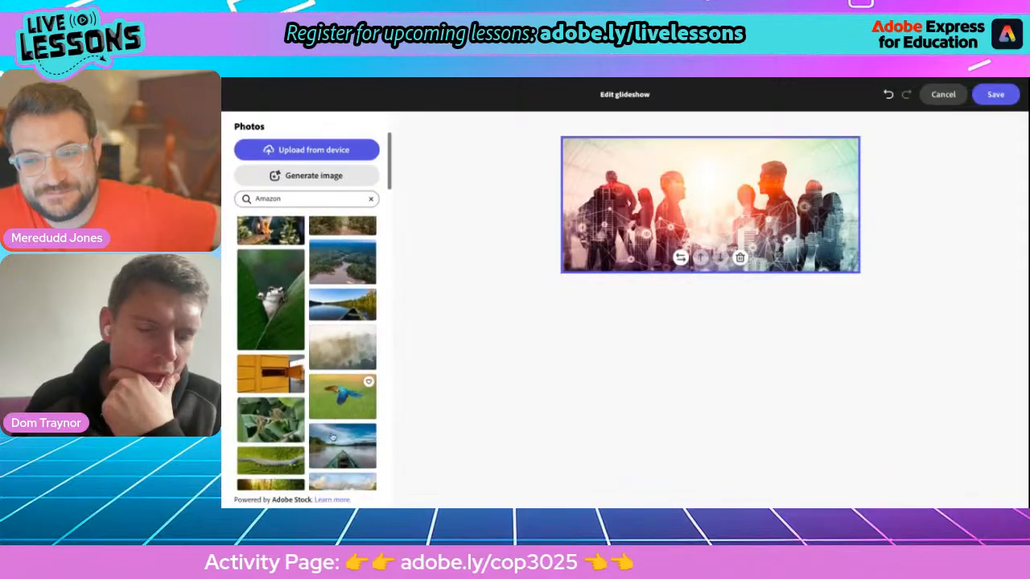
scroll(335, 400, down, 3)
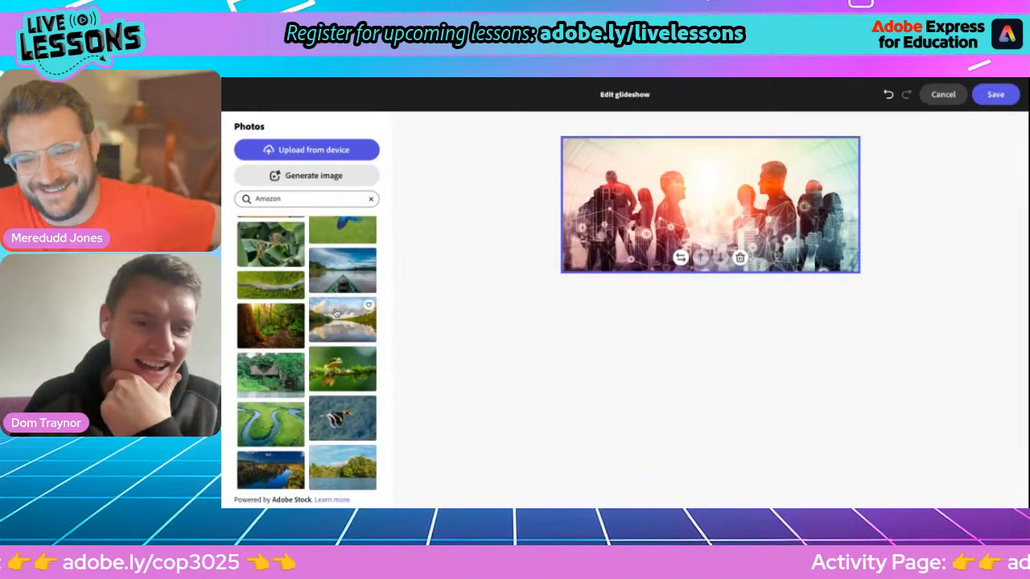
Step: Replace the boat-on-river slide with the aerial river photo, then switch to the doc
click(340, 281)
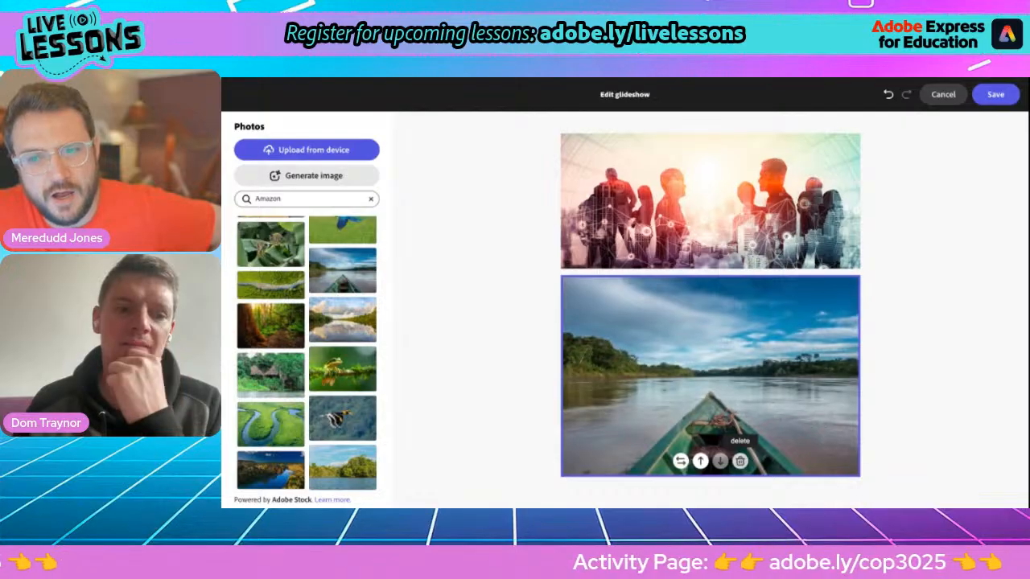
click(739, 460)
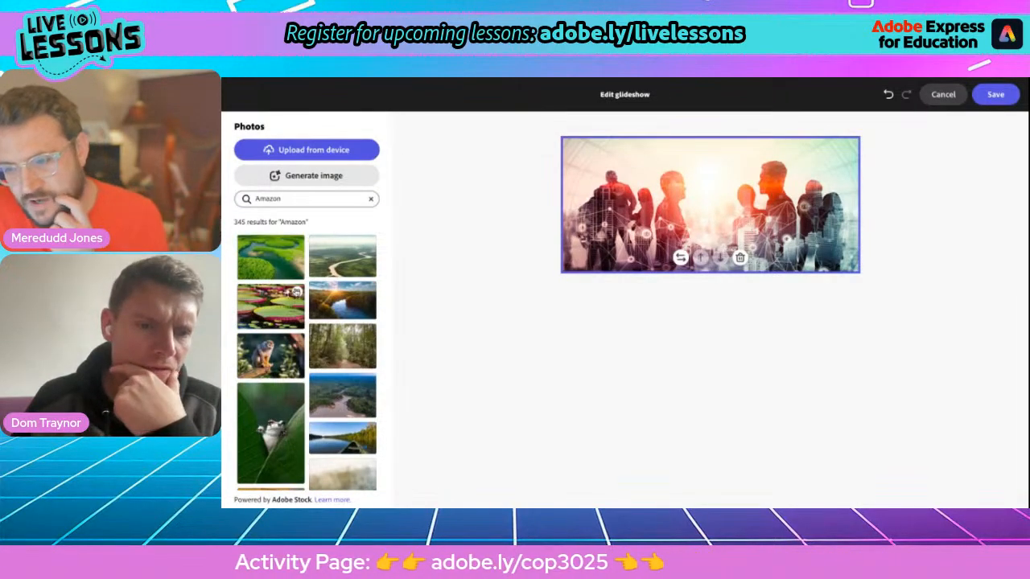
click(272, 270)
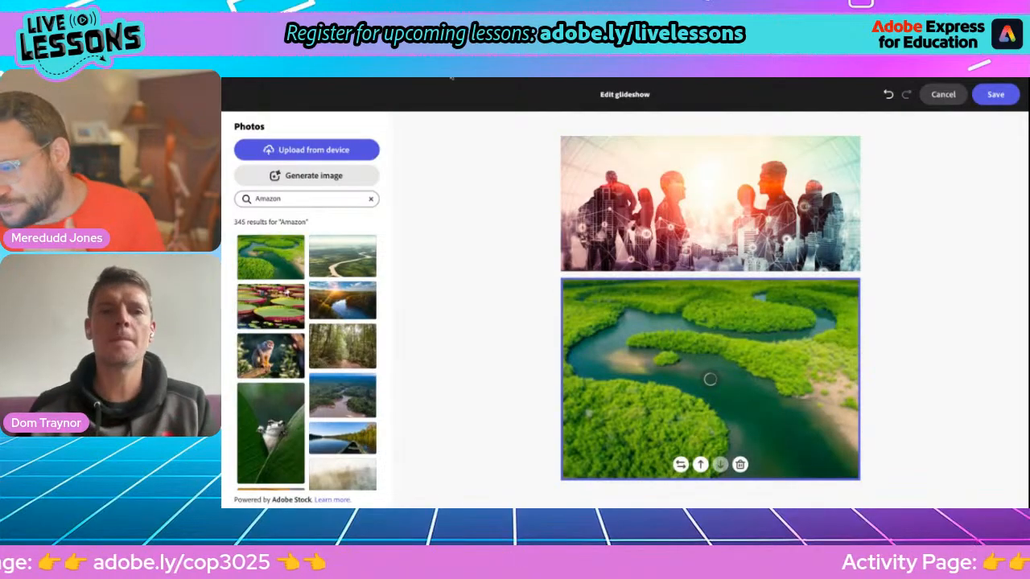
key(alt+Tab)
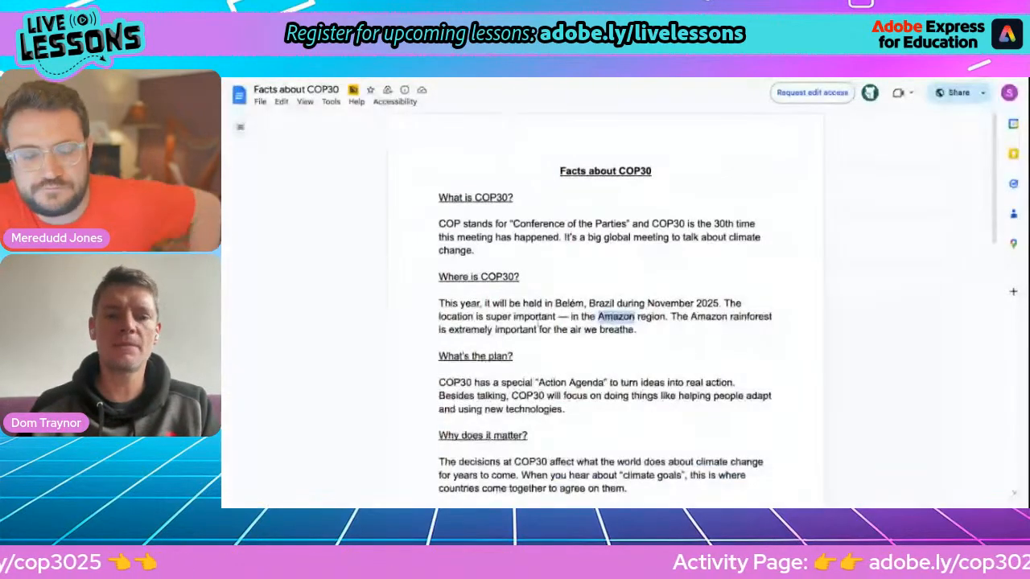
Step: Select 'technologies' in the doc's plan section and type a new photo search in Adobe Express
scroll(547, 374, down, 2)
scroll(546, 374, down, 1)
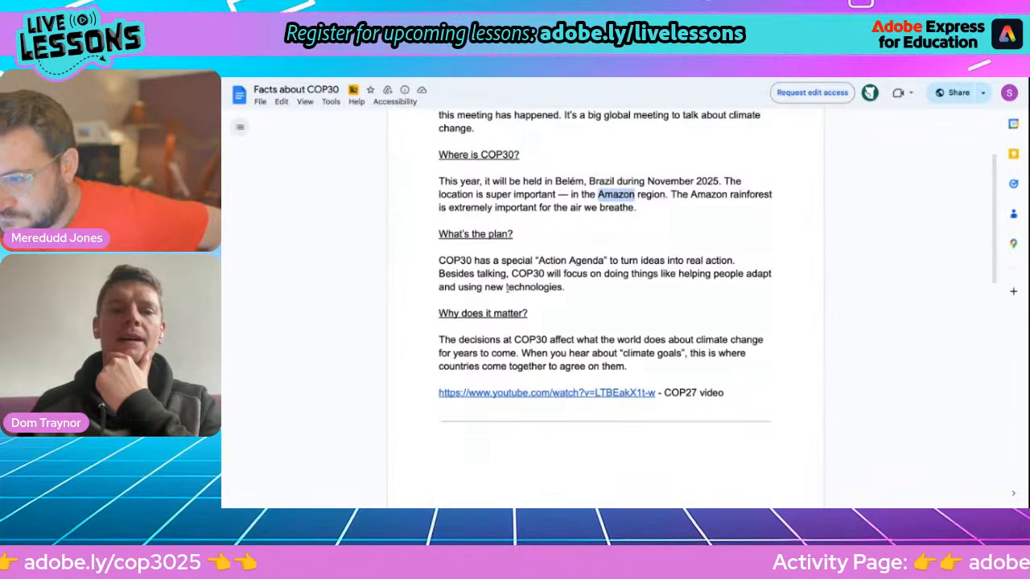
click(506, 287)
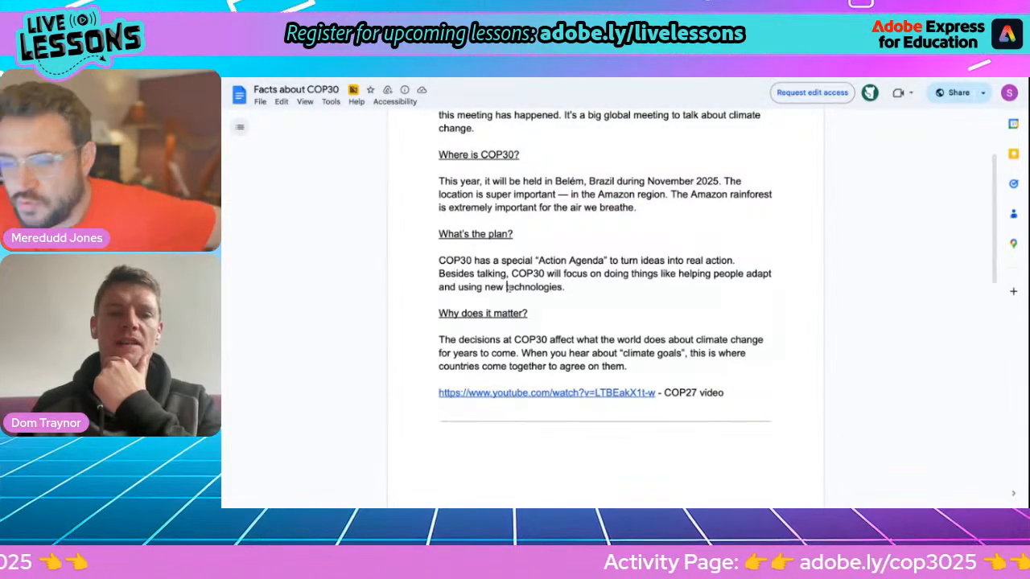
double_click(519, 287)
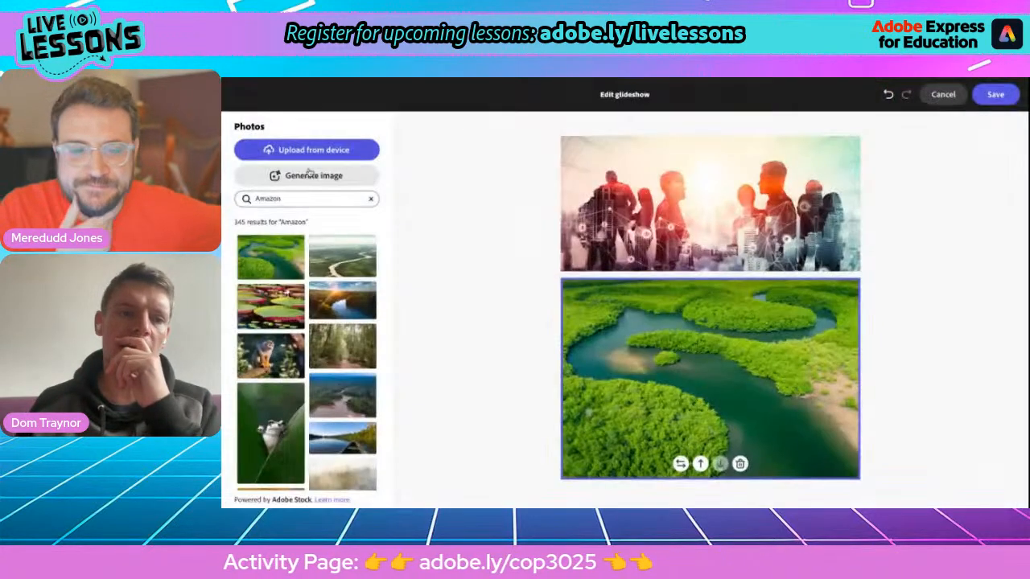
text(amazon)
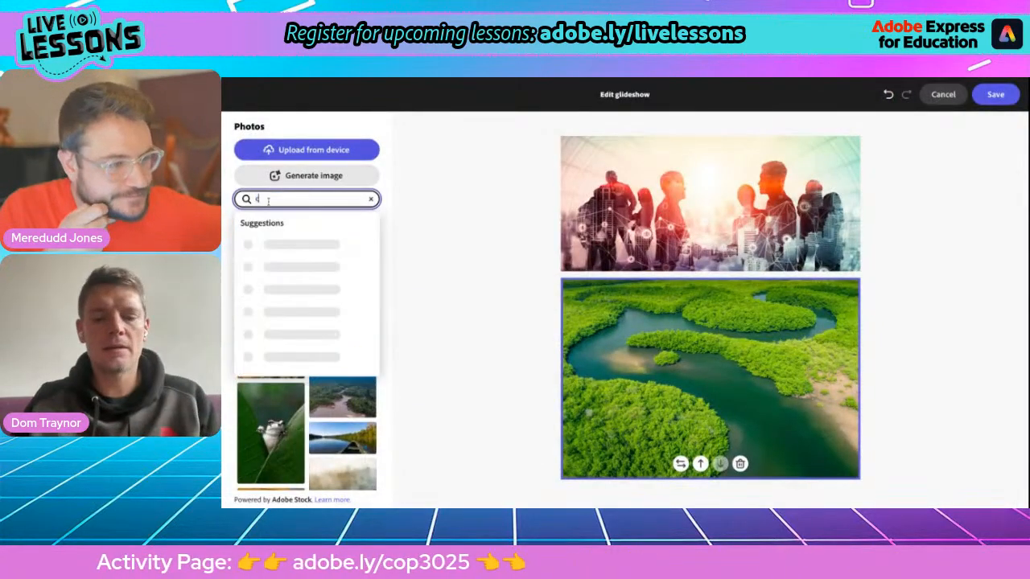
text(limate technologie)
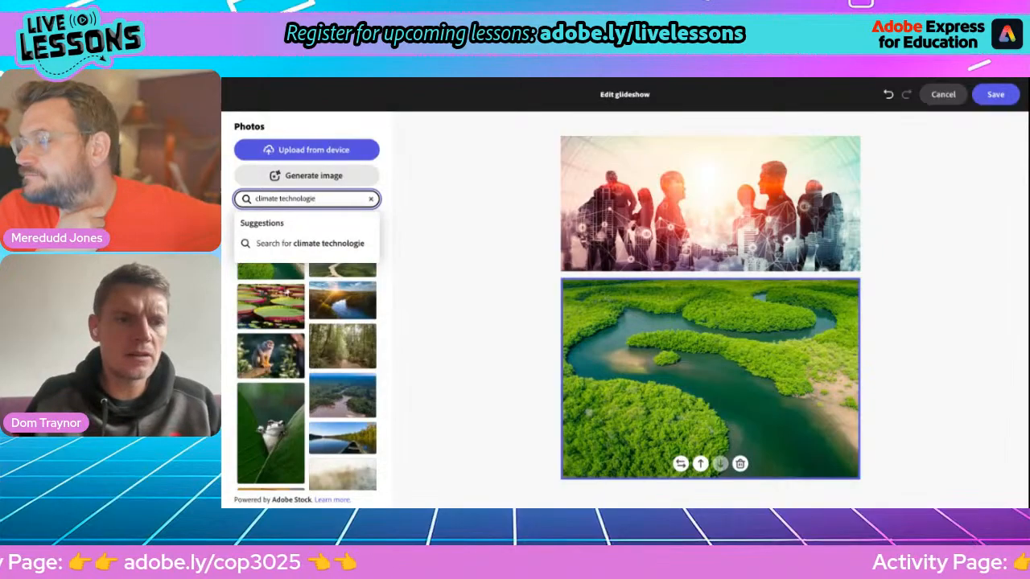
key(BackSpace)
key(BackSpace)
text(y)
Step: Add the 'climate technology' photo of hands cupping a glowing globe as the third slide, then return to the doc
key(Return)
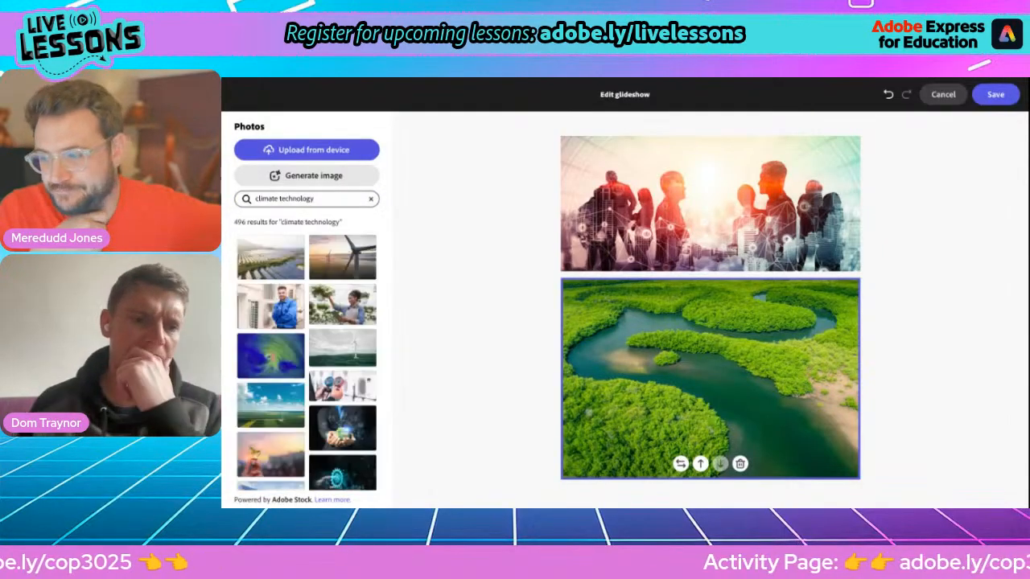
scroll(280, 396, down, 2)
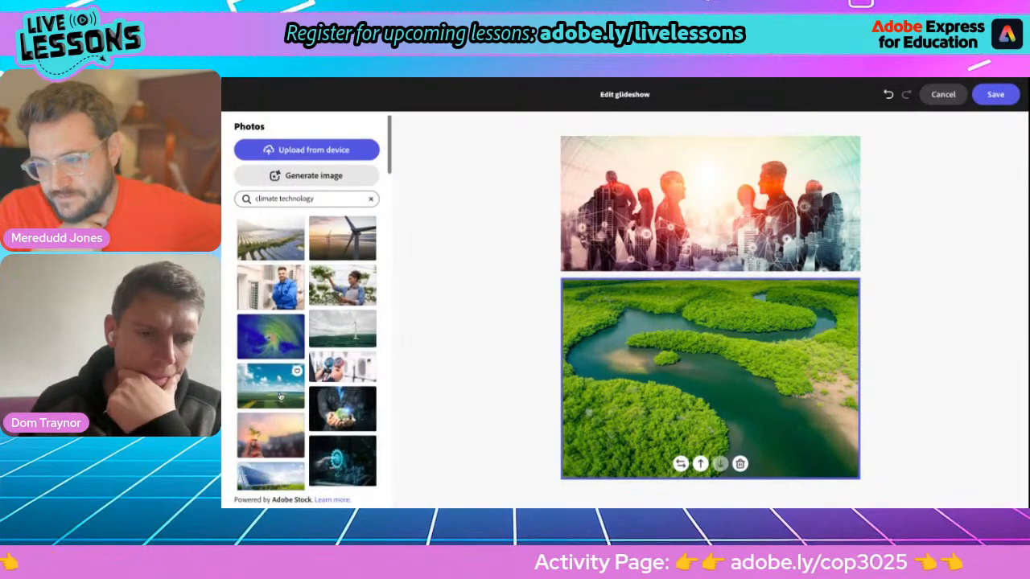
scroll(280, 396, down, 4)
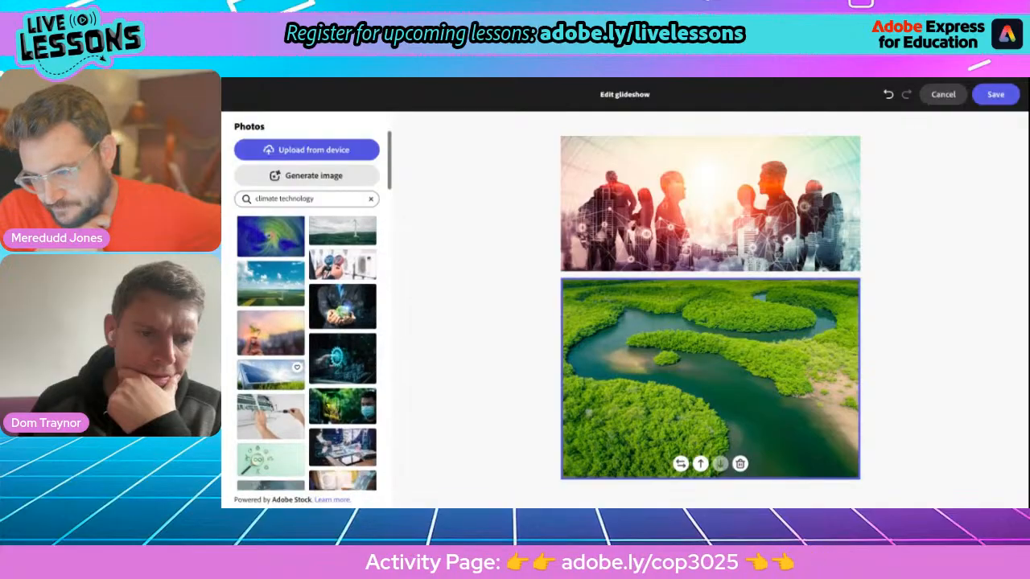
scroll(307, 354, down, 5)
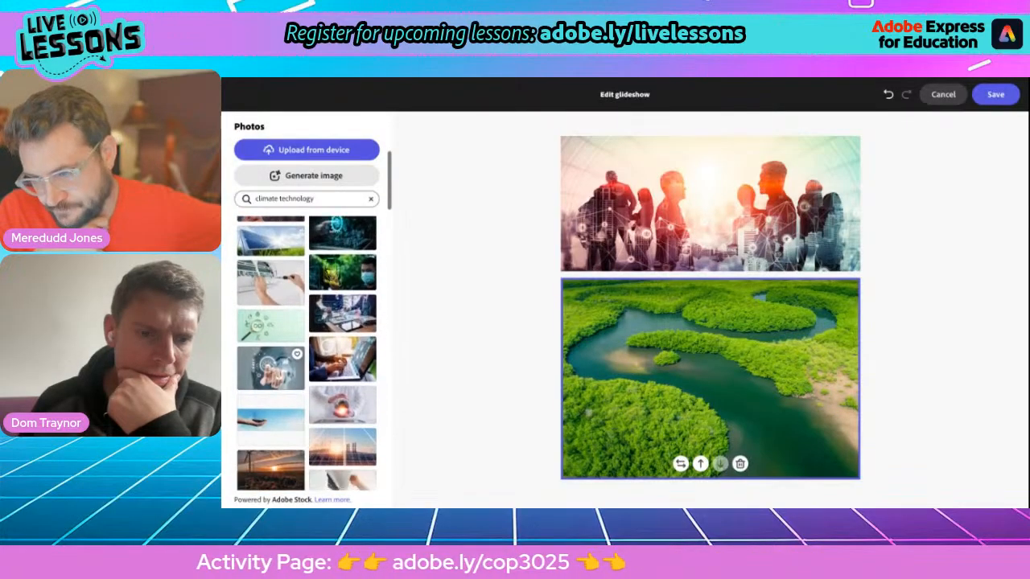
scroll(330, 370, down, 1)
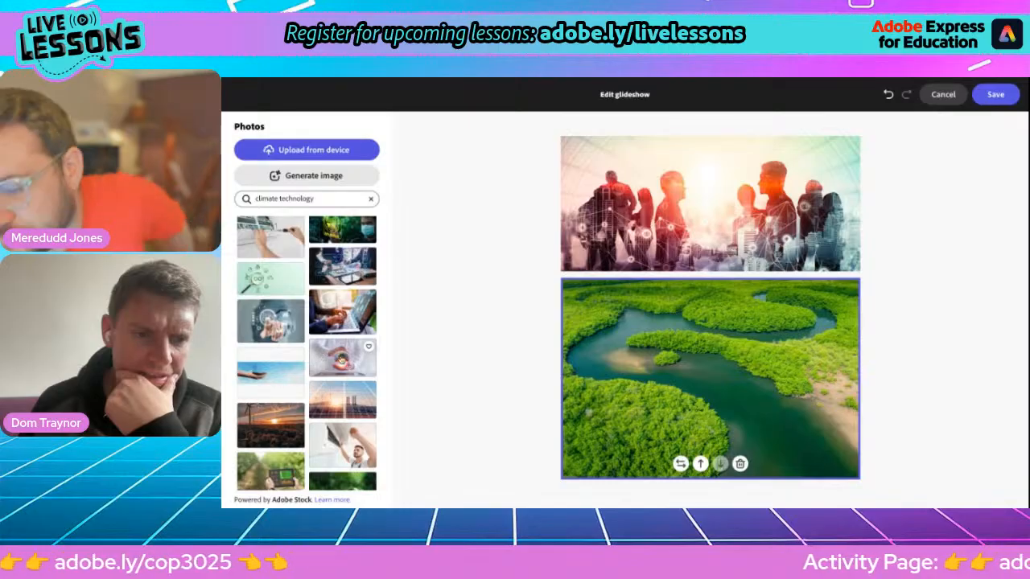
click(339, 364)
scroll(613, 380, down, 2)
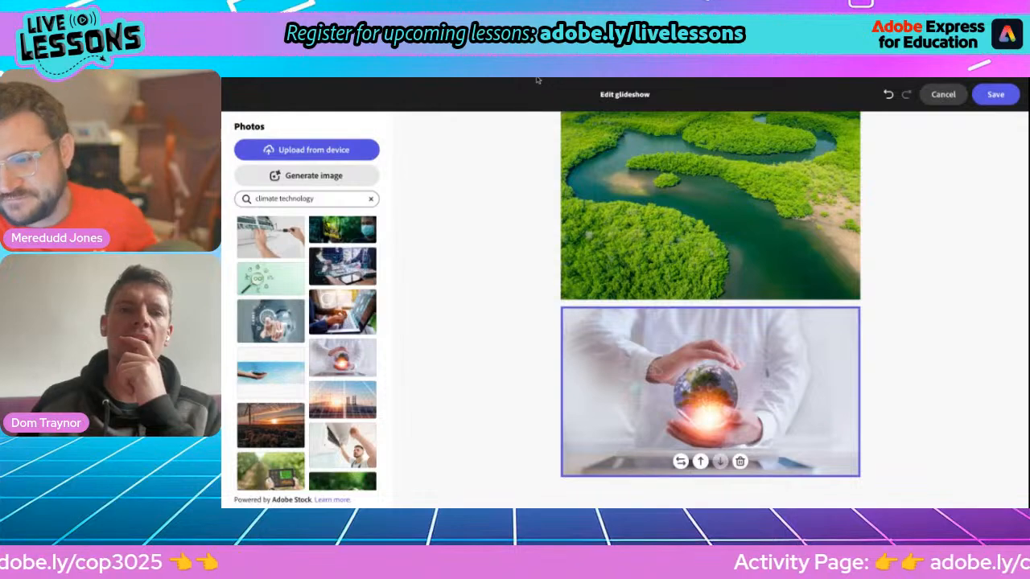
key(ctrl+Tab)
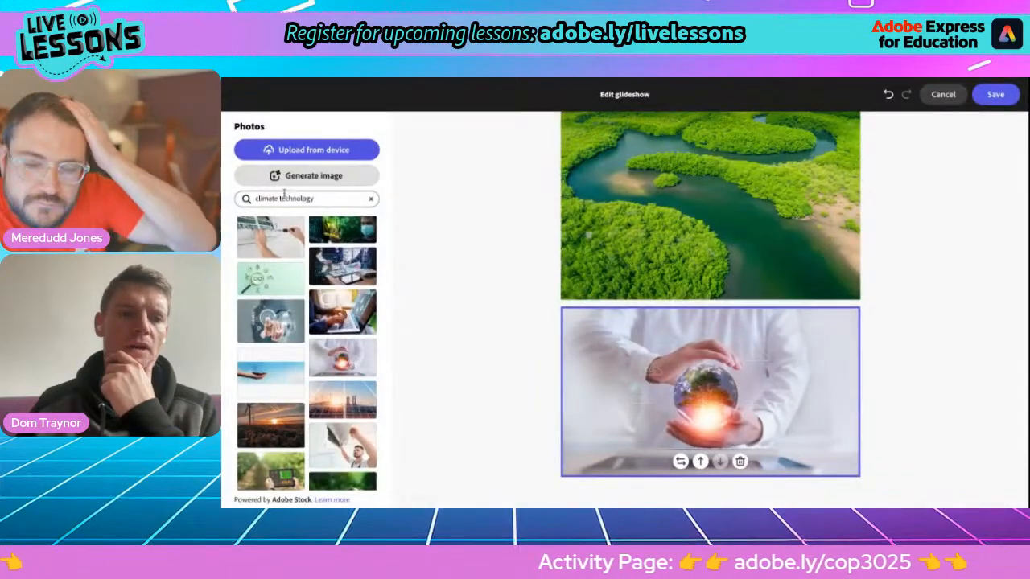
Step: Search photos for 'climate goals' and add the hand-holding-Net-Zero-globe photo as the fourth slide
double_click(287, 200)
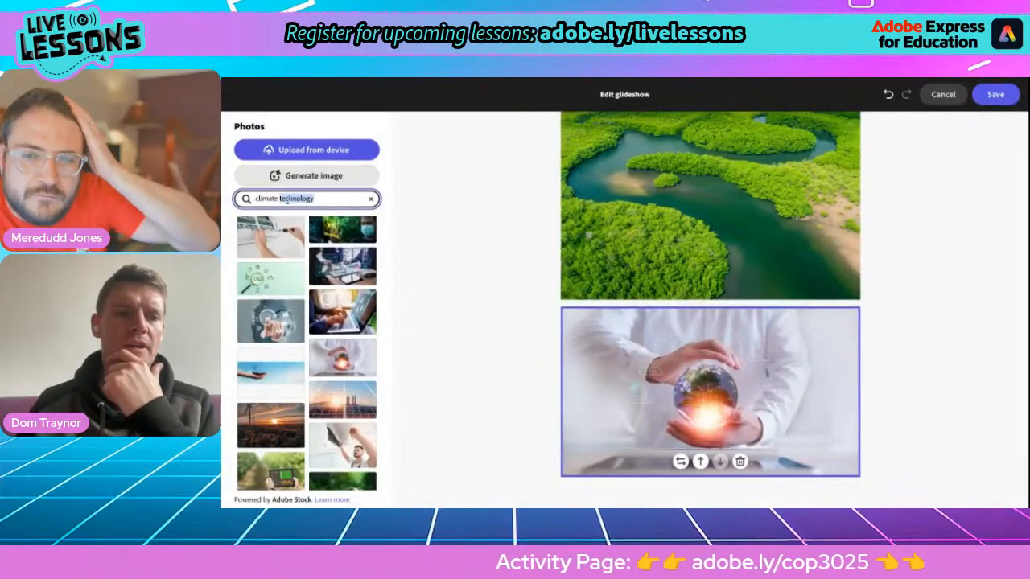
text(ge)
text(als)
key(Return)
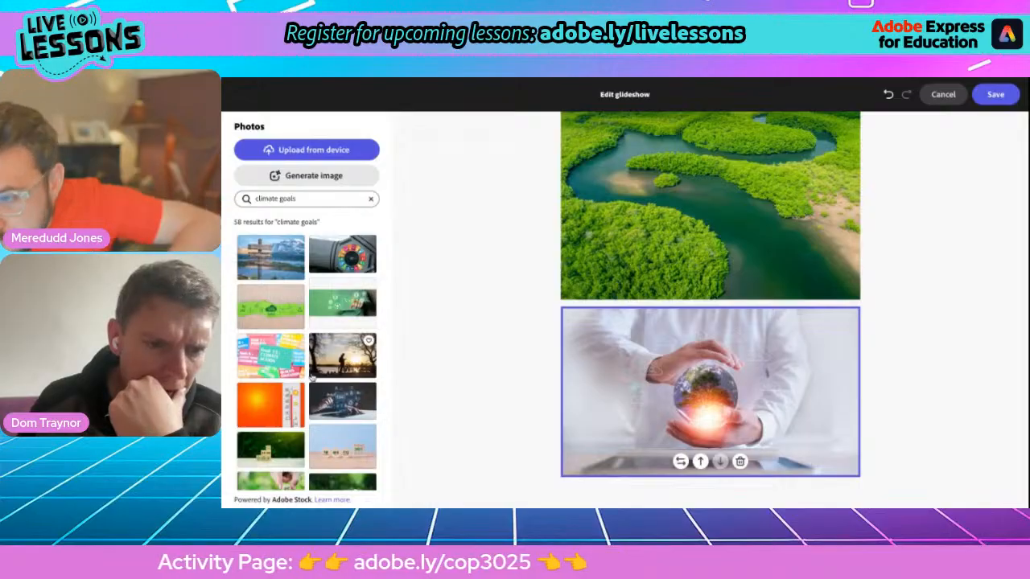
scroll(312, 378, down, 1)
scroll(321, 322, up, 1)
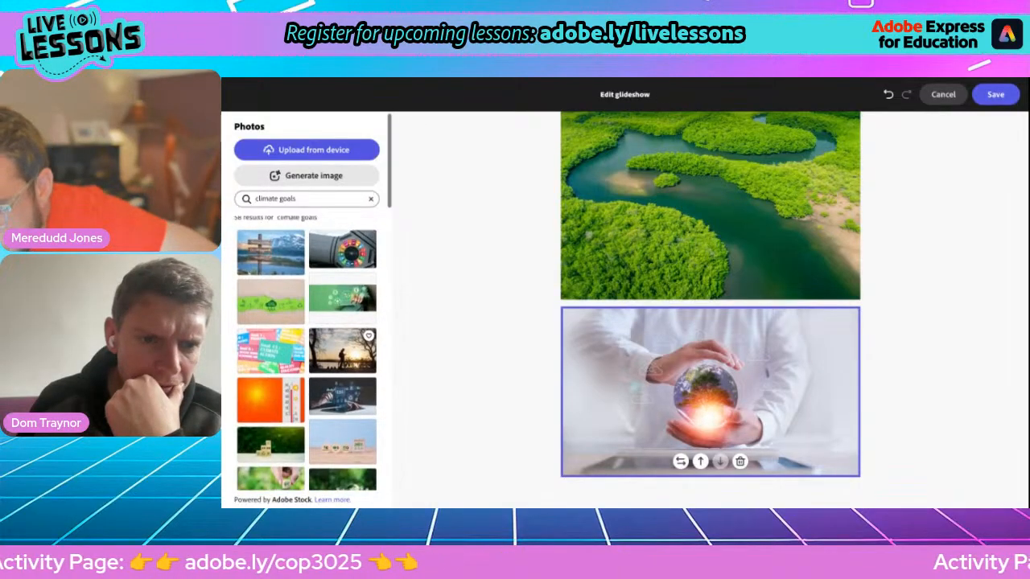
scroll(326, 409, down, 3)
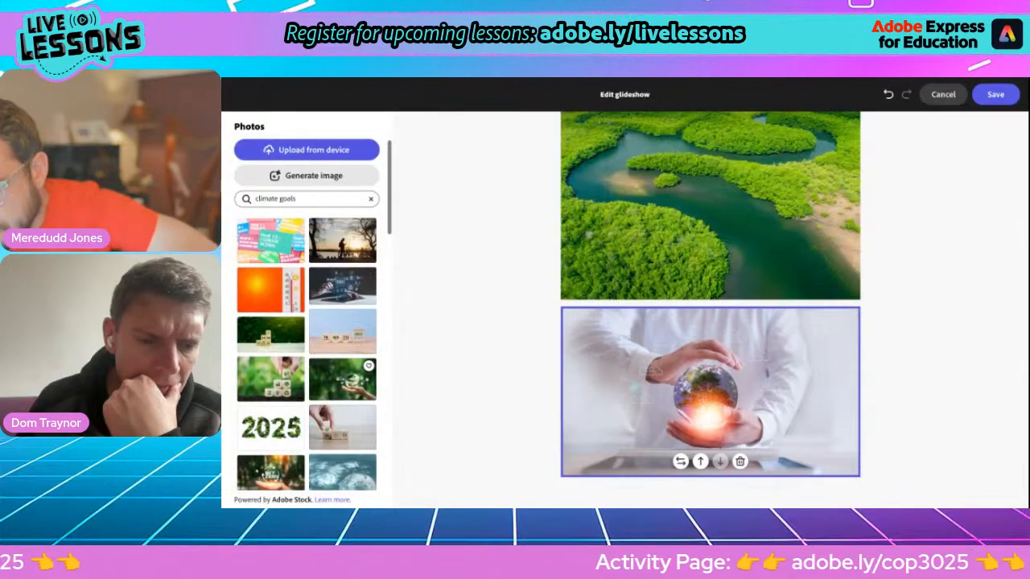
click(328, 391)
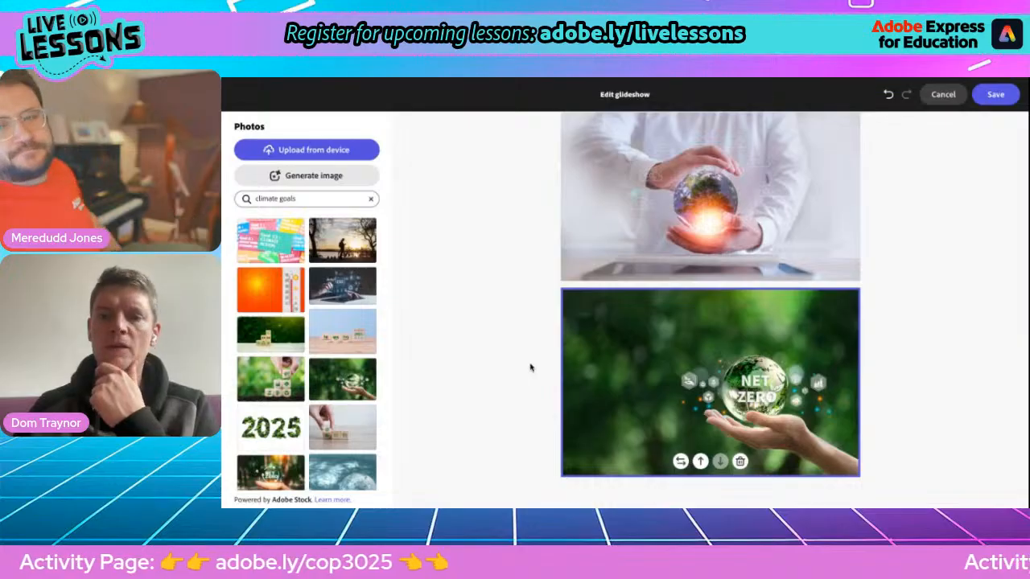
scroll(530, 368, up, 2)
scroll(709, 309, up, 3)
scroll(709, 309, down, 2)
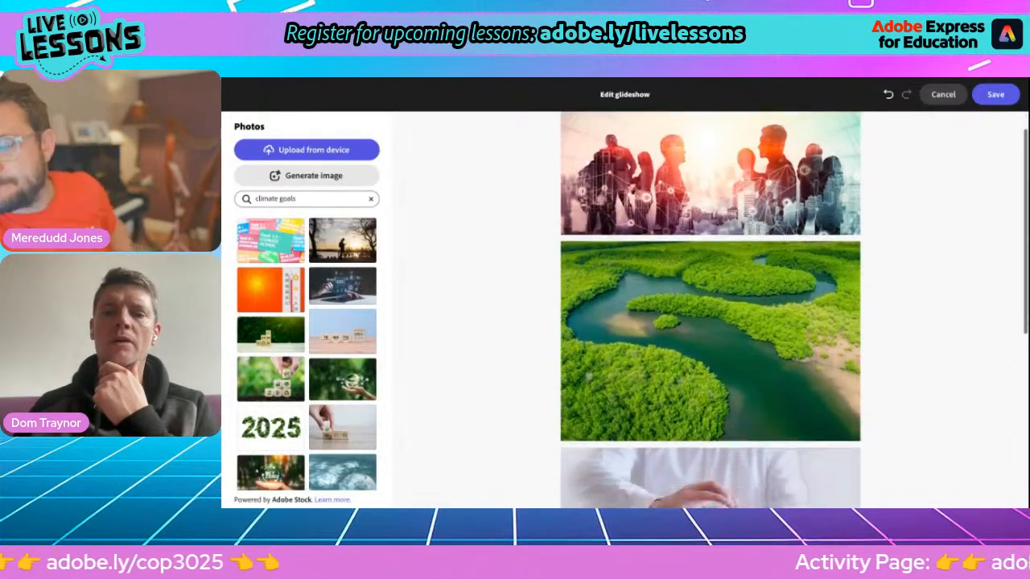
scroll(709, 310, down, 3)
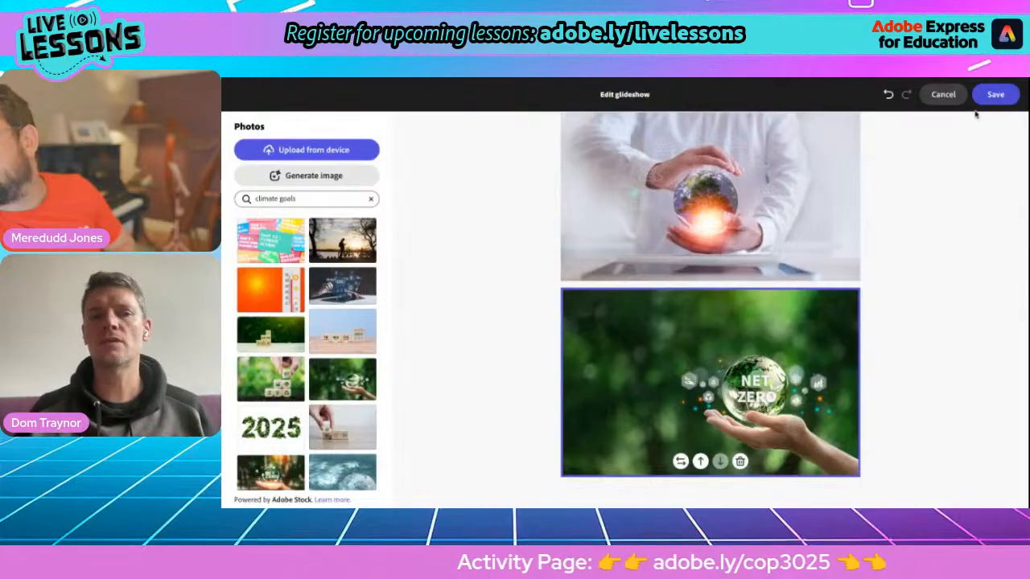
click(994, 95)
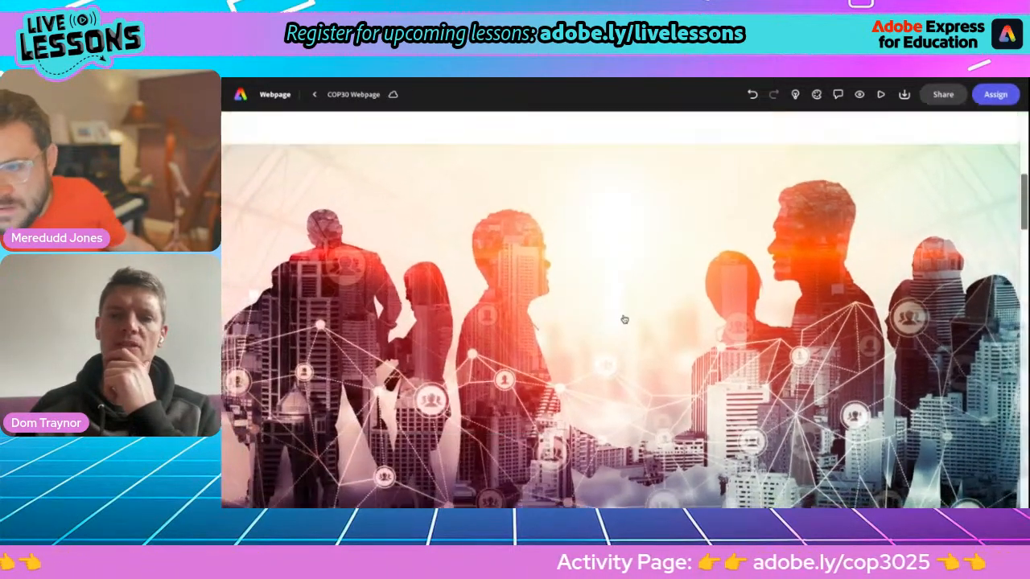
scroll(624, 320, up, 5)
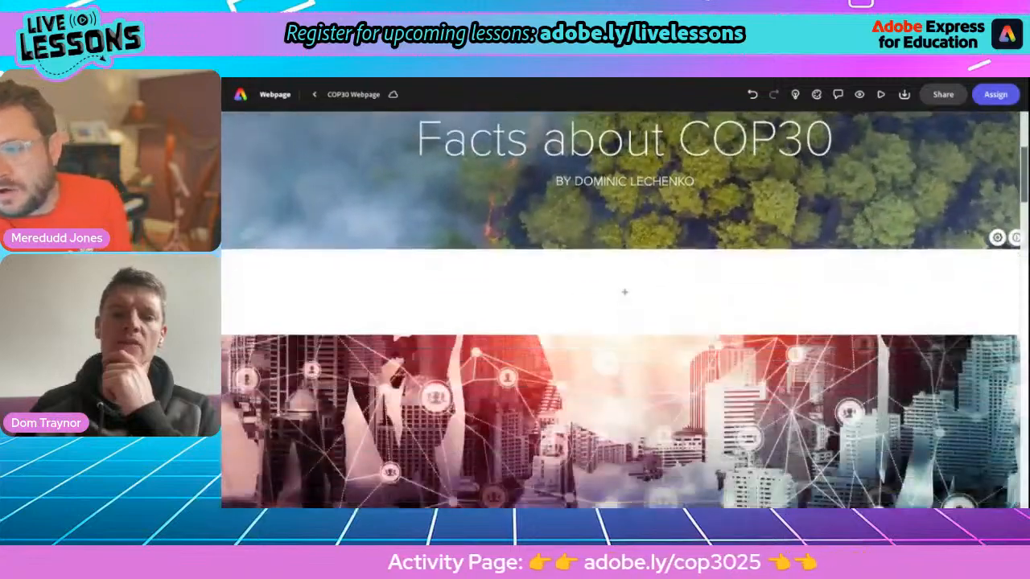
scroll(624, 292, down, 5)
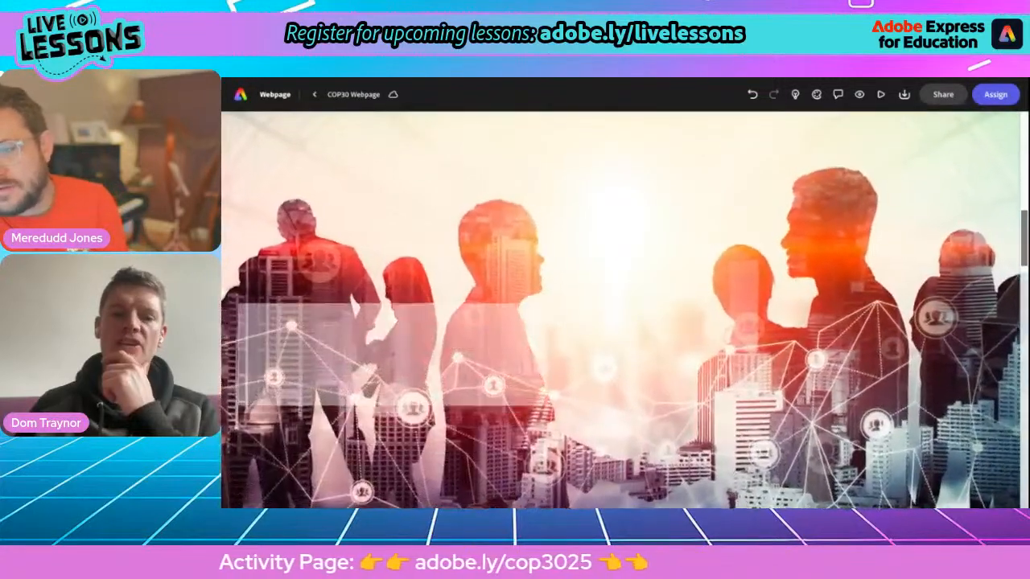
scroll(489, 274, down, 1)
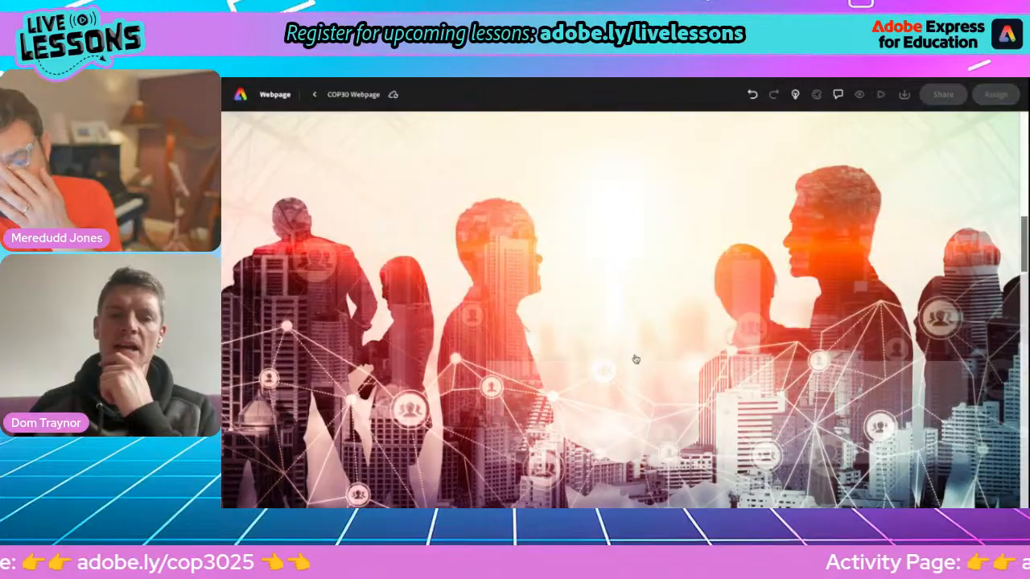
scroll(635, 359, down, 3)
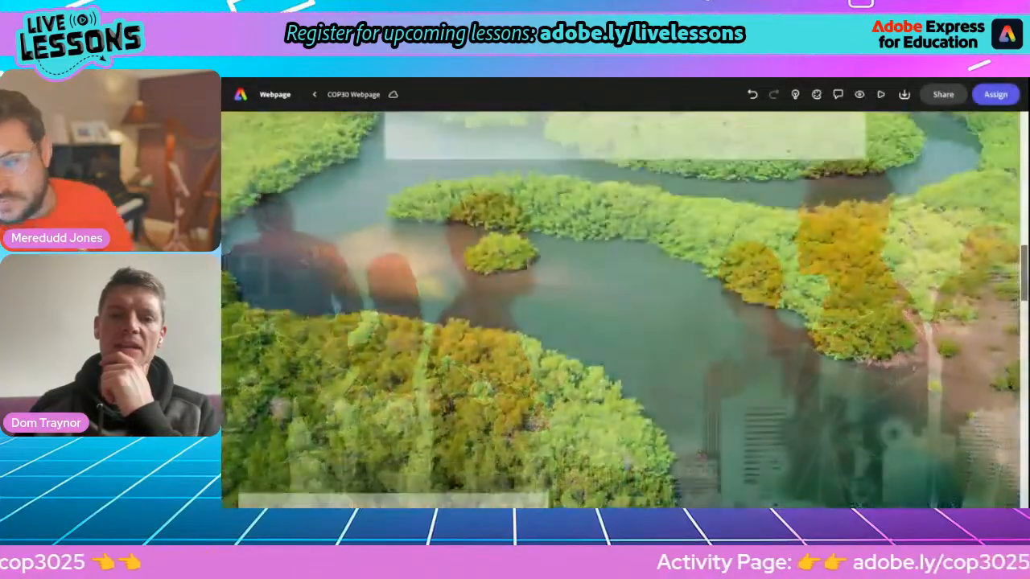
scroll(623, 310, down, 3)
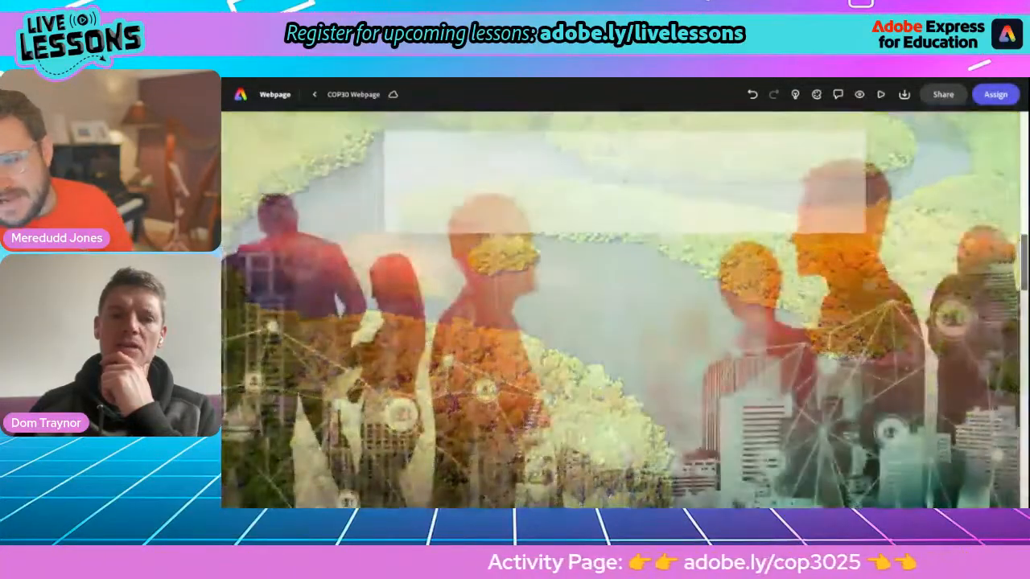
scroll(623, 310, down, 5)
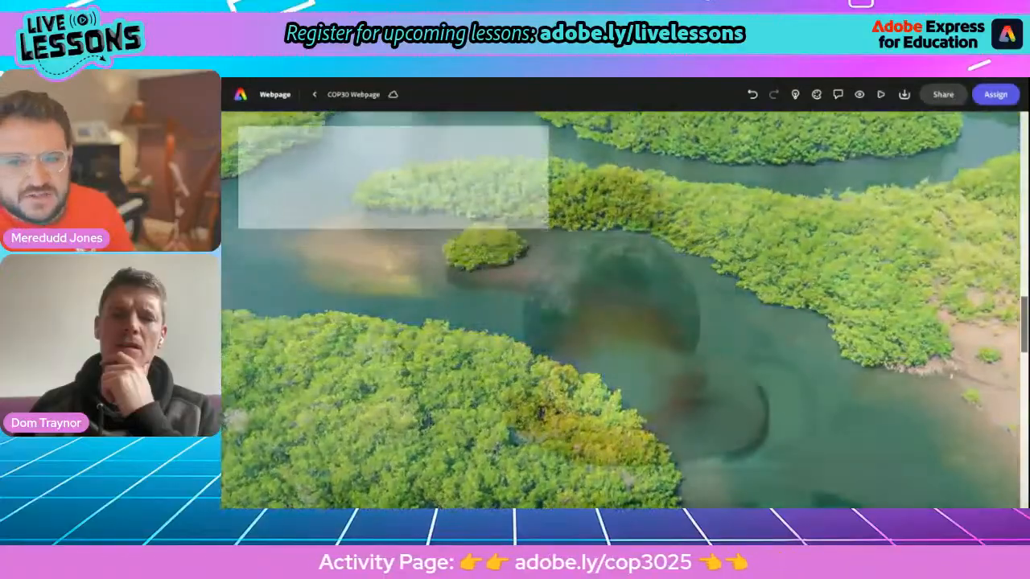
scroll(624, 309, down, 5)
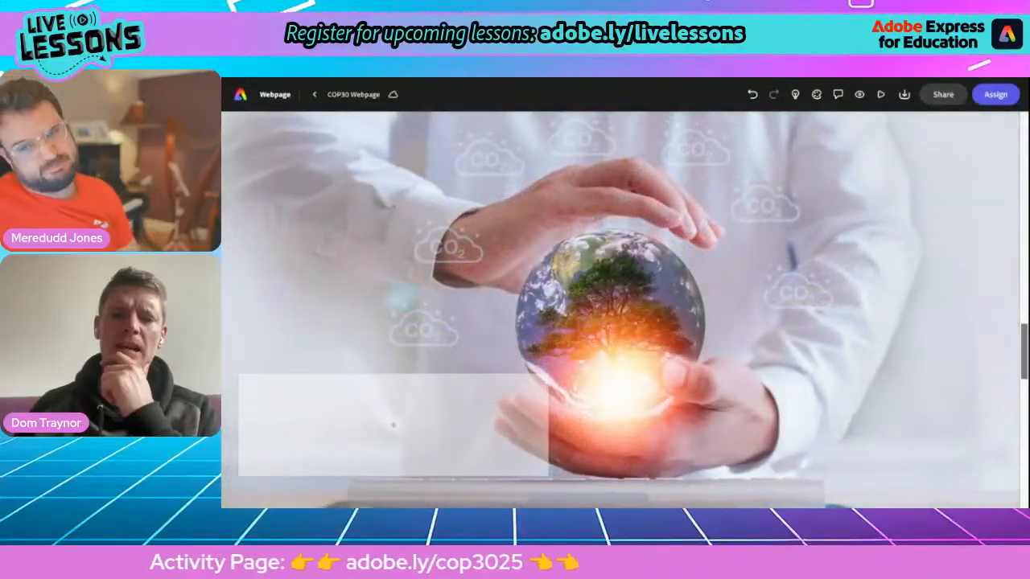
scroll(623, 309, down, 5)
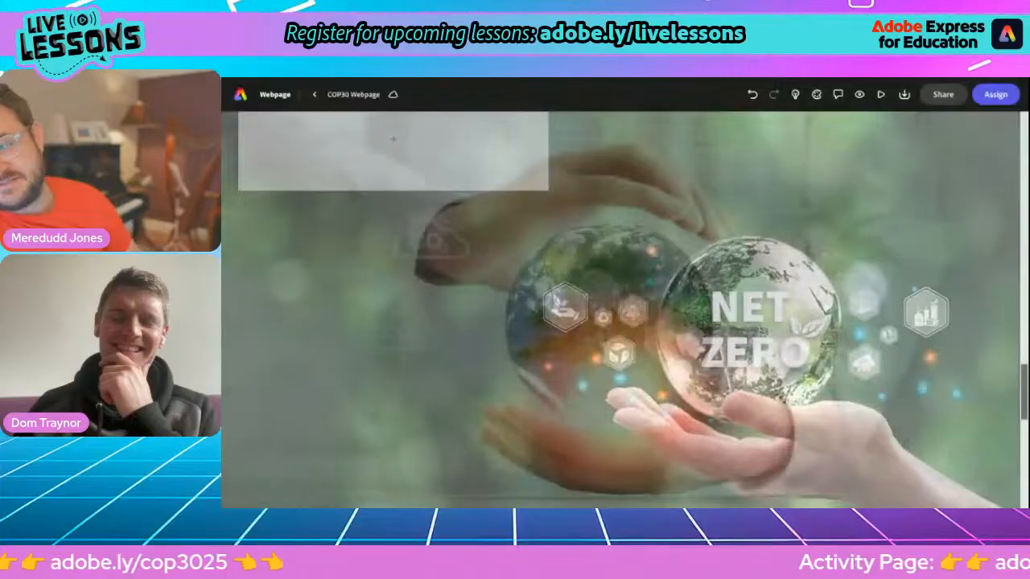
scroll(623, 309, up, 3)
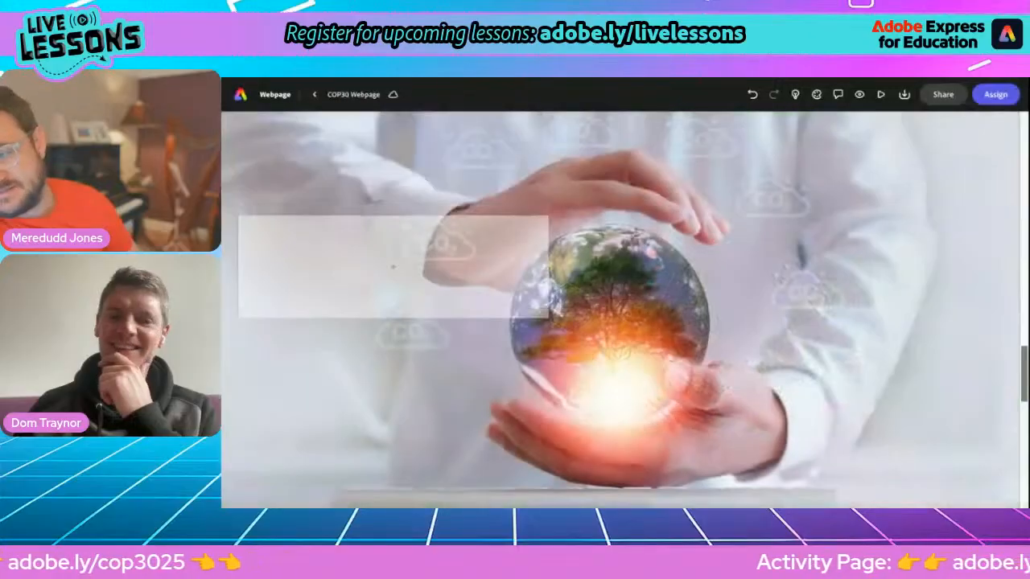
scroll(623, 309, down, 5)
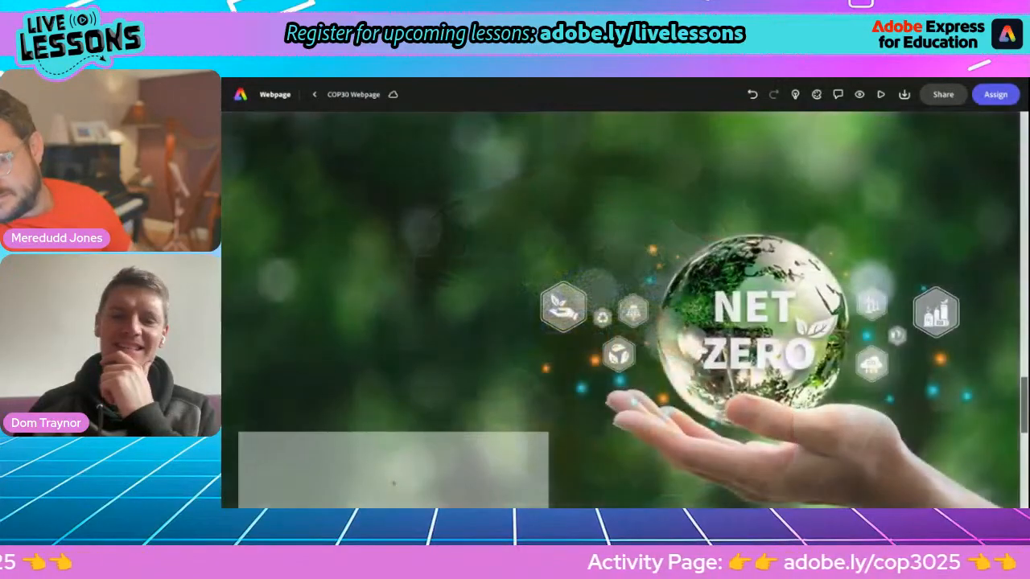
scroll(624, 309, down, 2)
scroll(624, 310, up, 2)
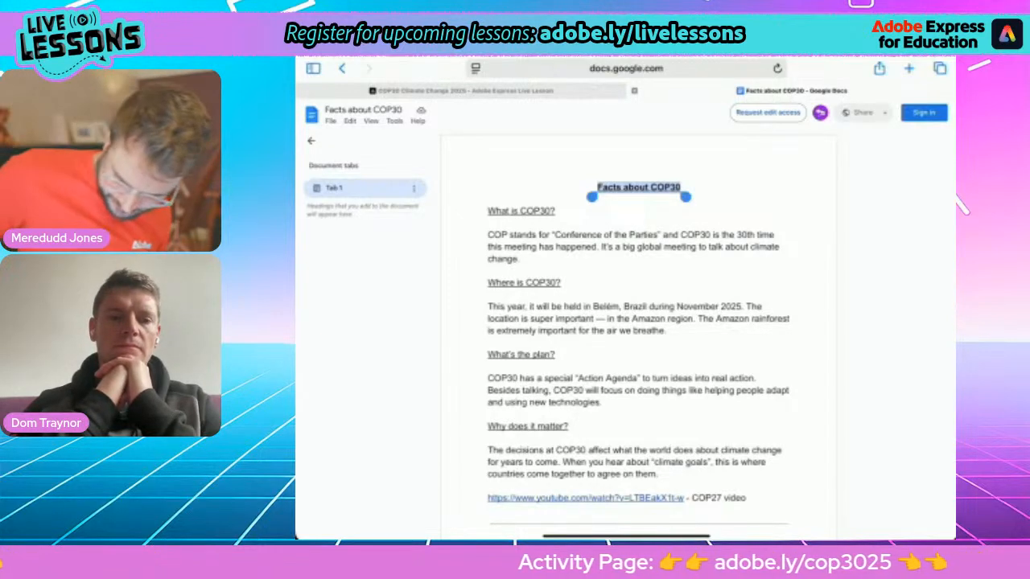
Step: Switch from the Facts about COP30 doc back to Adobe Express through the iPad app switcher
drag(626, 535, 625, 451)
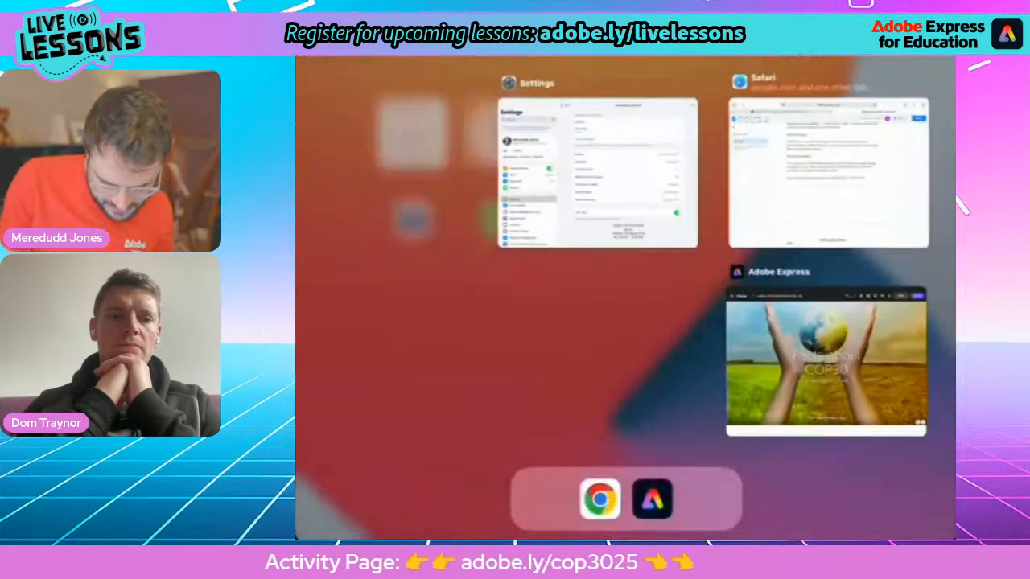
click(844, 361)
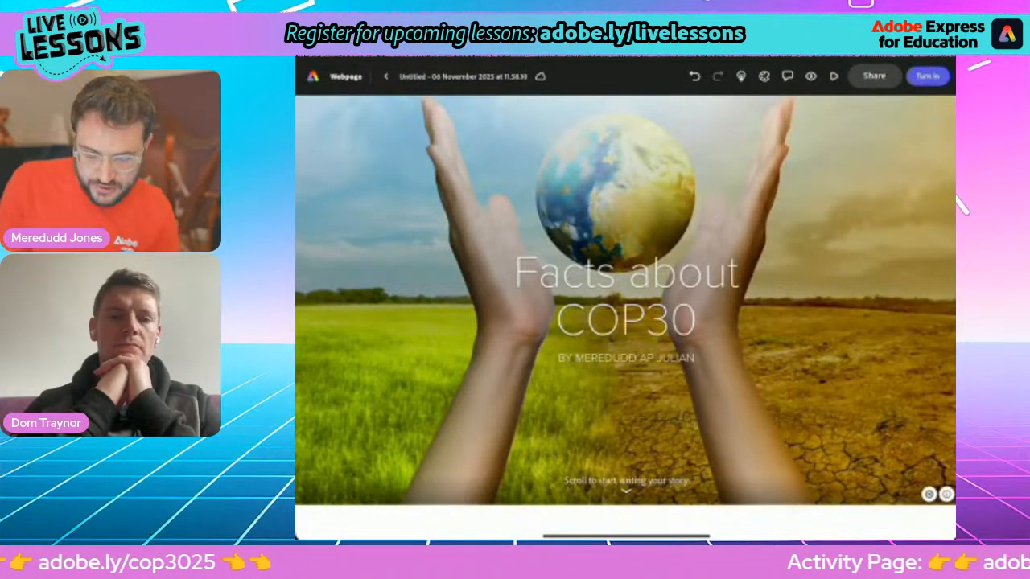
Step: Insert a new glideshow block below the Facts about COP30 title
scroll(625, 297, down, 2)
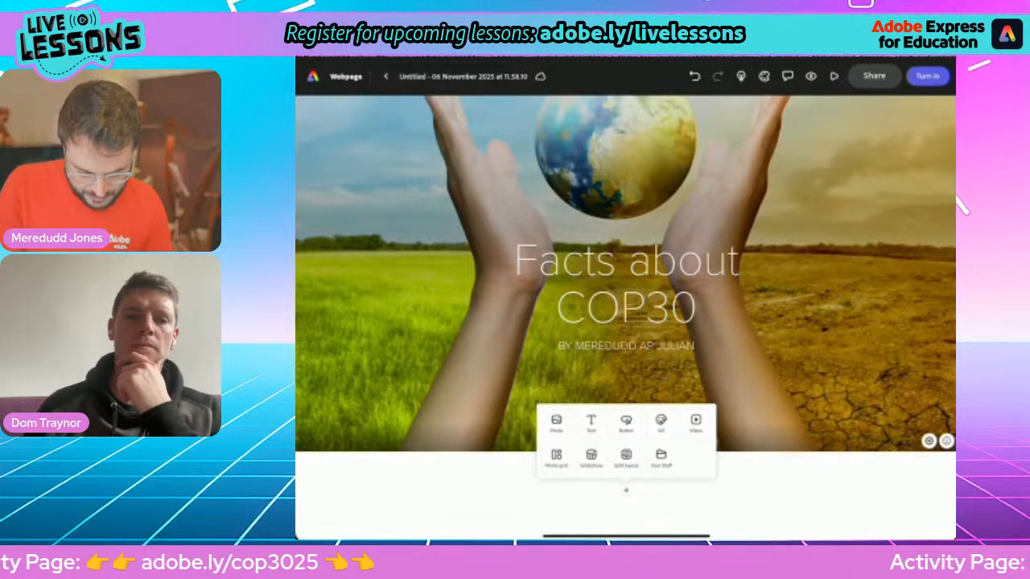
click(591, 457)
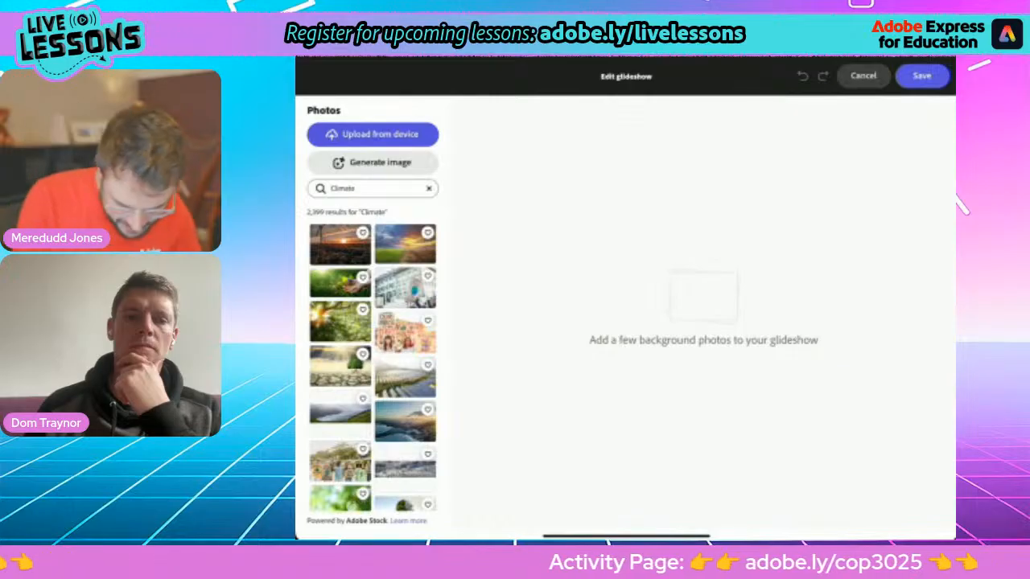
Step: Search stock photos for 'Cop climate', then replace the search with 'Climate change'
click(428, 188)
click(372, 188)
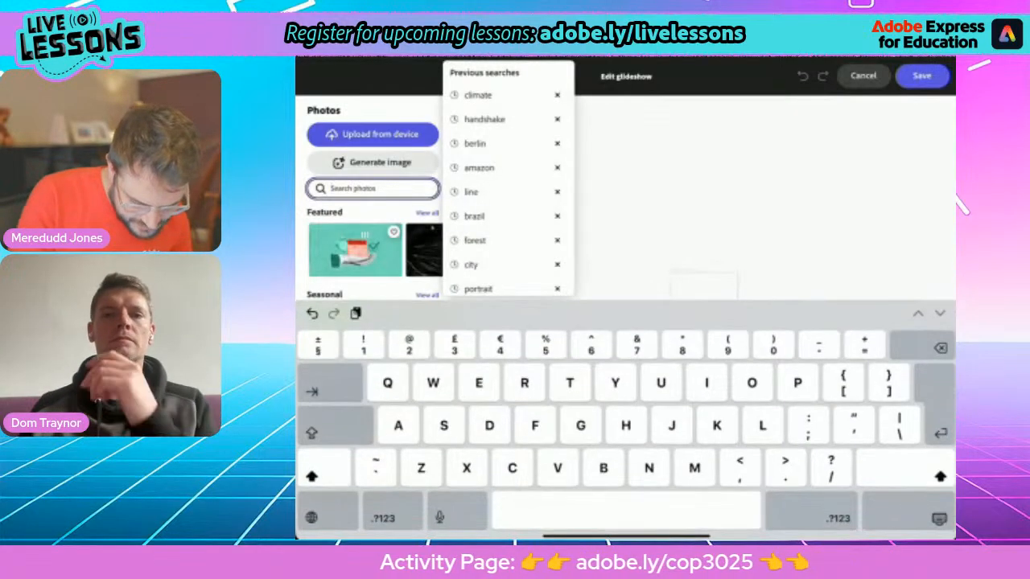
text(Cop)
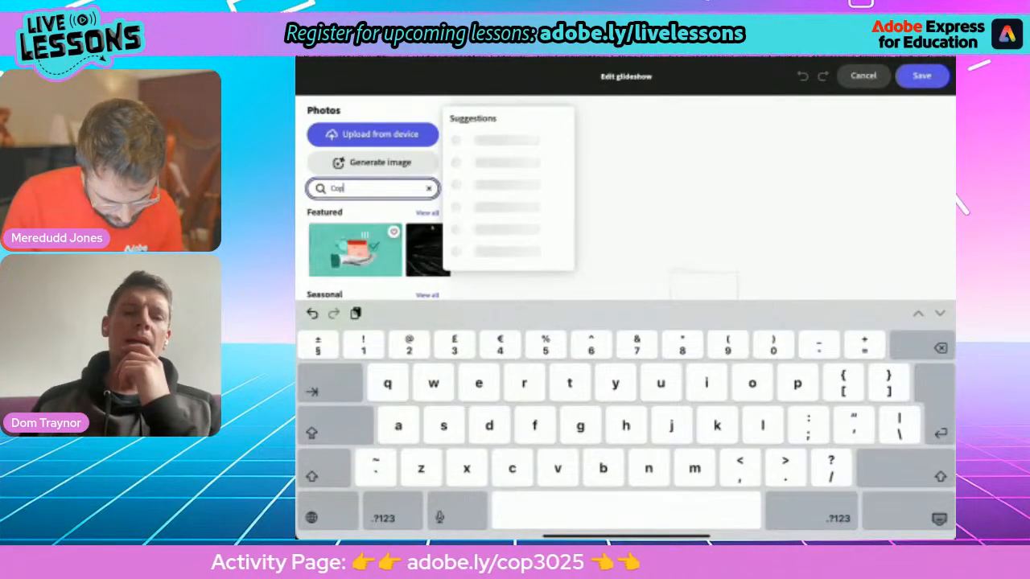
text( climate)
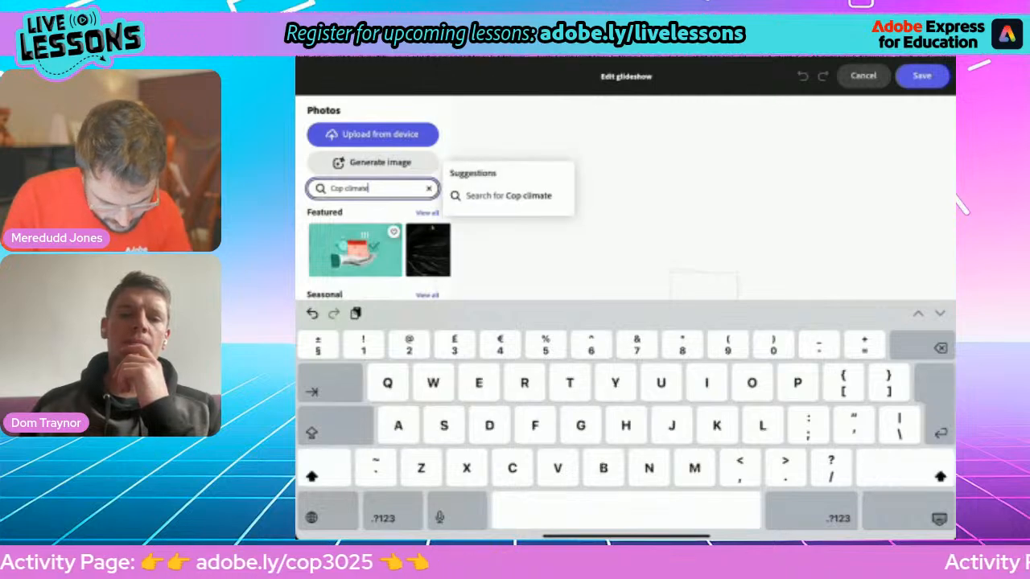
key(Return)
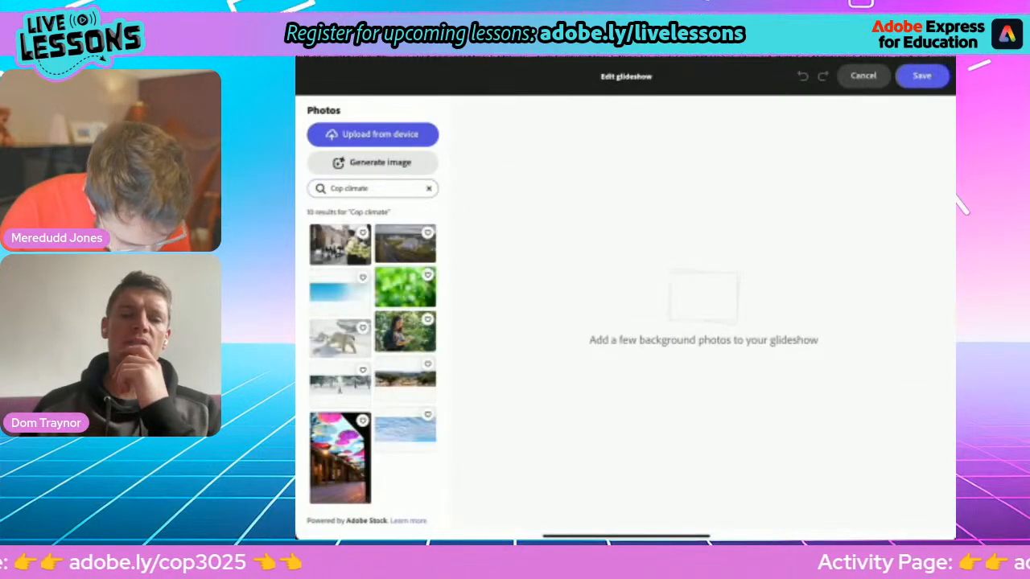
click(428, 188)
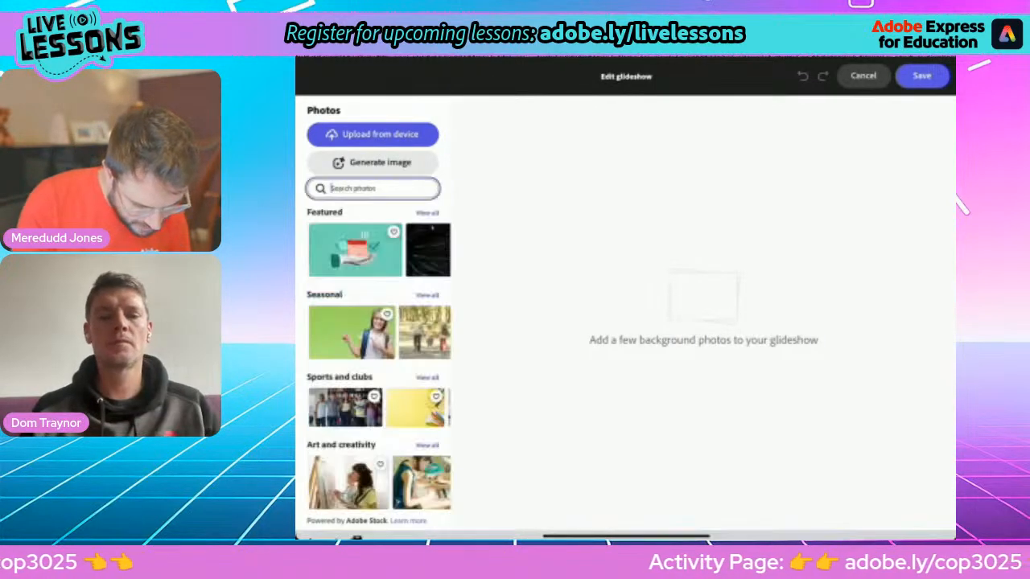
text(Cl)
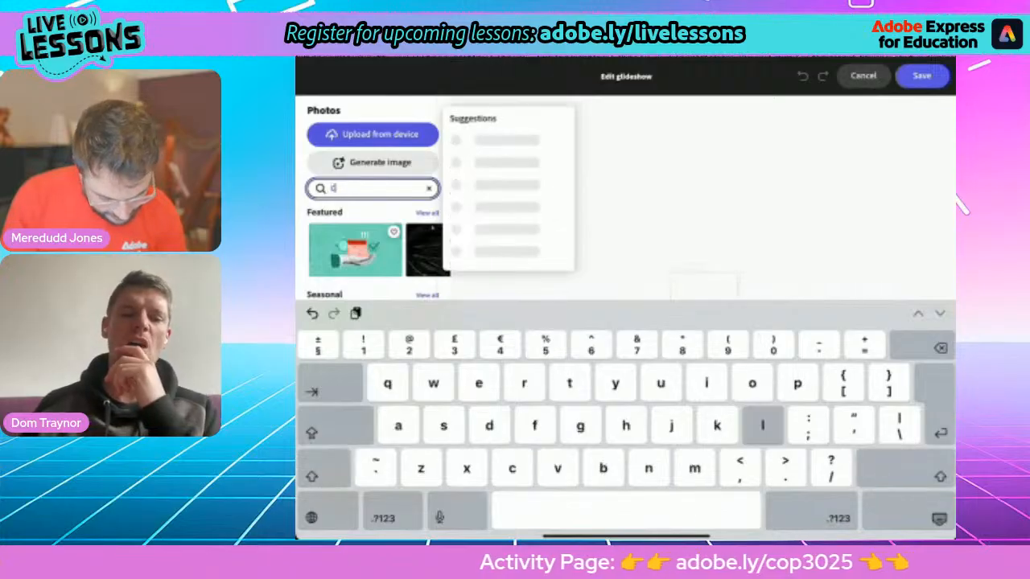
text(imate change)
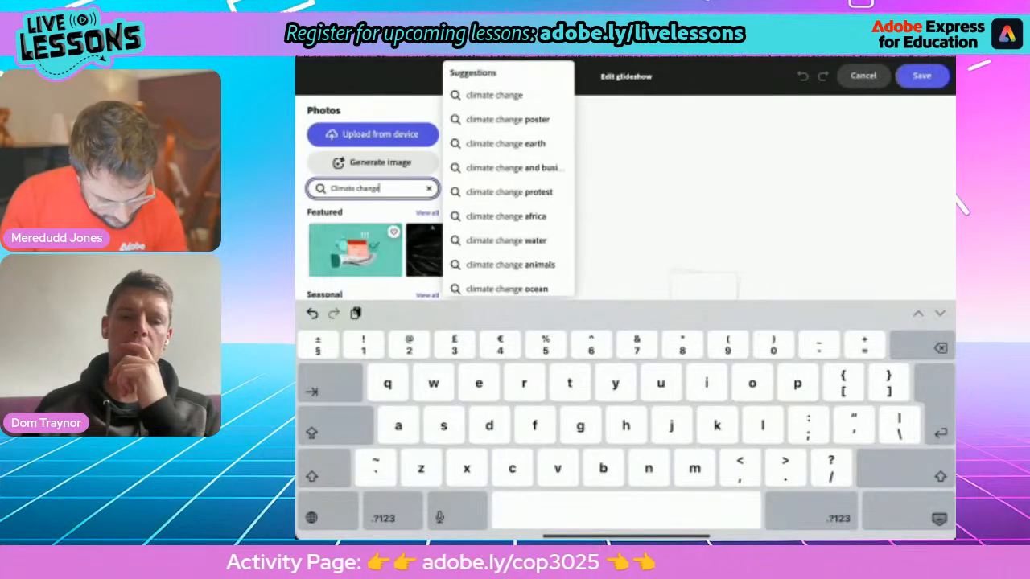
key(Return)
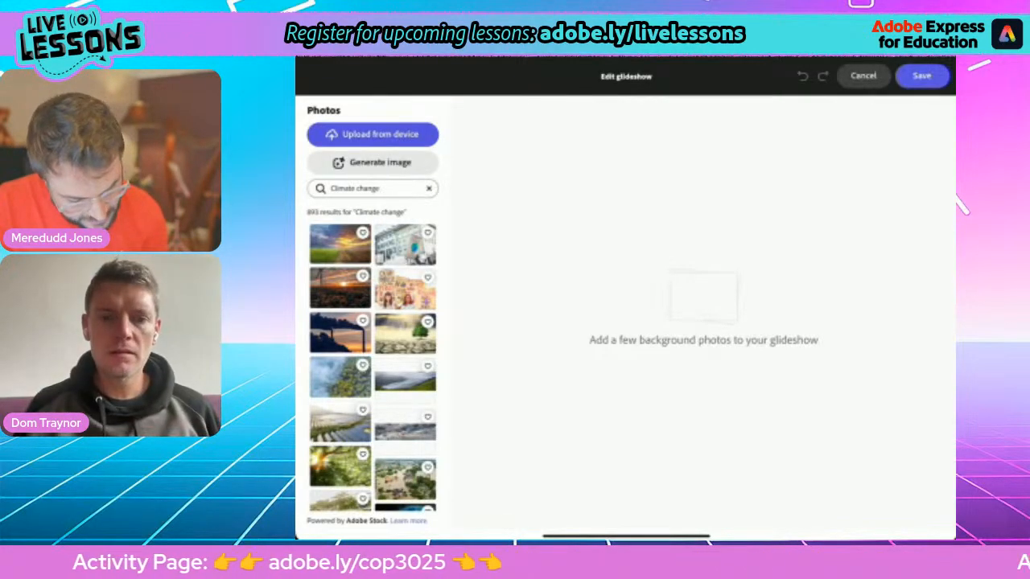
Step: Add the protest-sign, smokestack and wind-turbine photos as the first three glideshow slides
click(406, 245)
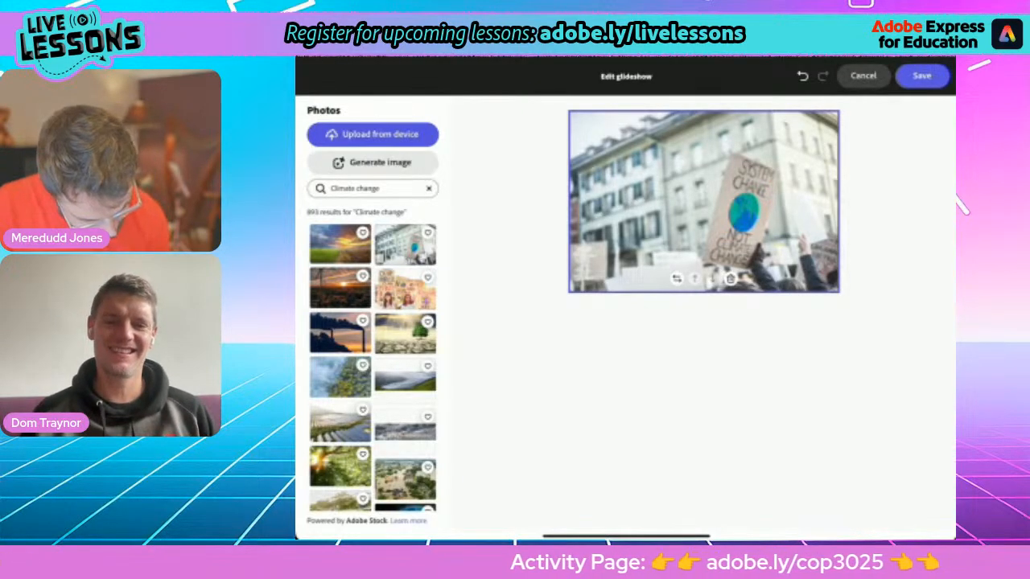
click(341, 332)
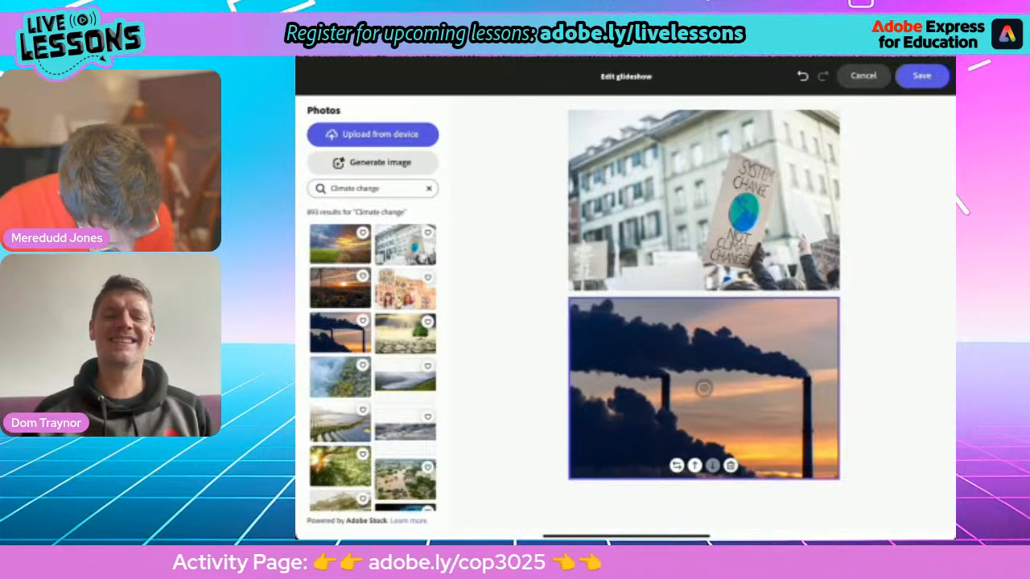
scroll(372, 358, down, 5)
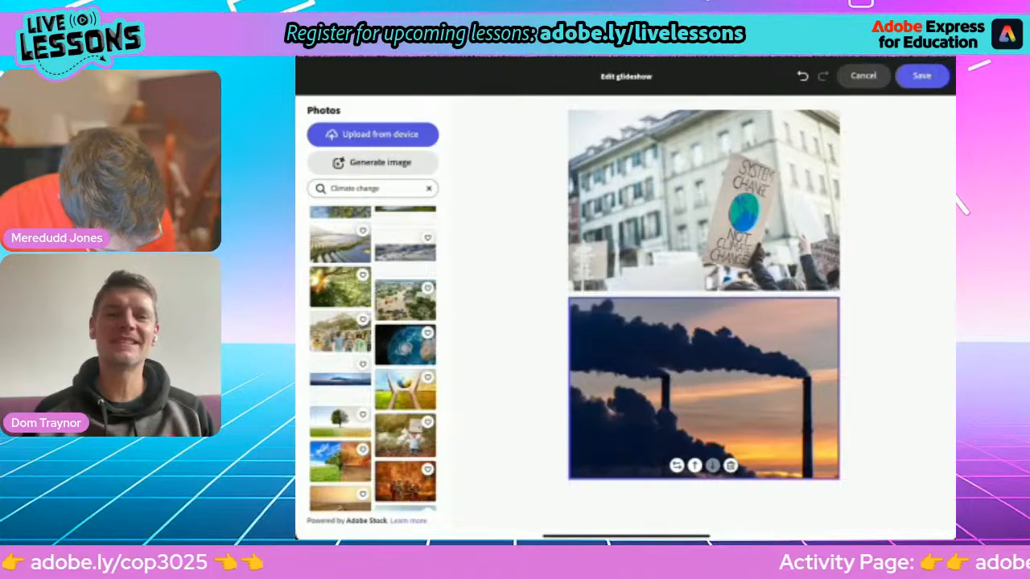
scroll(373, 358, down, 5)
click(339, 368)
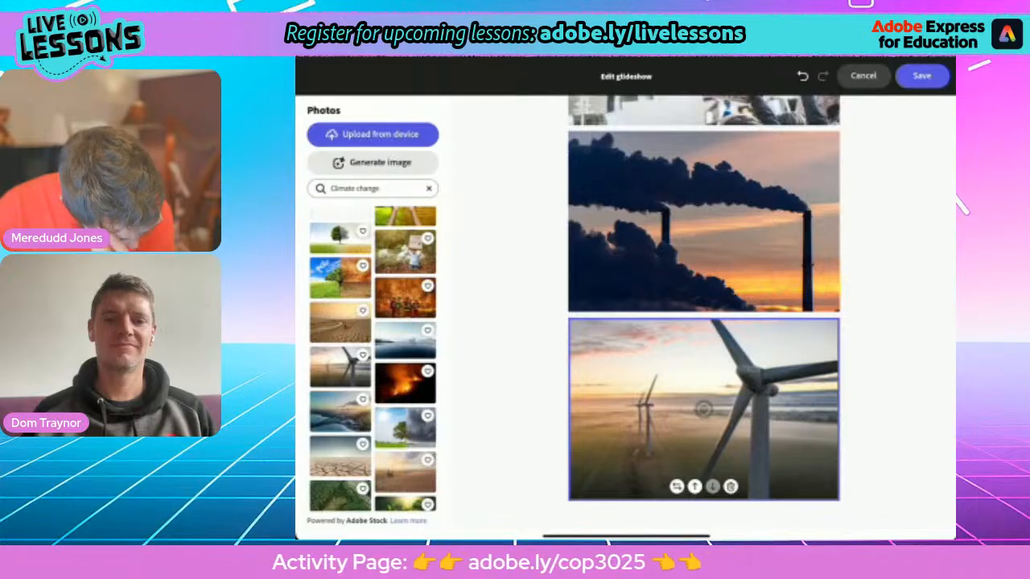
Step: Add the green forest-boardwalk photo as the fourth slide
scroll(372, 359, down, 5)
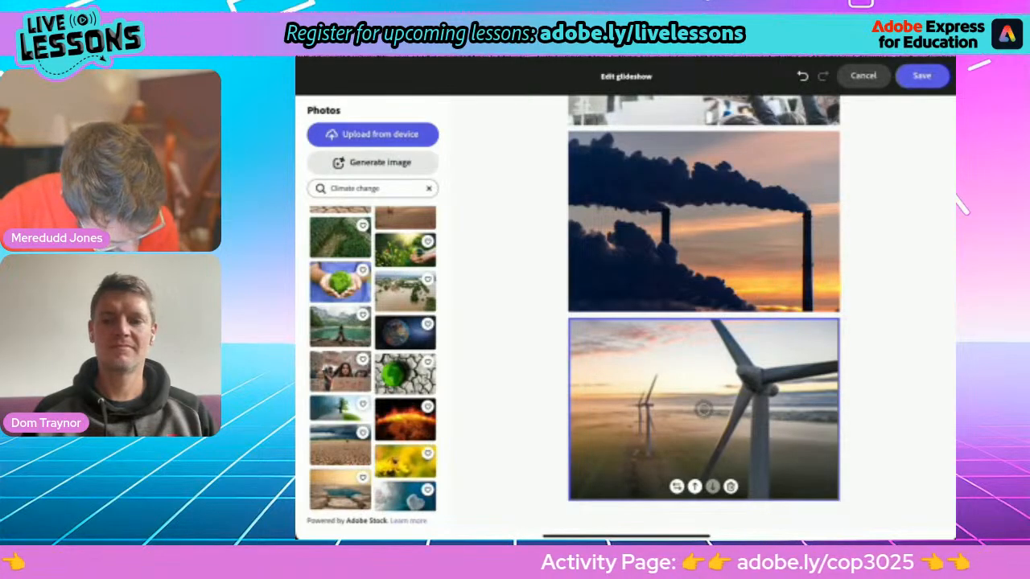
scroll(372, 358, down, 10)
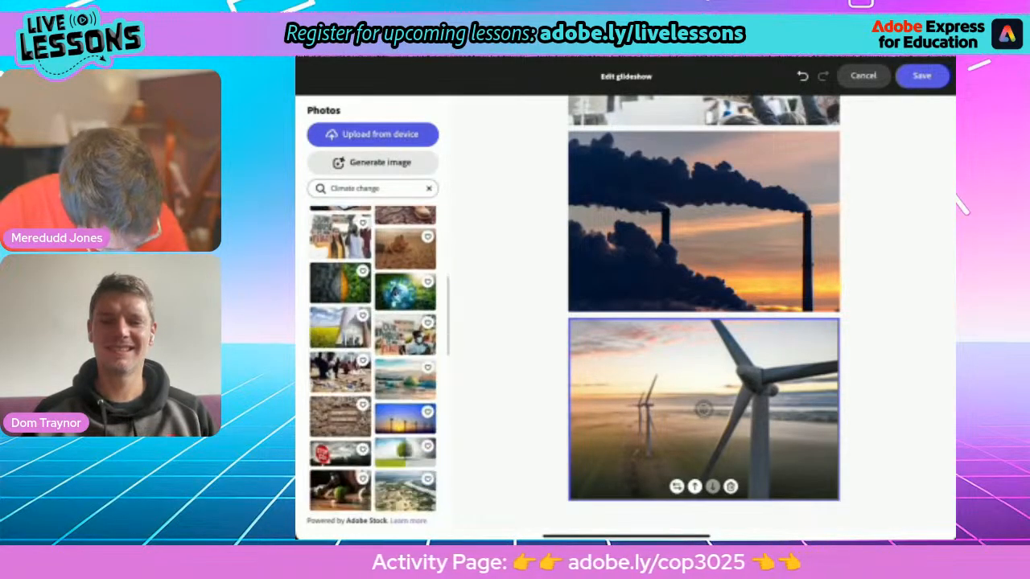
scroll(373, 358, down, 5)
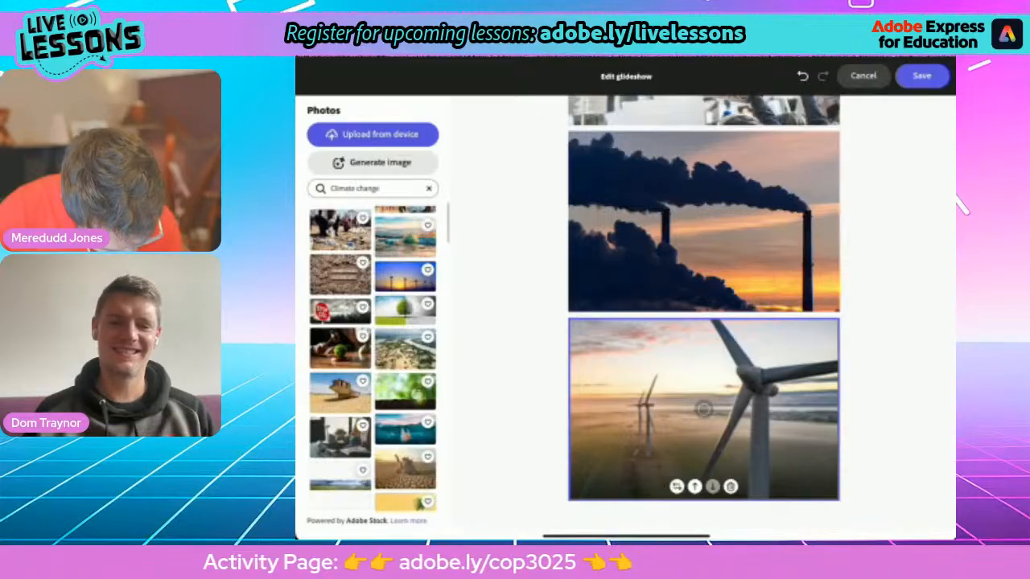
scroll(373, 359, down, 8)
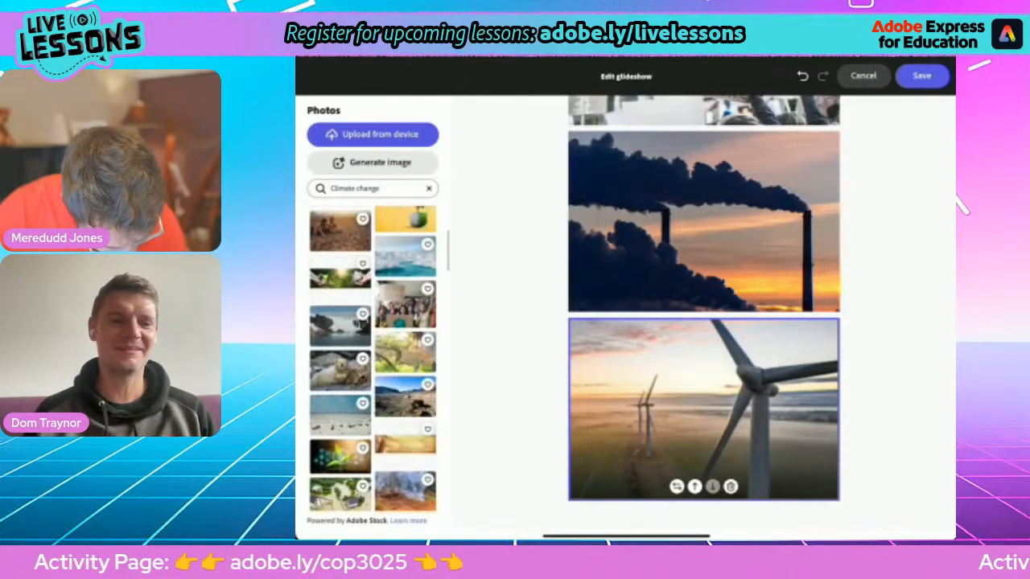
scroll(372, 359, down, 4)
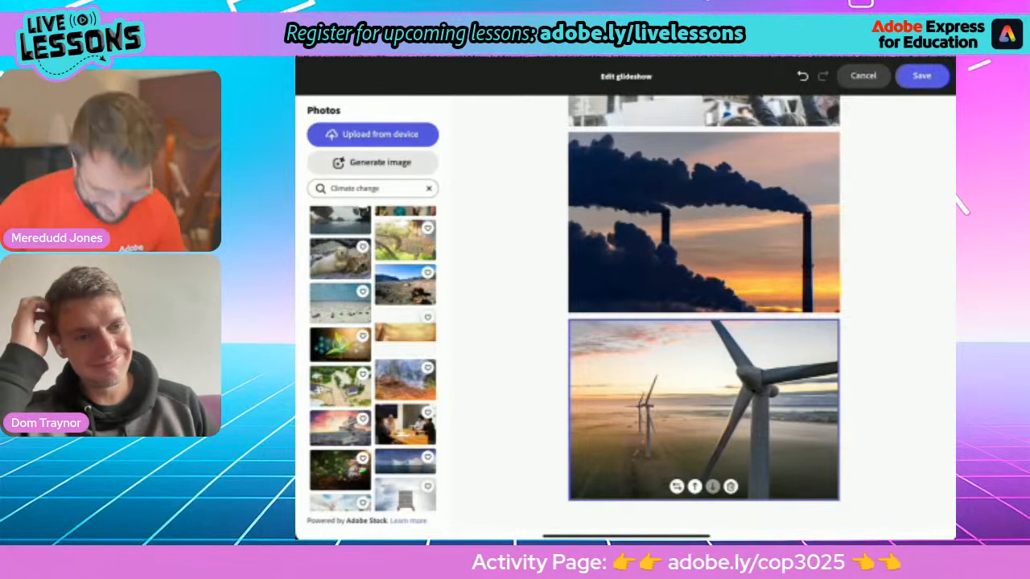
scroll(373, 359, down, 10)
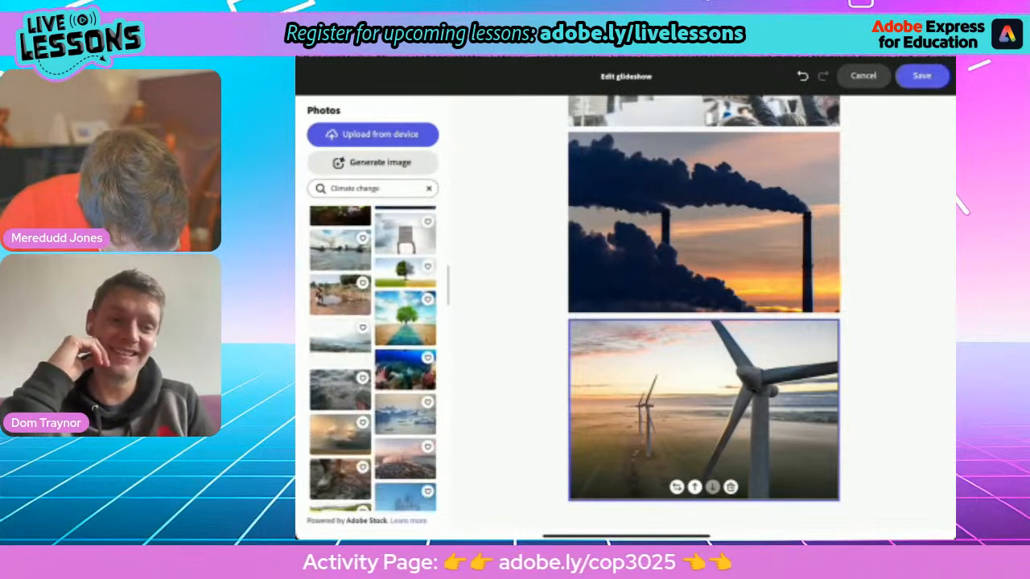
scroll(372, 359, down, 5)
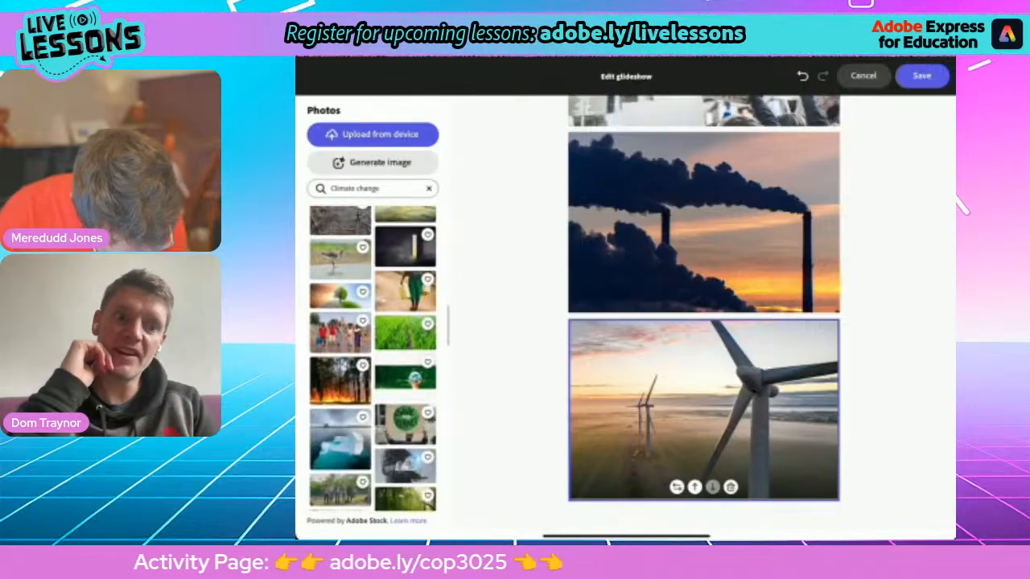
scroll(373, 358, down, 5)
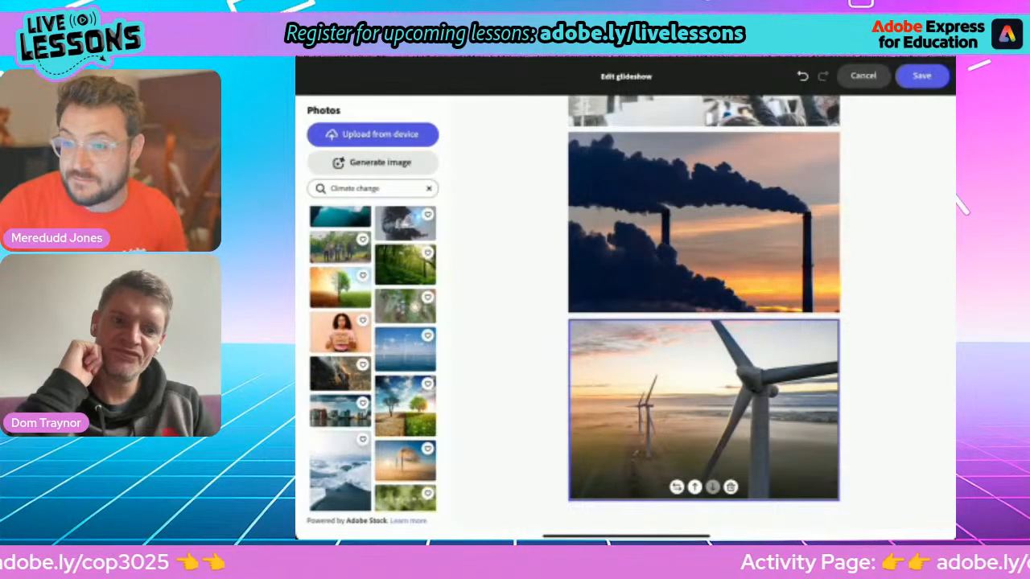
scroll(372, 359, down, 5)
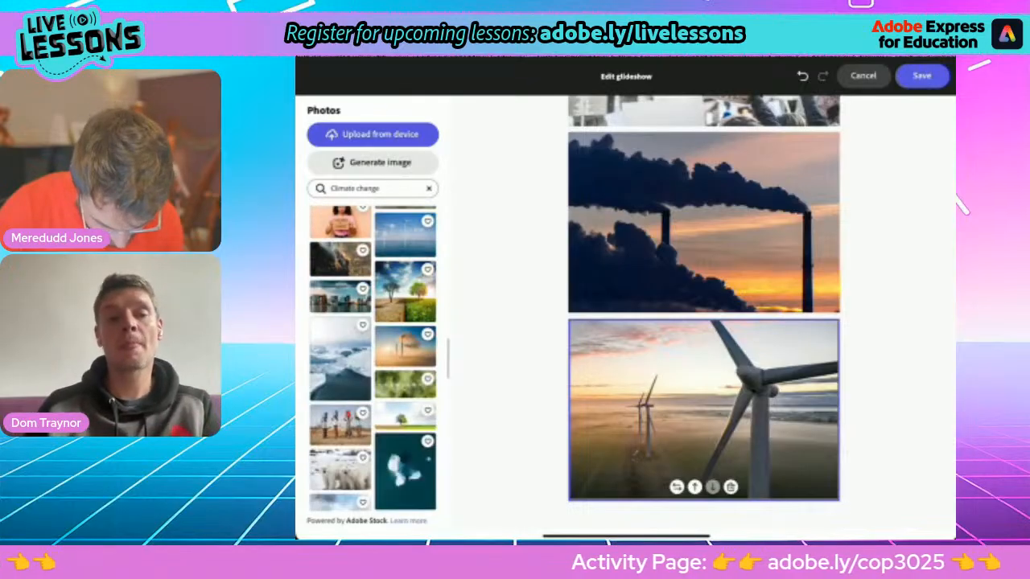
scroll(373, 359, down, 5)
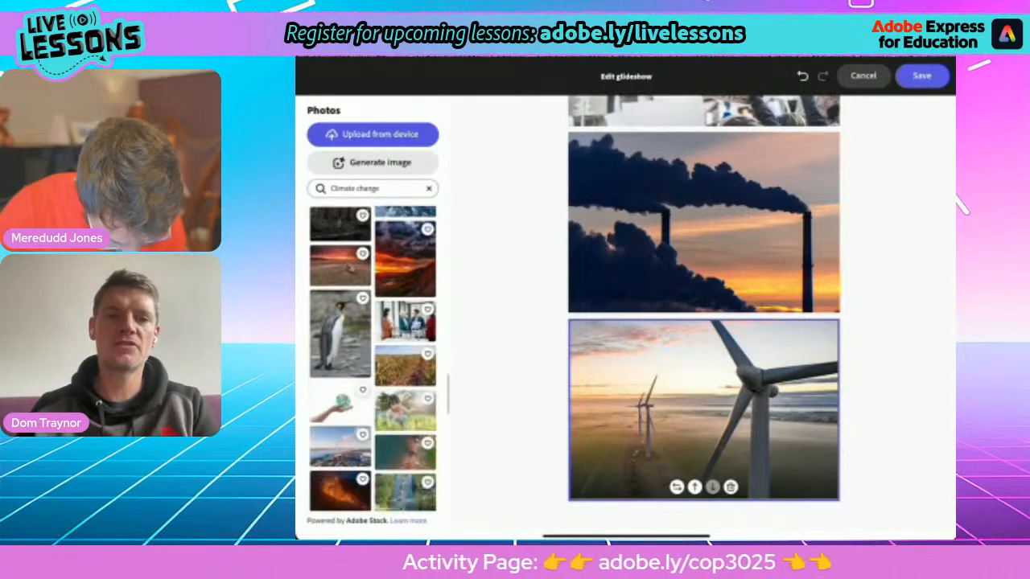
scroll(373, 359, down, 10)
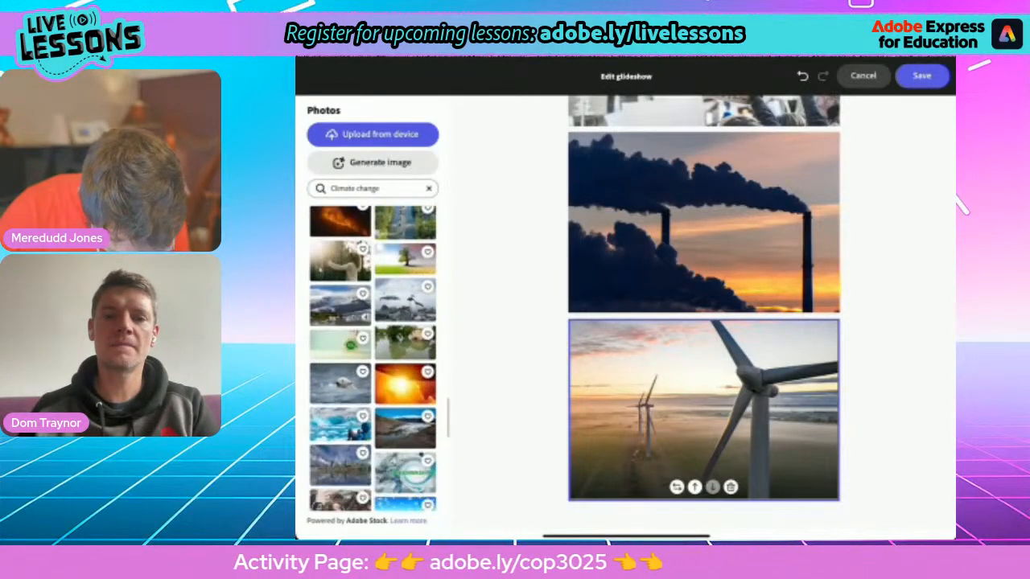
scroll(372, 359, down, 10)
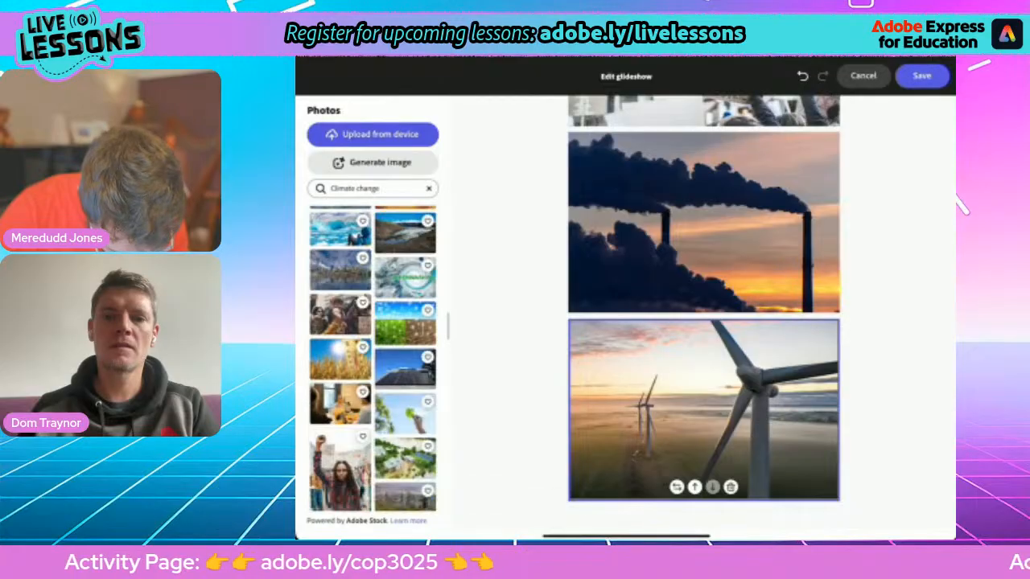
scroll(372, 359, down, 5)
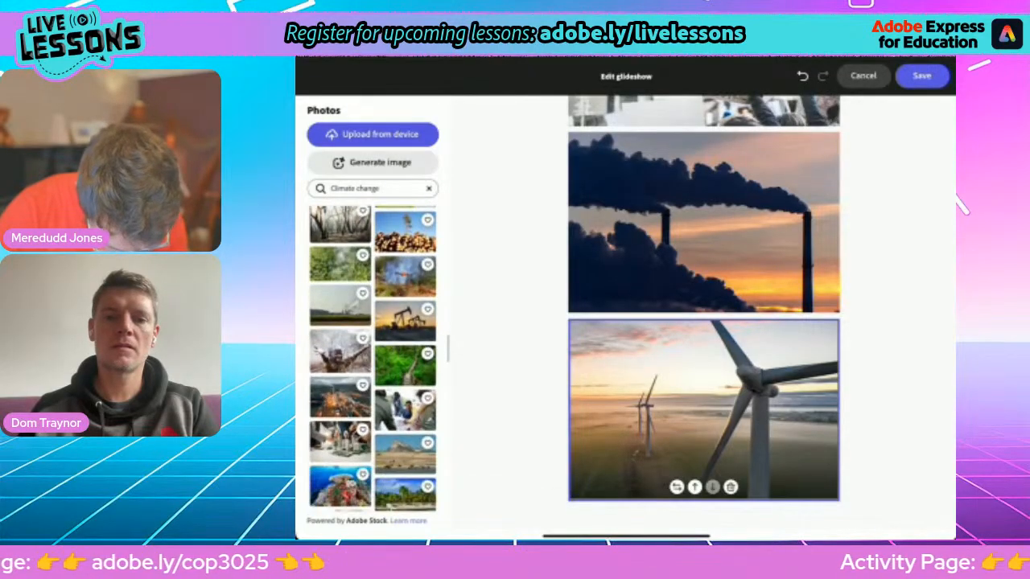
click(405, 364)
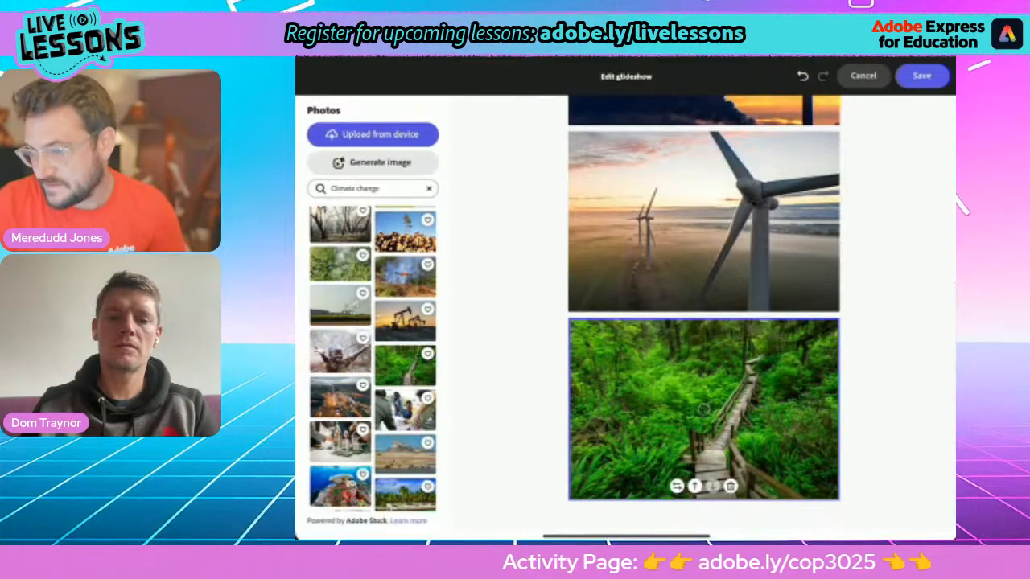
Step: Save the four-photo glideshow back into the webpage
scroll(703, 409, up, 5)
scroll(703, 409, down, 3)
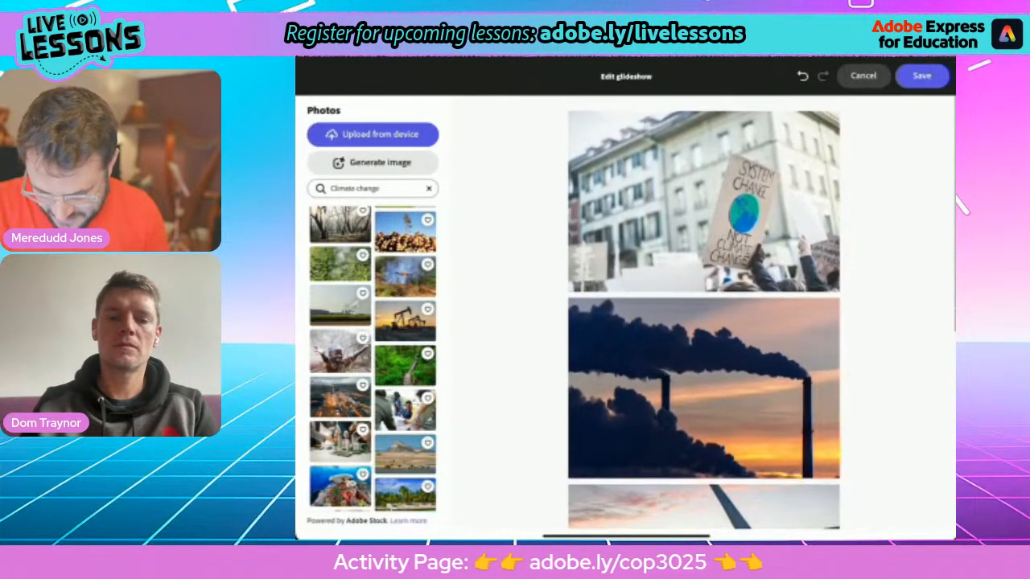
scroll(703, 313, down, 2)
scroll(703, 314, up, 5)
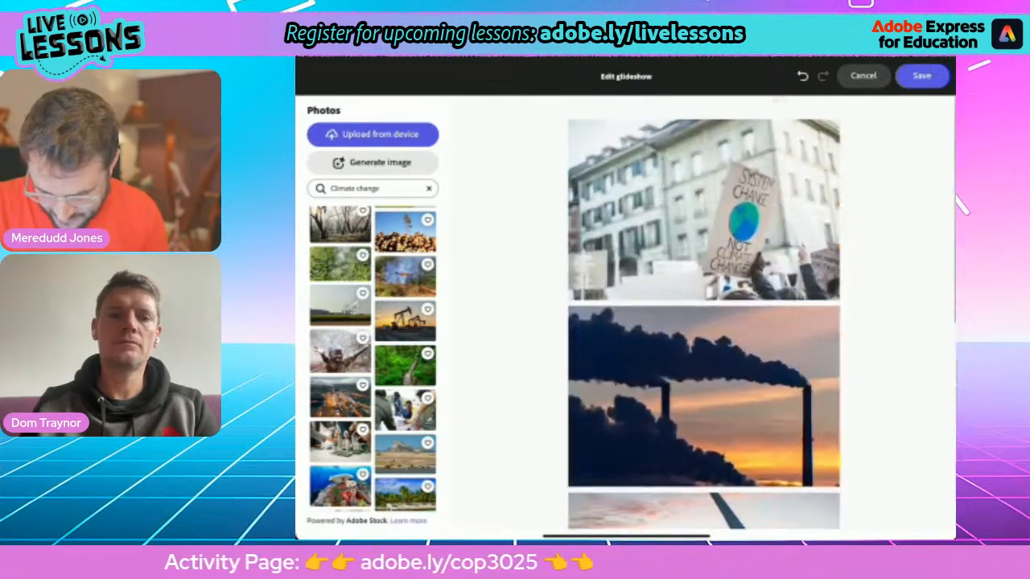
scroll(703, 314, down, 5)
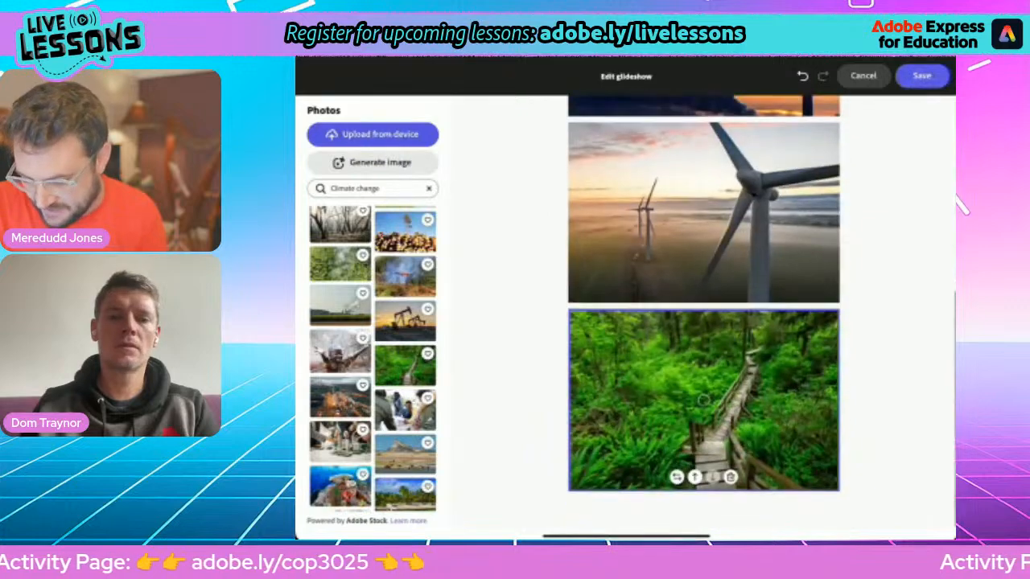
click(921, 75)
Step: Scroll through the finished Facts about COP30 page to review it
scroll(625, 314, up, 10)
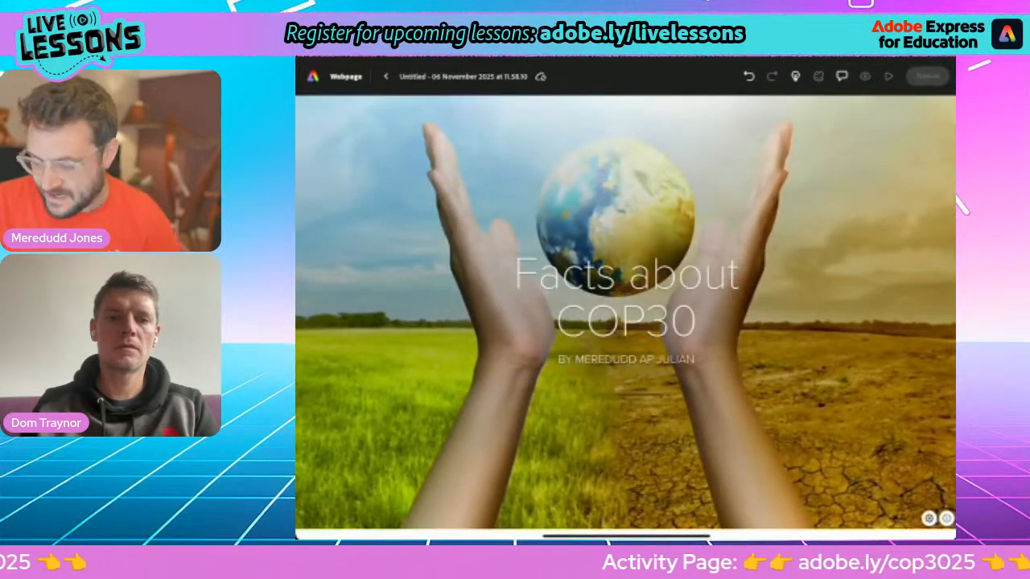
scroll(625, 313, down, 10)
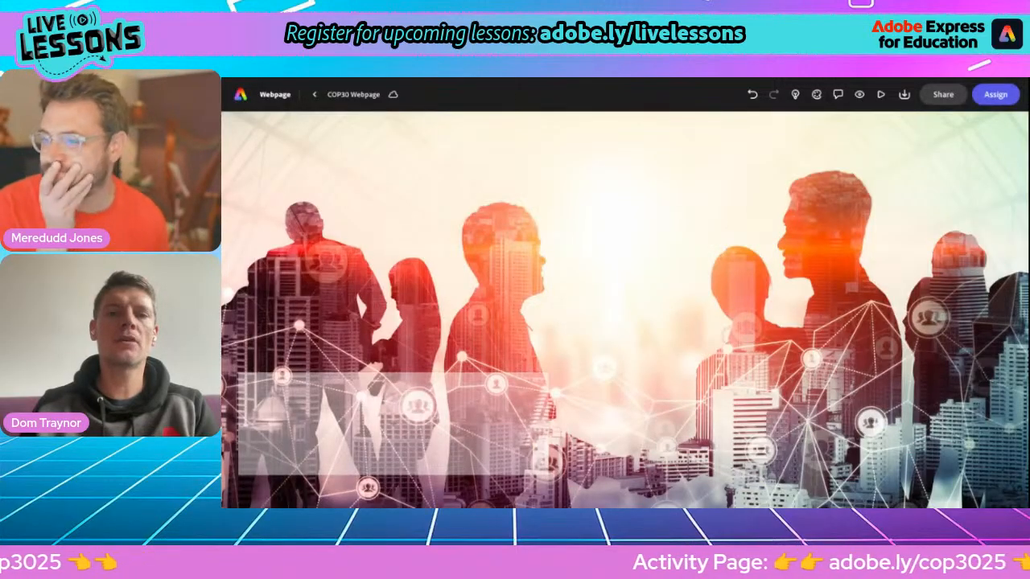
Step: Select the city-silhouette header photo on the COP30 webpage, then switch to the Facts about COP30 doc
scroll(545, 303, down, 1)
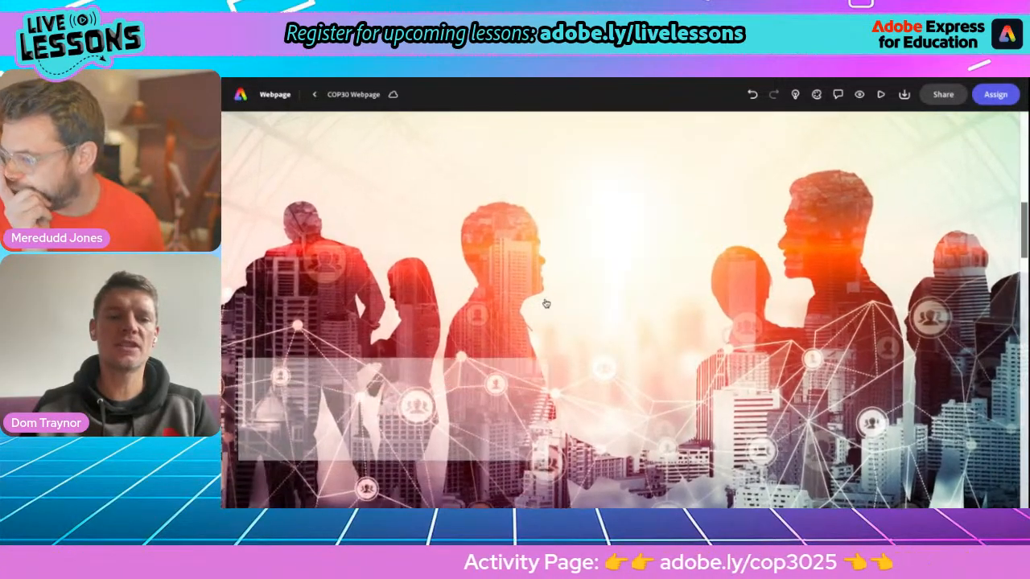
scroll(545, 303, down, 2)
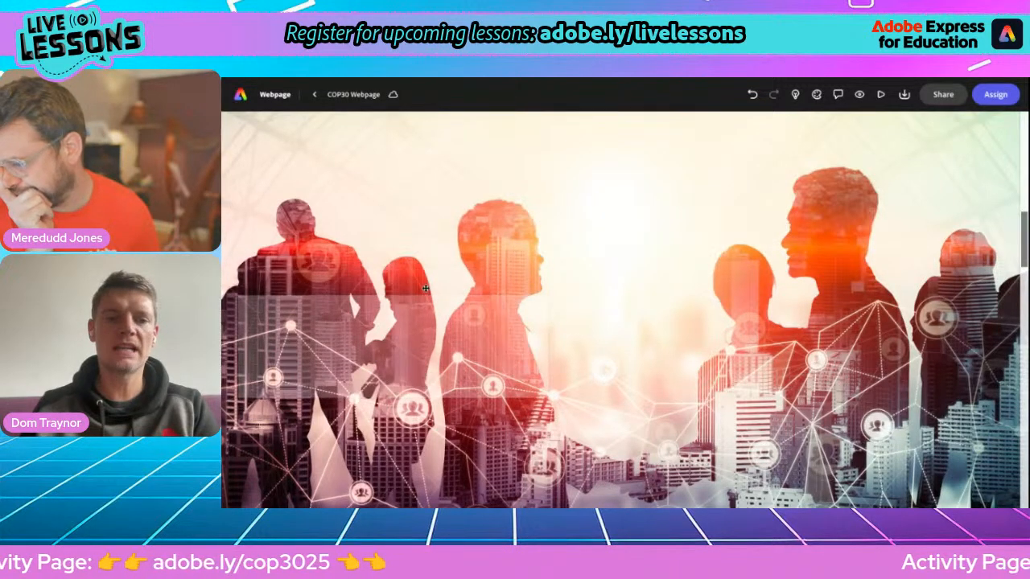
click(441, 204)
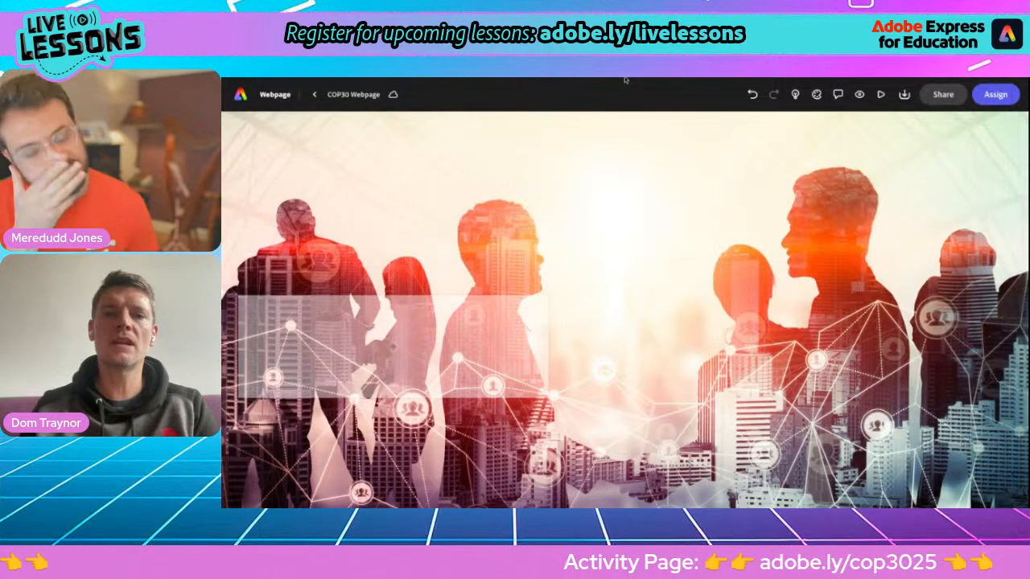
key(alt+Tab)
Step: Copy the 'What is COP30?' heading and its paragraph from the Facts about COP30 doc
click(531, 231)
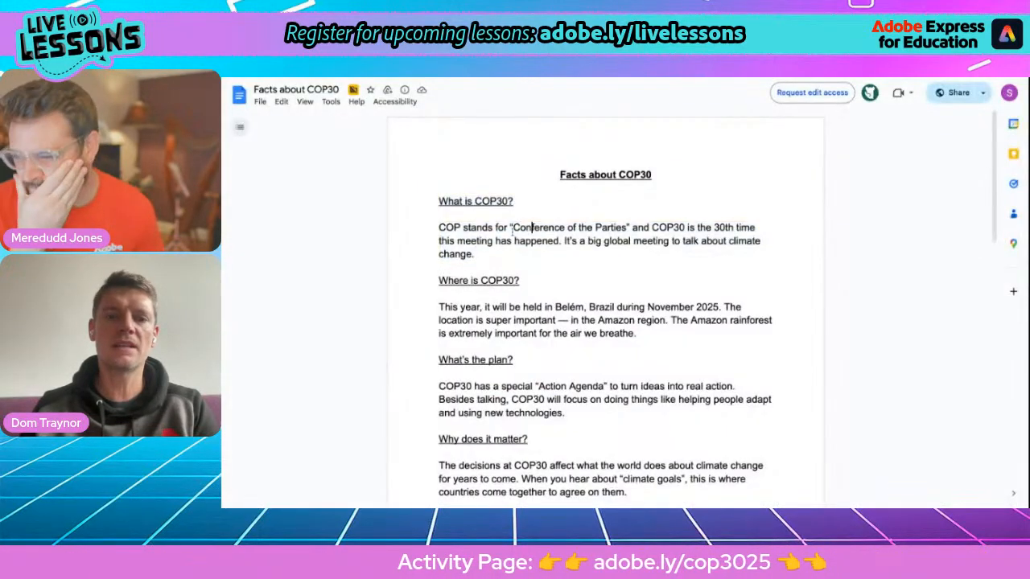
drag(436, 200, 504, 253)
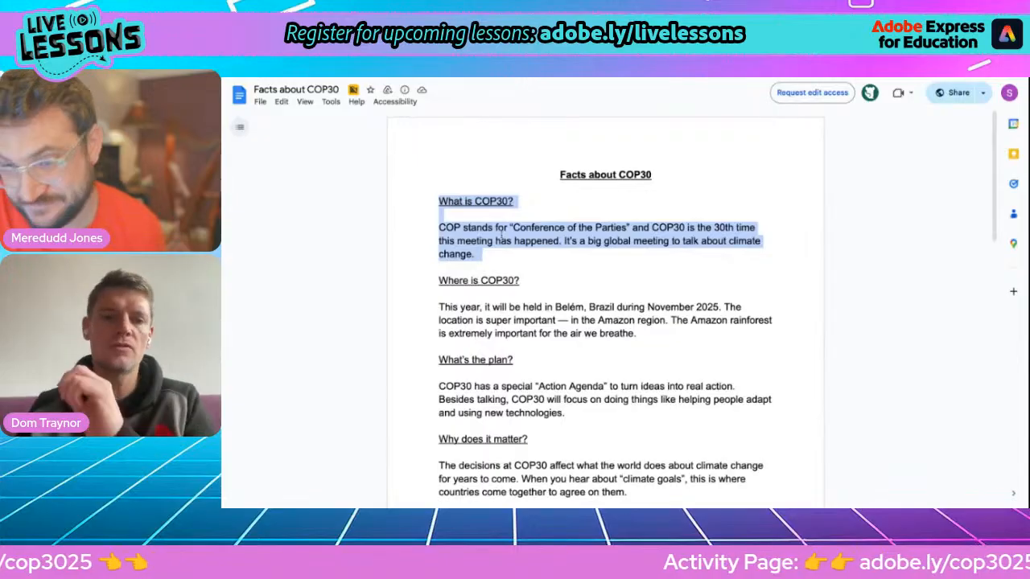
right_click(500, 233)
click(511, 248)
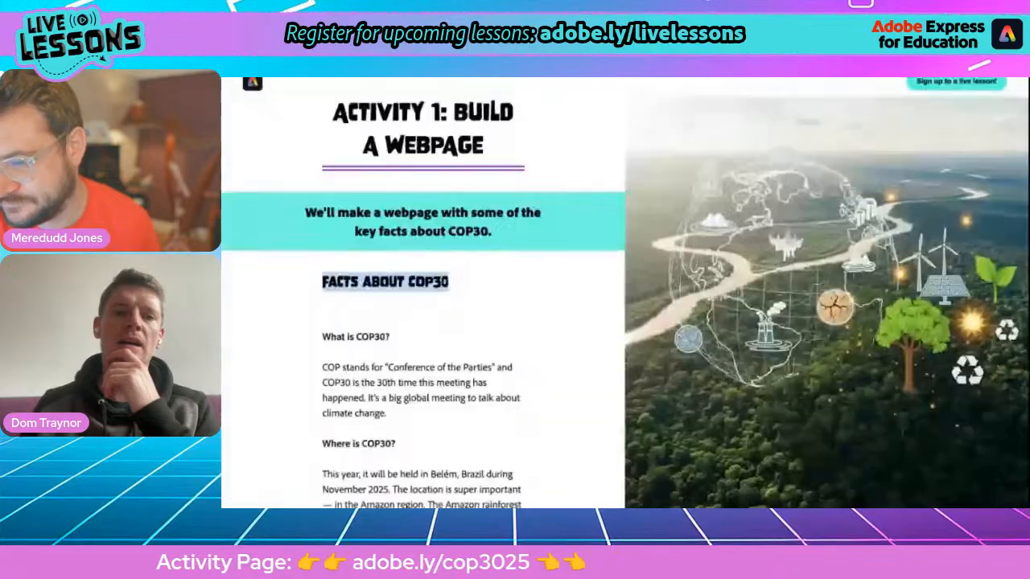
Step: Highlight the 'What is COP30?' passage on the Activity 1 page, then return to the COP30 Webpage editor
scroll(393, 350, down, 1)
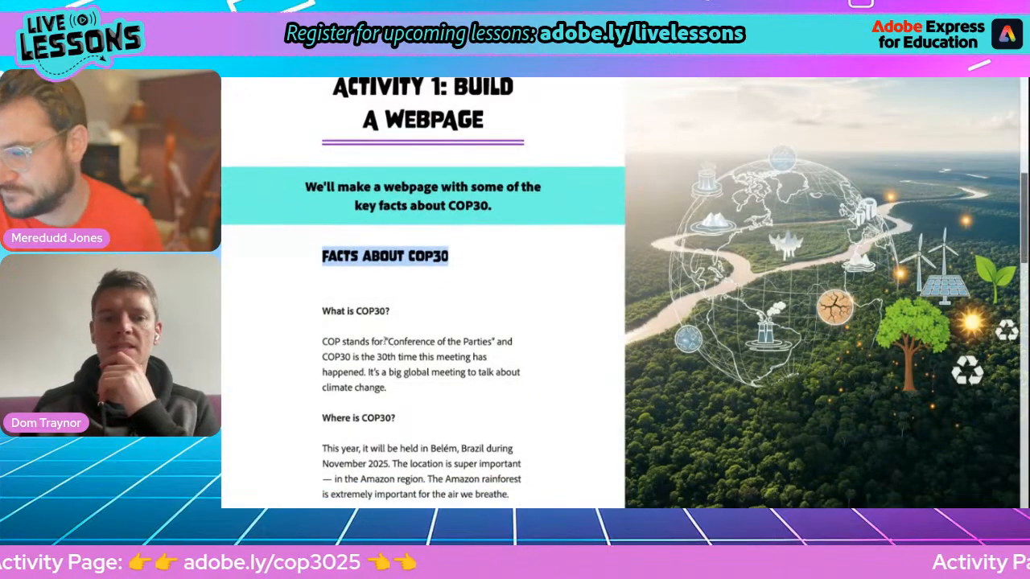
drag(320, 310, 408, 389)
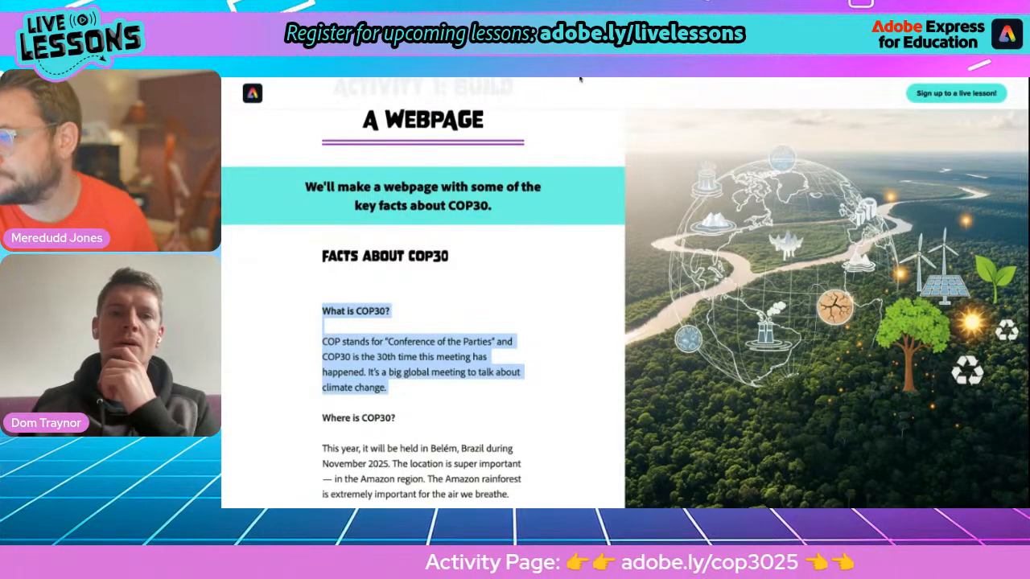
key(alt+Tab)
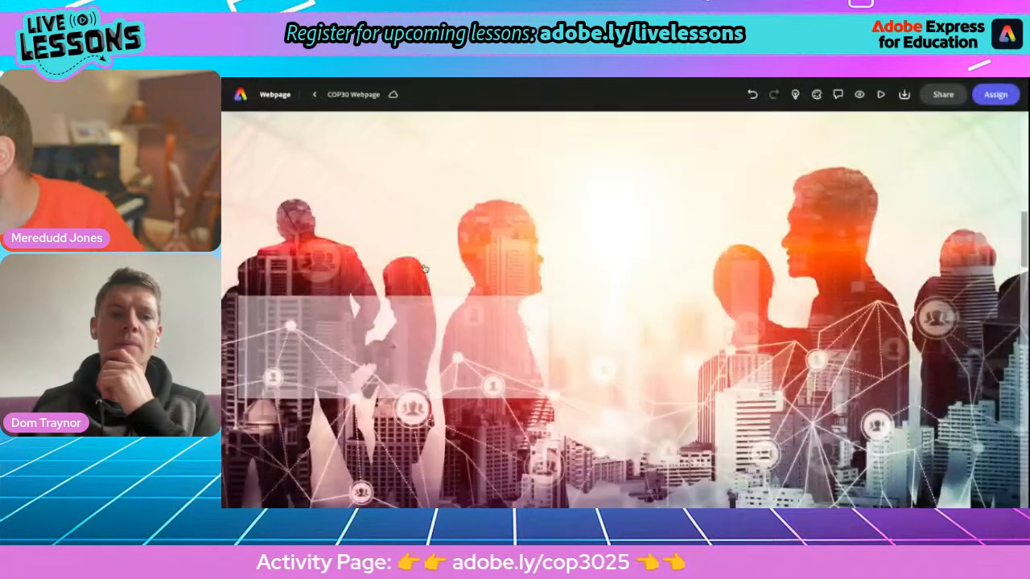
Step: Paste the 'What is COP30?' passage into a new text block, then return to the Facts about COP30 doc
click(394, 353)
click(333, 315)
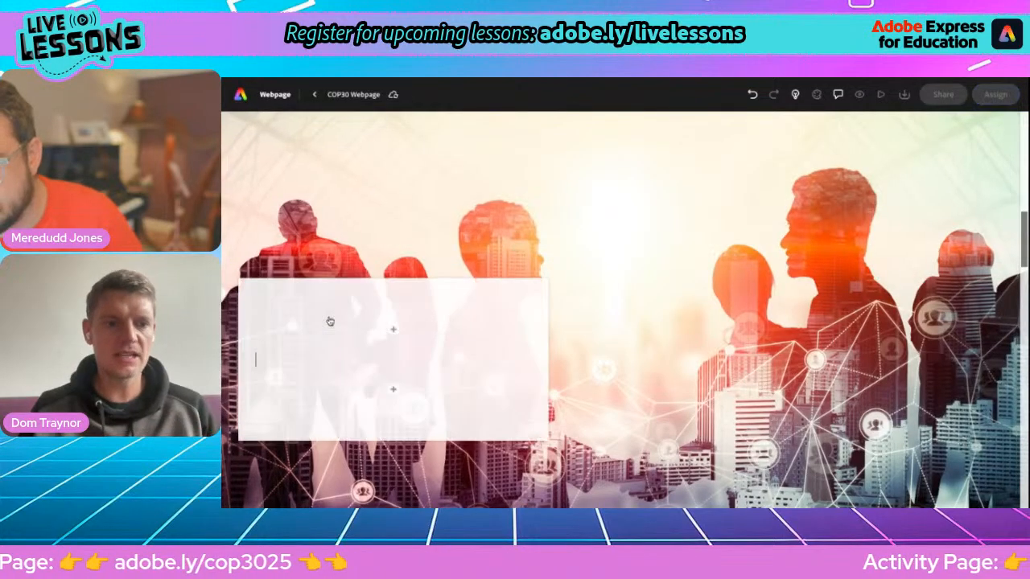
key(ctrl+v)
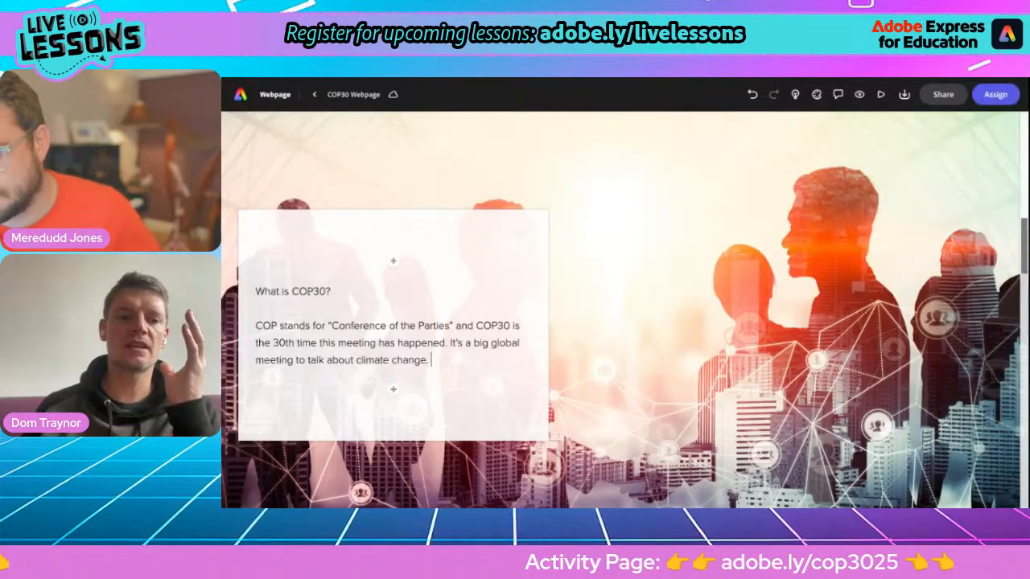
click(306, 291)
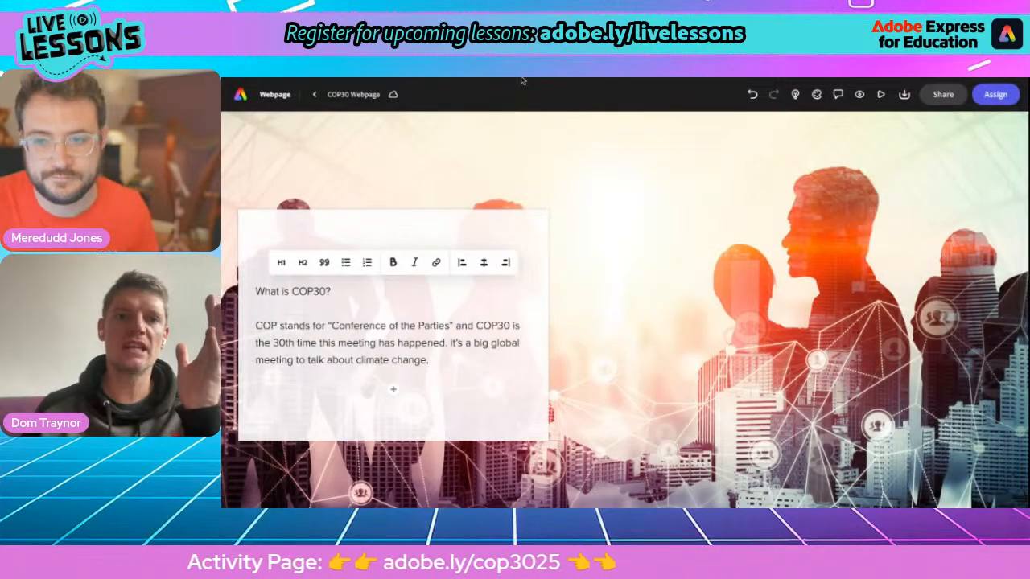
key(alt+Tab)
click(442, 202)
Step: Select the 'What is COP30?', 'Where is COP30?' and 'What's the plan?' headings, then return to Adobe Express
drag(442, 202, 521, 202)
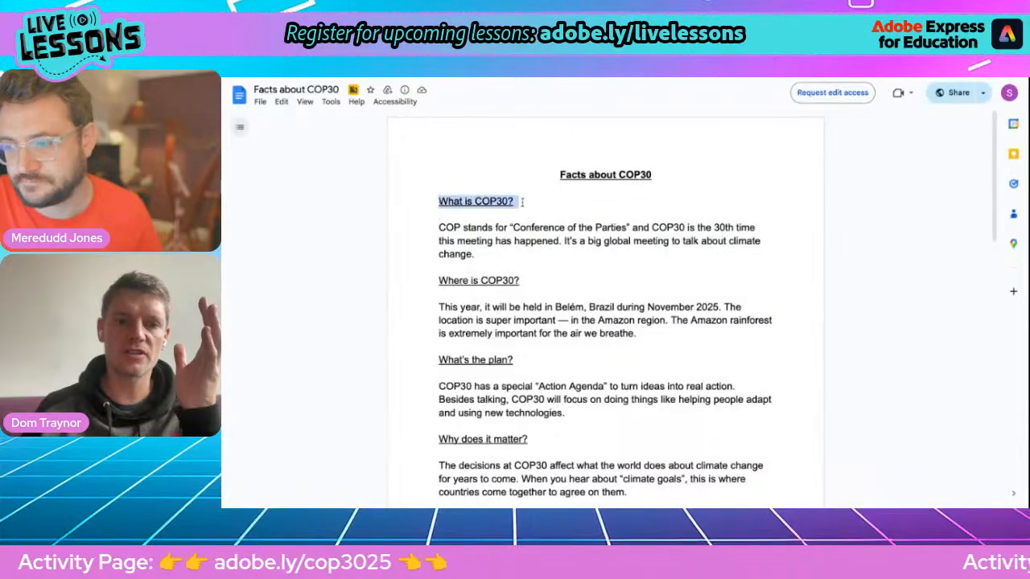
drag(521, 280, 438, 281)
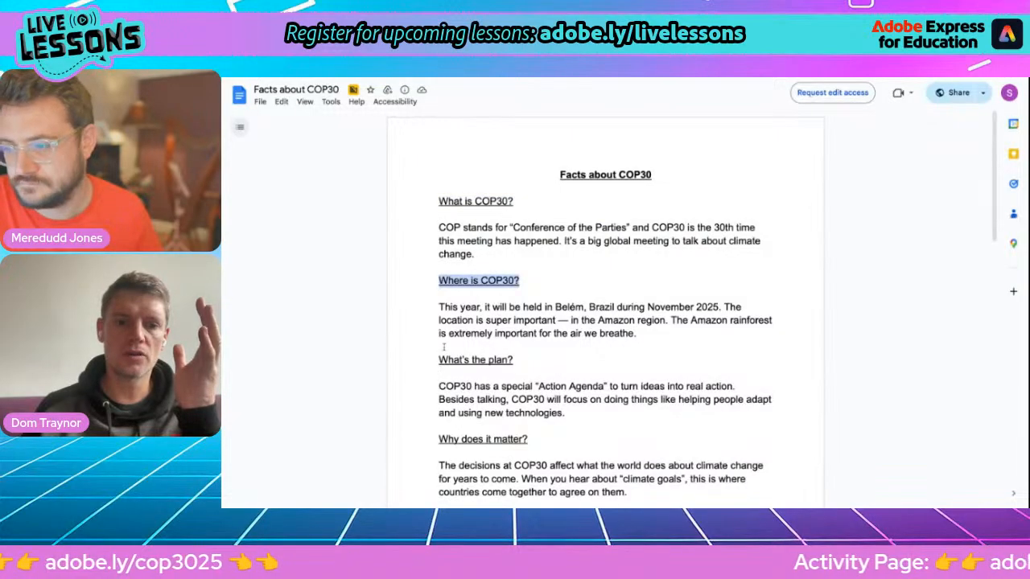
drag(438, 360, 523, 360)
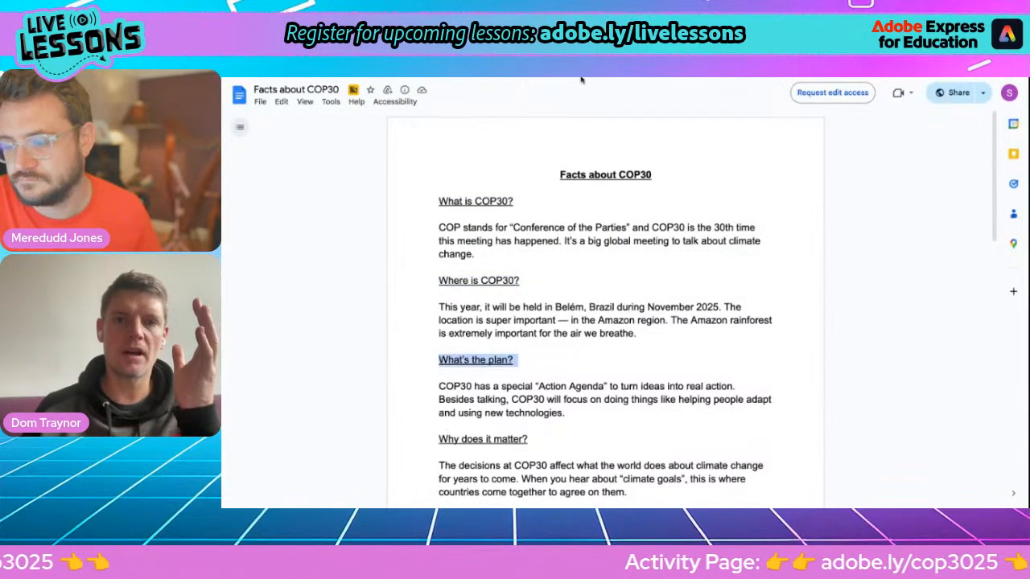
key(alt+Tab)
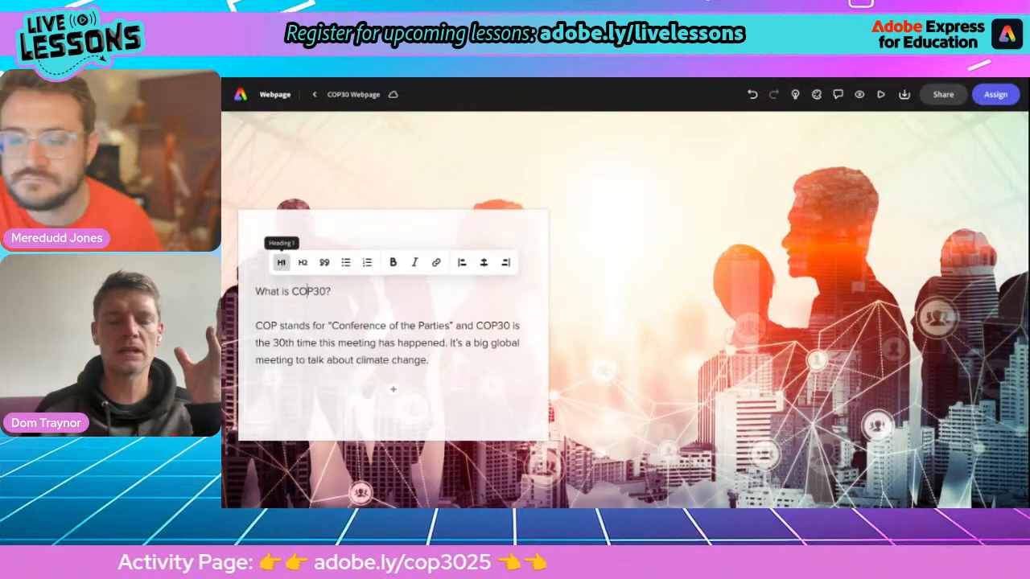
Step: Apply the H1 style to the pasted 'What is COP30?' text block and review it
click(281, 262)
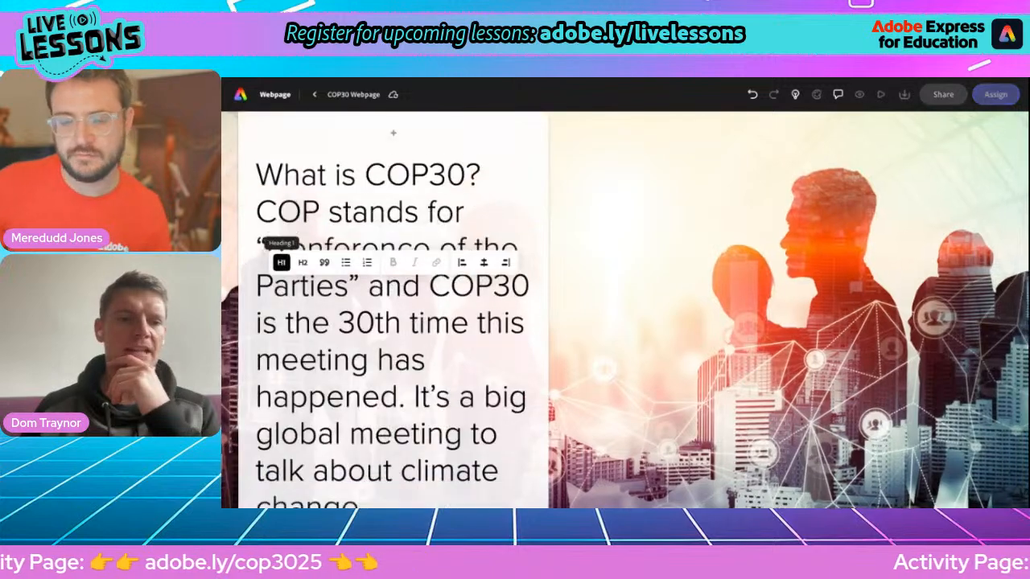
scroll(392, 322, down, 1)
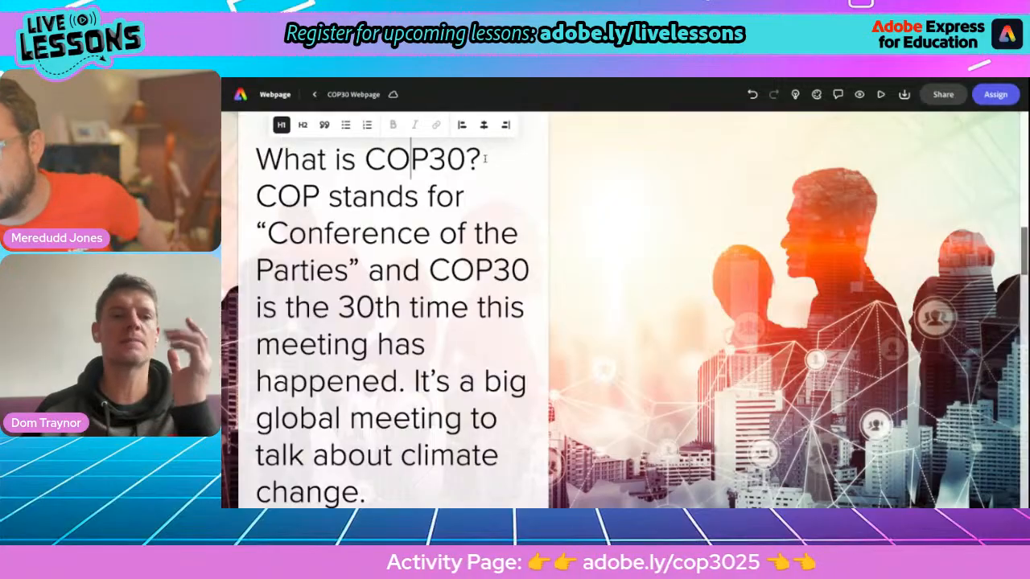
scroll(409, 328, up, 1)
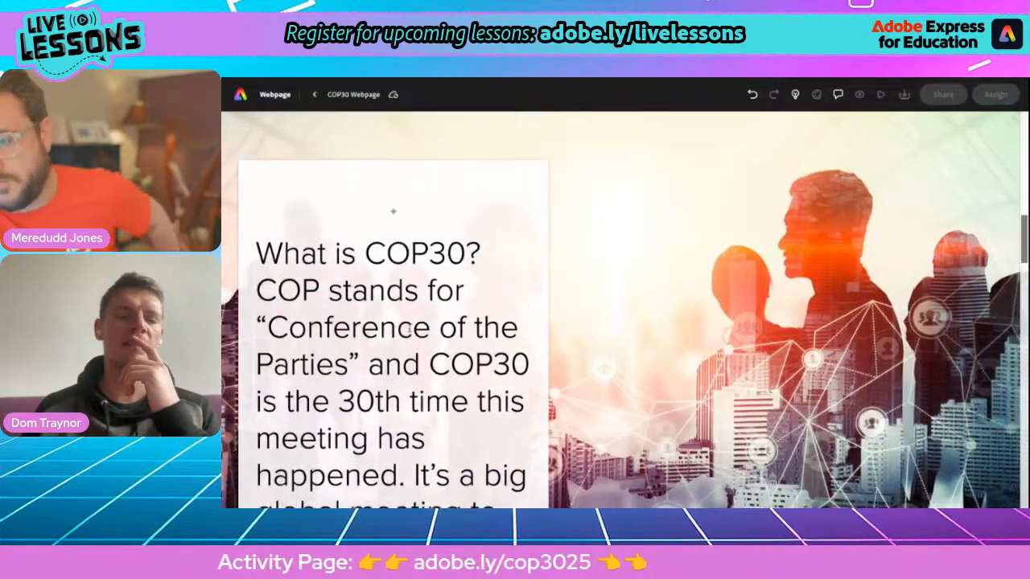
scroll(409, 328, down, 1)
scroll(410, 328, down, 2)
scroll(410, 328, up, 2)
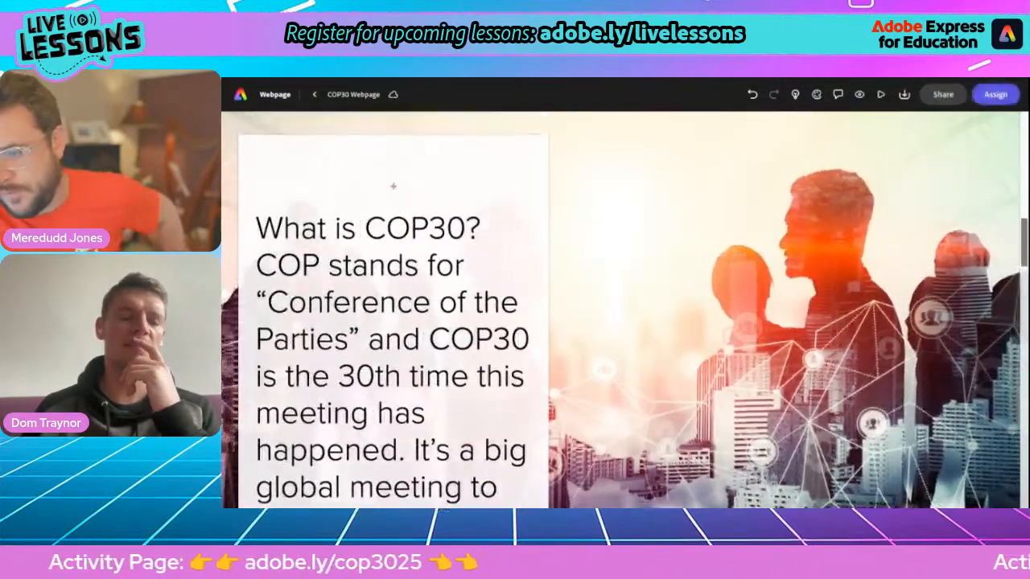
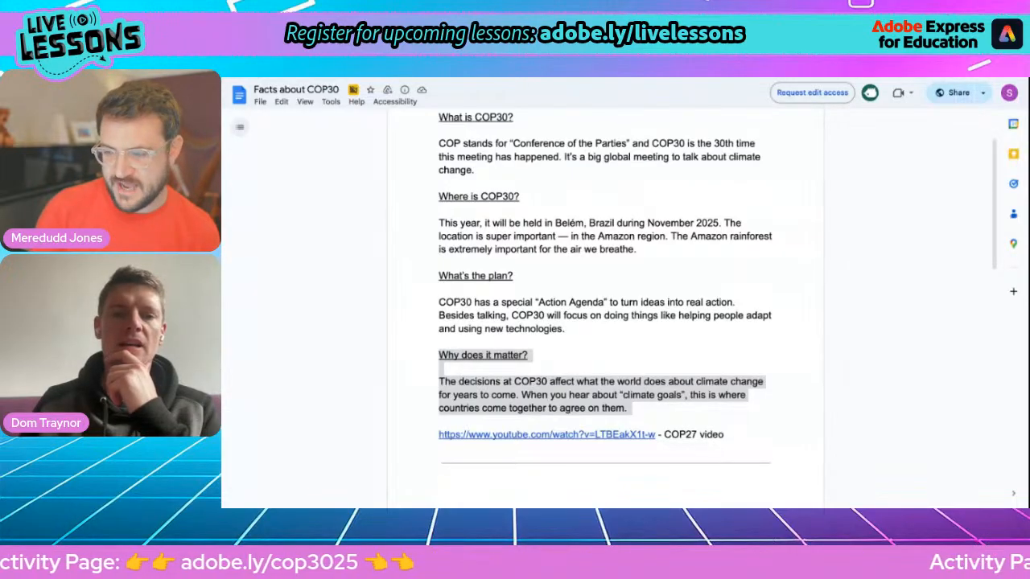
Step: Switch to the COP30 Webpage project, scroll through its sections, then return to the top
key(alt+Tab)
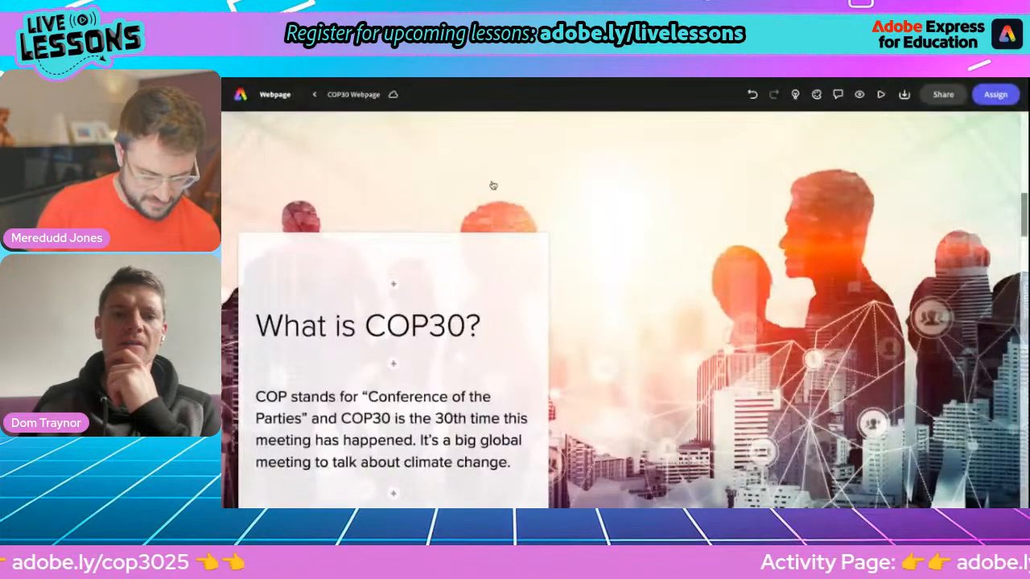
scroll(493, 185, down, 5)
scroll(493, 185, down, 10)
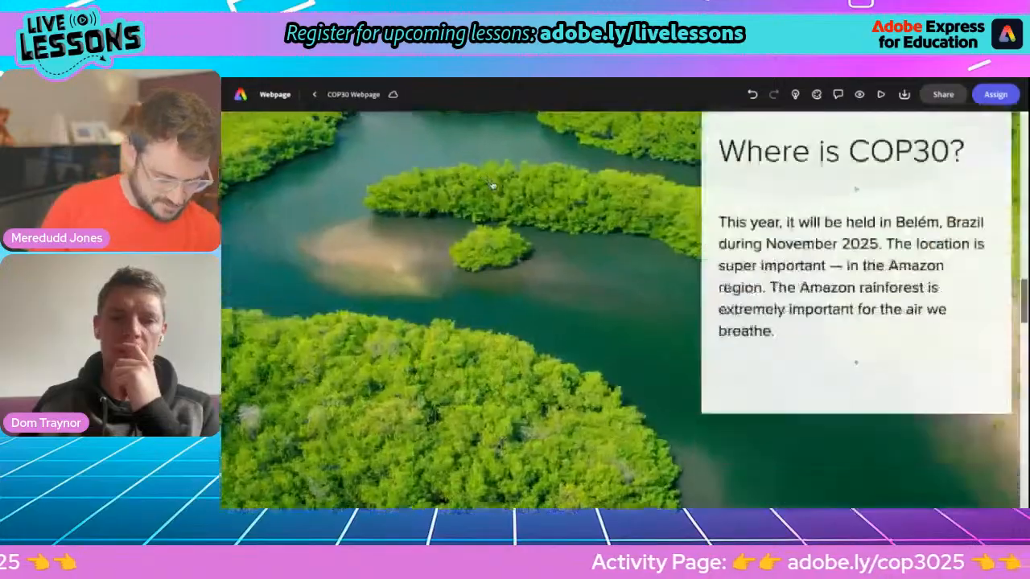
scroll(380, 229, down, 2)
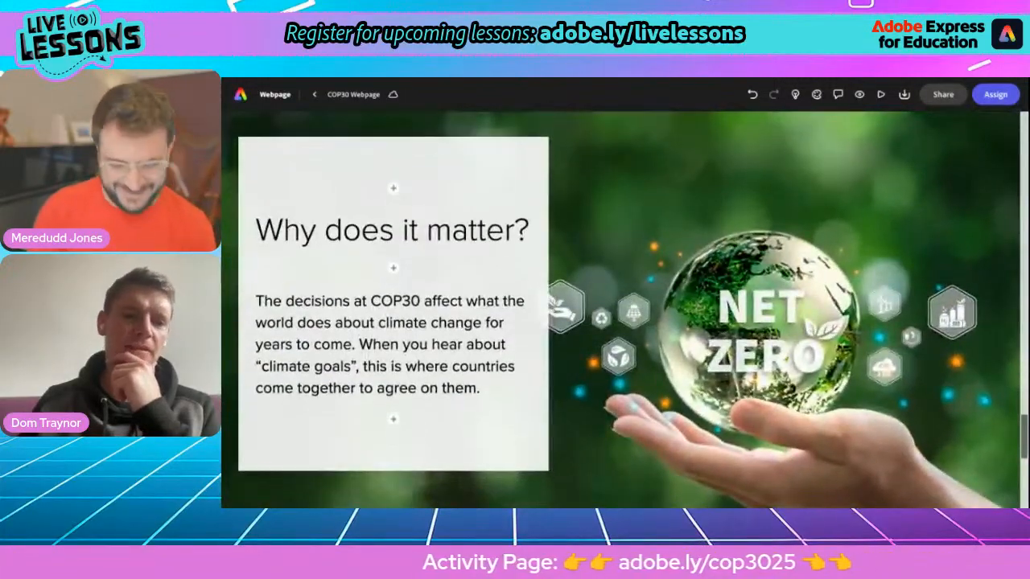
click(386, 230)
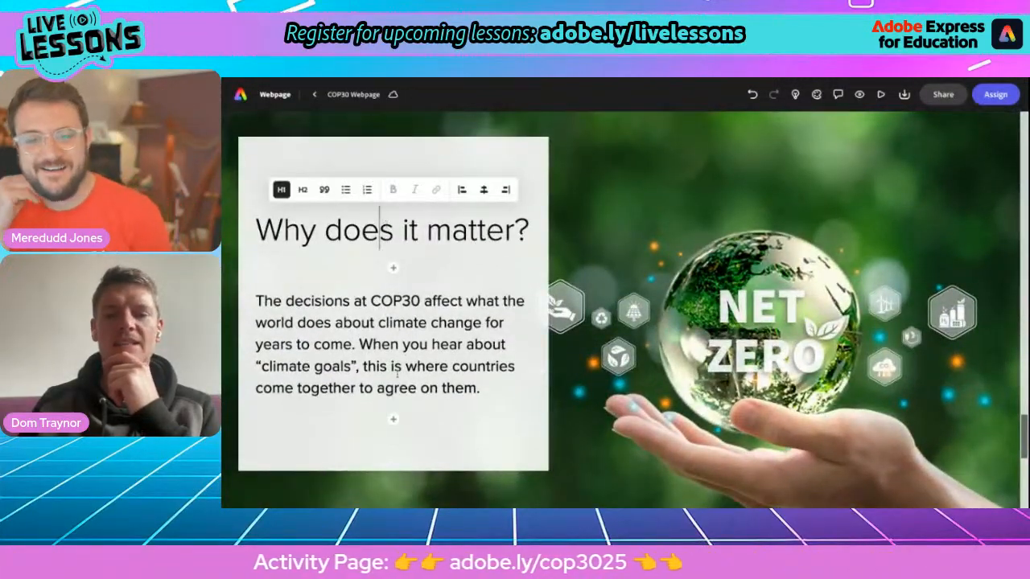
scroll(607, 294, down, 4)
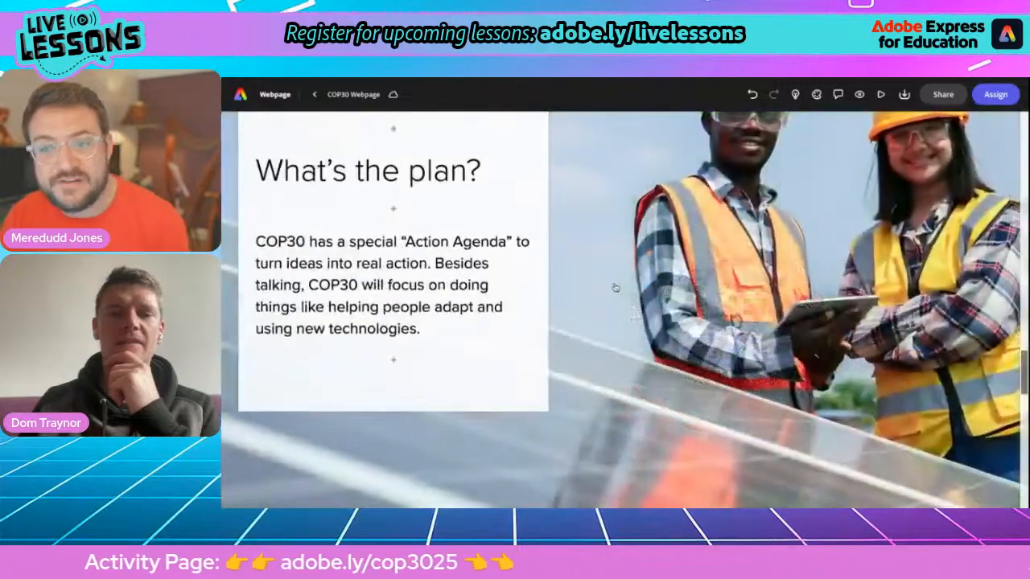
scroll(607, 294, up, 8)
scroll(623, 310, up, 10)
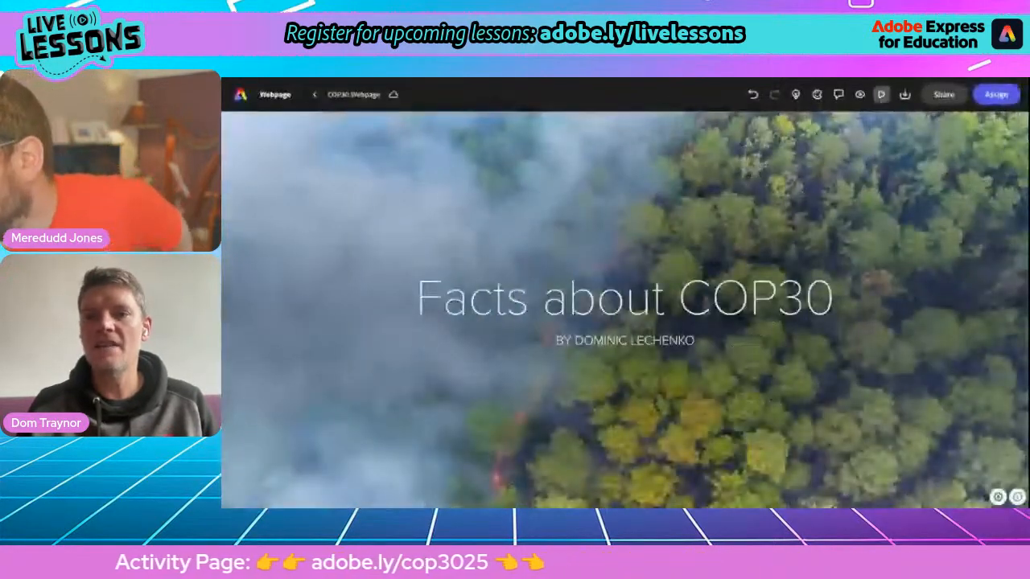
click(882, 123)
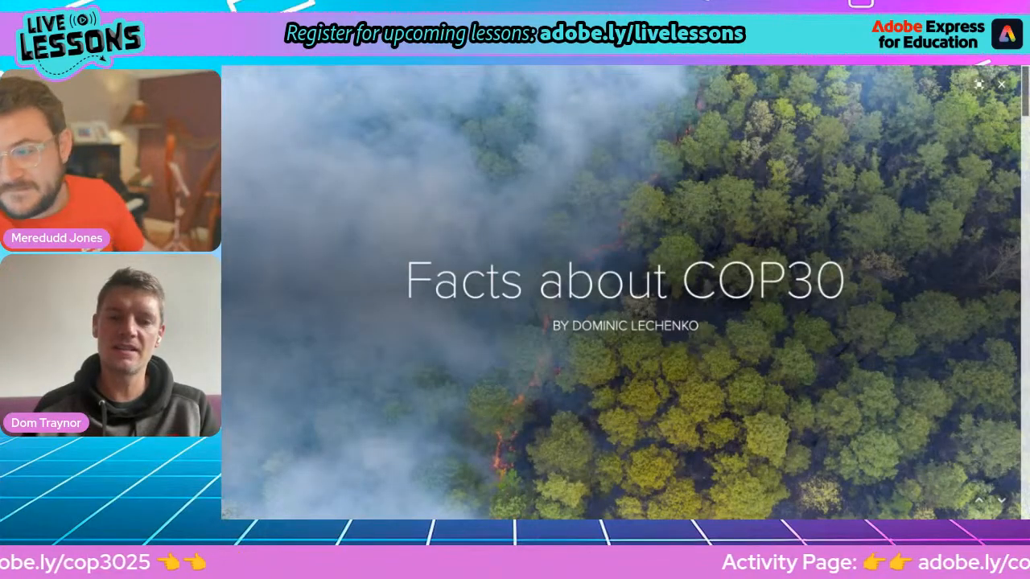
key(Right)
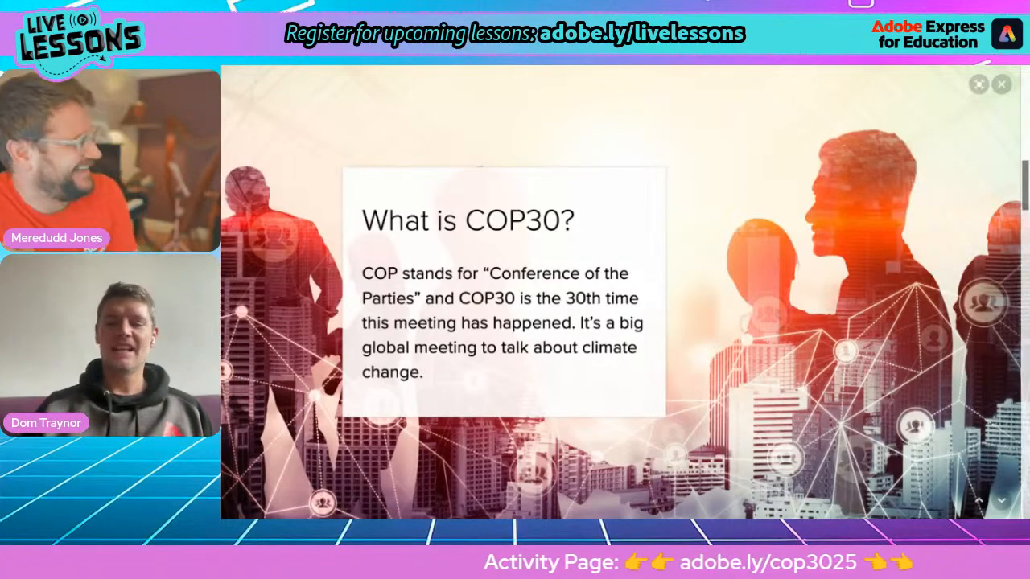
scroll(621, 293, down, 3)
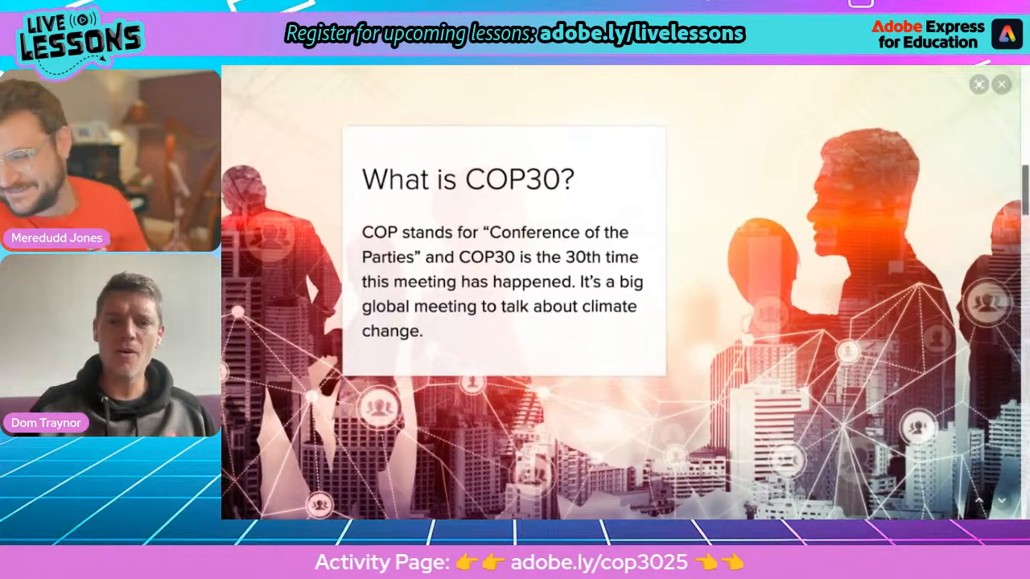
scroll(621, 293, down, 5)
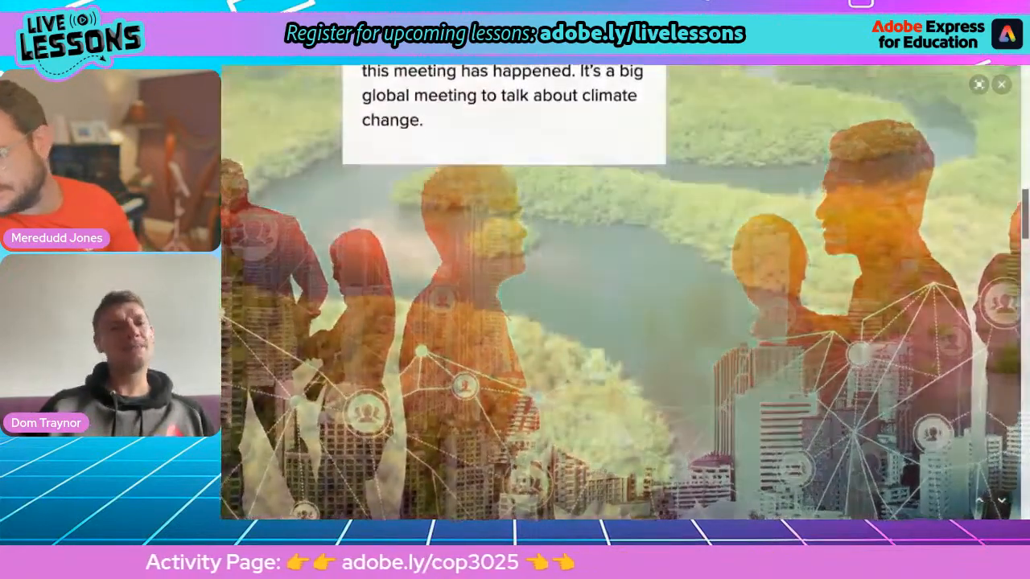
scroll(621, 293, down, 1)
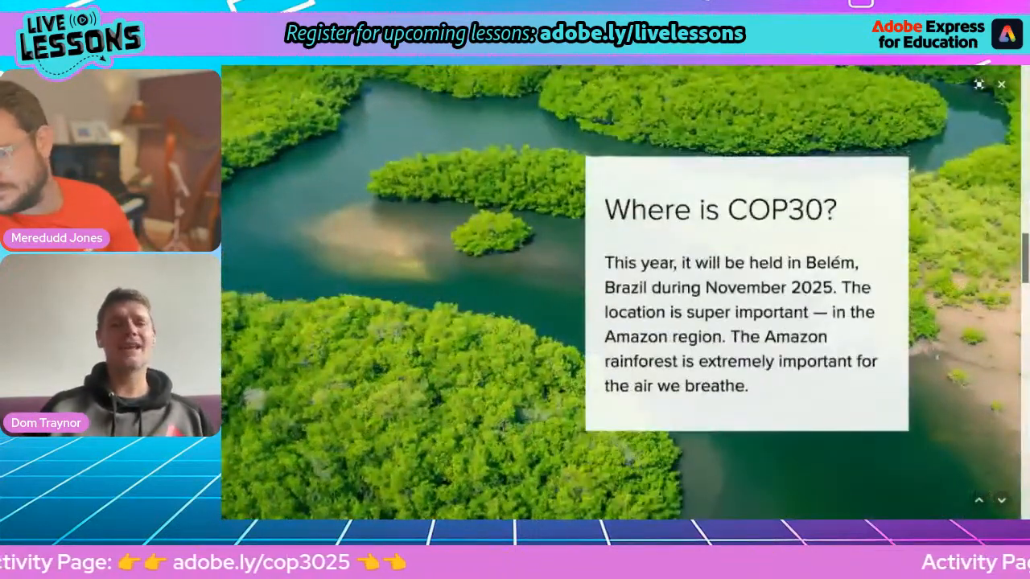
scroll(621, 293, down, 5)
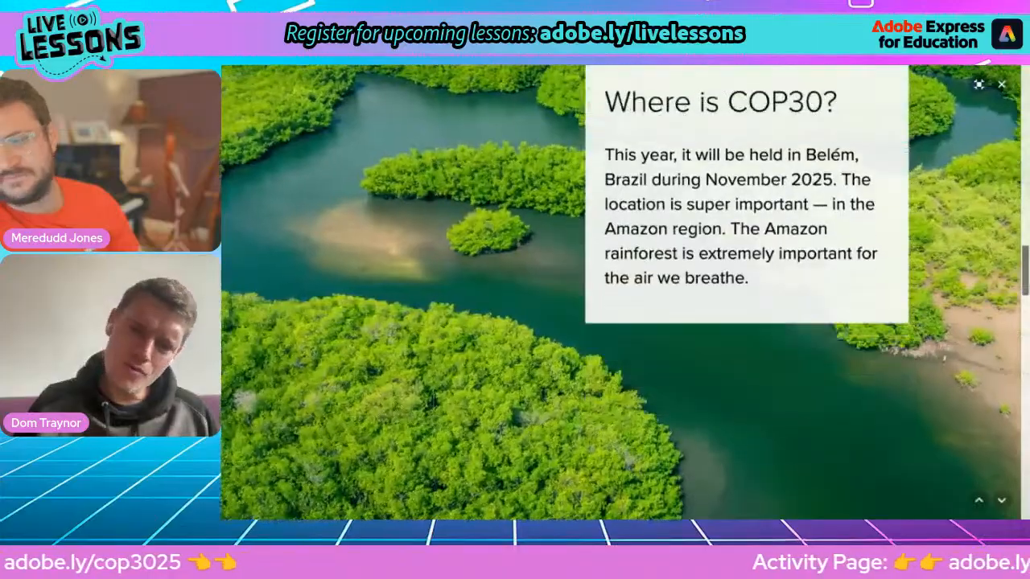
scroll(621, 294, down, 5)
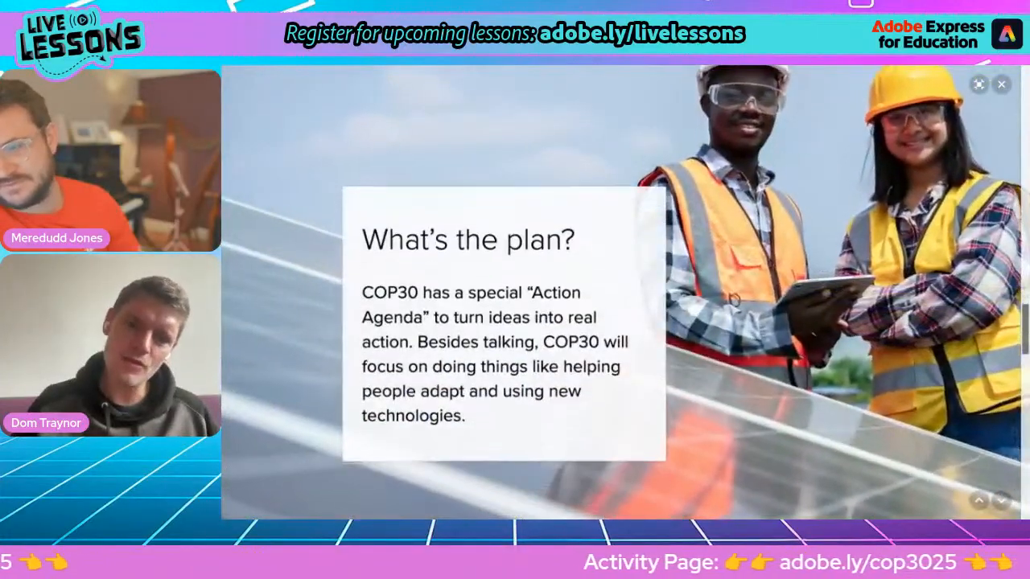
scroll(621, 293, down, 6)
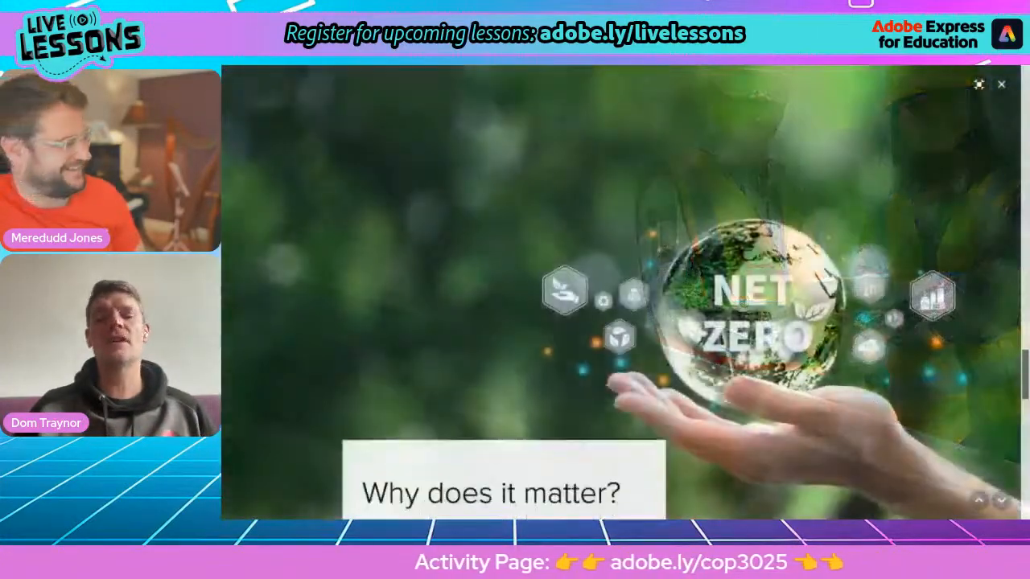
scroll(621, 294, down, 4)
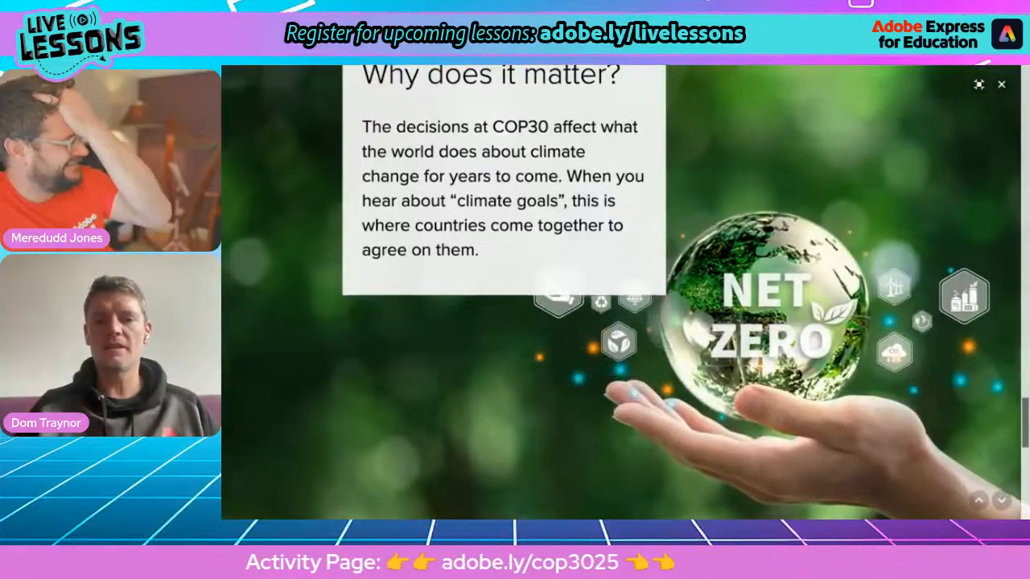
scroll(620, 293, up, 6)
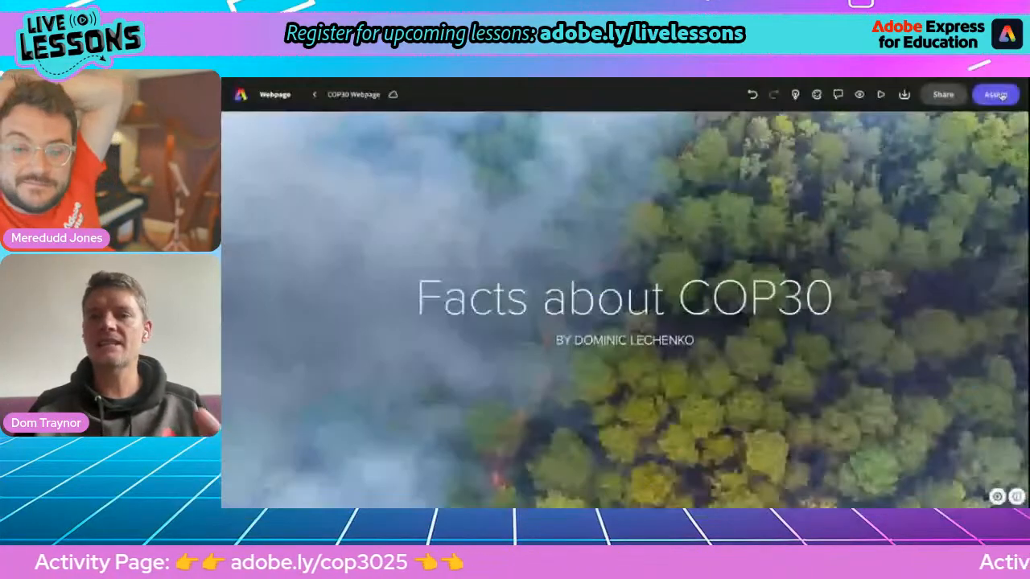
click(1001, 84)
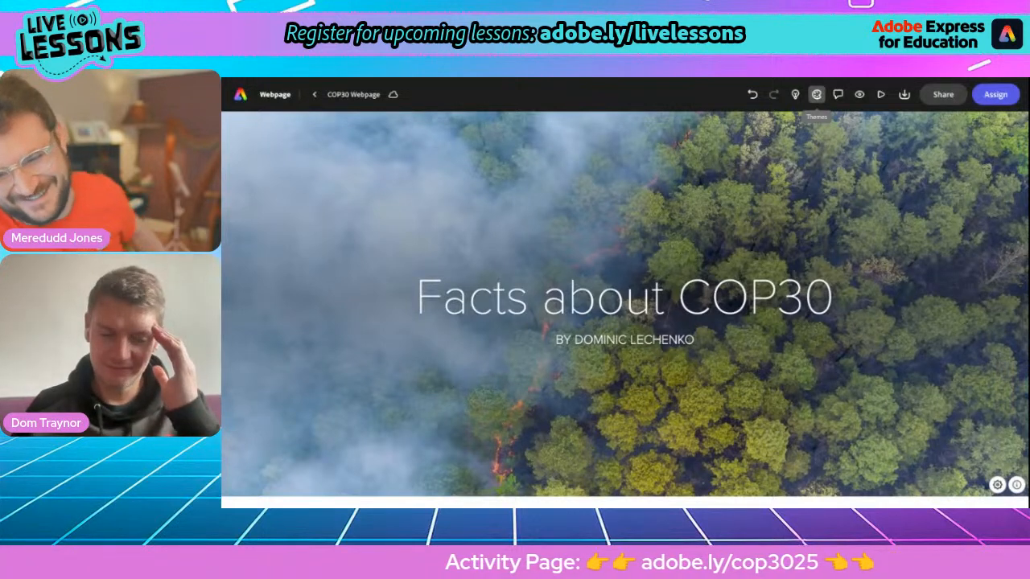
Step: Apply the Luca theme to the COP30 webpage from the Themes panel
click(817, 95)
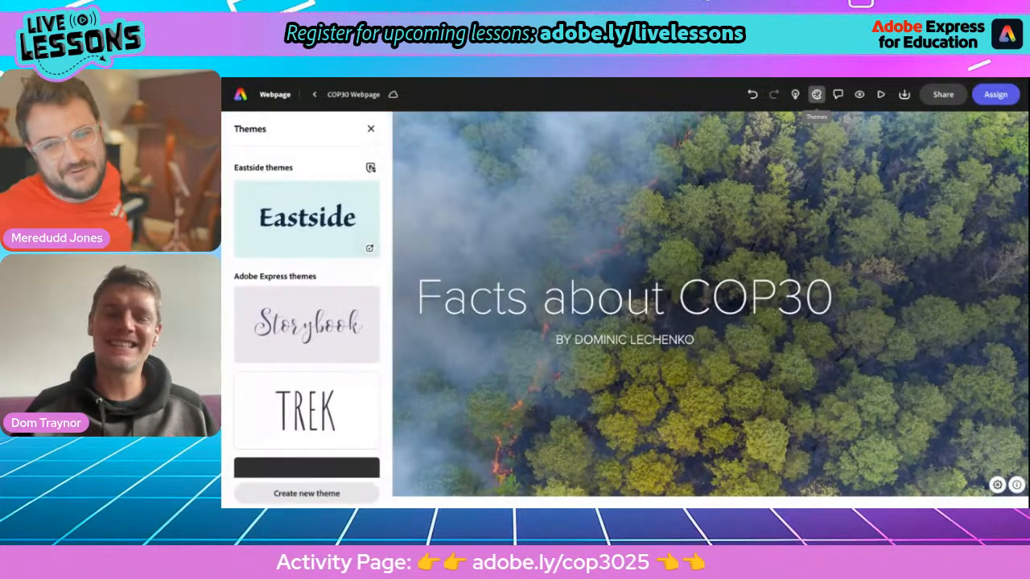
scroll(283, 330, down, 3)
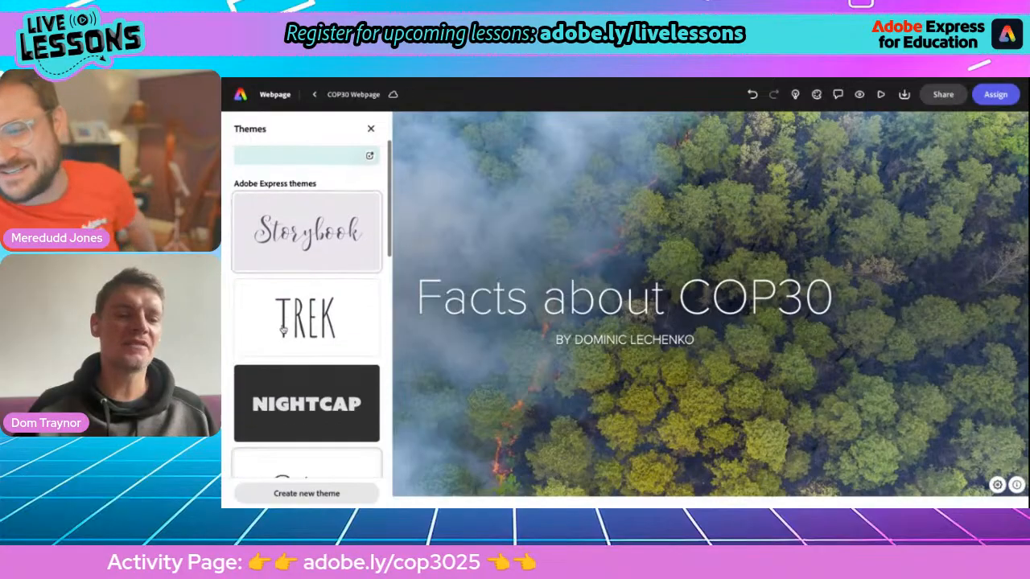
scroll(283, 330, down, 5)
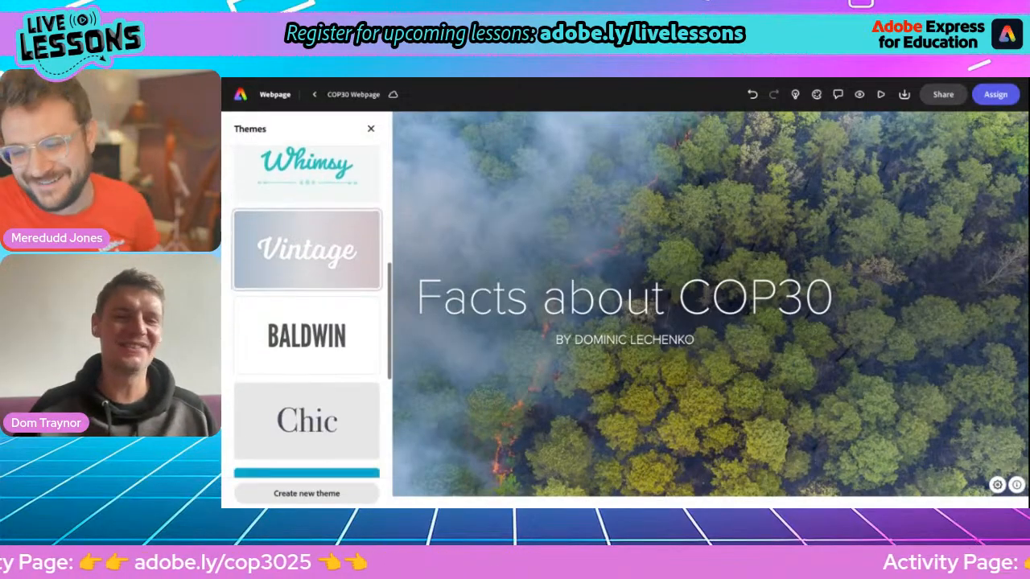
scroll(307, 330, down, 4)
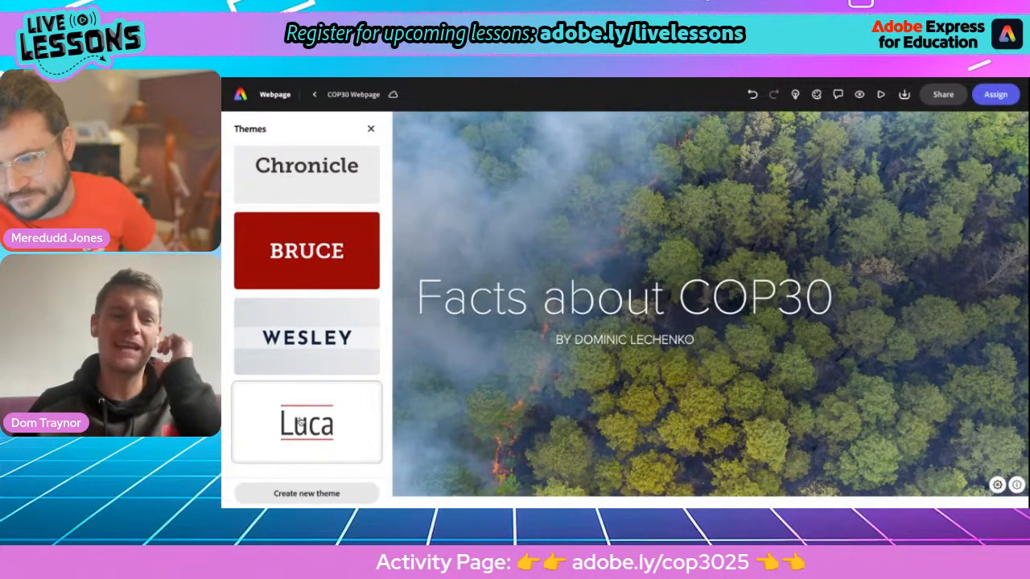
click(298, 422)
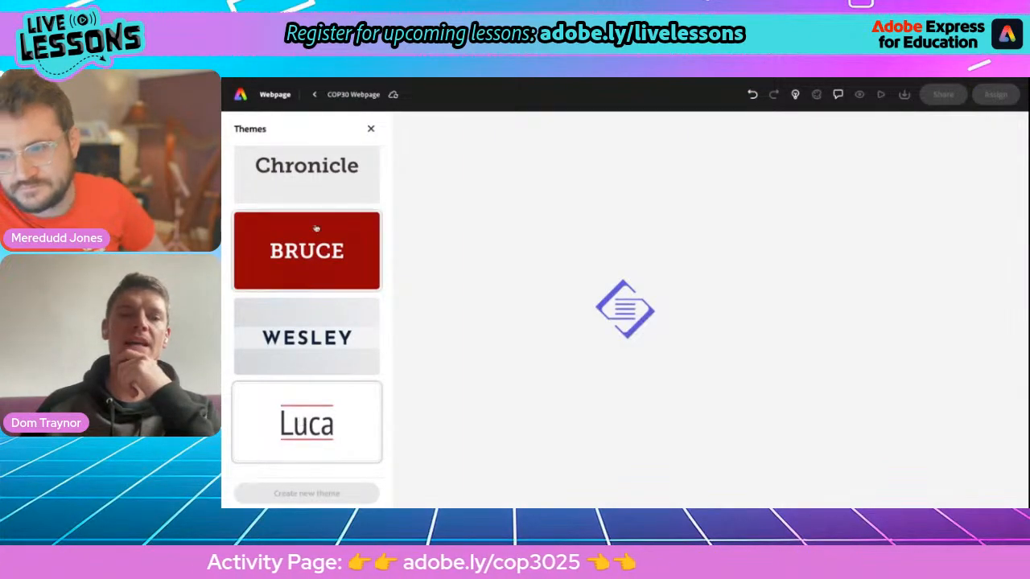
click(371, 128)
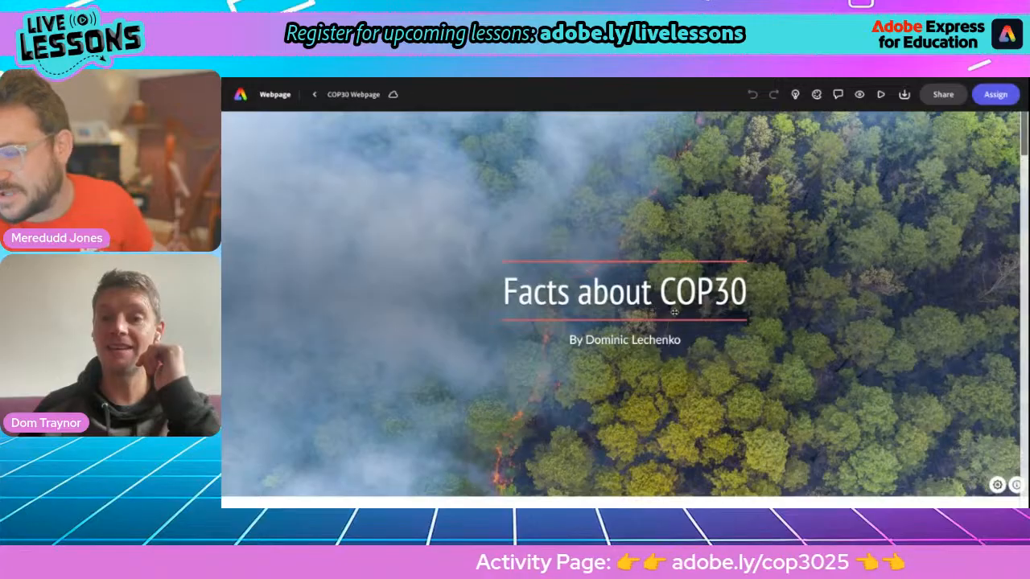
Step: Preview the themed webpage full screen section by section through 'Why does it matter?', then exit
click(880, 95)
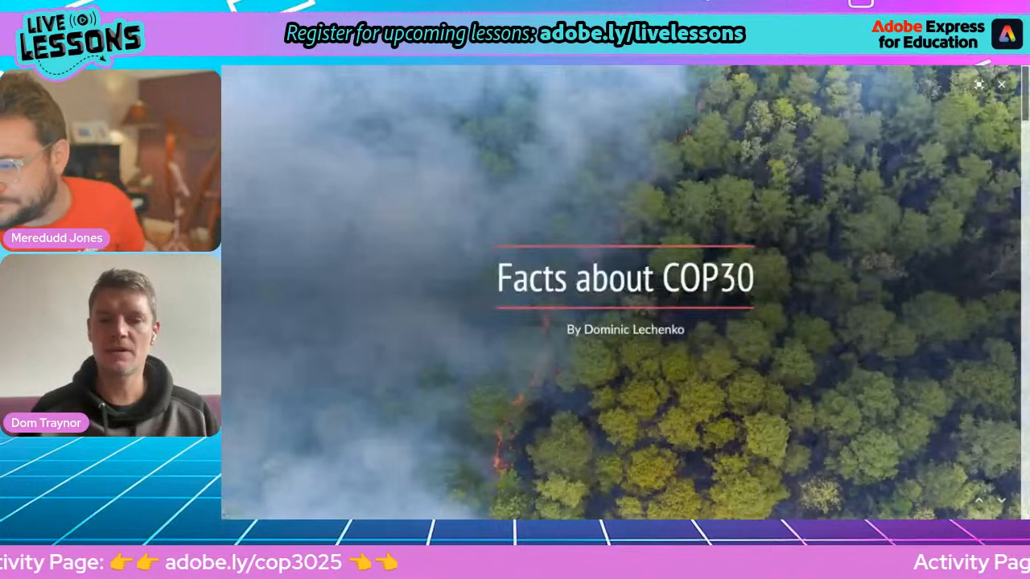
key(Right)
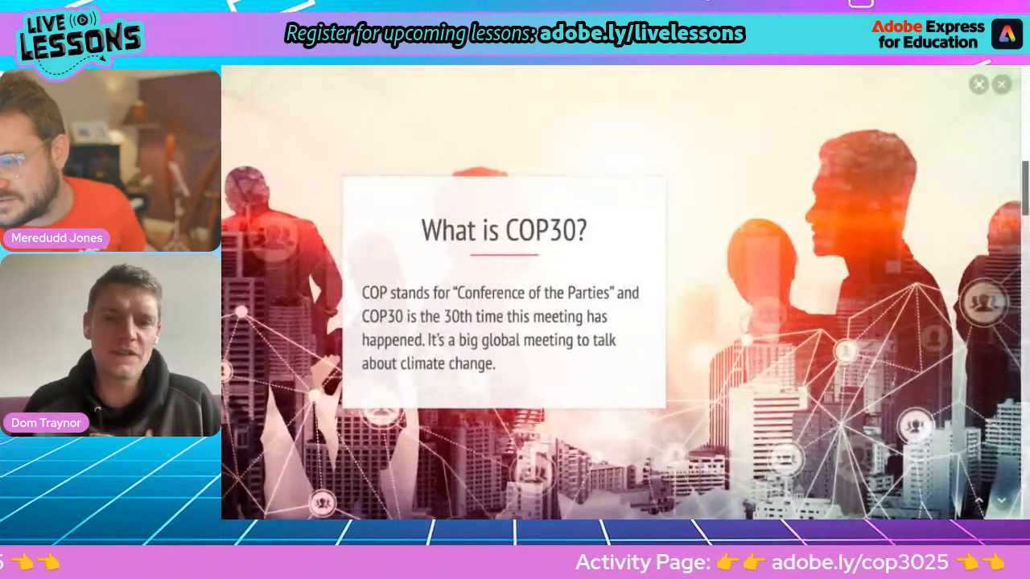
key(Right)
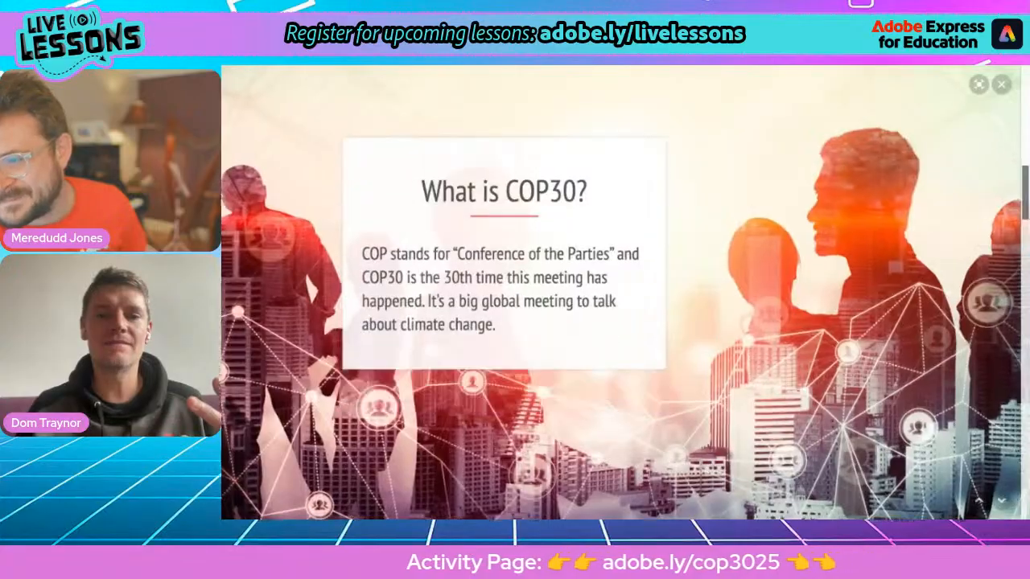
key(Right)
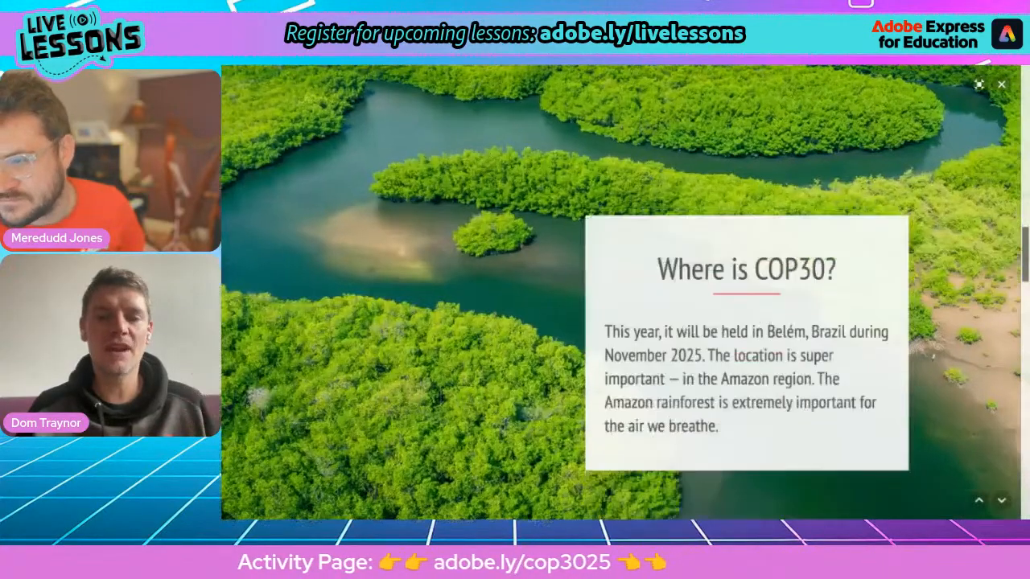
key(Right)
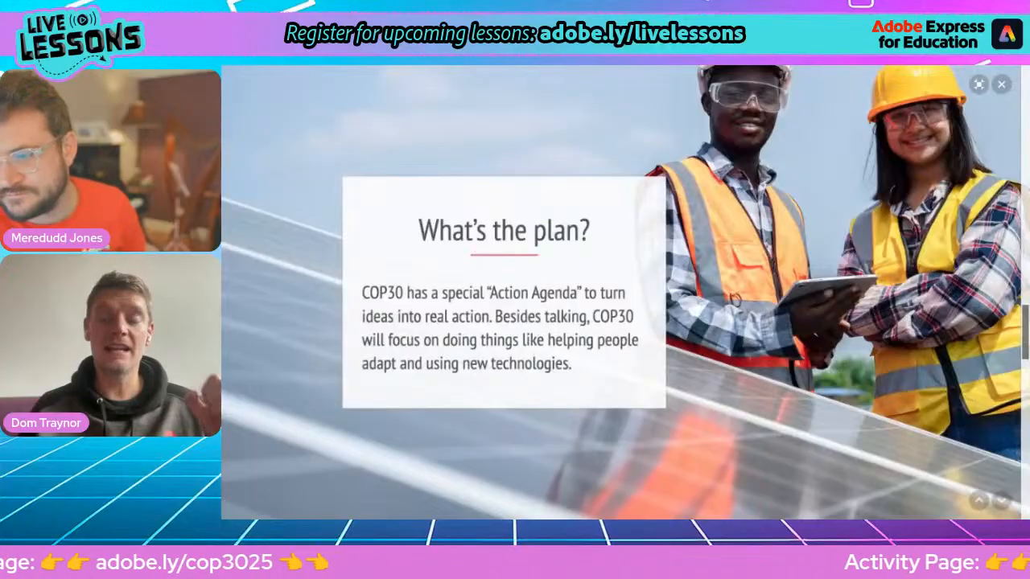
key(Right)
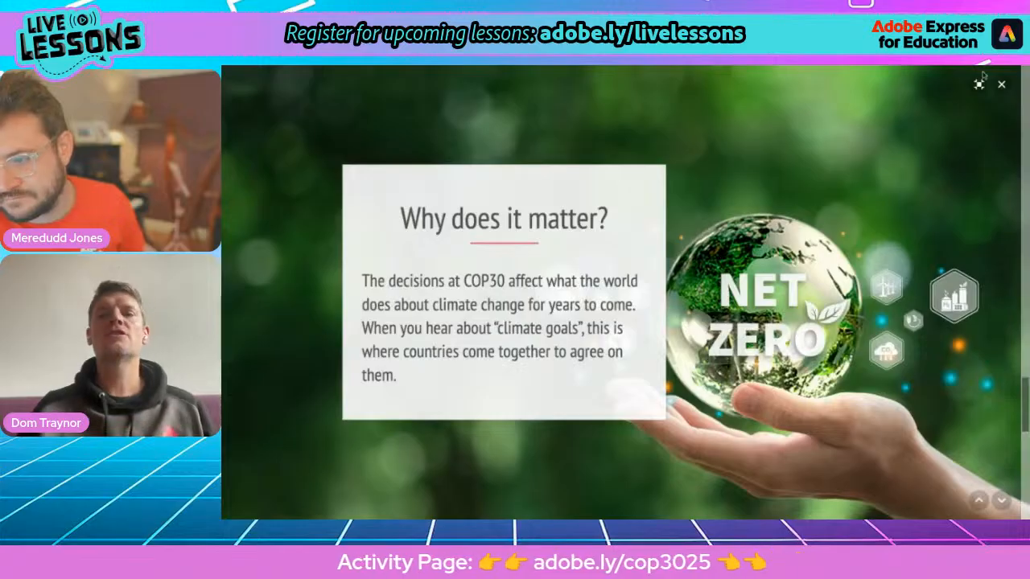
click(1001, 87)
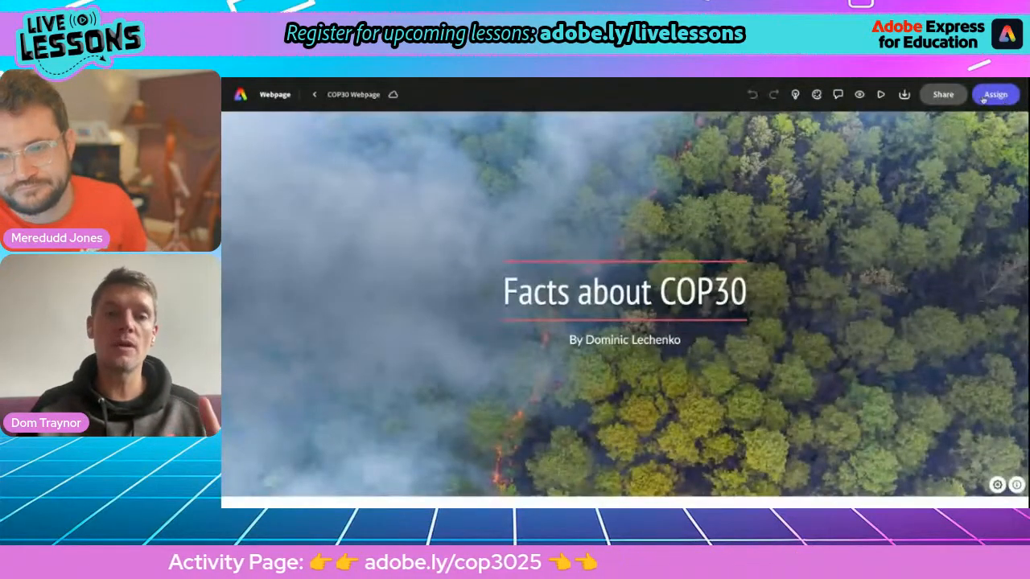
Step: Retype the webpage title in capitals as 'FACTS ABOUT COP30'
click(517, 289)
text(ACTS ABOUT)
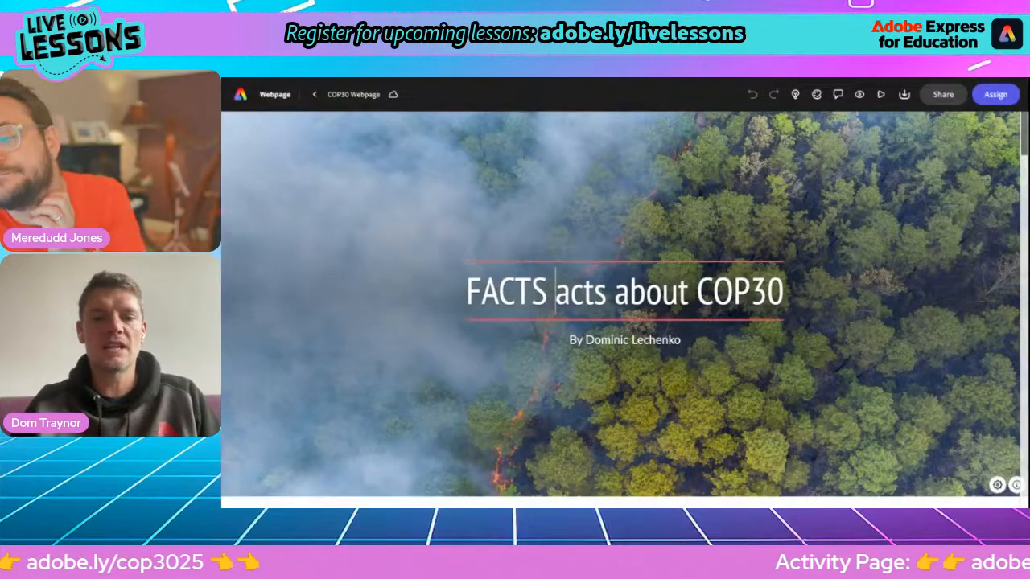
key(Delete)
key(Delete)
key(Delete)
key(Delete)
key(Delete)
key(Delete)
key(Delete)
key(Delete)
key(Delete)
key(Delete)
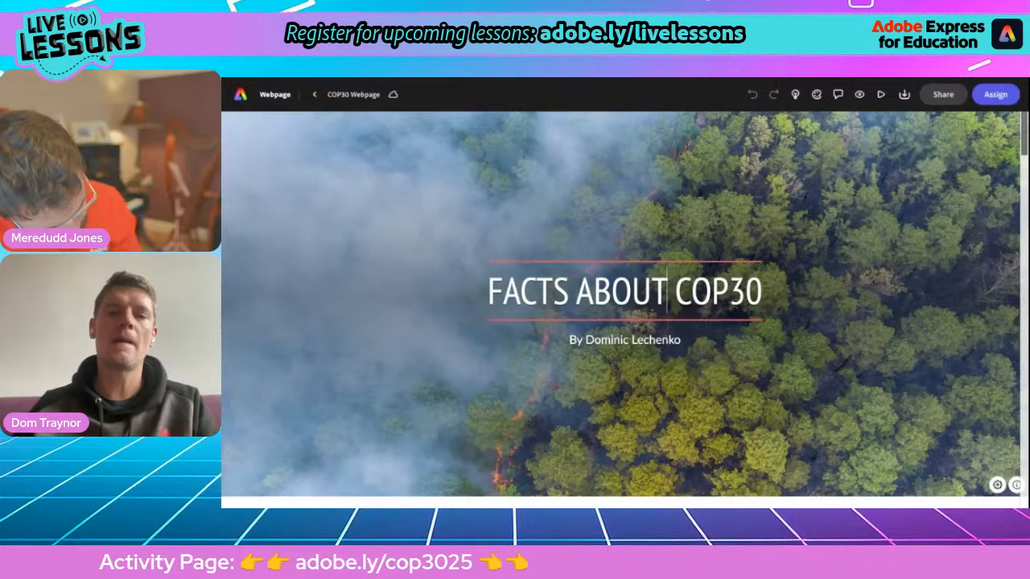
Step: Copy the COP27 YouTube video link from the Facts about COP30 notes
click(539, 78)
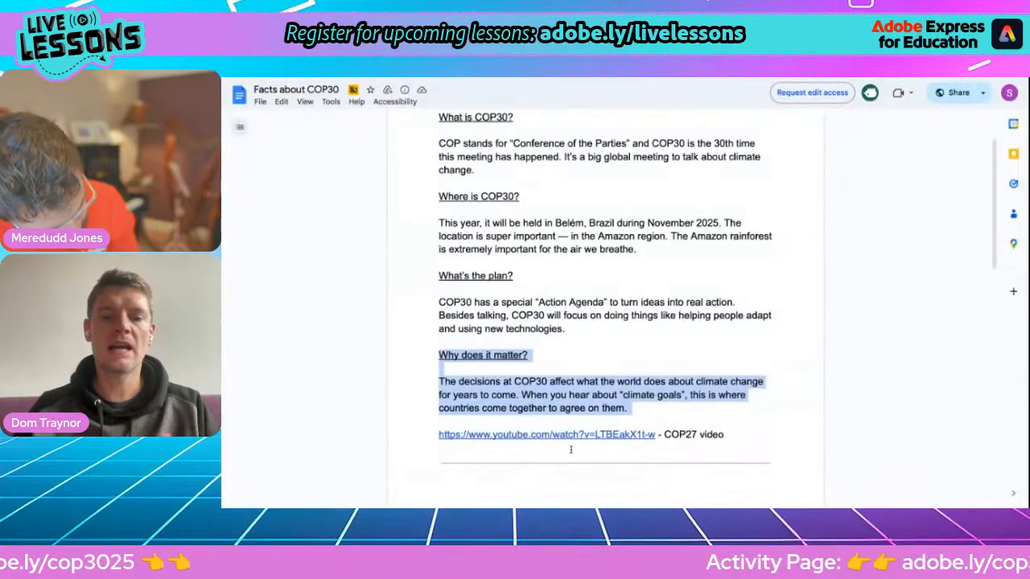
drag(437, 435, 643, 434)
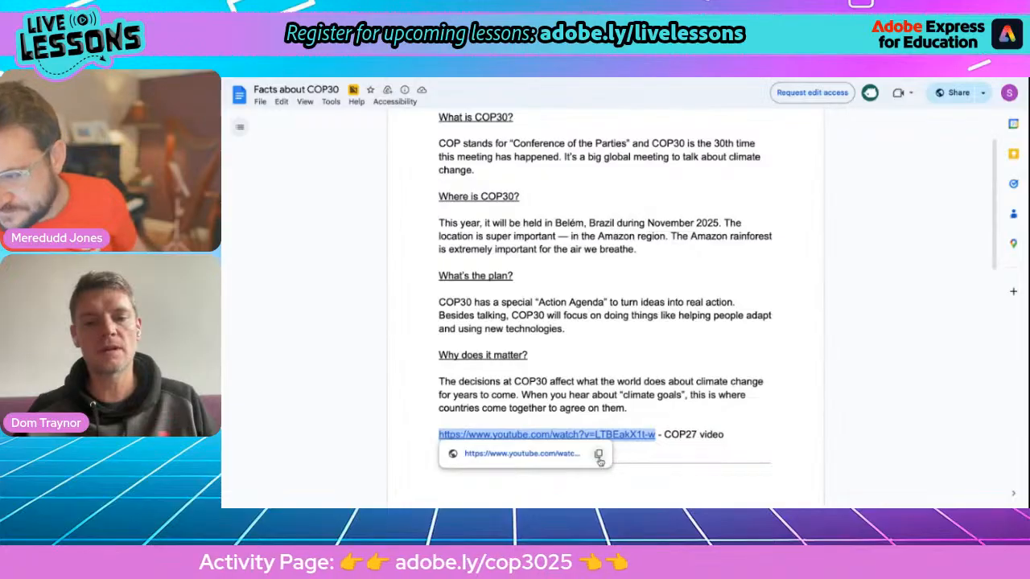
click(600, 458)
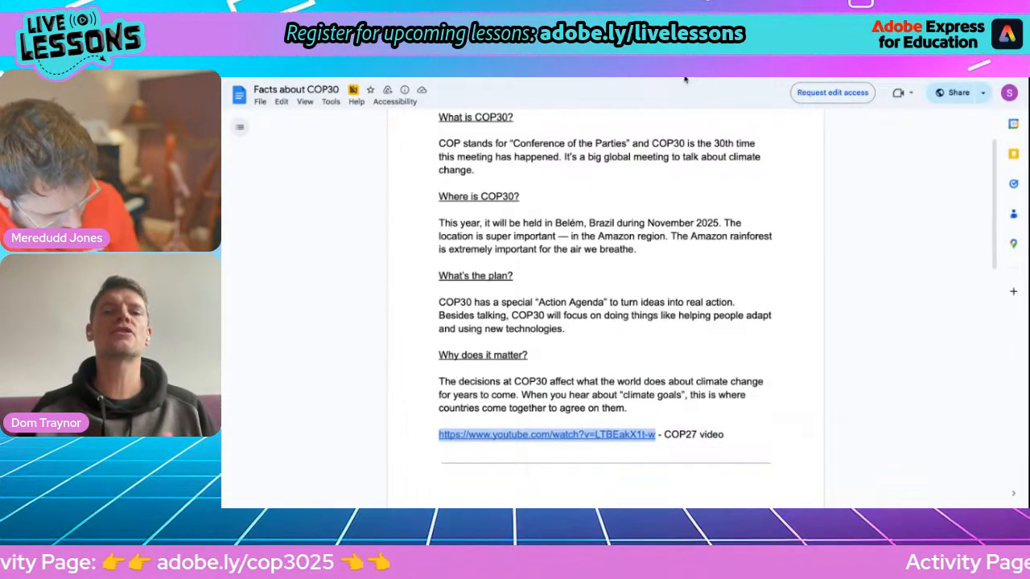
Step: Add a video block under the What is COP30? text and paste the copied YouTube link
key(alt+Tab)
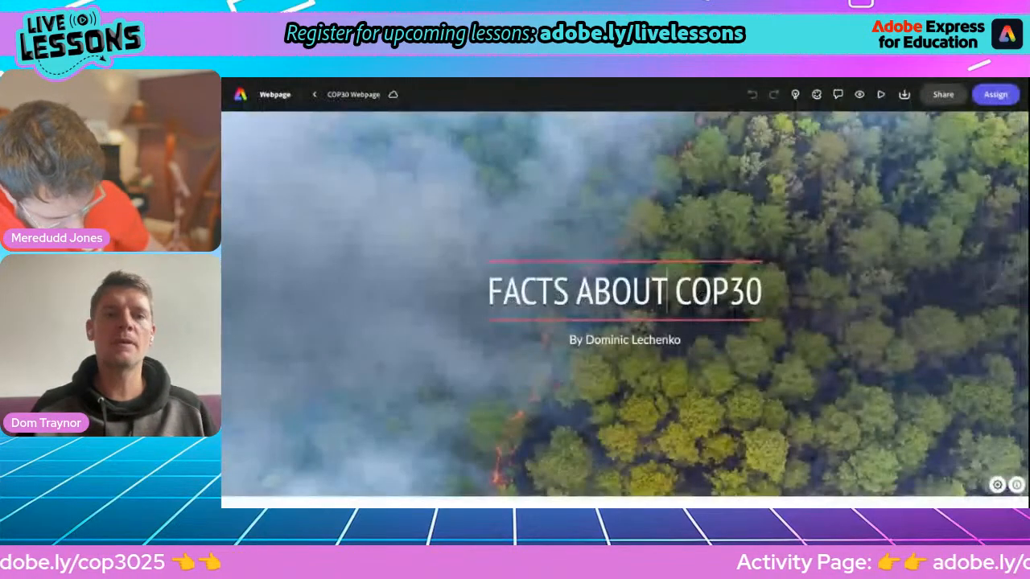
scroll(504, 296, down, 5)
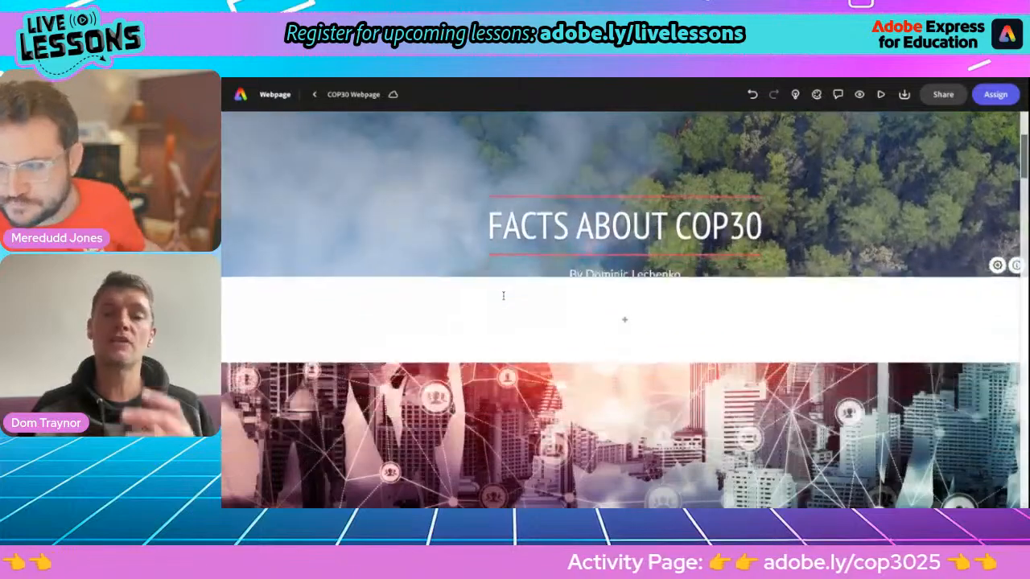
scroll(624, 309, down, 4)
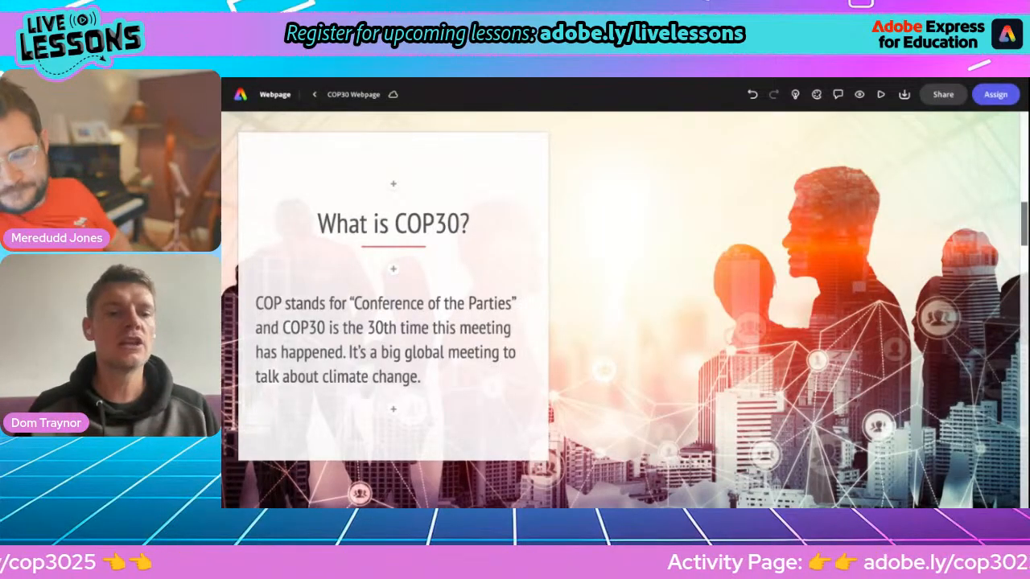
click(394, 408)
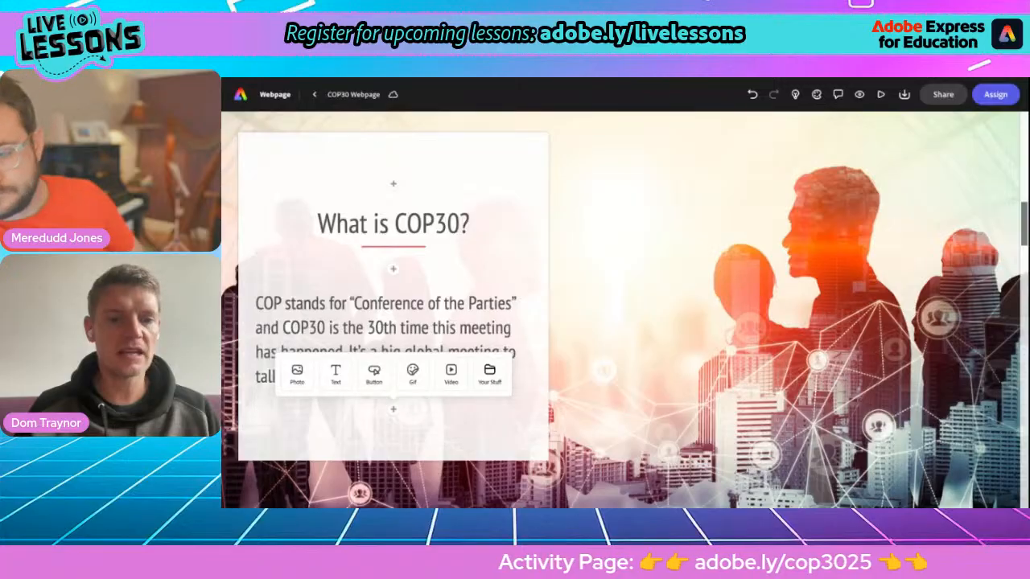
click(451, 372)
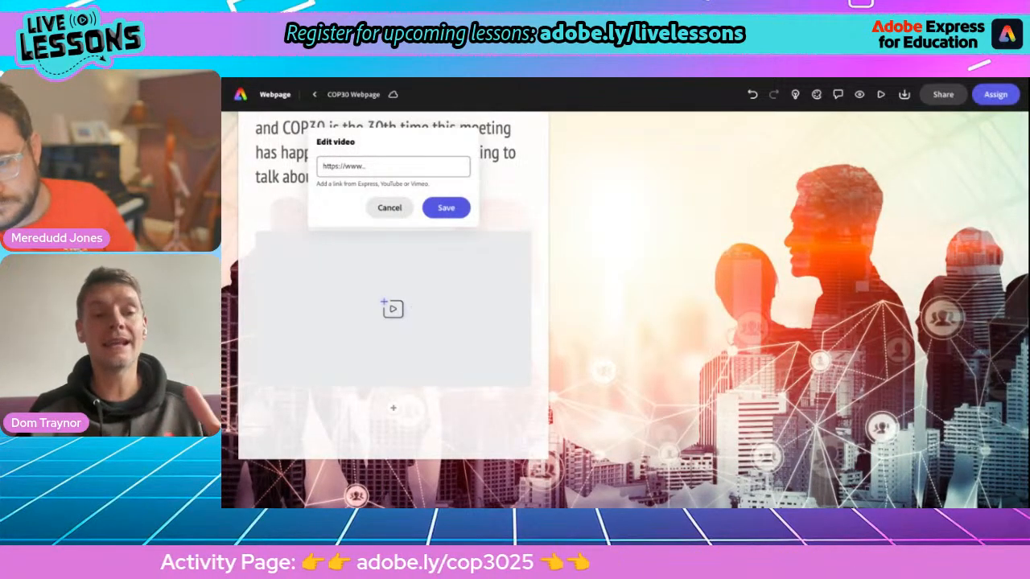
click(329, 164)
key(ctrl+v)
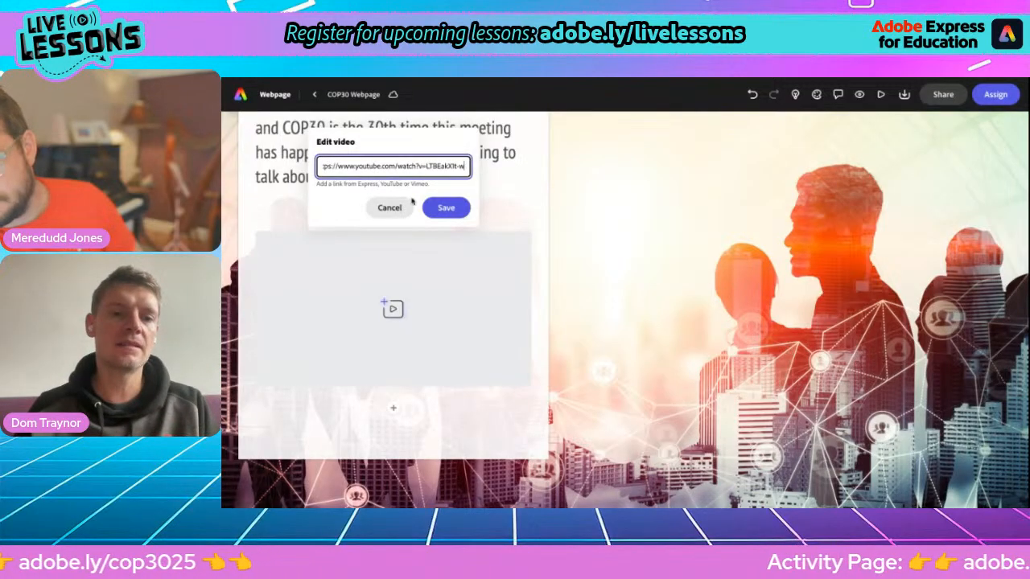
click(441, 207)
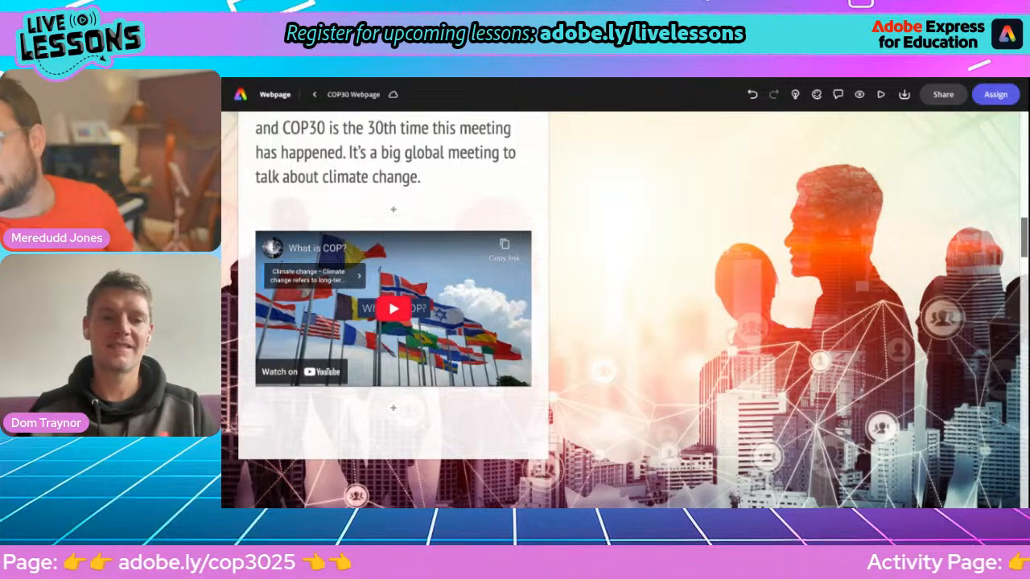
Step: Reopen the embedded video's link settings and close them unchanged
scroll(463, 254, up, 2)
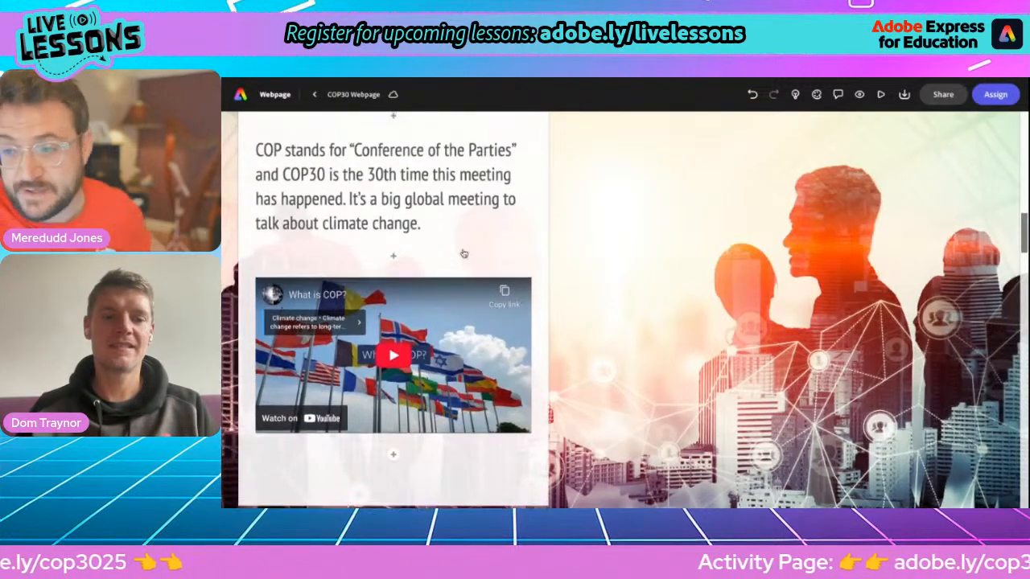
scroll(463, 254, up, 1)
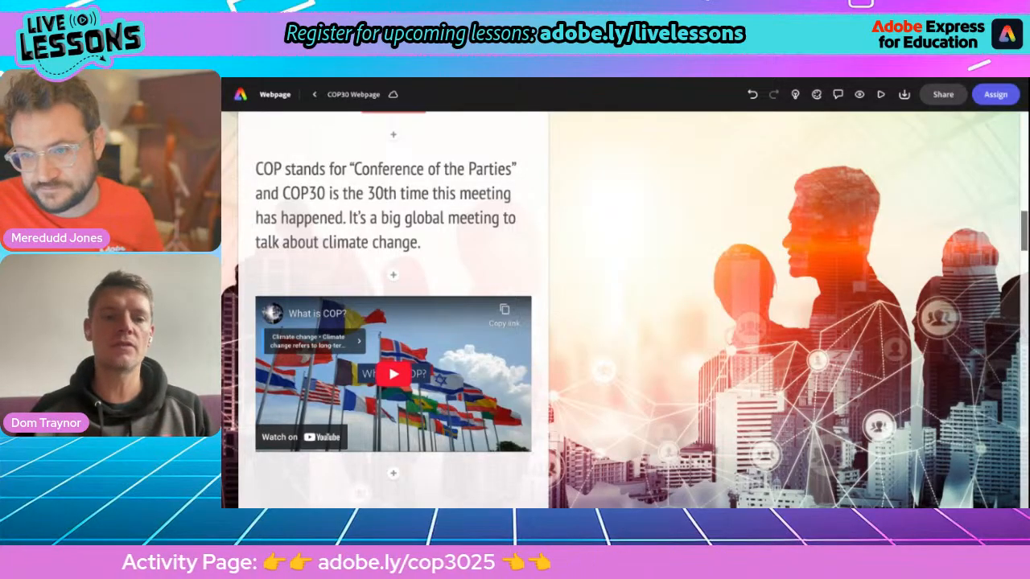
mouse_move(454, 394)
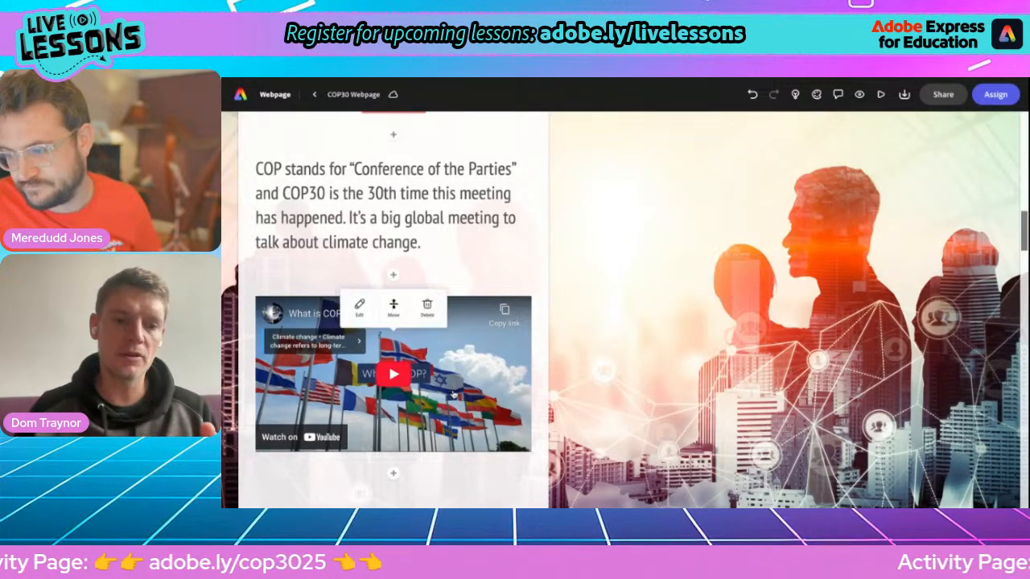
click(358, 305)
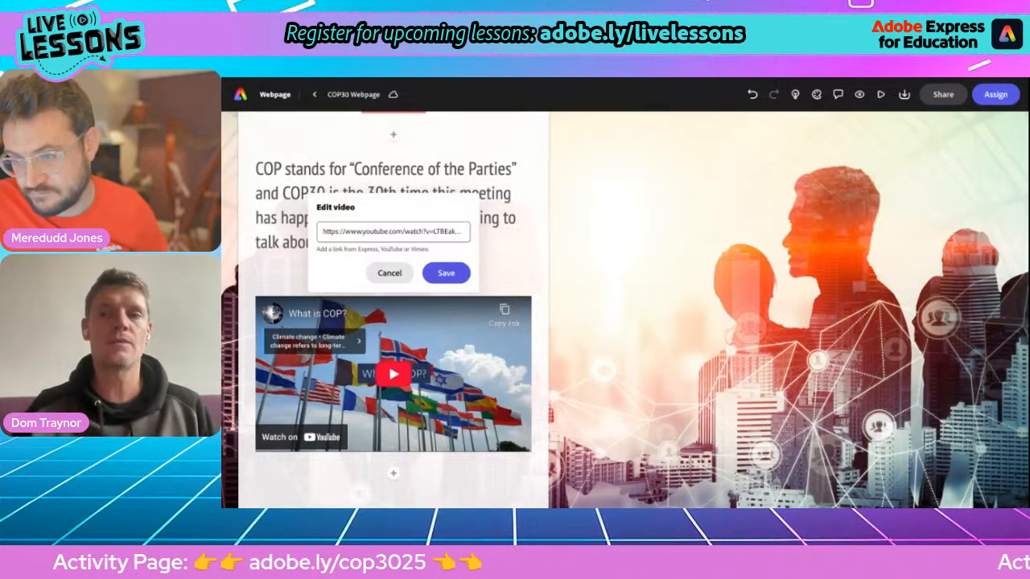
click(658, 142)
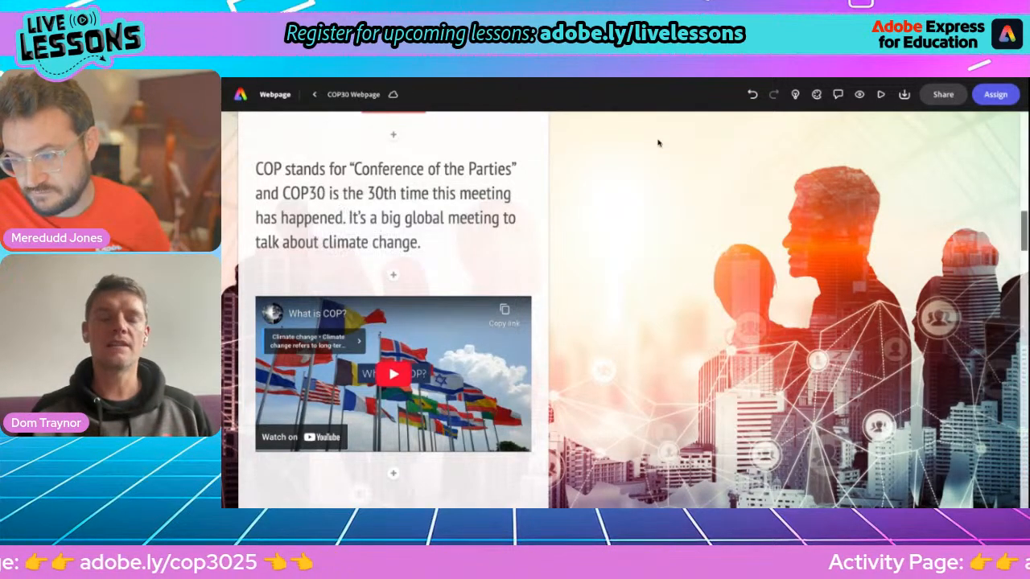
Step: Try adding a button beneath the video, then discard it
scroll(695, 195, up, 1)
scroll(695, 196, down, 3)
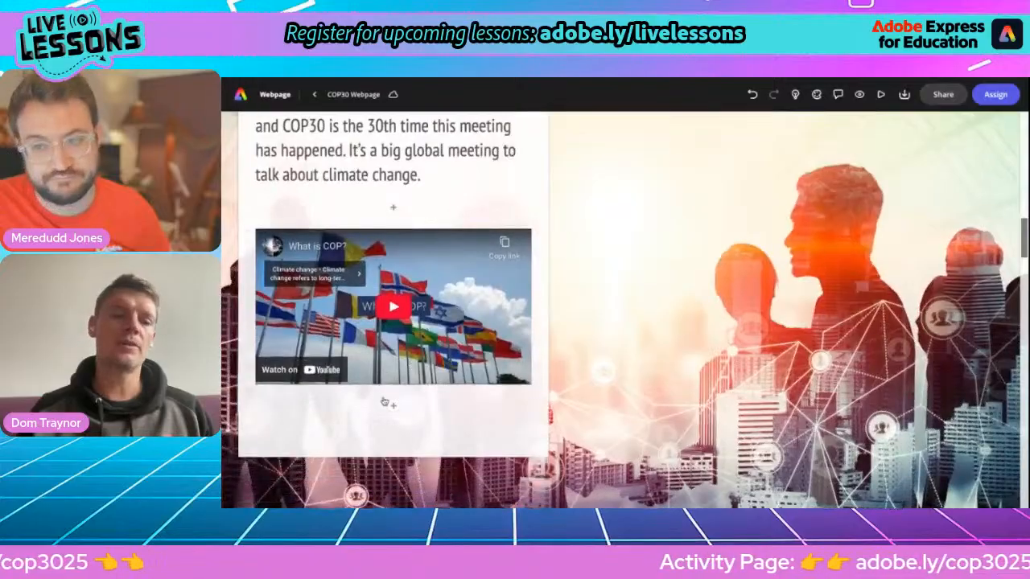
click(393, 408)
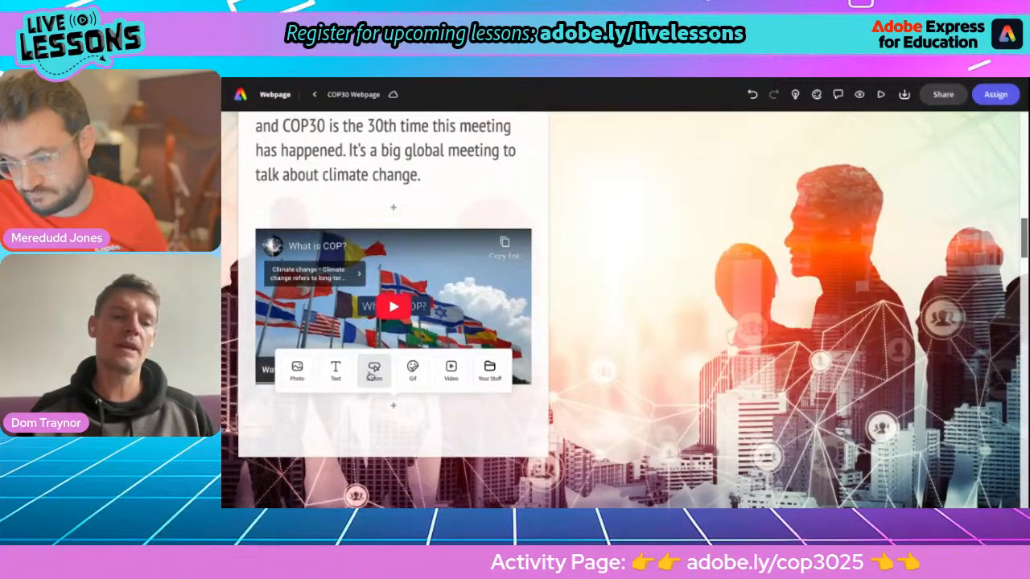
click(372, 374)
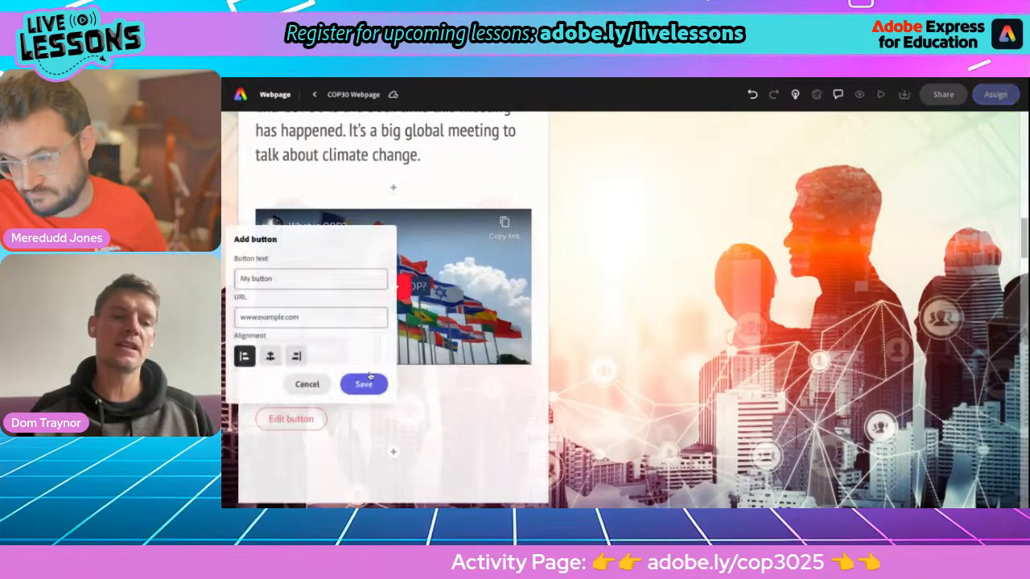
click(307, 384)
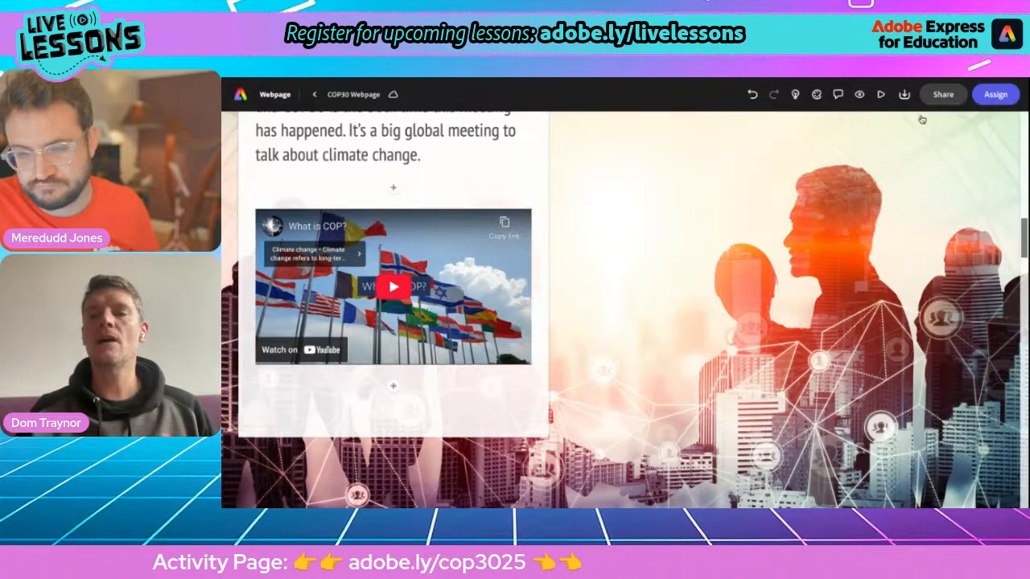
Step: Publish the webpage to the web with the author's name appended to its title
click(945, 95)
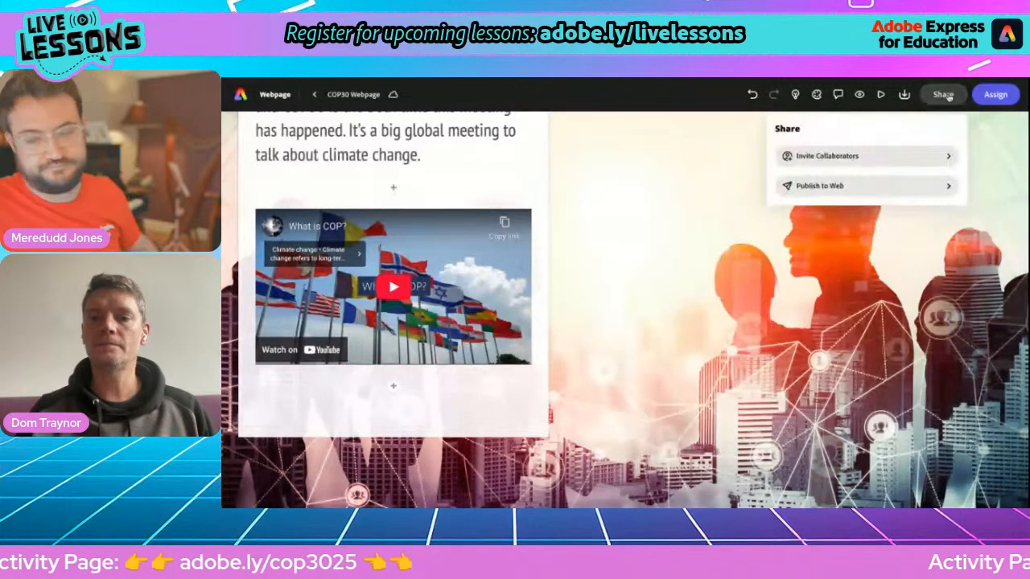
click(849, 187)
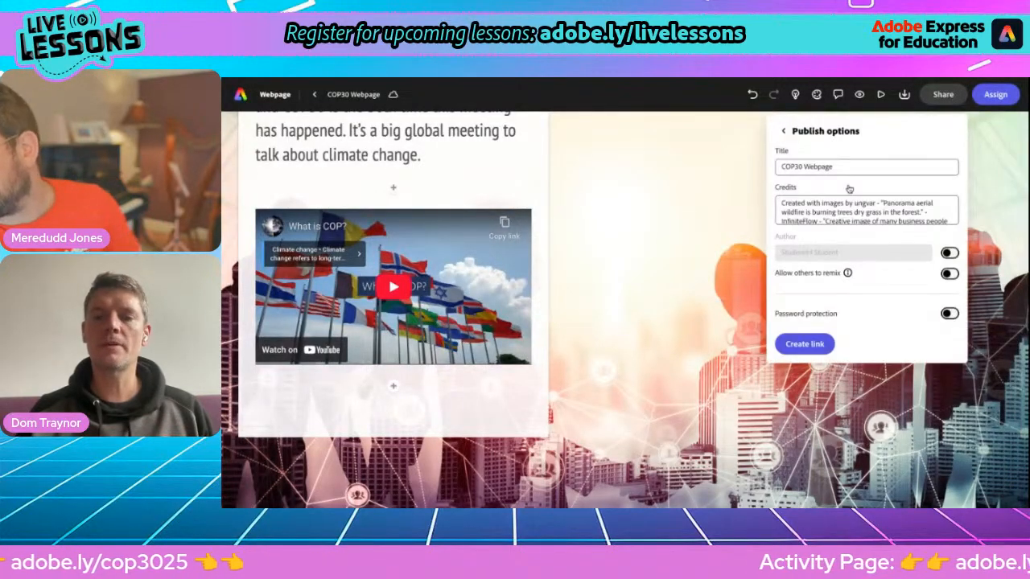
click(854, 166)
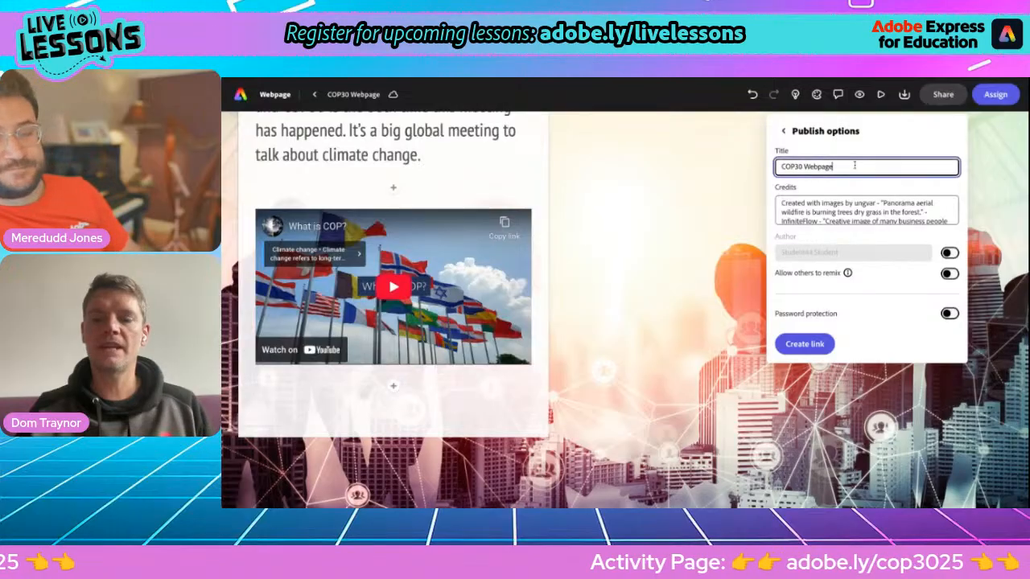
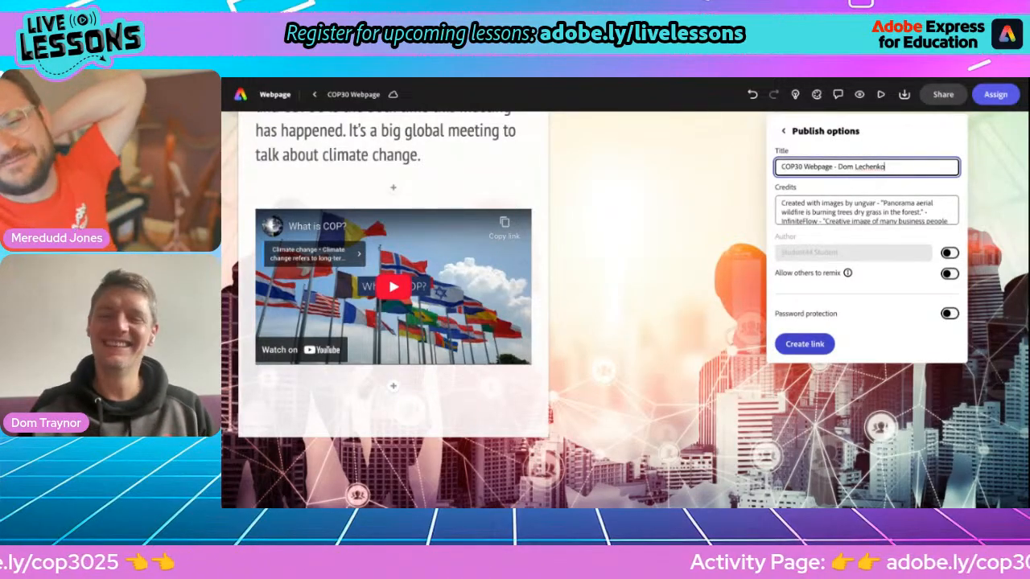
click(804, 343)
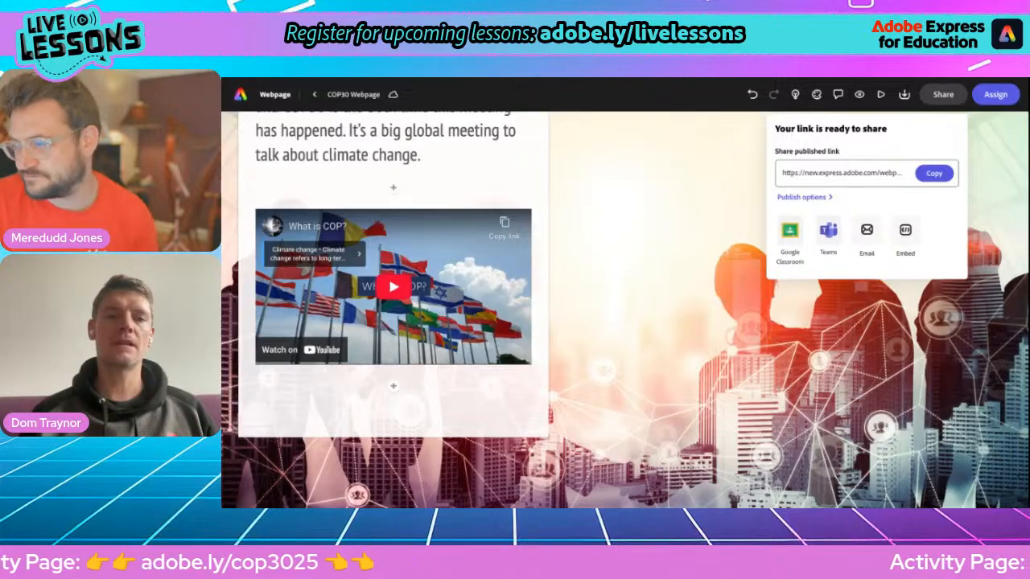
Step: Scroll the published COP30 page down to the Activity 2: COP Timeline Video section
key(alt+Tab)
scroll(541, 306, up, 3)
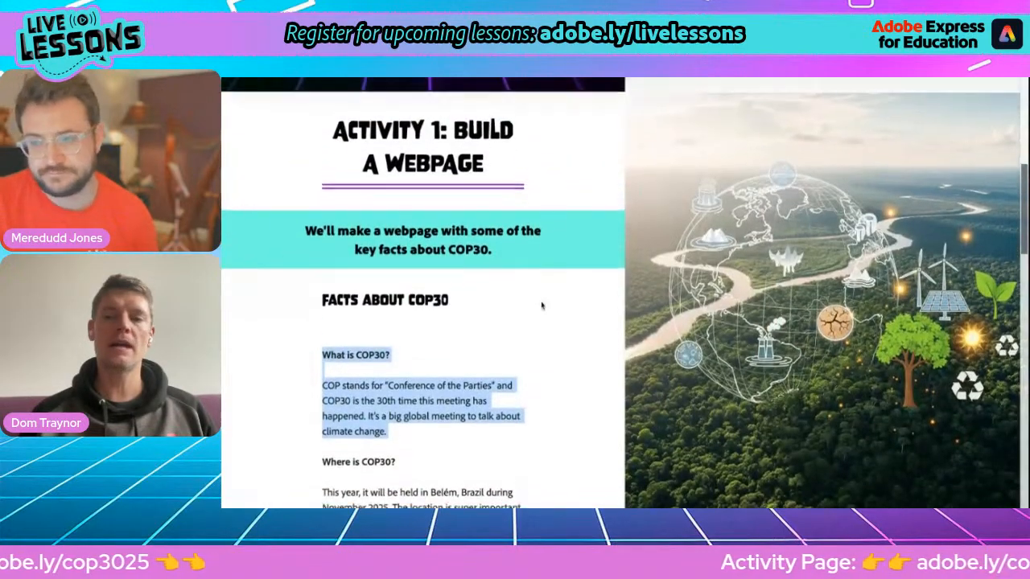
scroll(541, 306, down, 2)
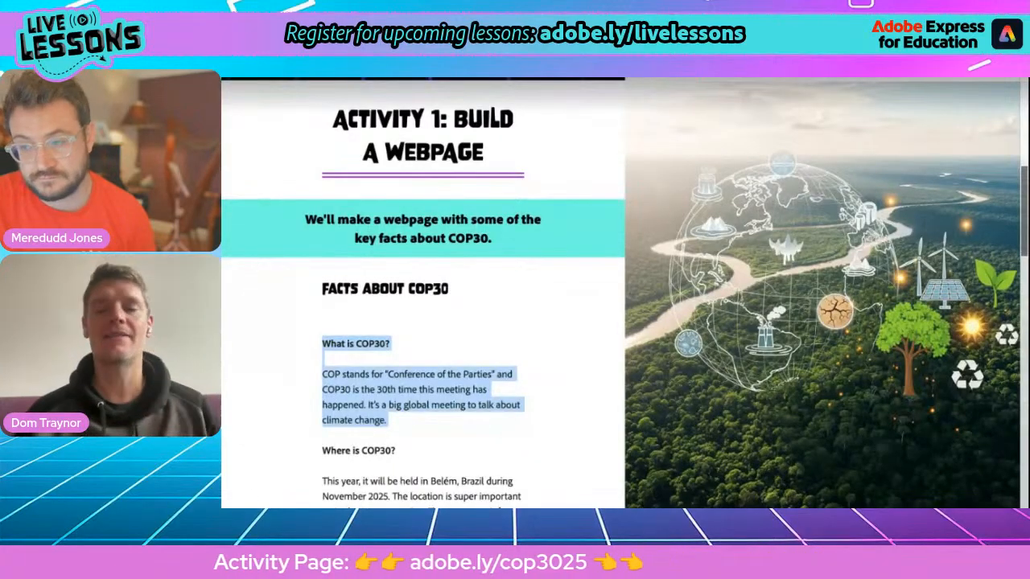
scroll(542, 305, down, 5)
scroll(541, 306, down, 8)
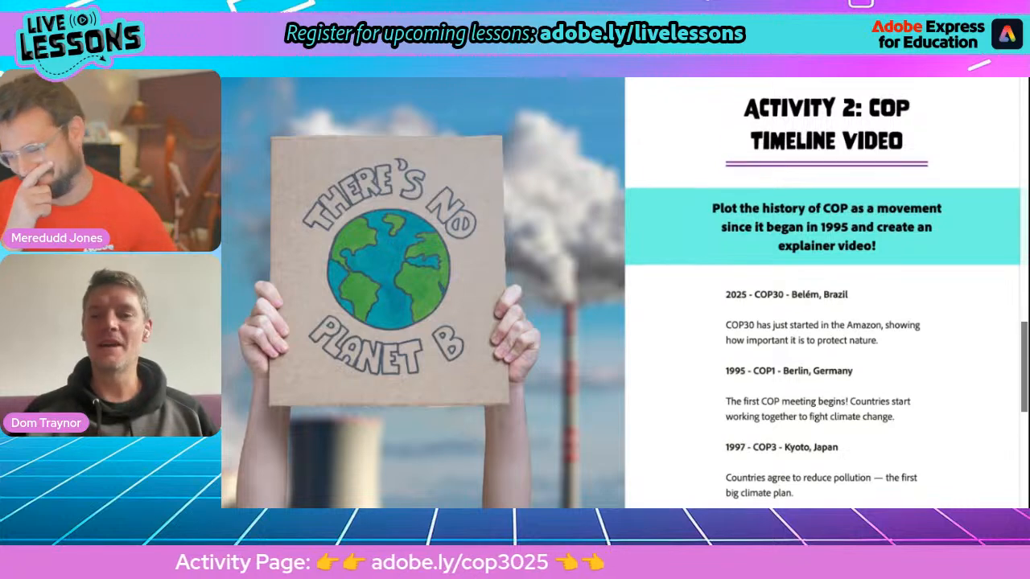
scroll(826, 290, down, 3)
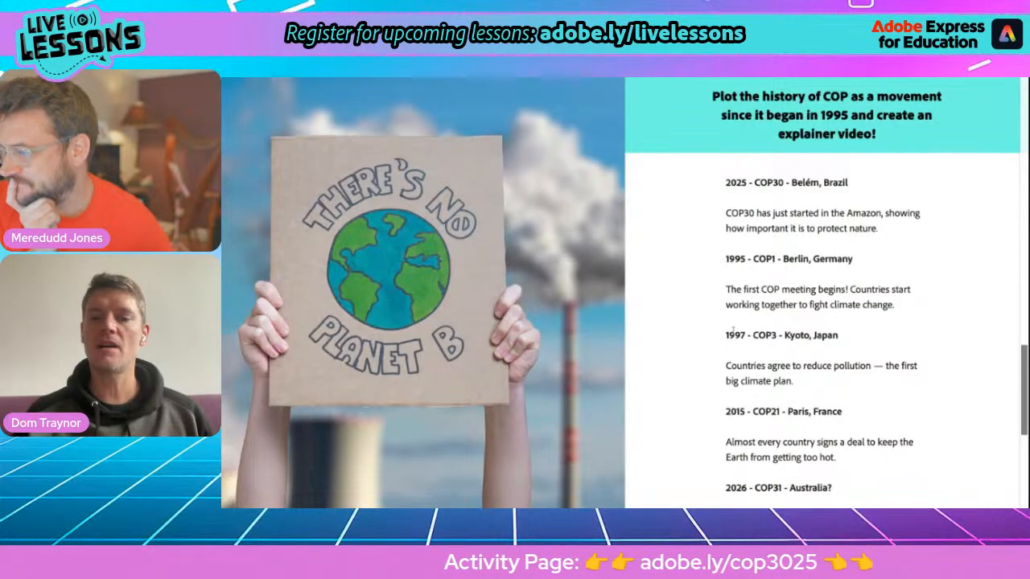
scroll(740, 422, down, 1)
scroll(740, 422, down, 2)
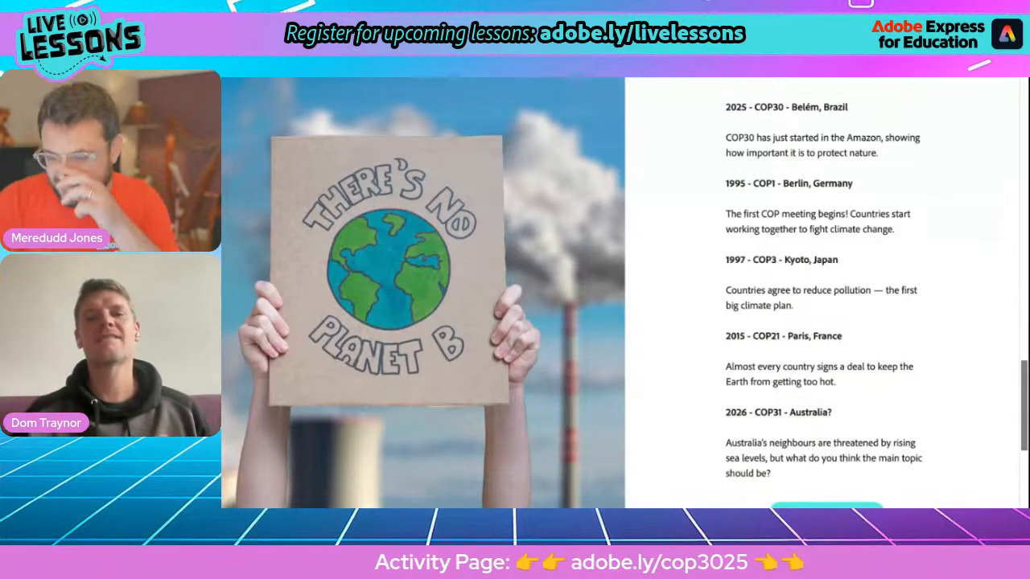
mouse_move(527, 79)
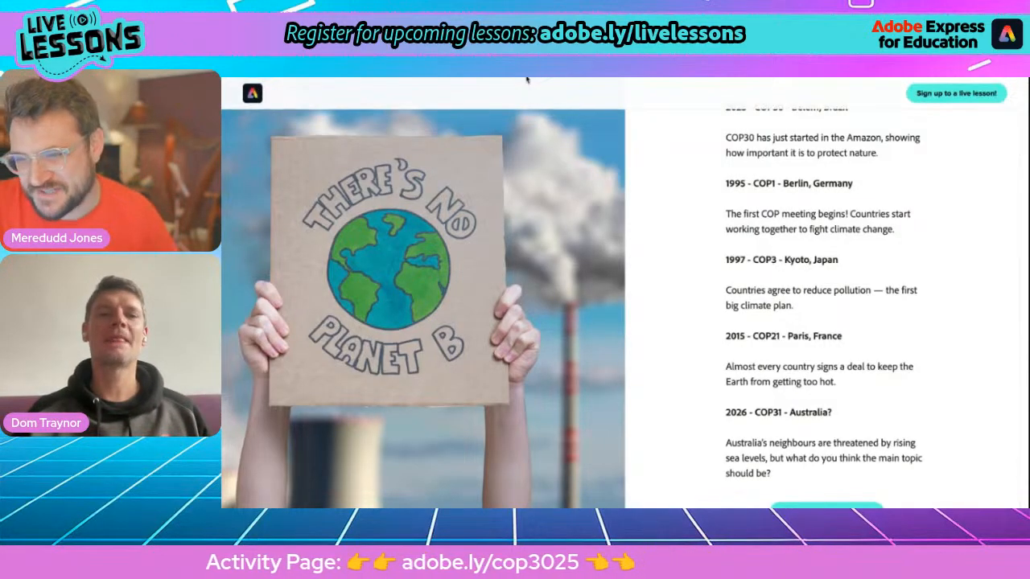
Step: Return from the COP30 webpage to Home and start a new video project
click(529, 78)
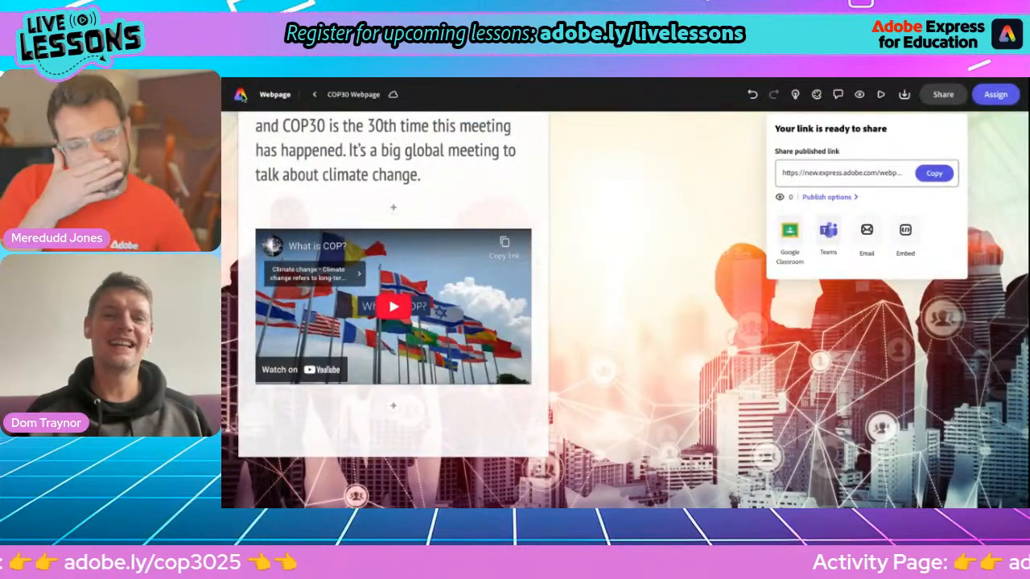
click(240, 95)
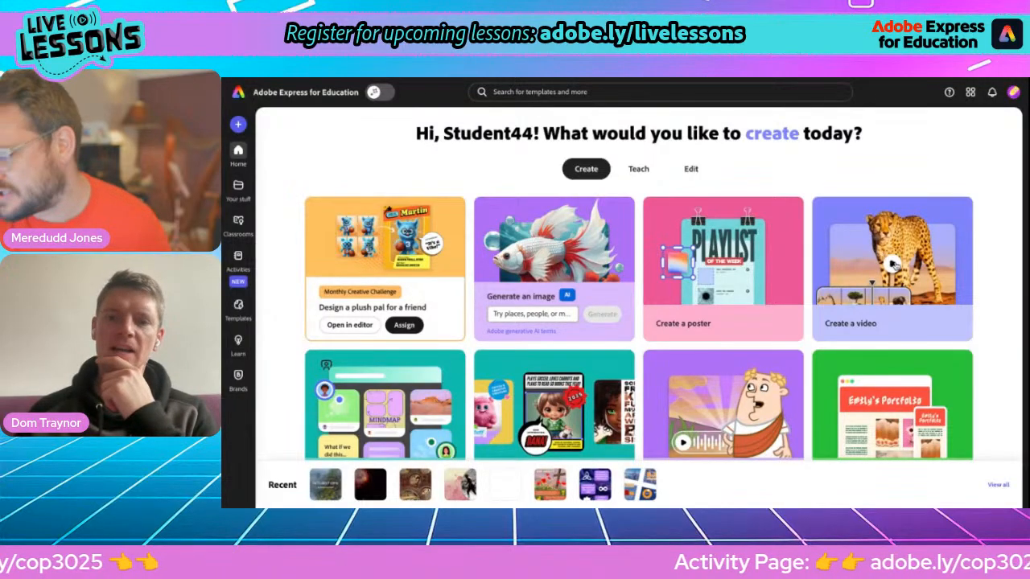
click(894, 266)
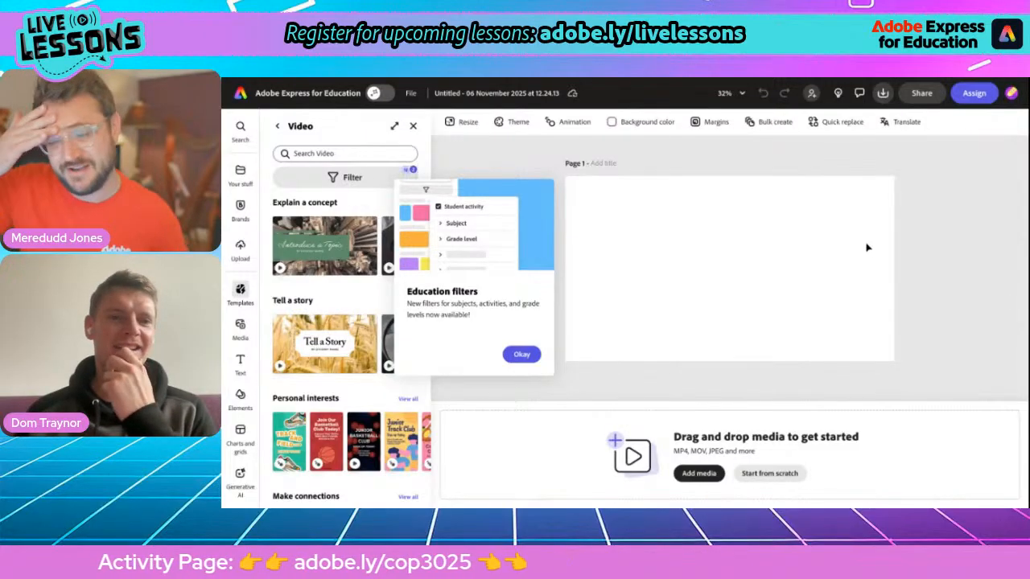
Step: Dismiss the templates tip and name the video project 'COP Timeline Video'
click(413, 126)
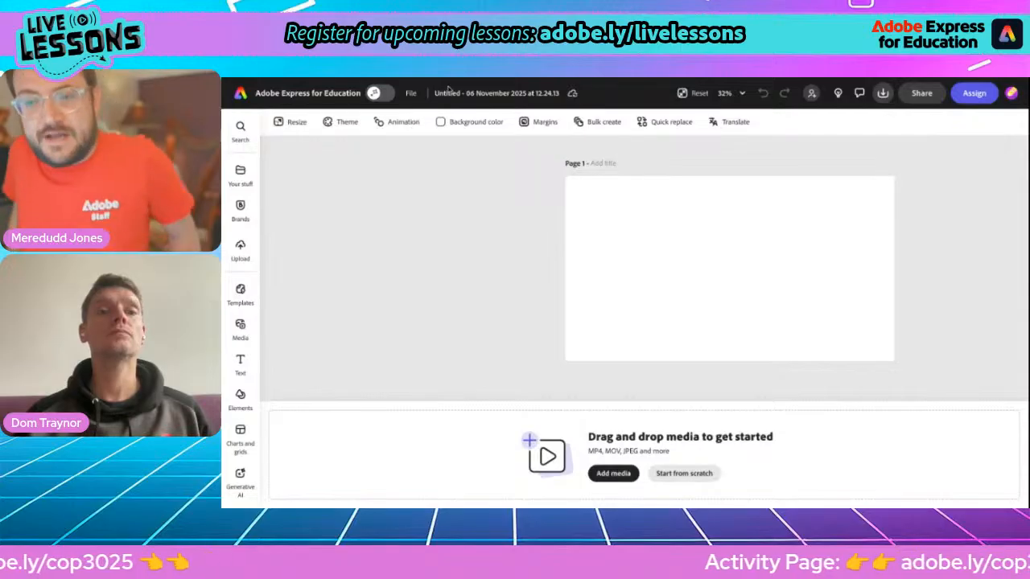
click(444, 93)
text(COP)
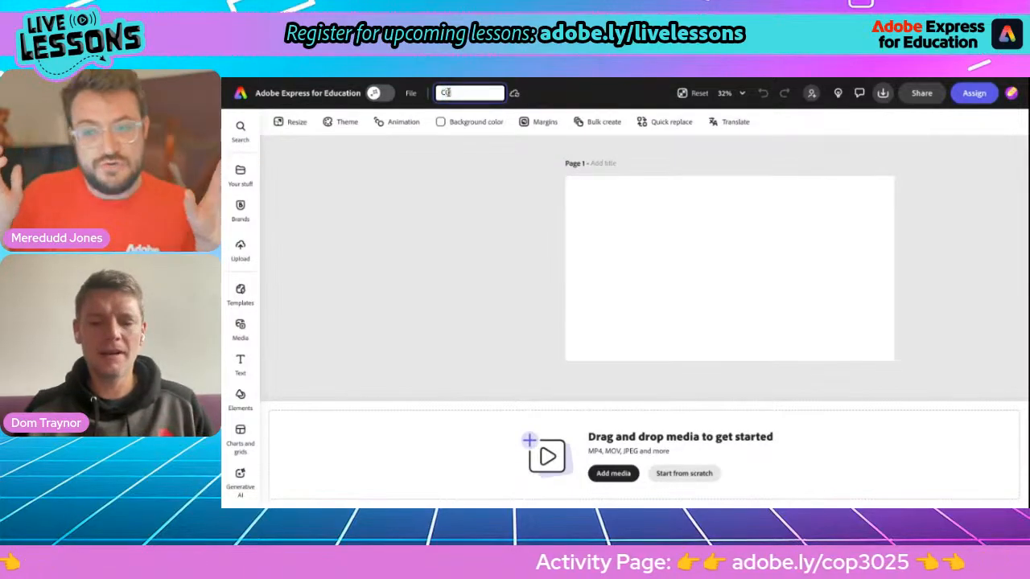
text( TIM)
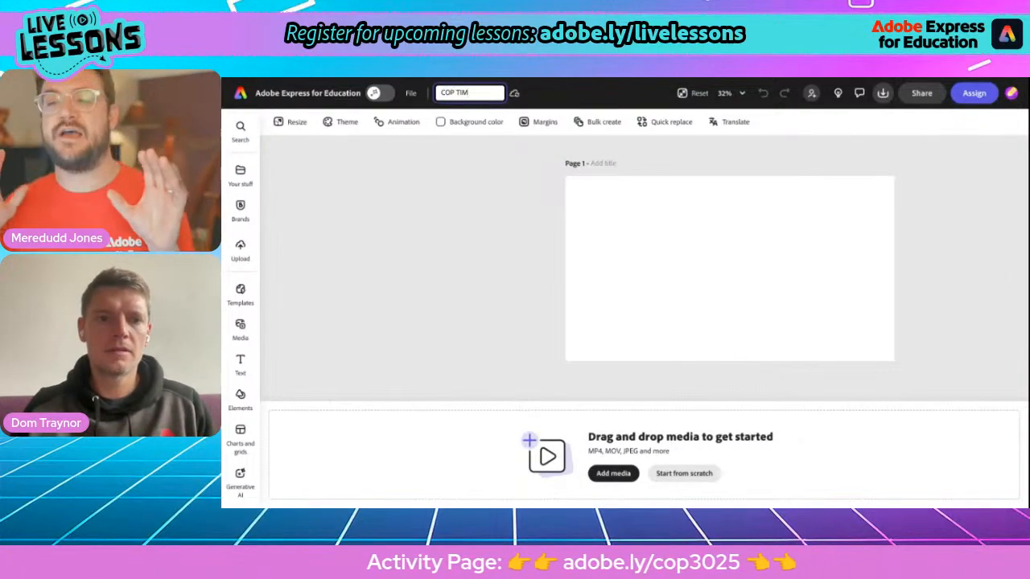
text(eline Vi)
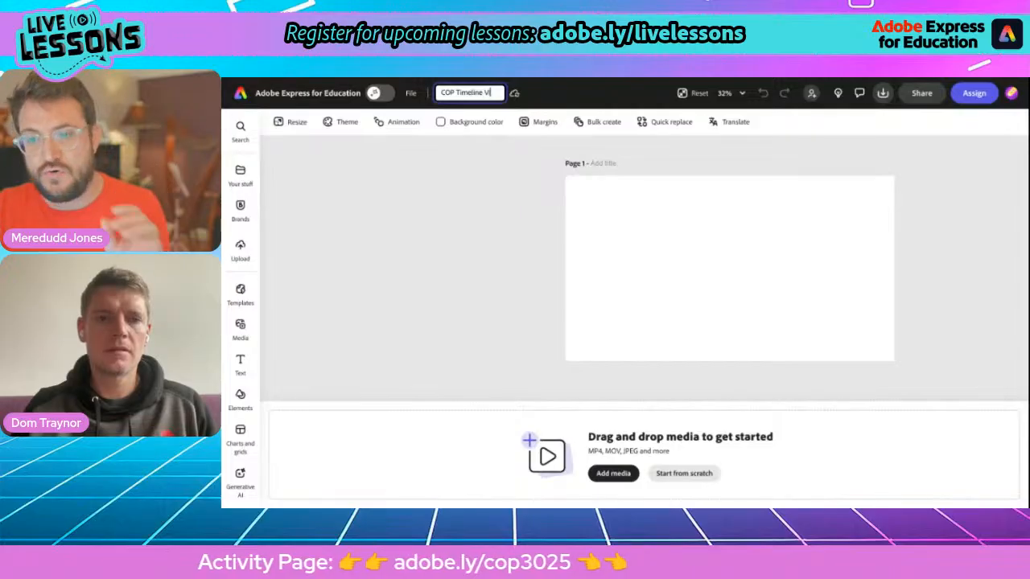
text(deo)
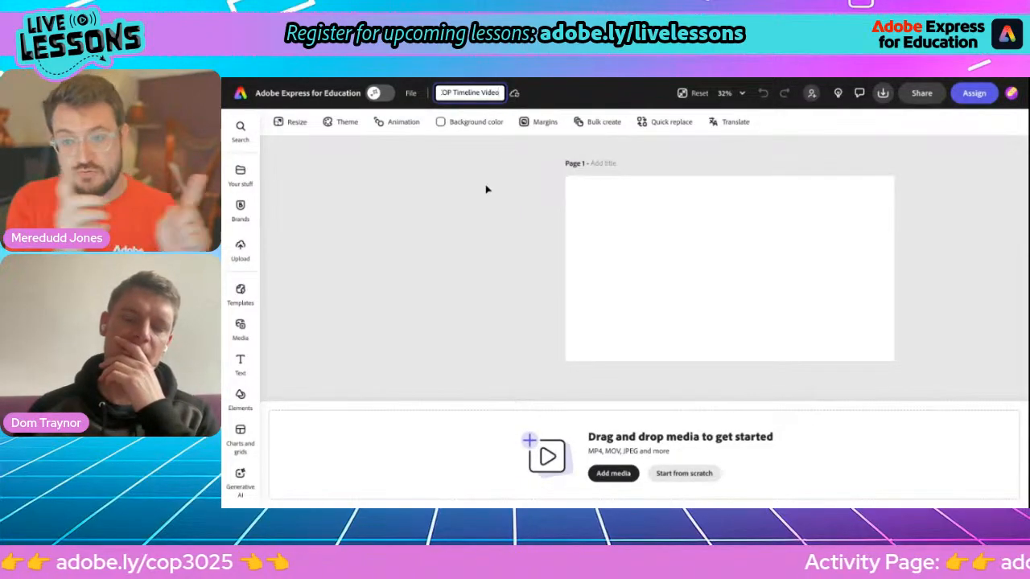
key(Return)
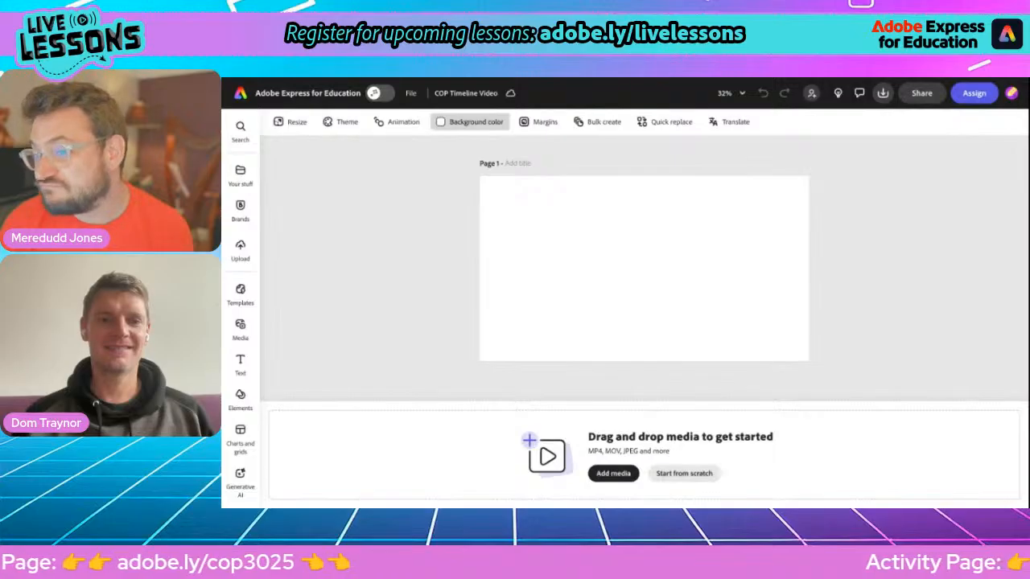
Step: Set the blank page's background colour to the default green swatch
click(471, 121)
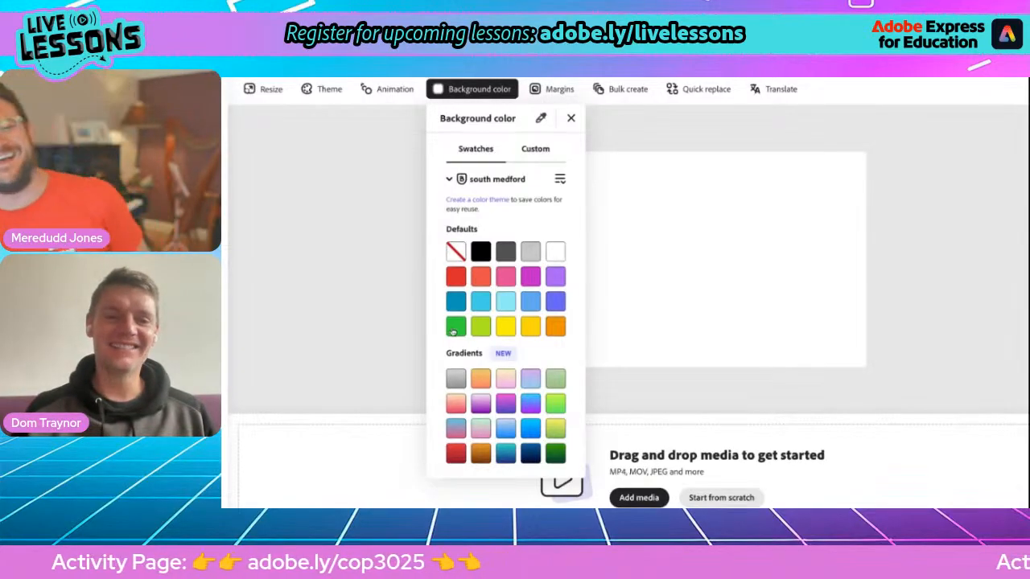
click(453, 330)
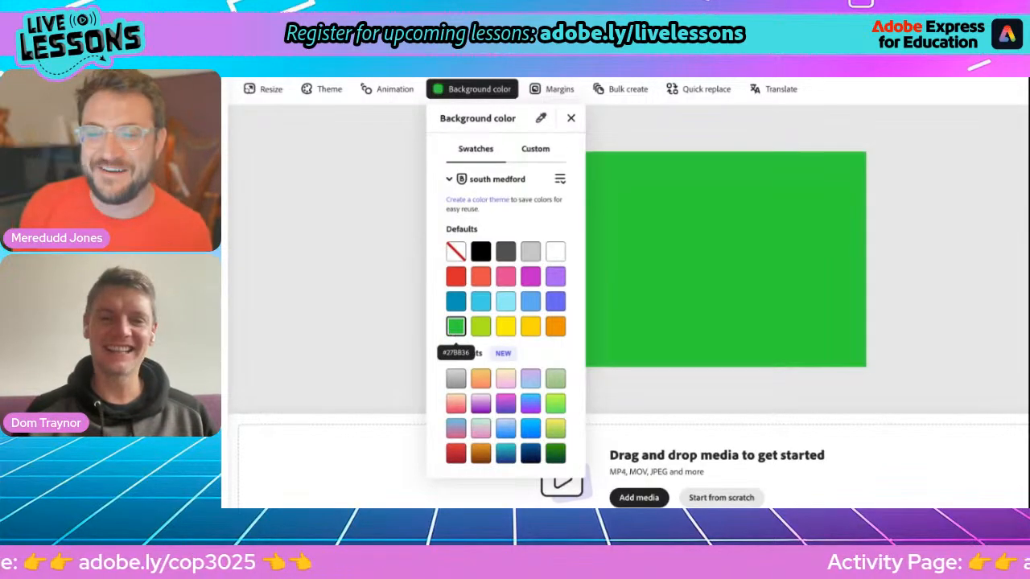
click(570, 118)
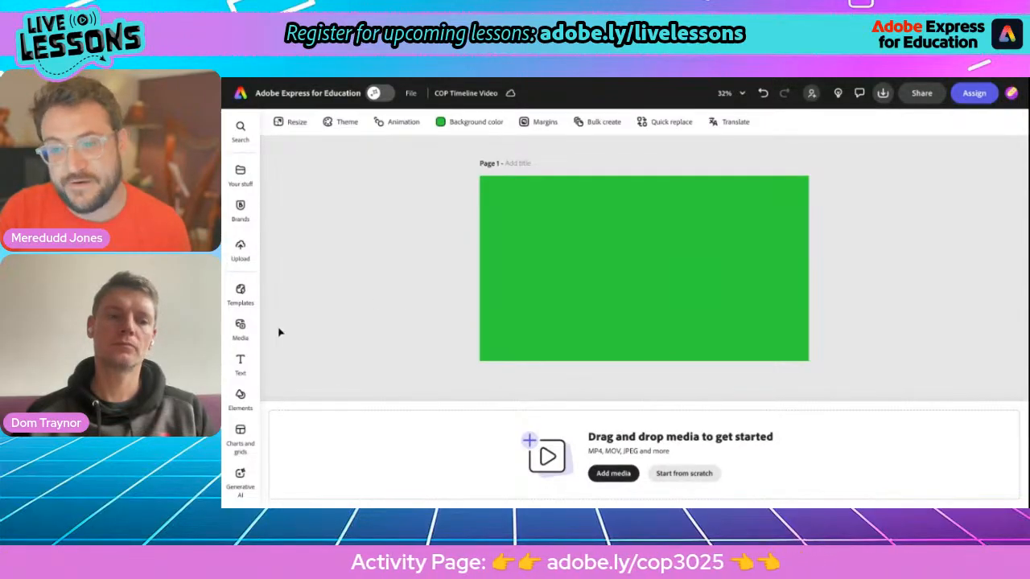
Step: Search stock videos for 'amazon' and add the aerial Amazon river clip to the page
click(240, 326)
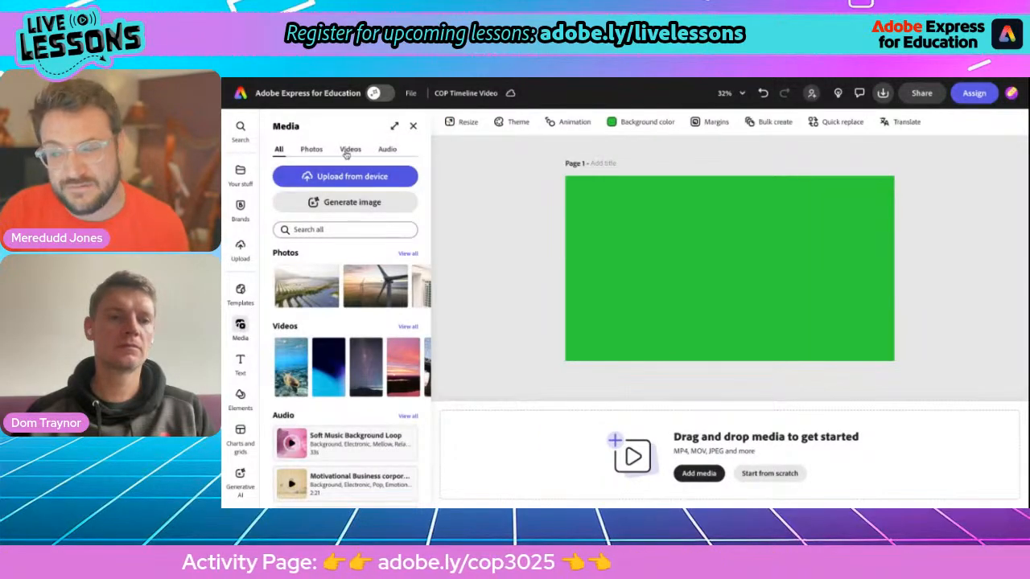
click(350, 148)
click(312, 259)
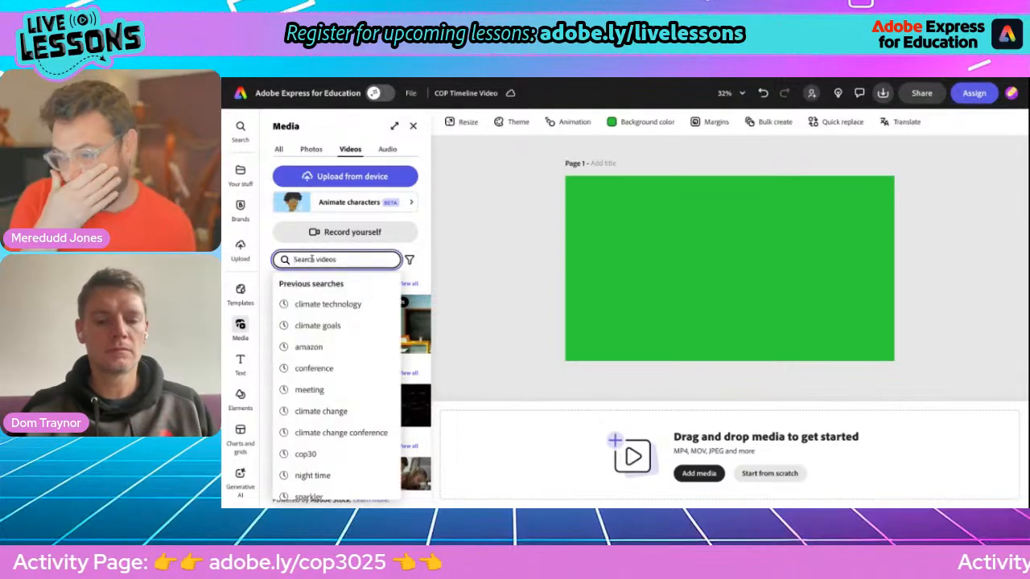
text(amazon)
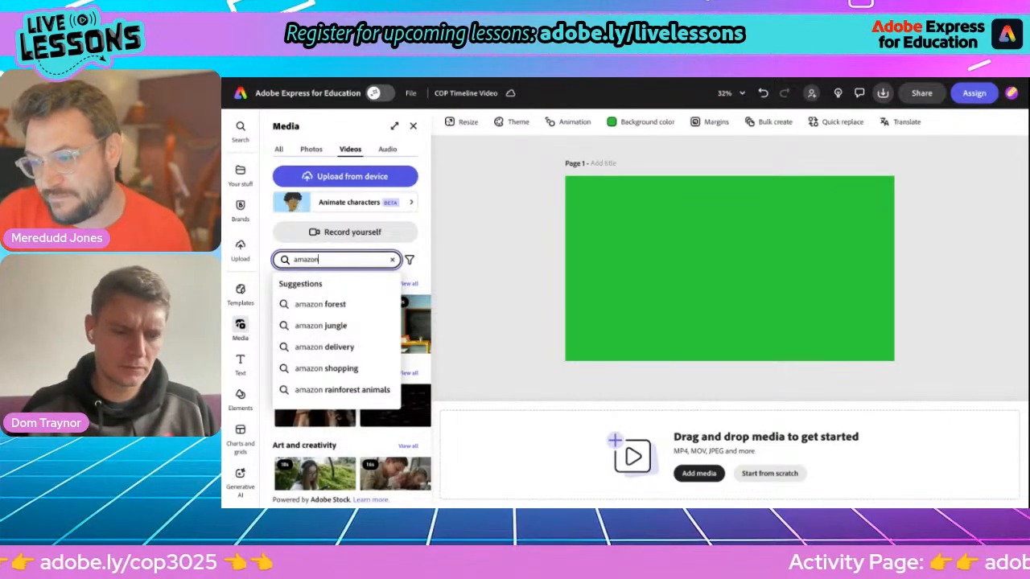
key(Return)
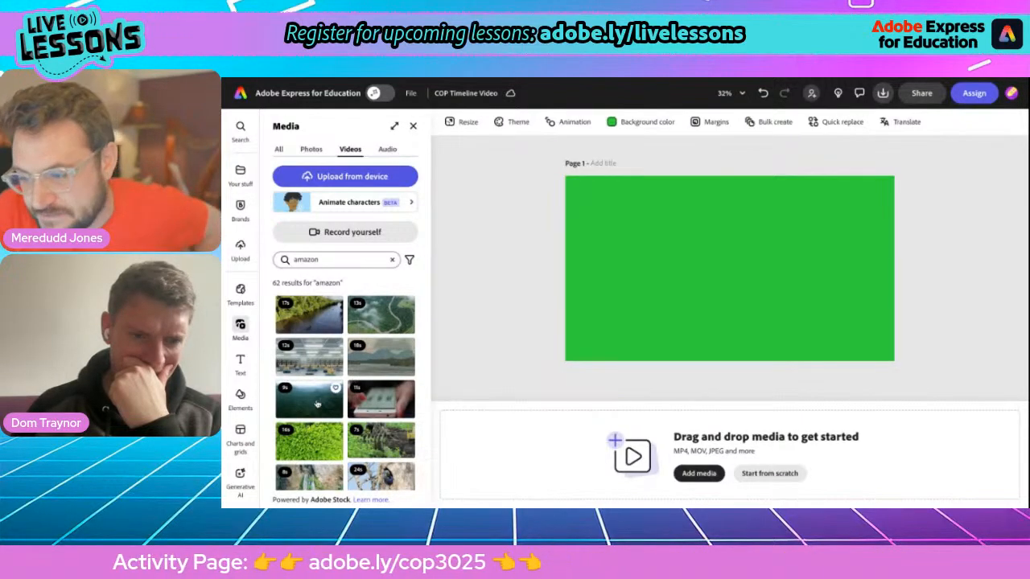
scroll(308, 442, down, 3)
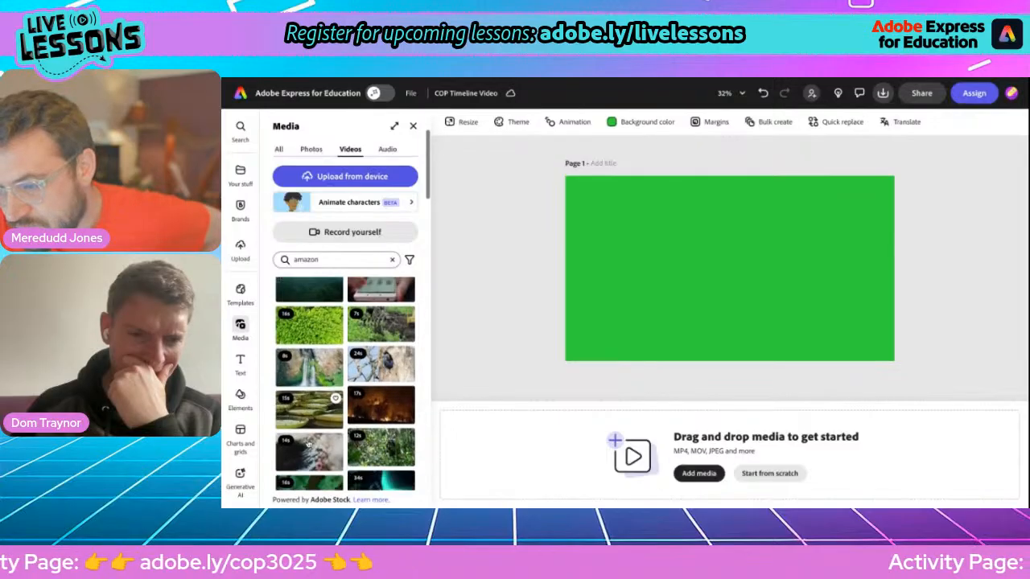
scroll(306, 378, up, 3)
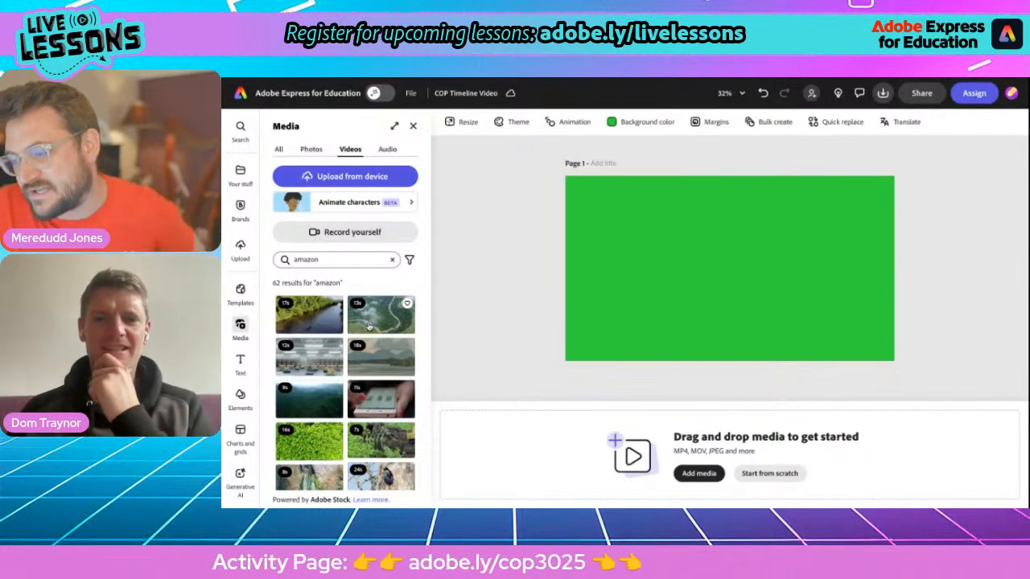
click(369, 325)
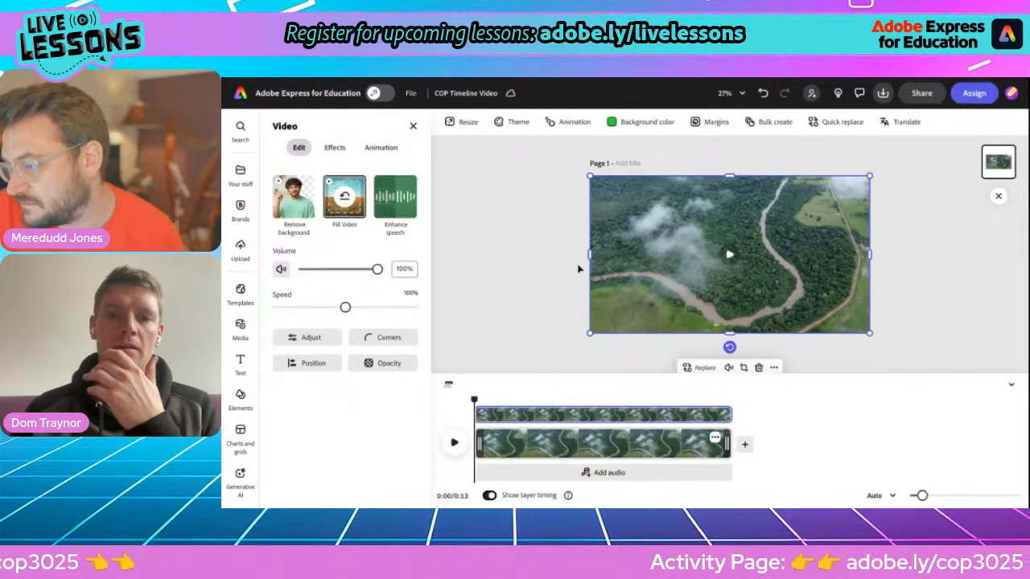
Step: Resize and reposition the river video so a green border shows, then close the Media panel
drag(591, 176, 641, 204)
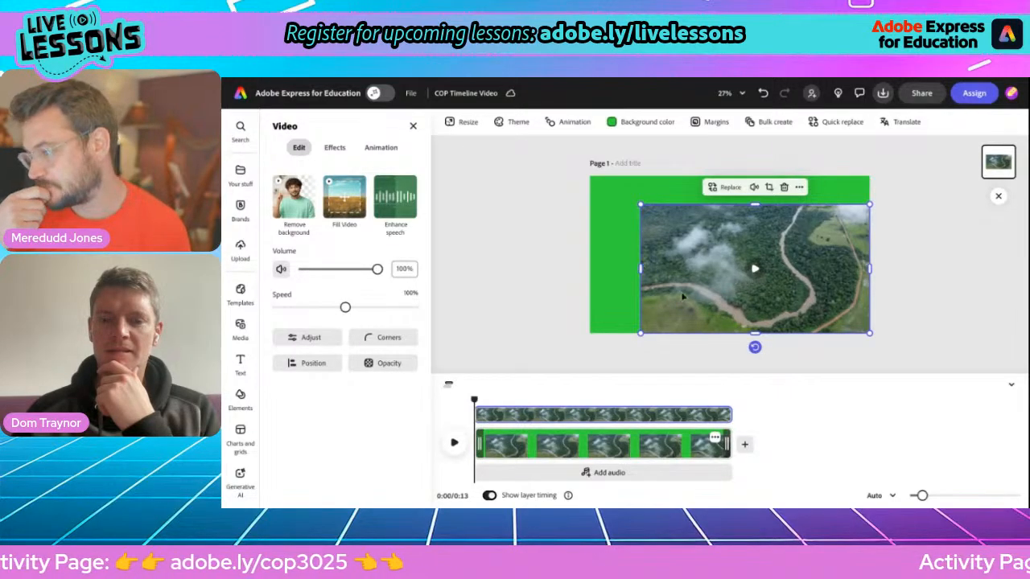
drag(697, 298, 673, 283)
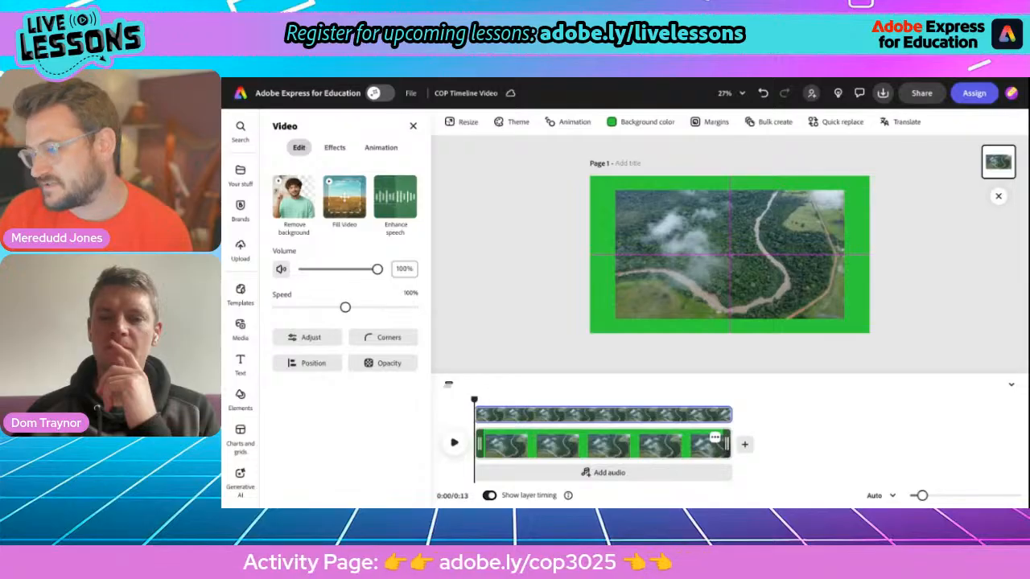
drag(728, 254, 728, 255)
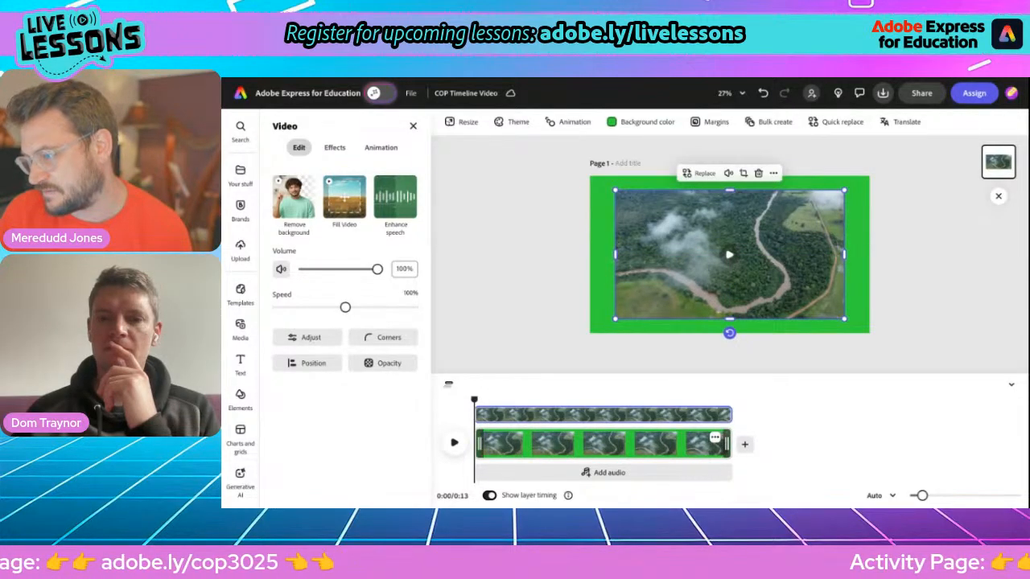
mouse_move(728, 190)
mouse_down()
mouse_move(729, 201)
mouse_move(729, 177)
mouse_up()
mouse_move(728, 317)
mouse_down()
mouse_move(728, 331)
mouse_move(729, 302)
mouse_move(749, 303)
mouse_move(710, 326)
mouse_up()
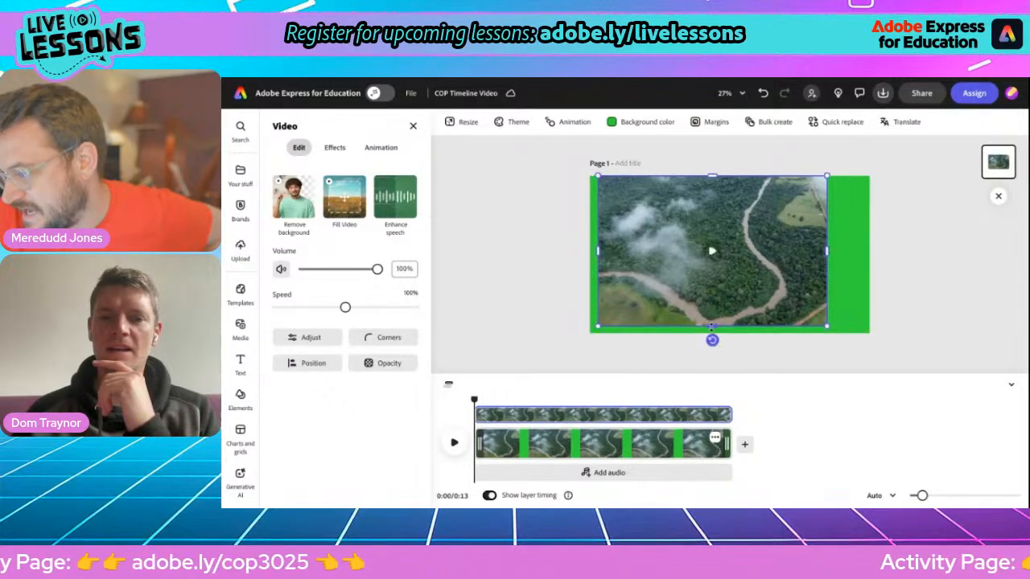
drag(826, 250, 861, 250)
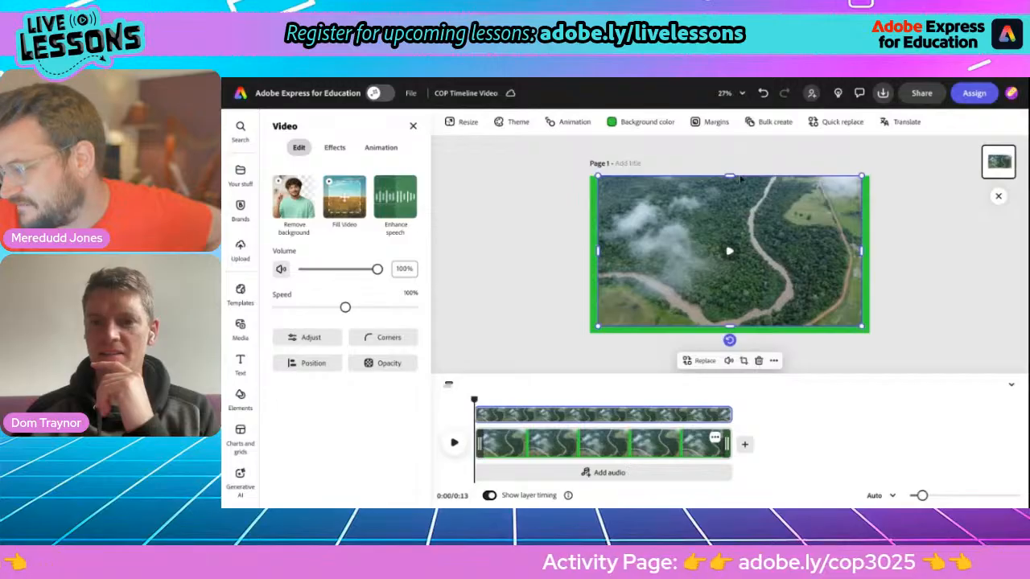
drag(729, 176, 728, 184)
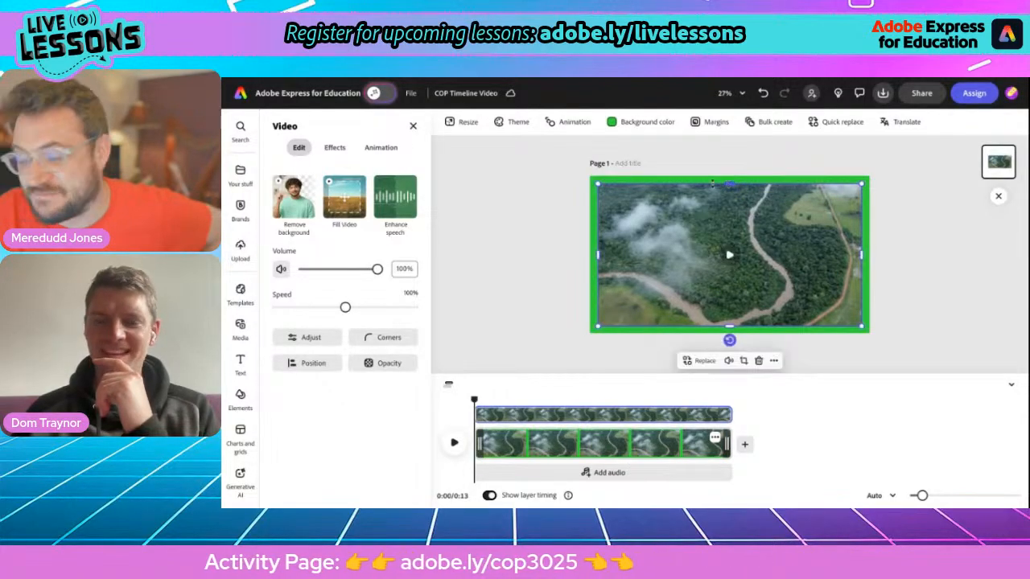
click(506, 282)
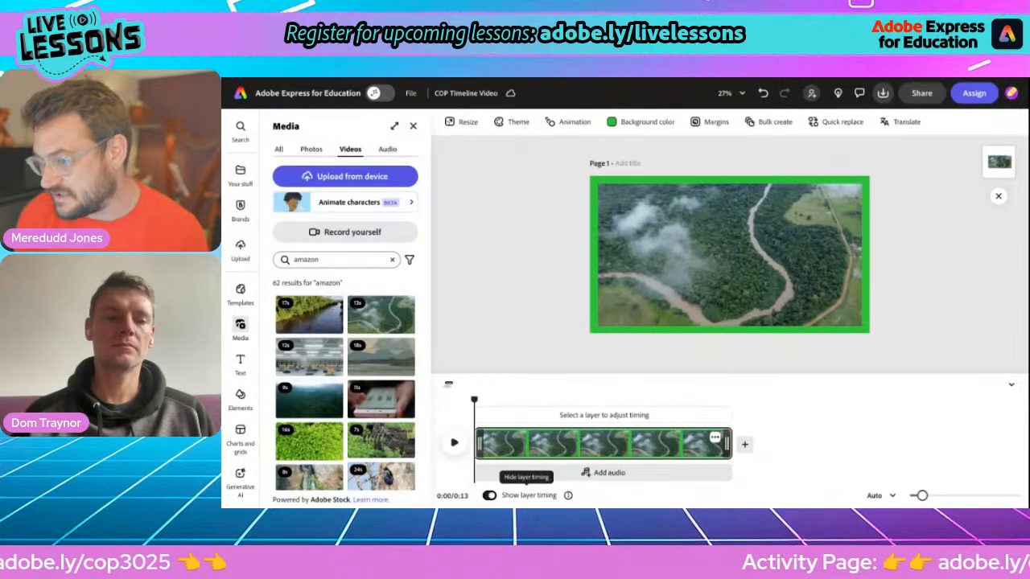
click(412, 125)
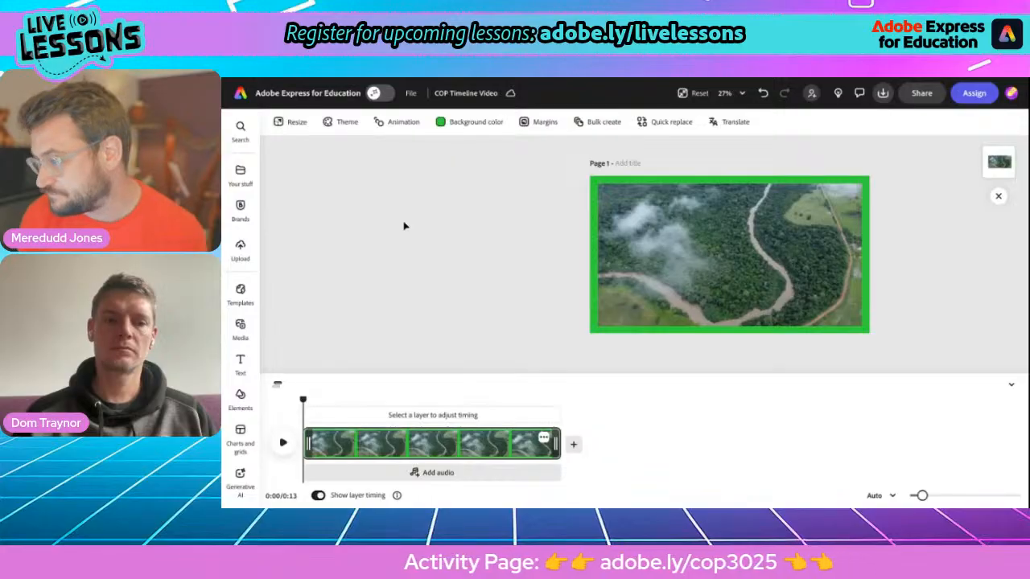
Step: Copy the line 'COP30 - Belém, Brazil' from the Facts about COP30 Google Doc
click(474, 78)
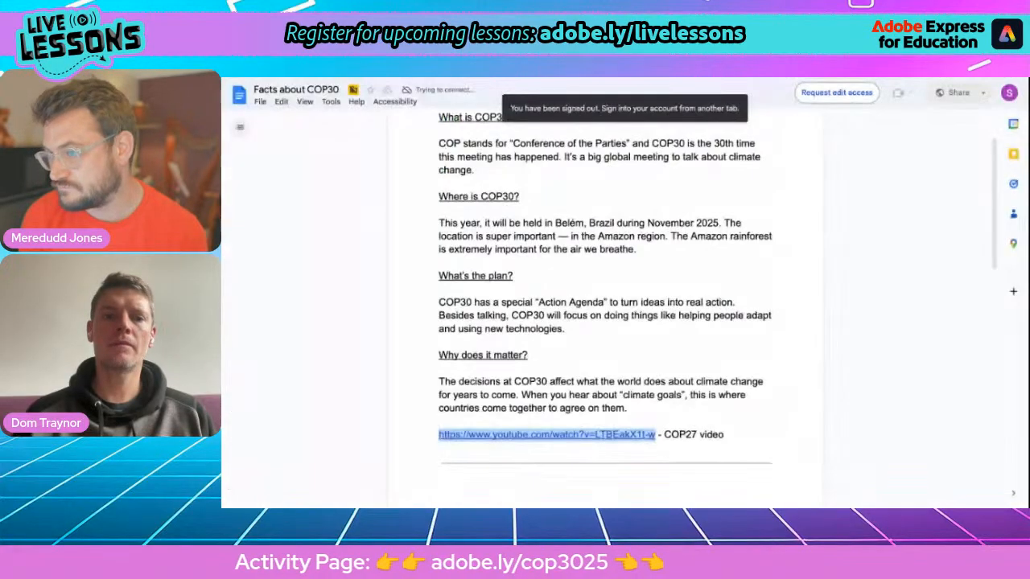
scroll(515, 183, up, 2)
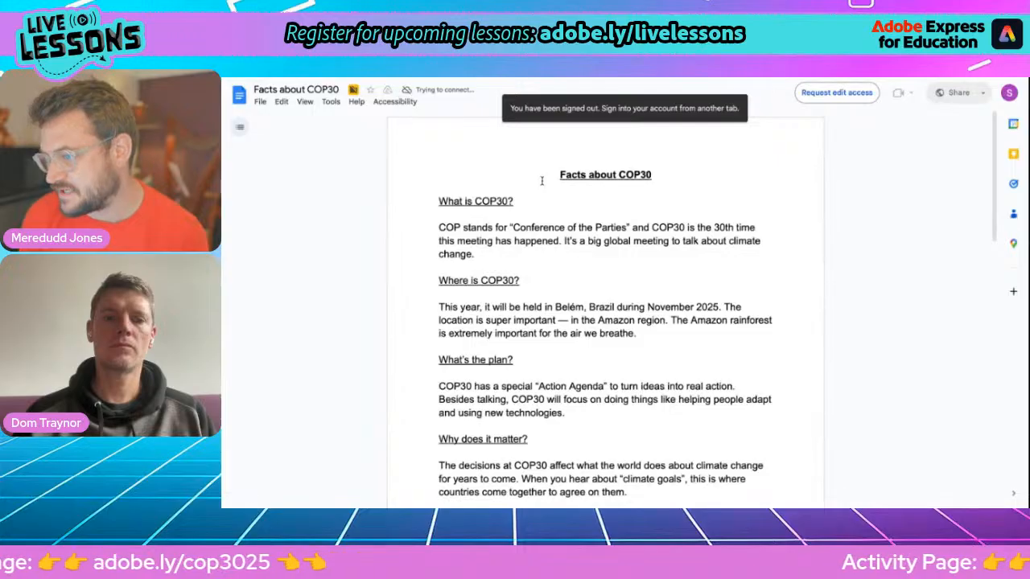
scroll(541, 180, down, 7)
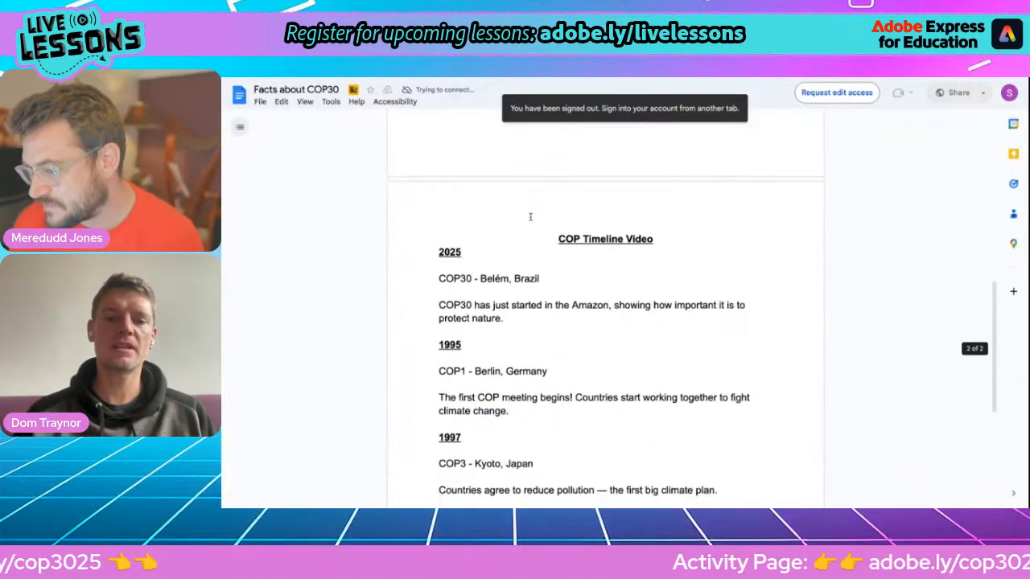
scroll(530, 217, down, 1)
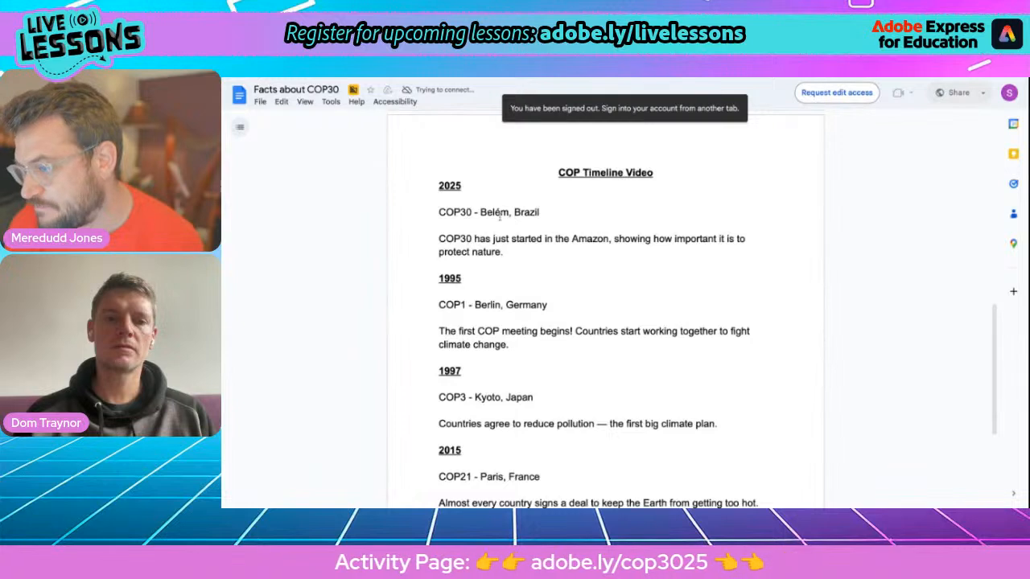
drag(438, 212, 546, 212)
key(ctrl+c)
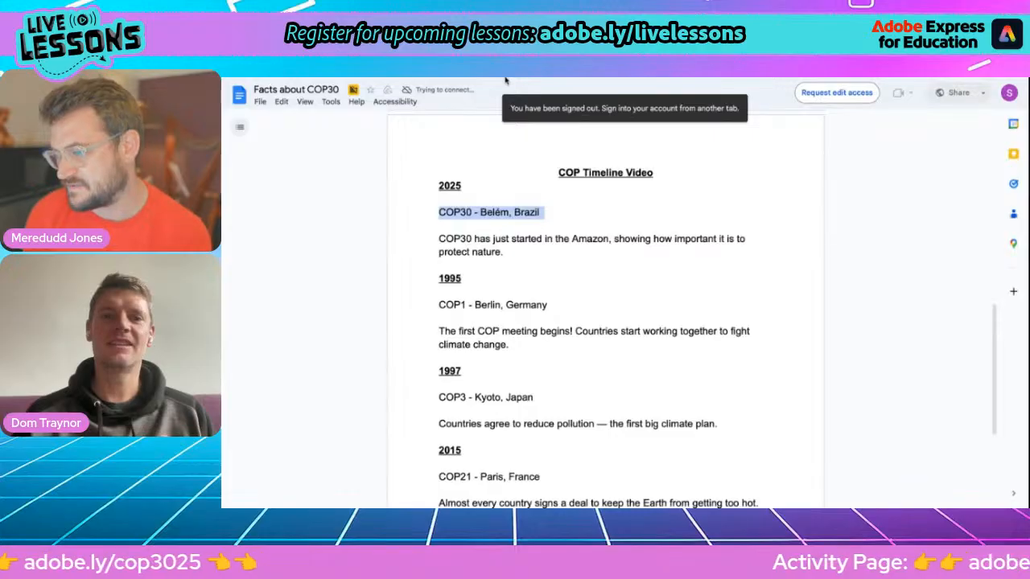
key(ctrl+Tab)
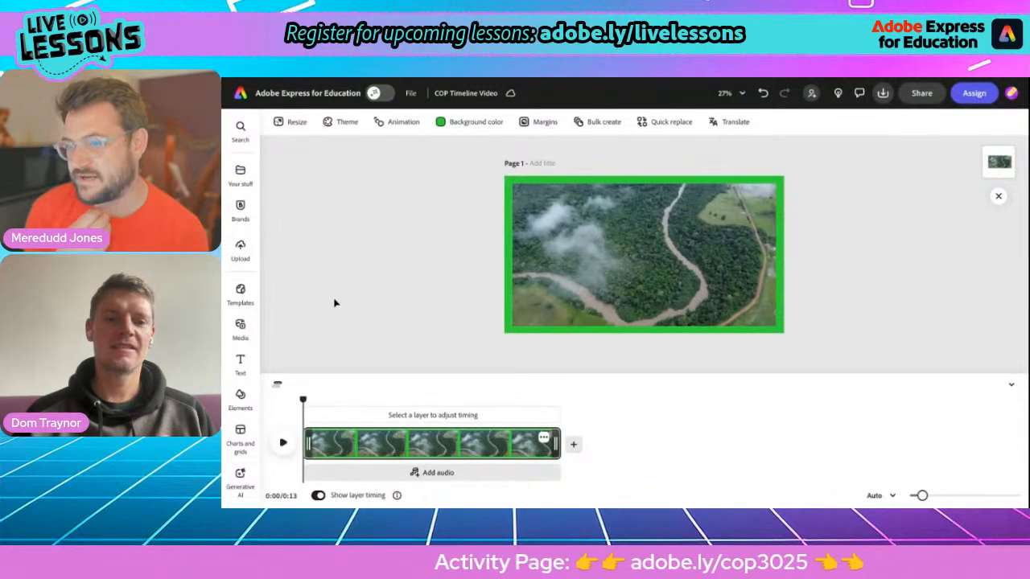
Step: Add a new text box using the capitalised Dynamic text layout
click(241, 364)
click(341, 152)
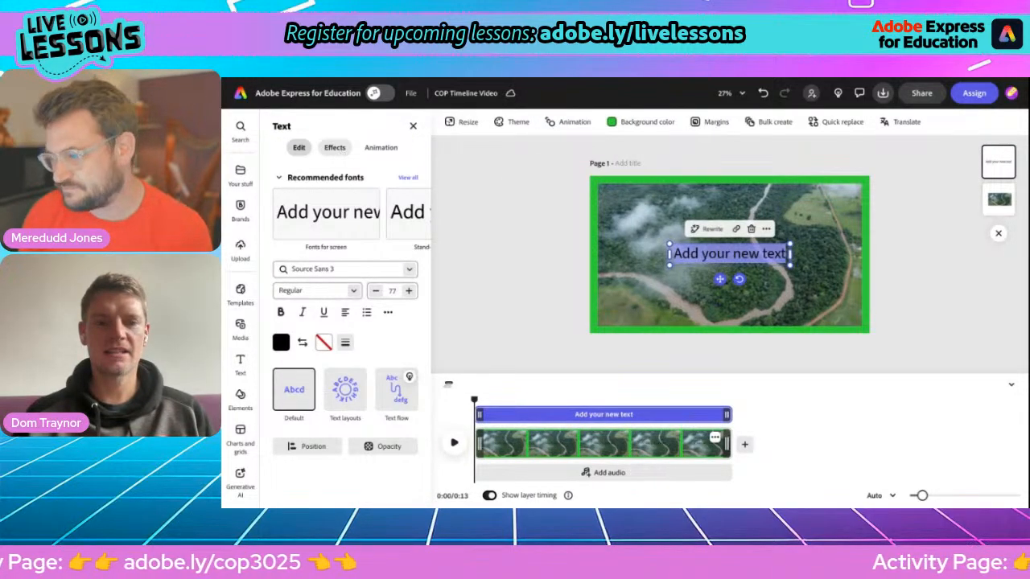
click(345, 394)
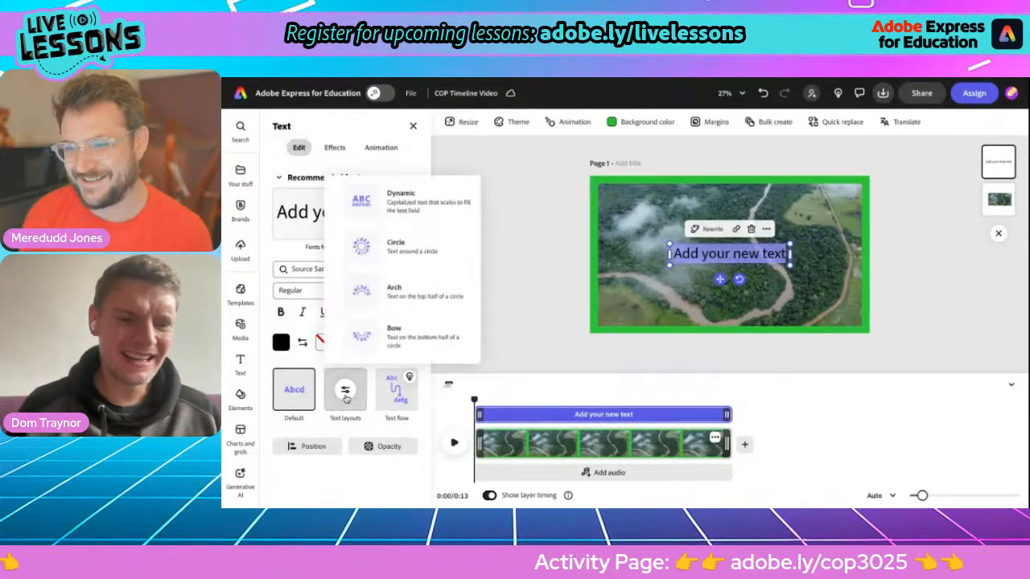
click(365, 203)
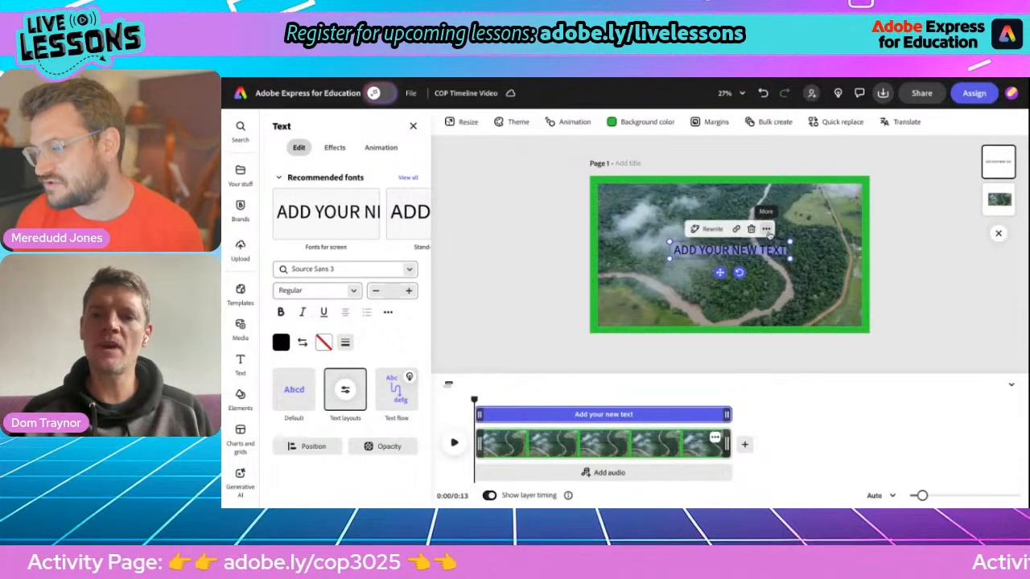
Step: Paste 'COP30 - Belém, Brazil' into the dynamic text box, deleting the stray pasted copy
right_click(543, 264)
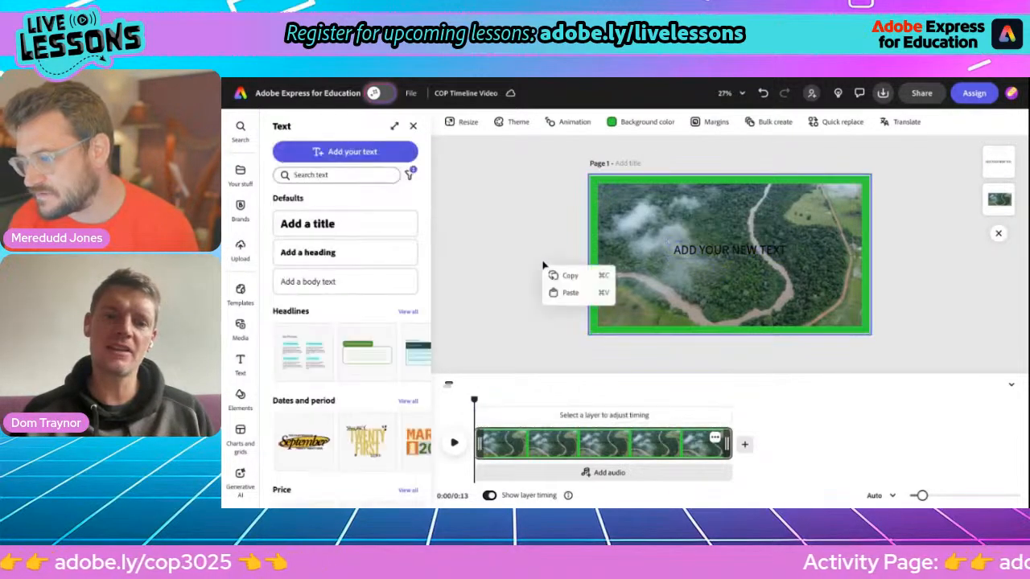
click(569, 293)
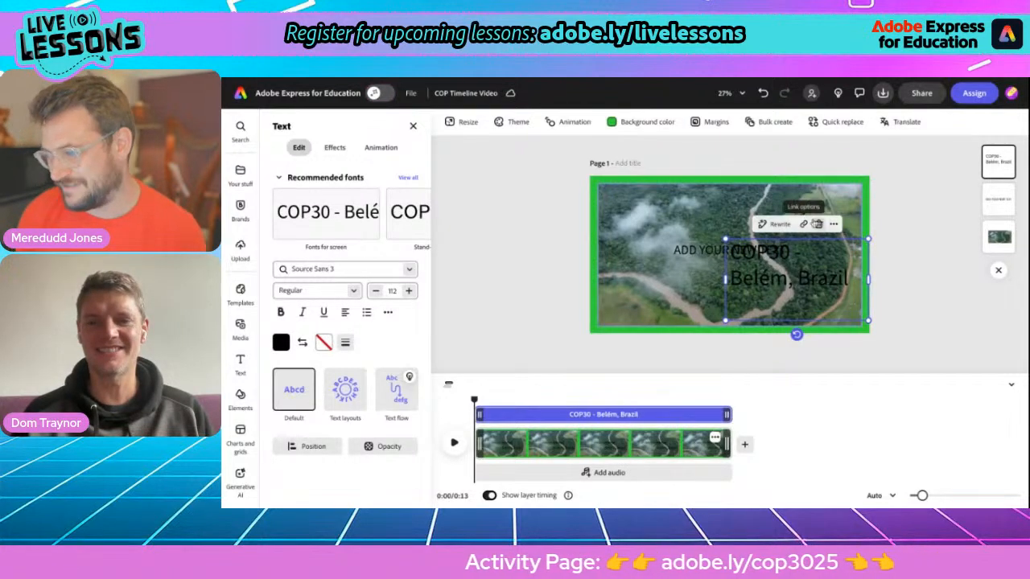
click(818, 225)
click(718, 256)
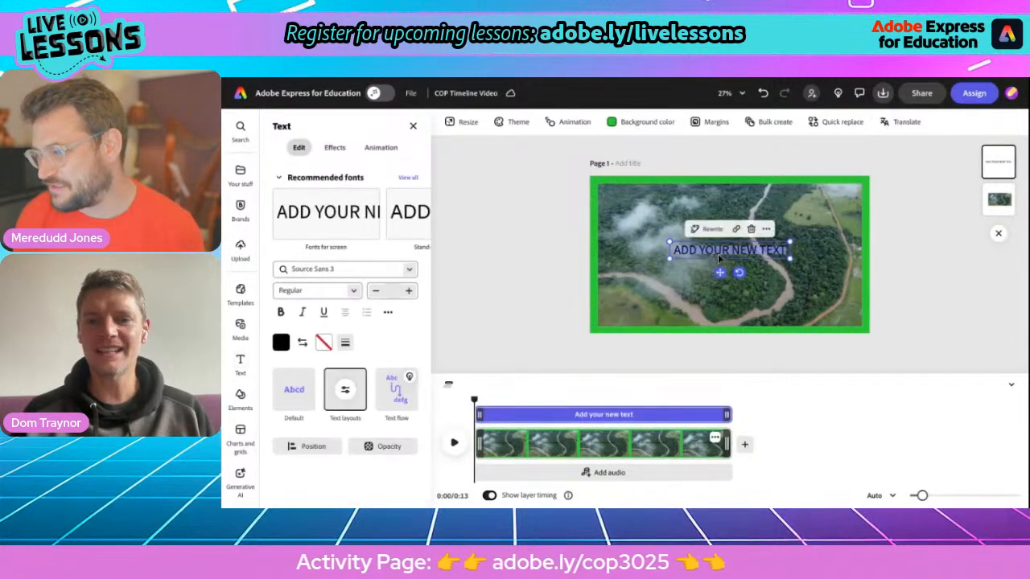
right_click(761, 244)
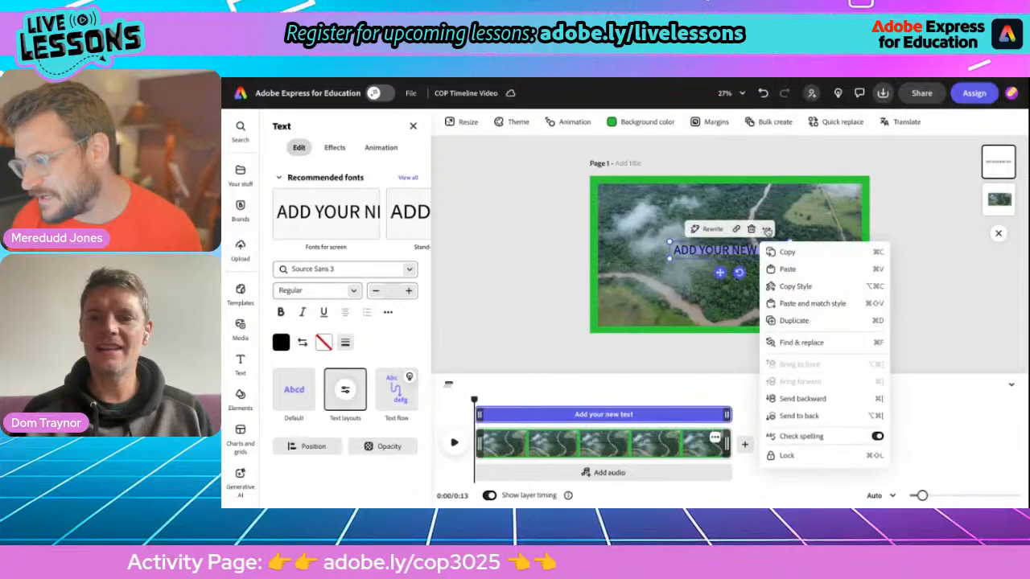
click(780, 270)
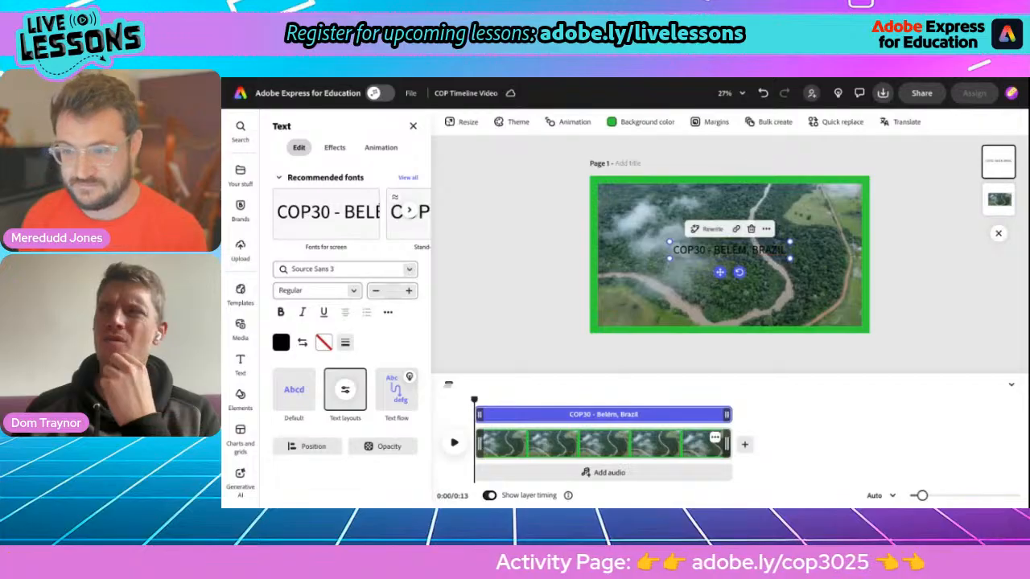
Step: Give the title a green background shape with the lettering cut out of it
click(334, 148)
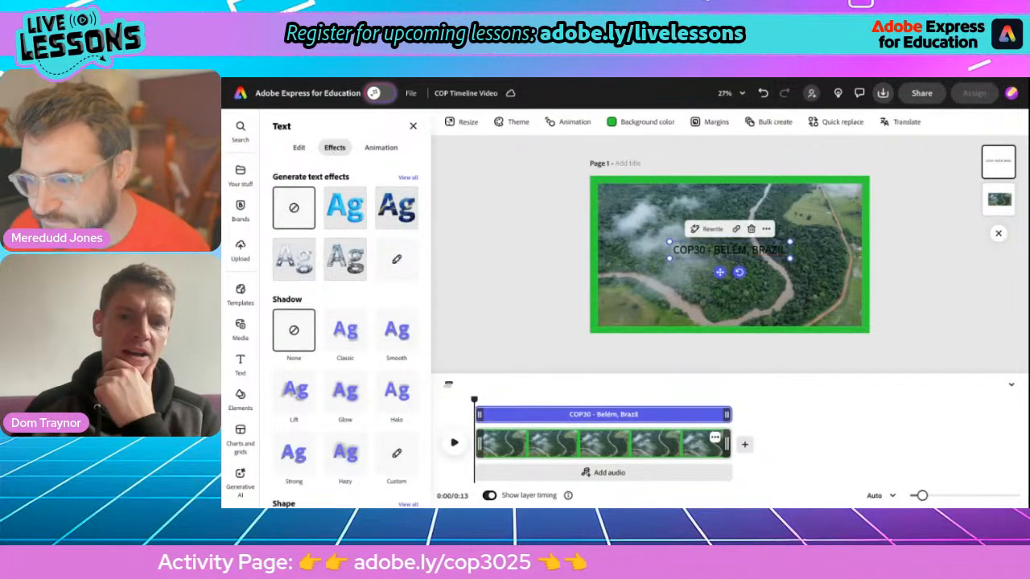
scroll(366, 366, down, 2)
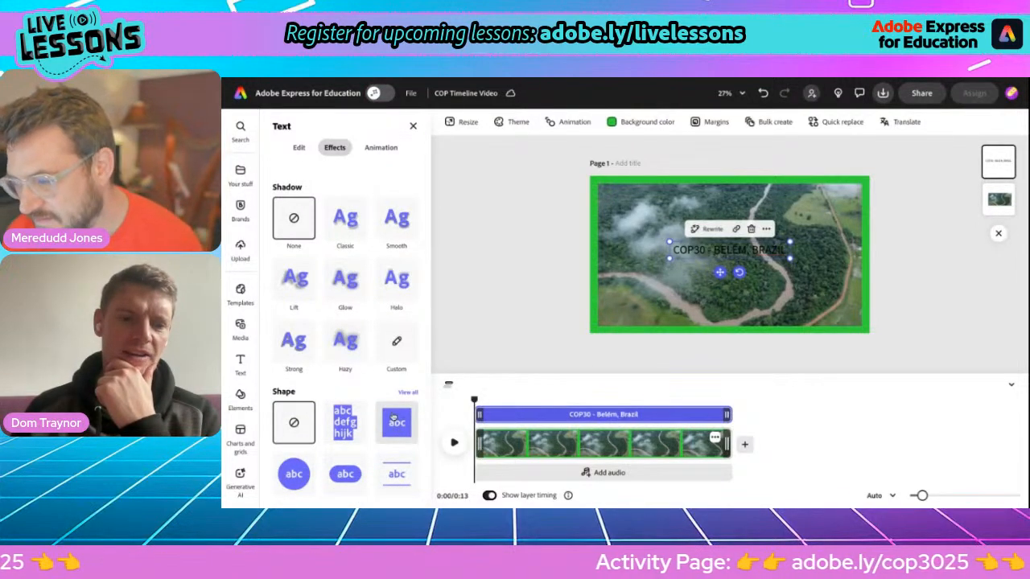
click(398, 425)
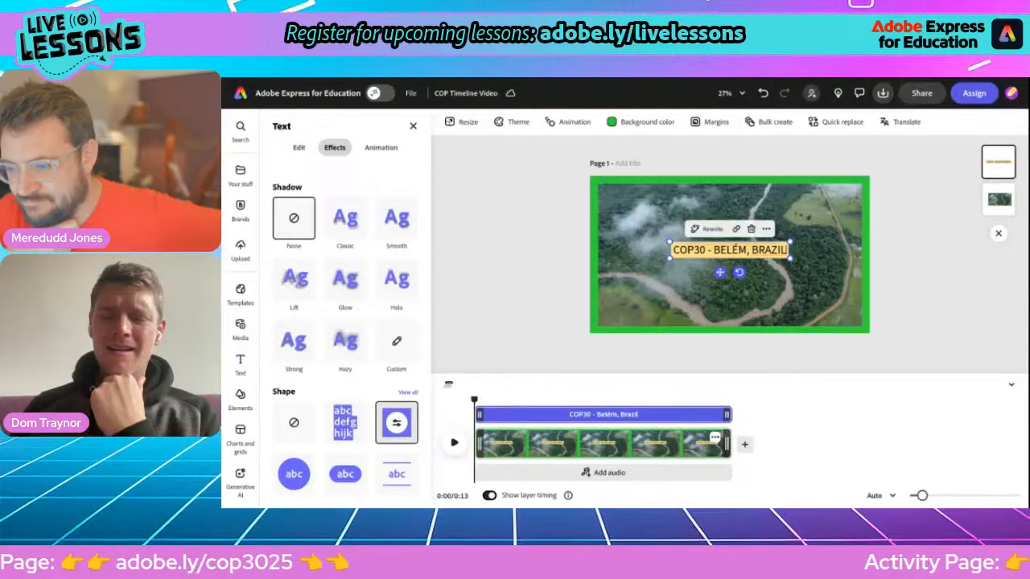
click(396, 422)
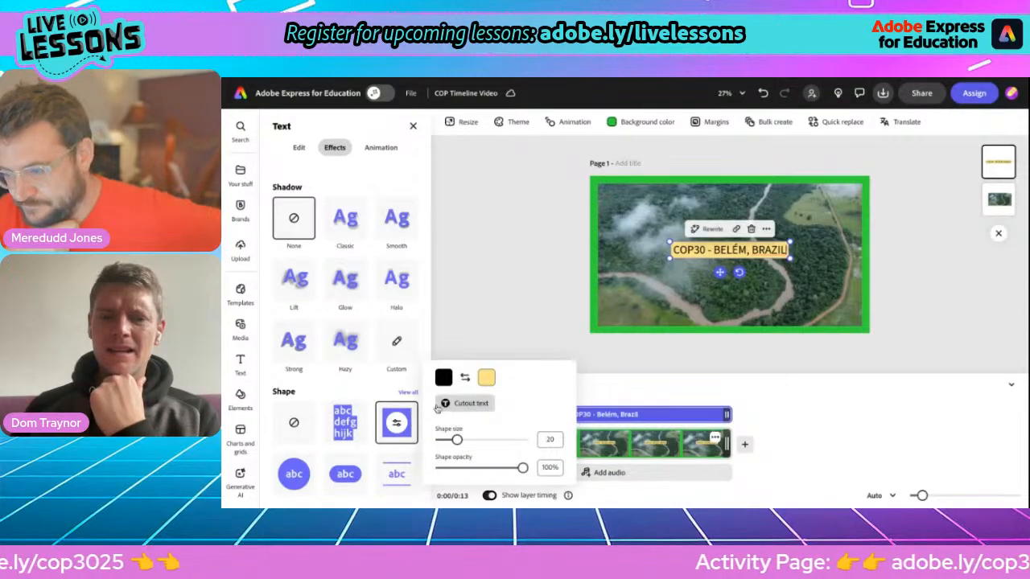
click(485, 378)
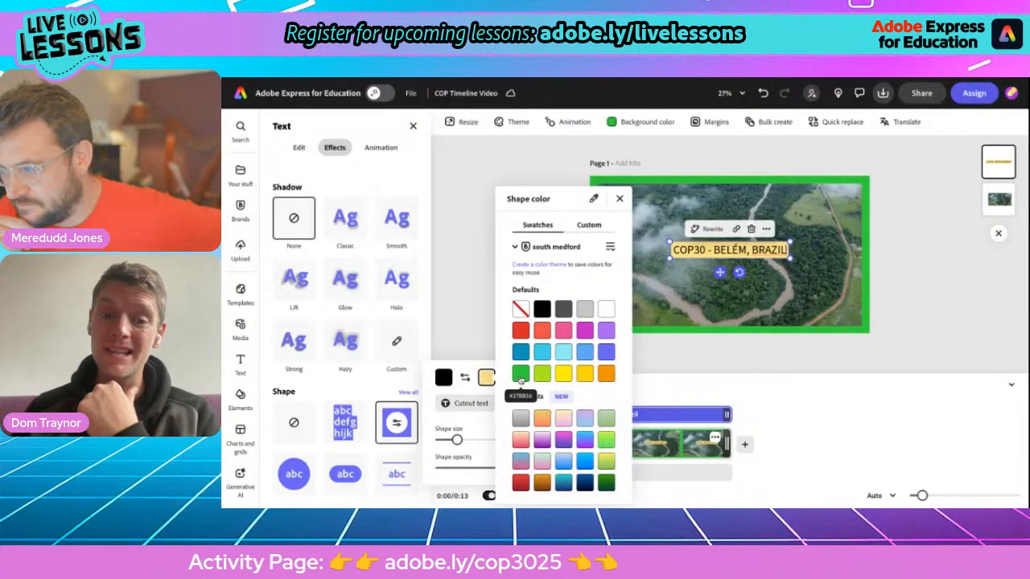
click(520, 374)
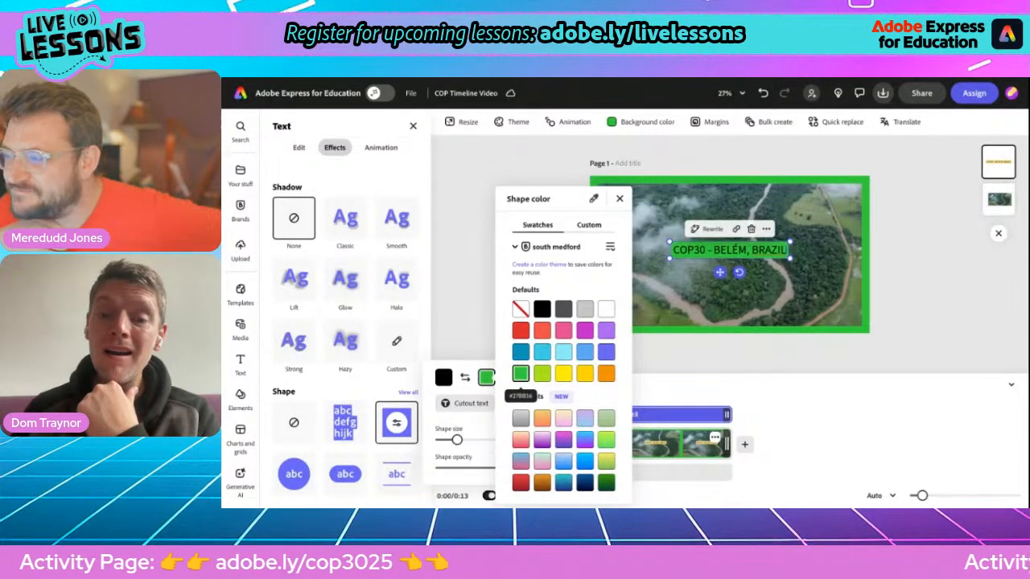
click(619, 199)
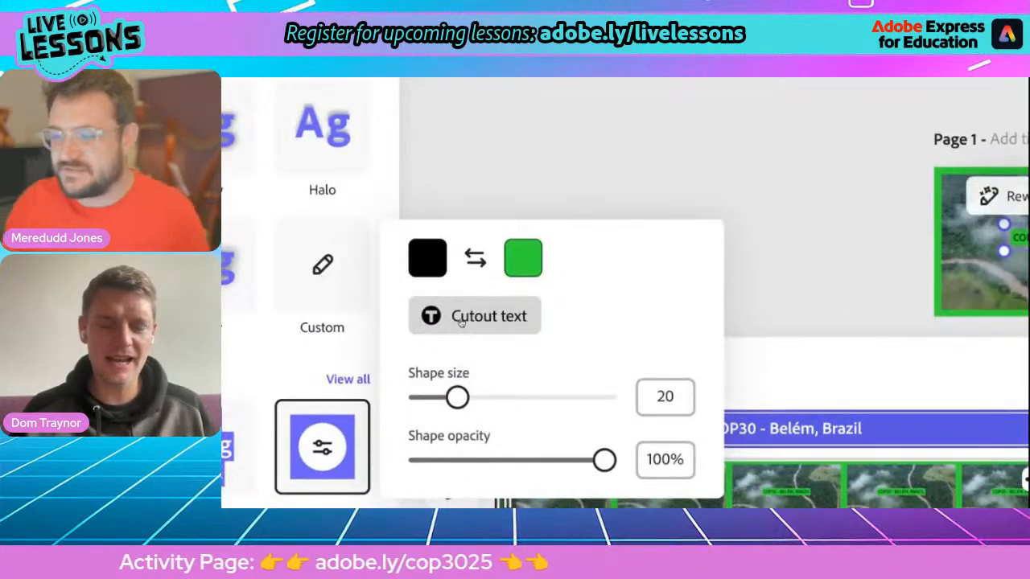
click(461, 320)
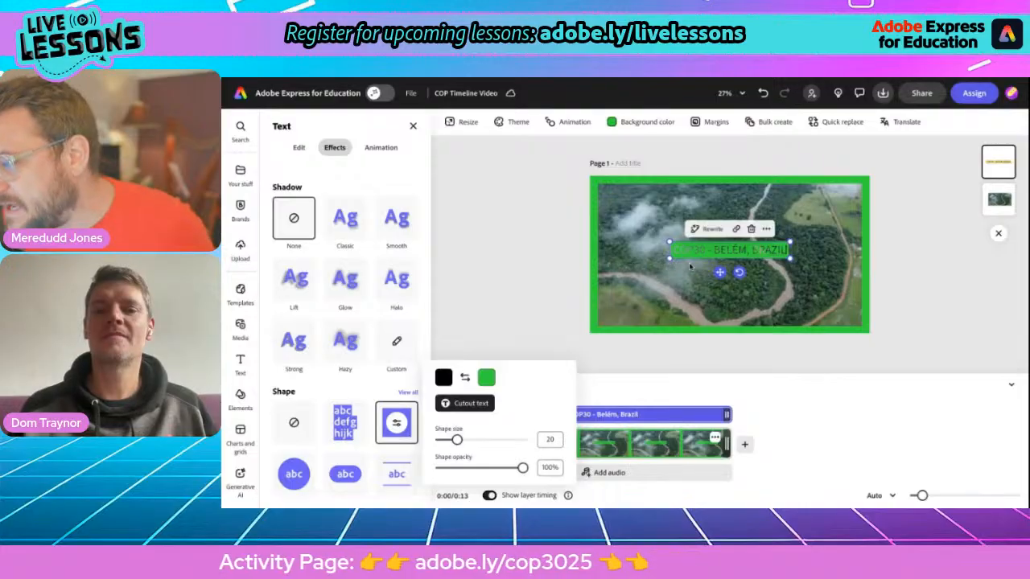
click(789, 258)
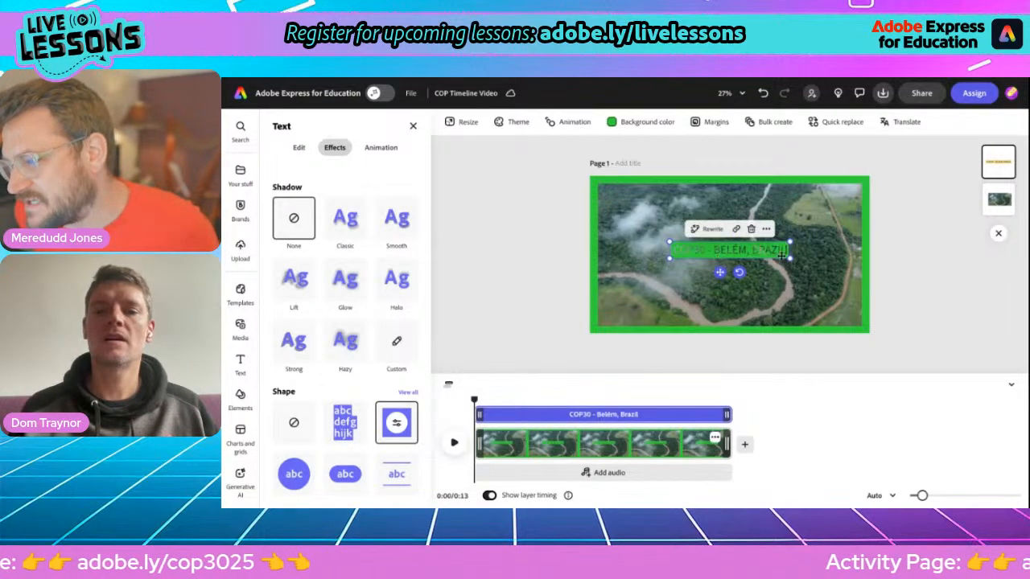
Step: Enlarge the COP30 title, narrow its box slightly and move it up and left
drag(785, 255, 829, 308)
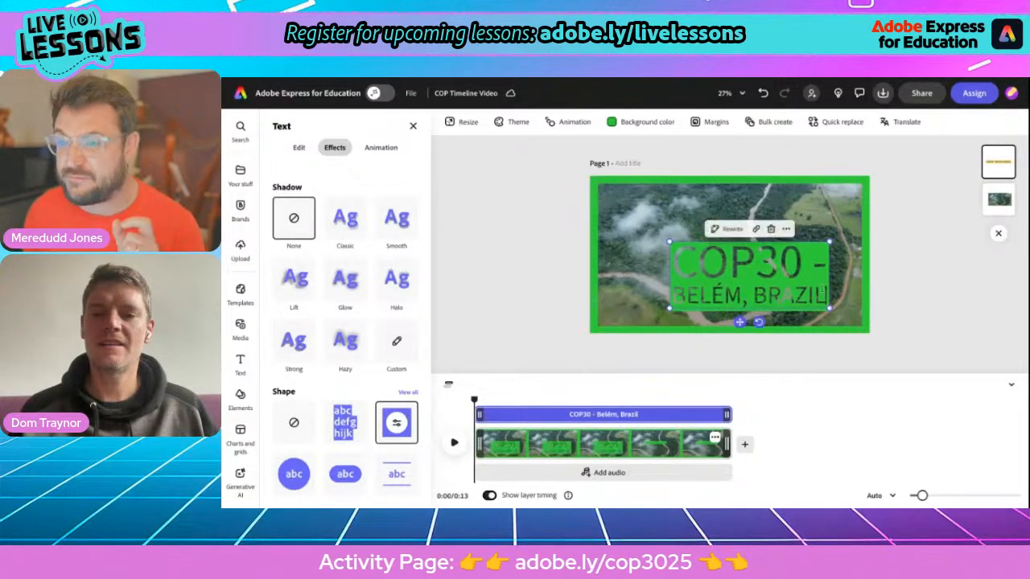
drag(814, 264, 815, 267)
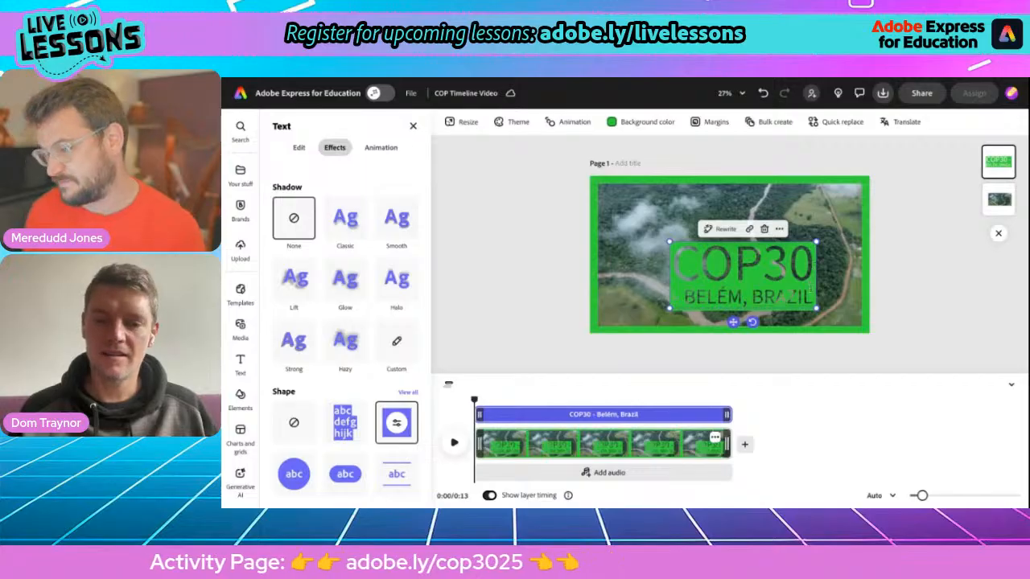
drag(733, 322, 713, 293)
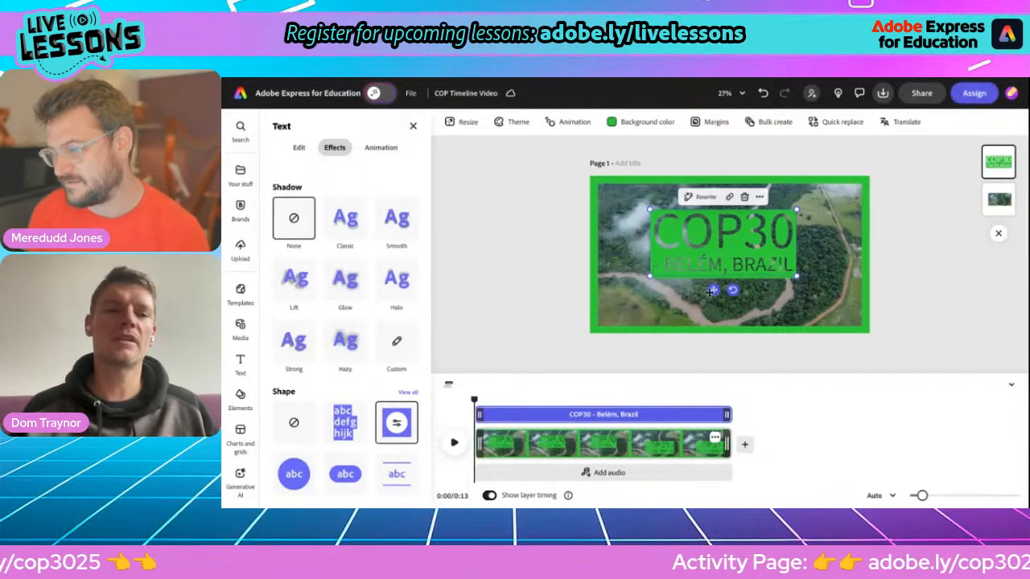
Step: Try Utopia Std and Noto Sans Display fonts, then set the title to Roboto Condensed Bold
click(298, 149)
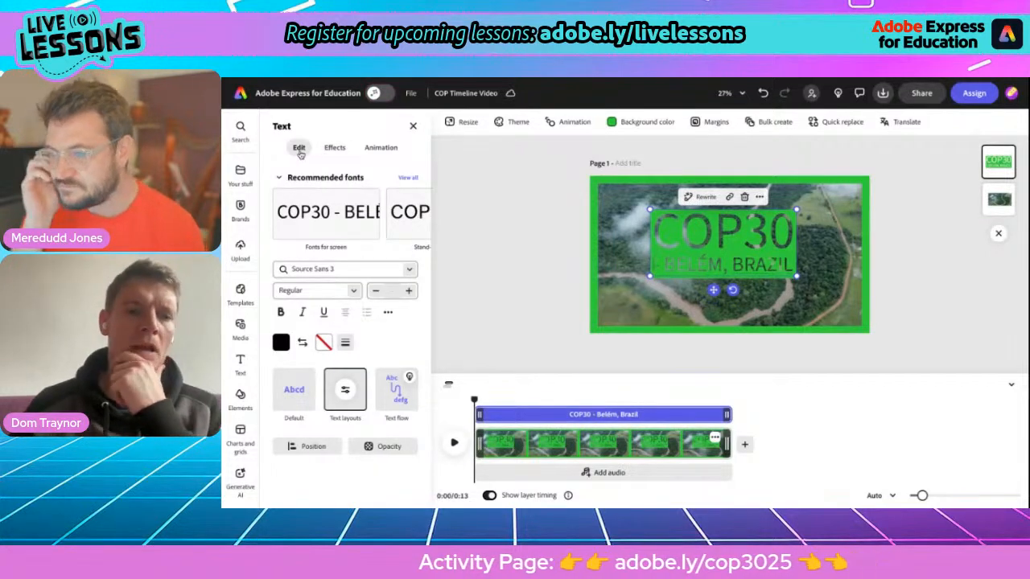
click(406, 178)
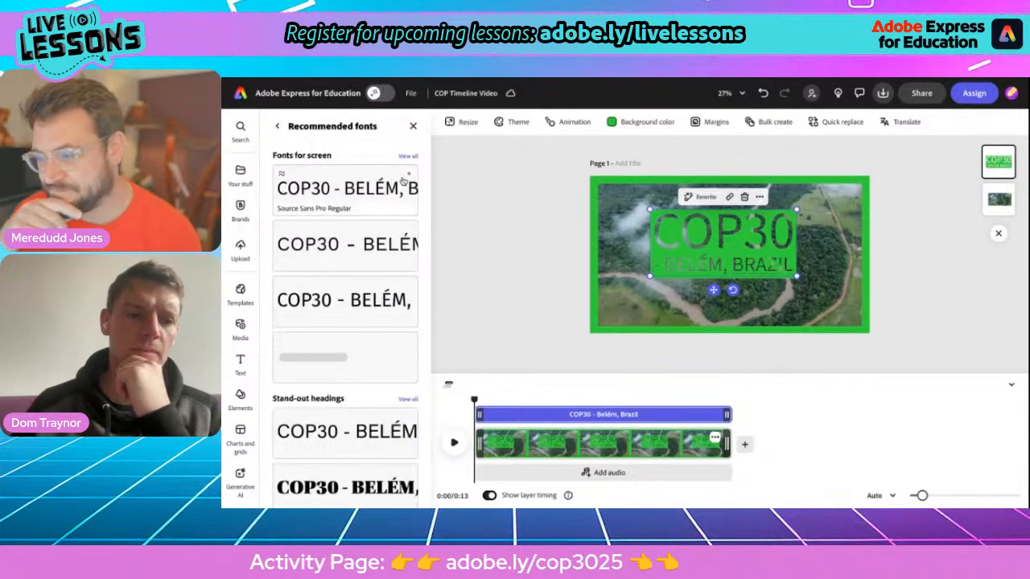
scroll(352, 284, down, 2)
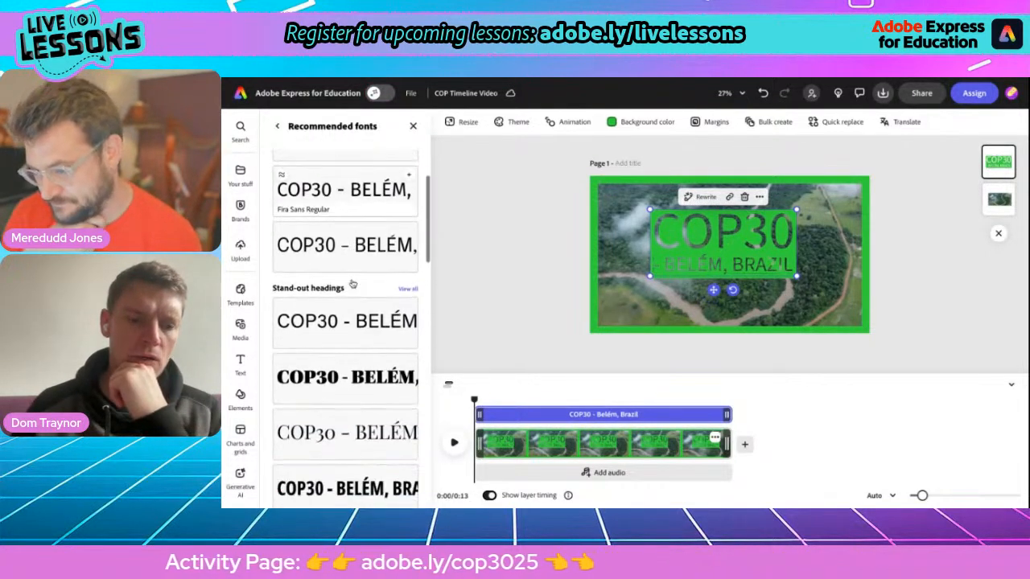
click(328, 382)
scroll(328, 381, down, 3)
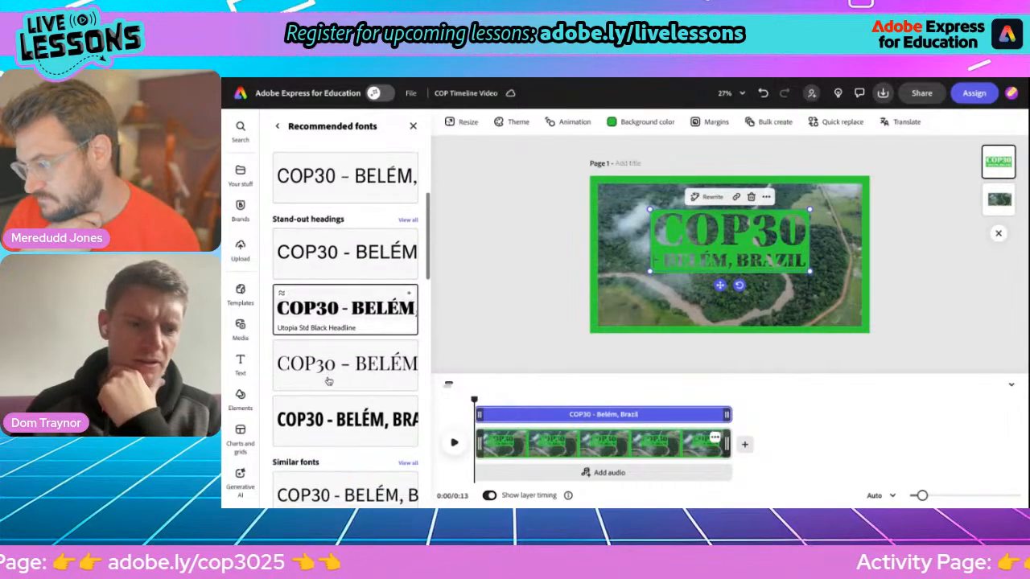
click(327, 296)
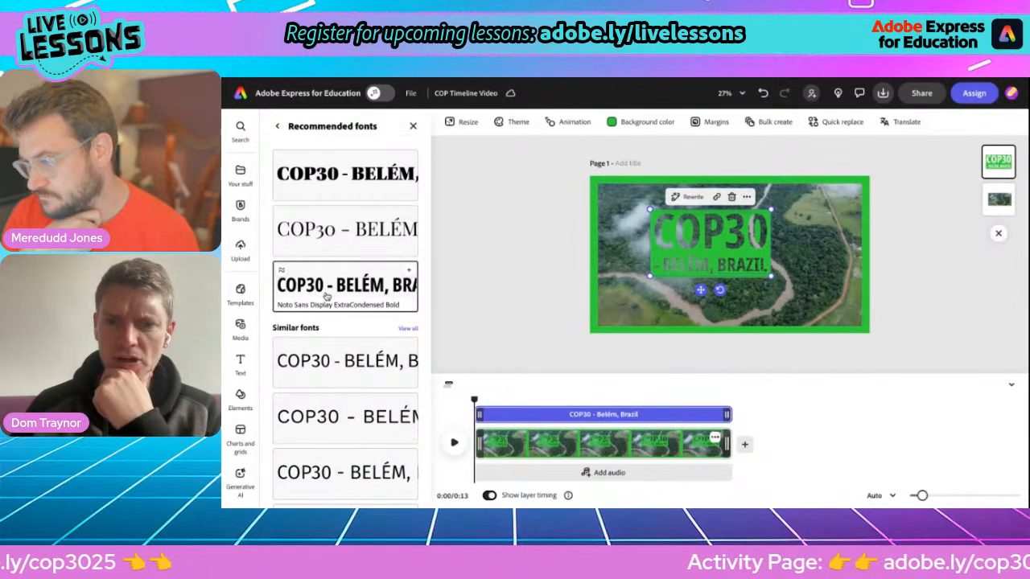
click(281, 272)
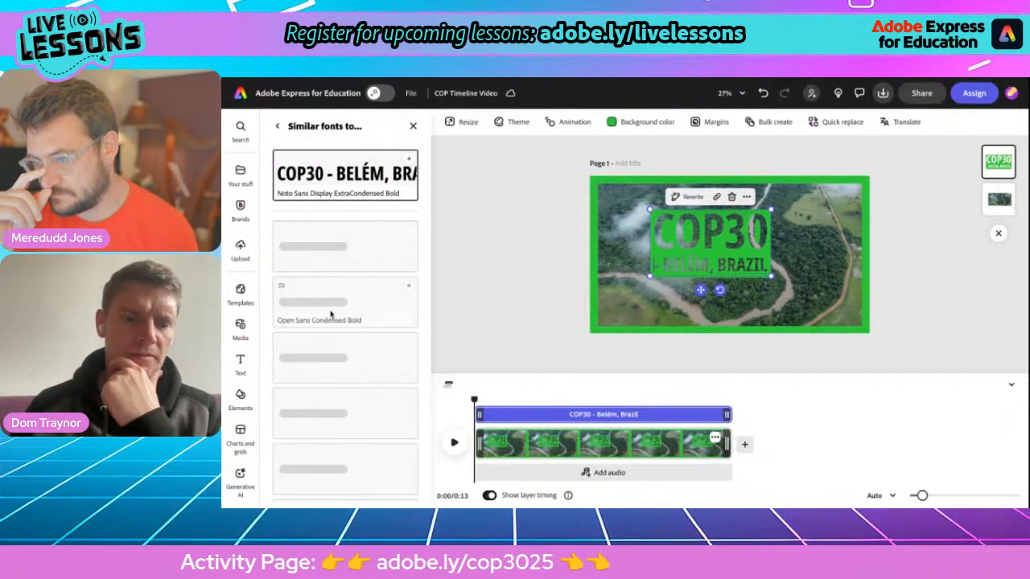
scroll(342, 330, down, 1)
scroll(347, 336, down, 3)
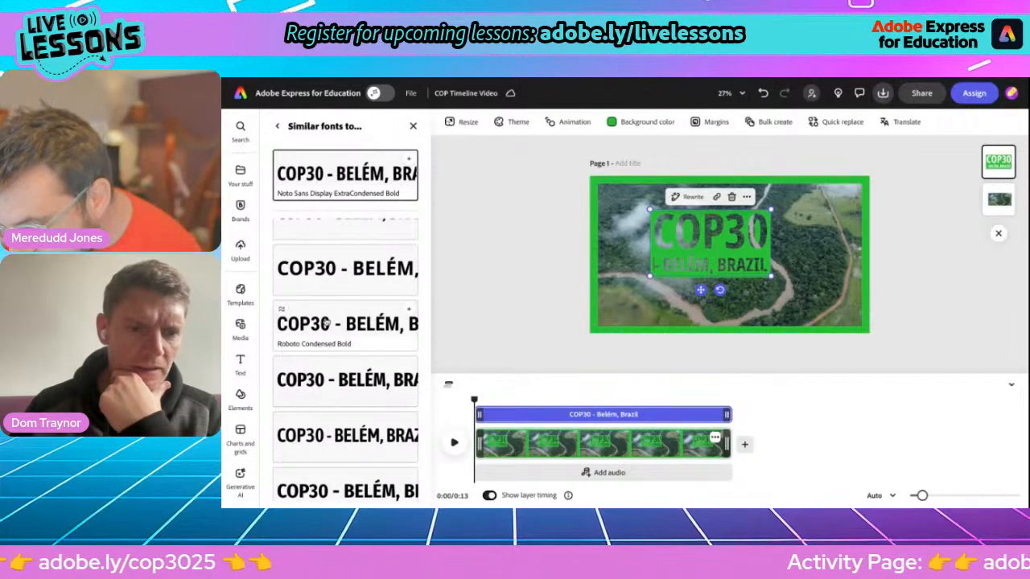
click(325, 322)
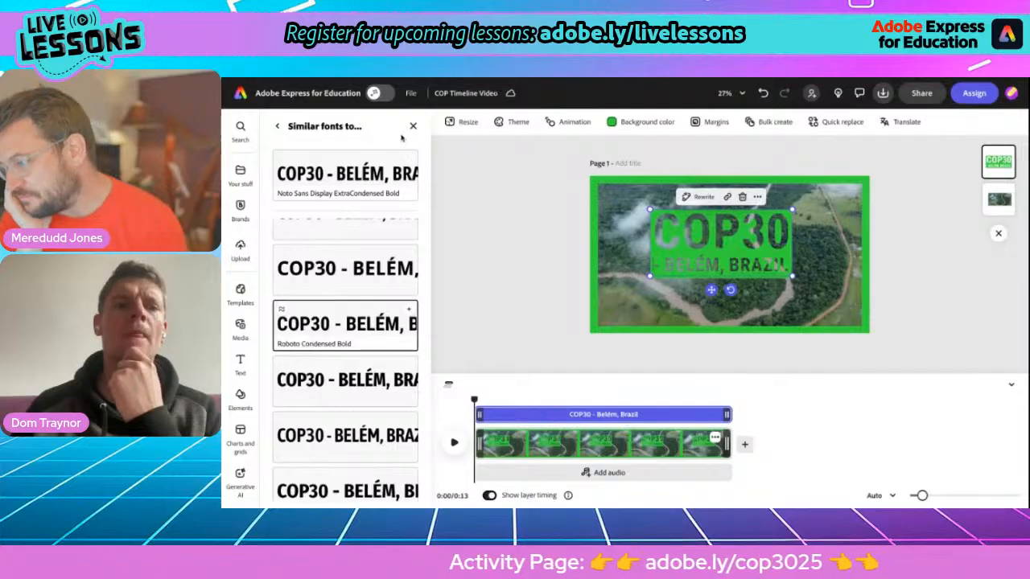
click(278, 127)
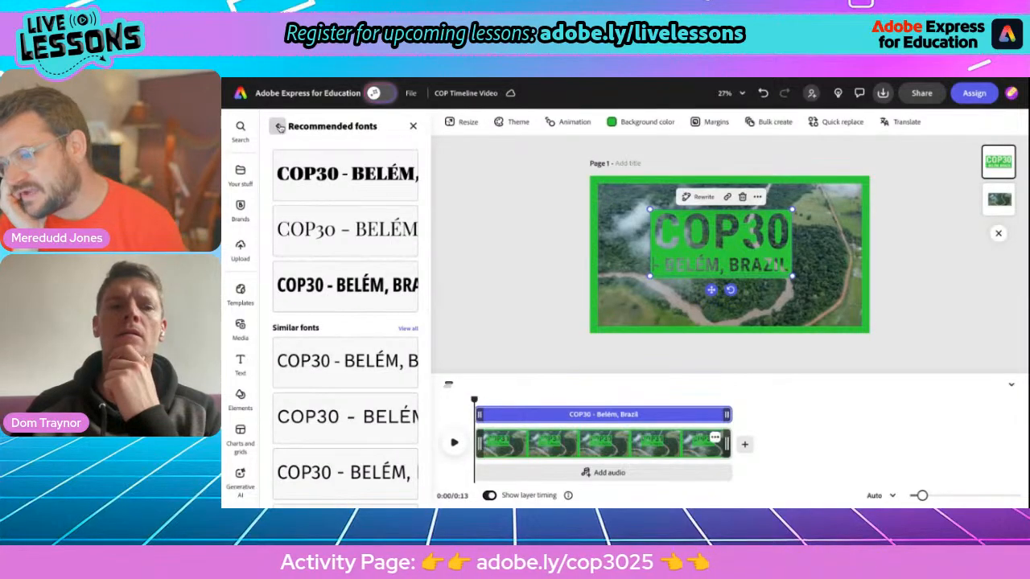
click(278, 126)
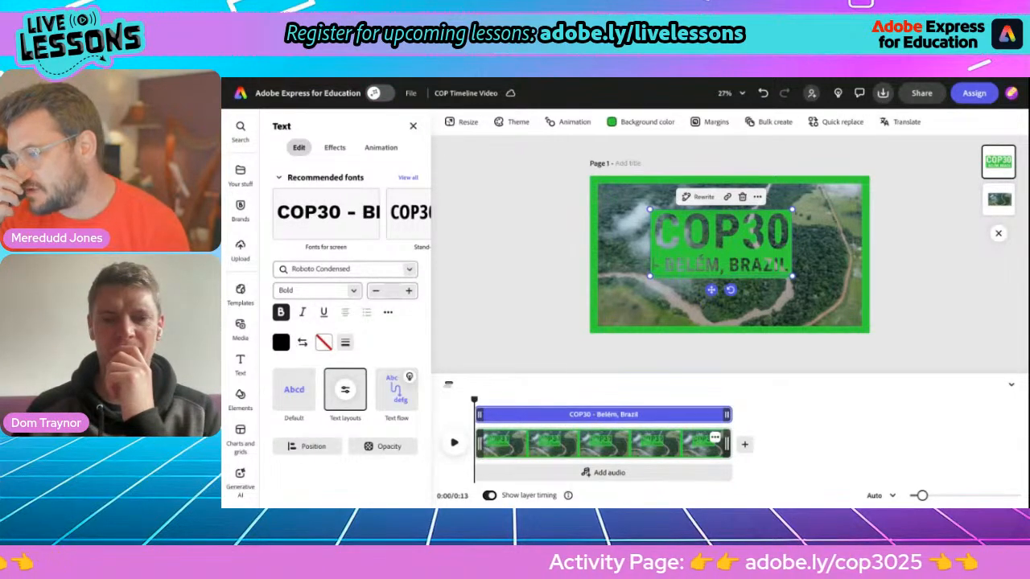
Step: Apply the Darken tone to the river video and reduce its strength to 20
click(624, 280)
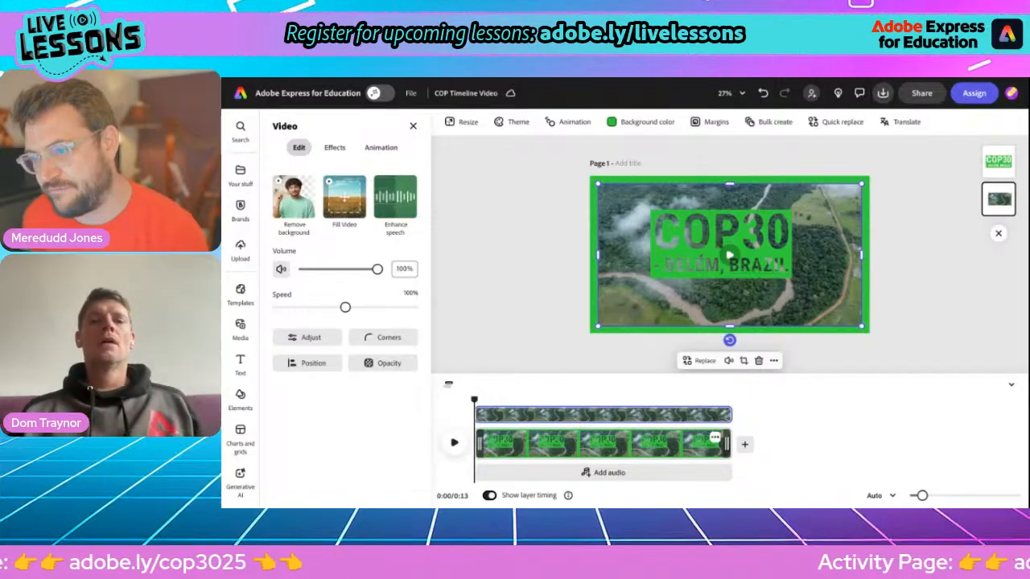
click(335, 150)
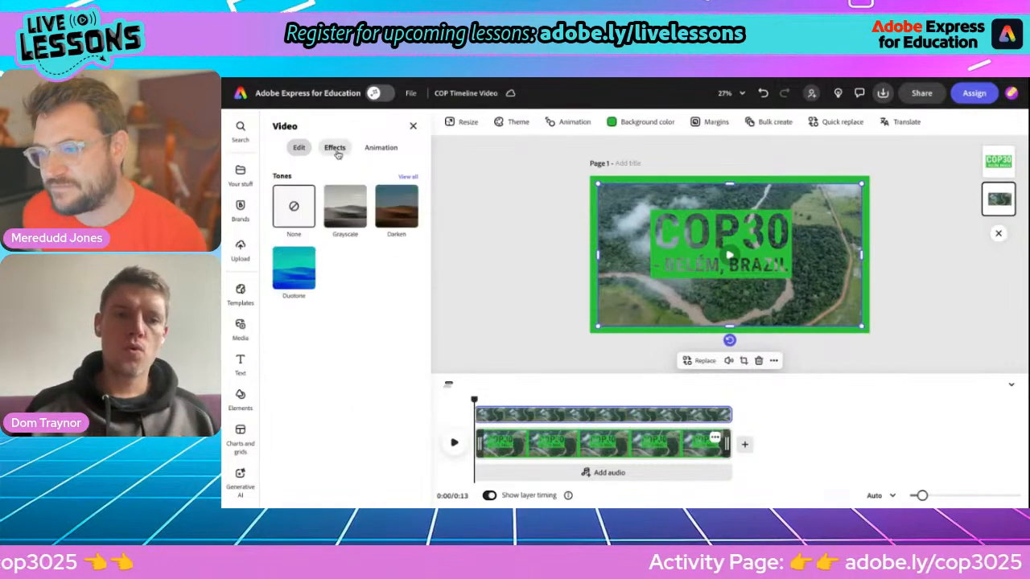
click(390, 215)
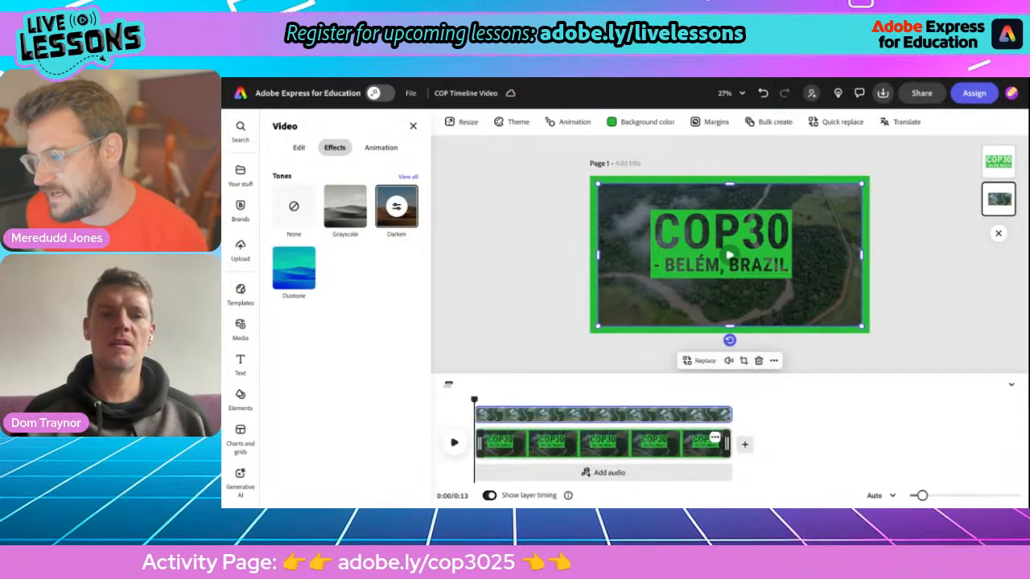
click(396, 207)
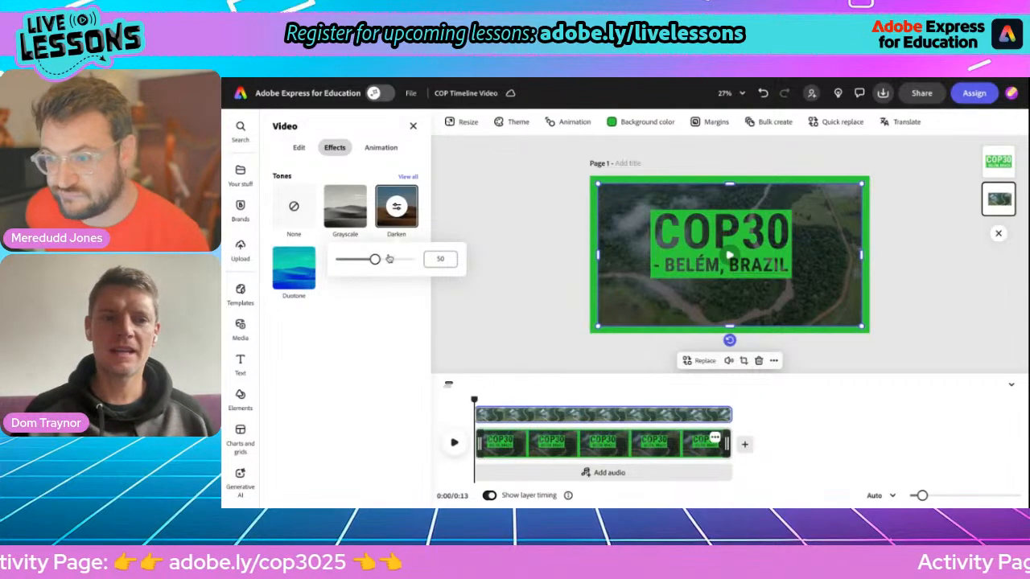
drag(375, 259, 353, 259)
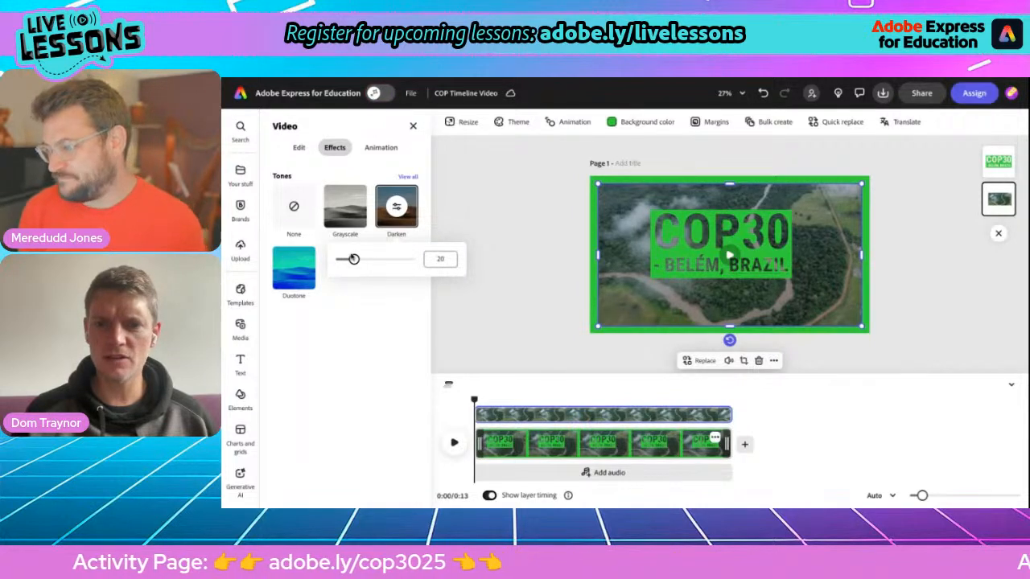
click(404, 303)
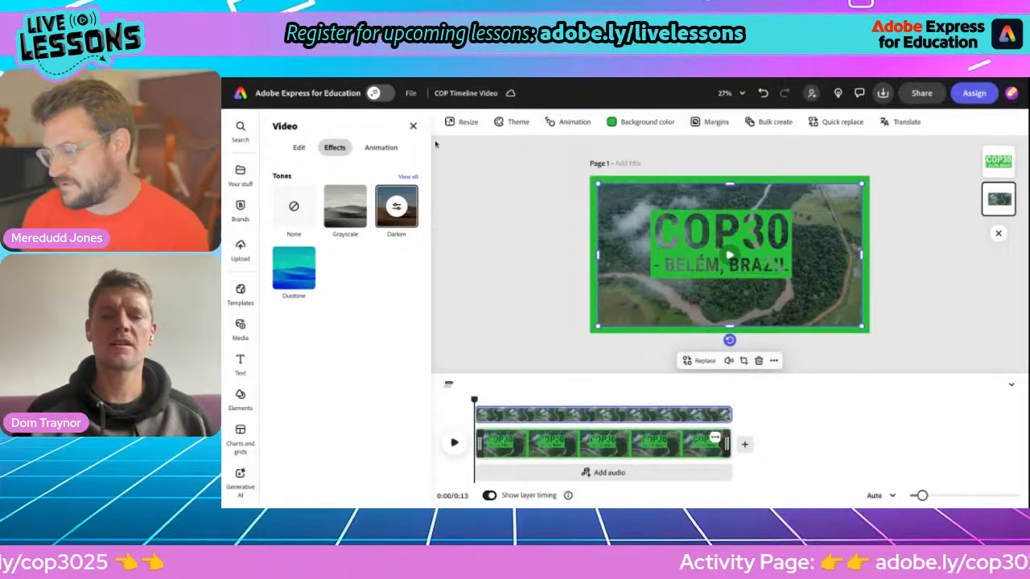
click(572, 255)
Step: Drag the COP30 title block into the upper-left corner of the page
click(678, 247)
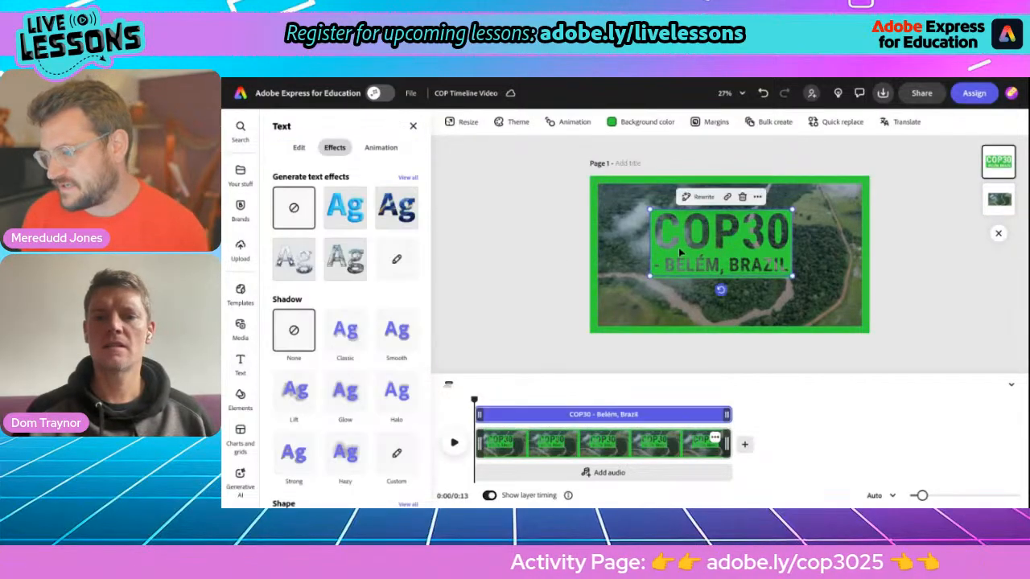
drag(664, 244, 626, 232)
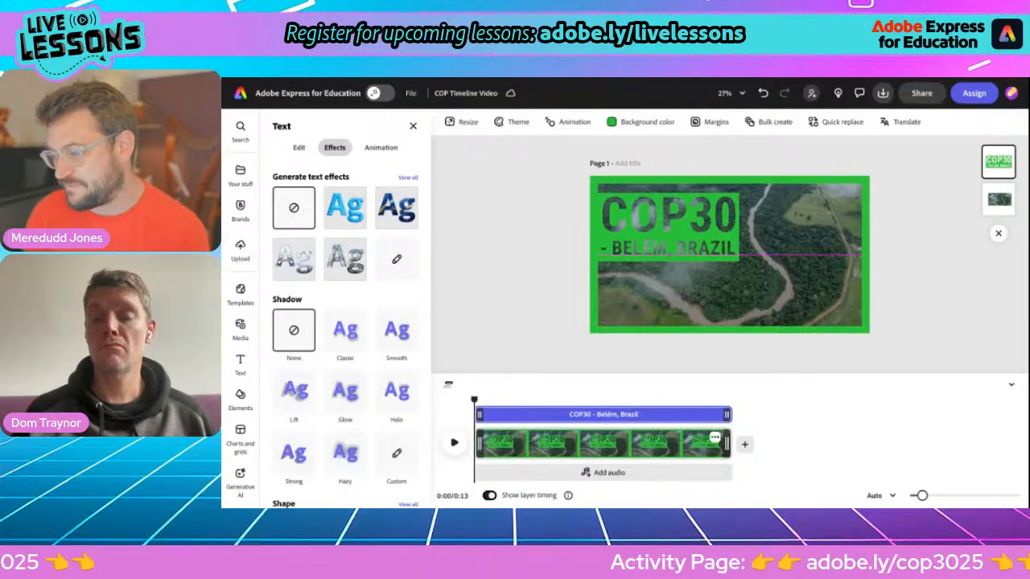
drag(626, 231, 626, 232)
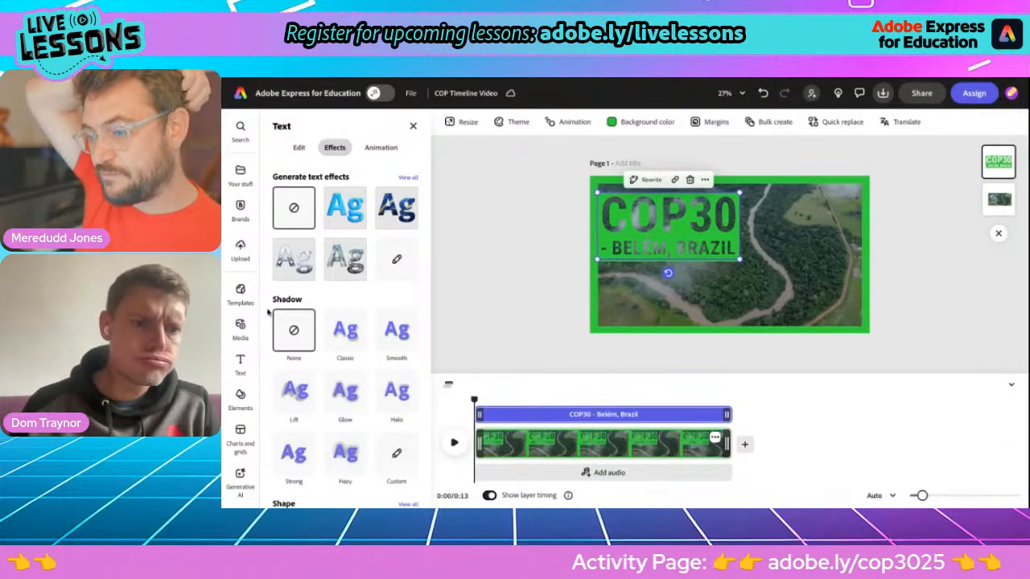
Step: Search stock videos for 'amazon wildlife' and select the toucan clip to show its add options
click(239, 326)
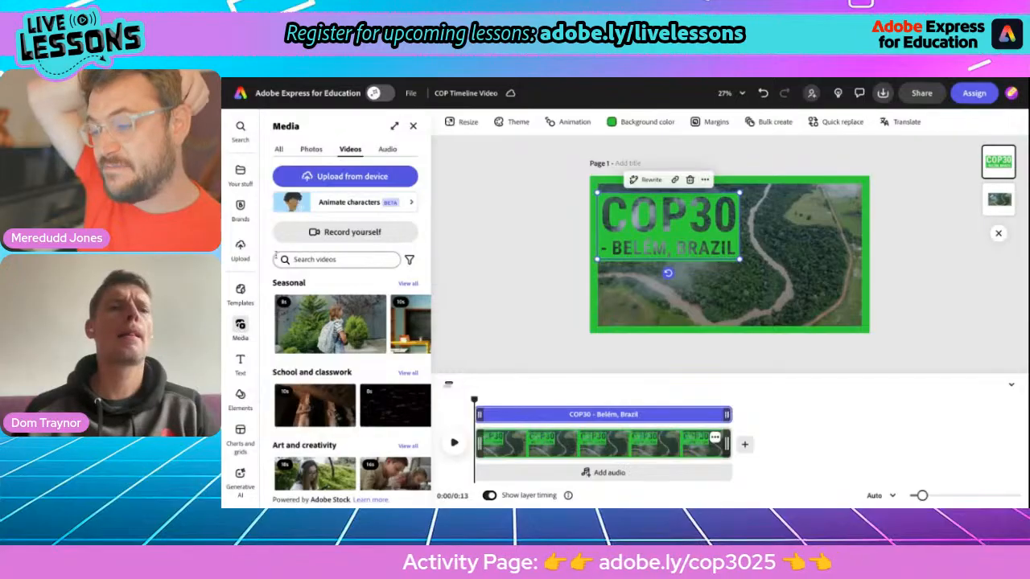
click(320, 261)
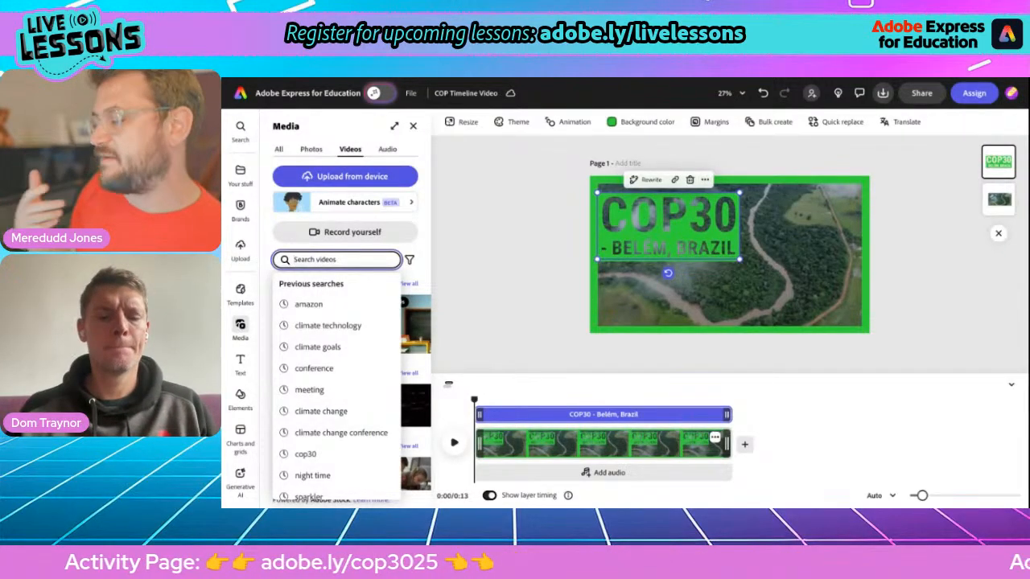
text(amazon wildlife)
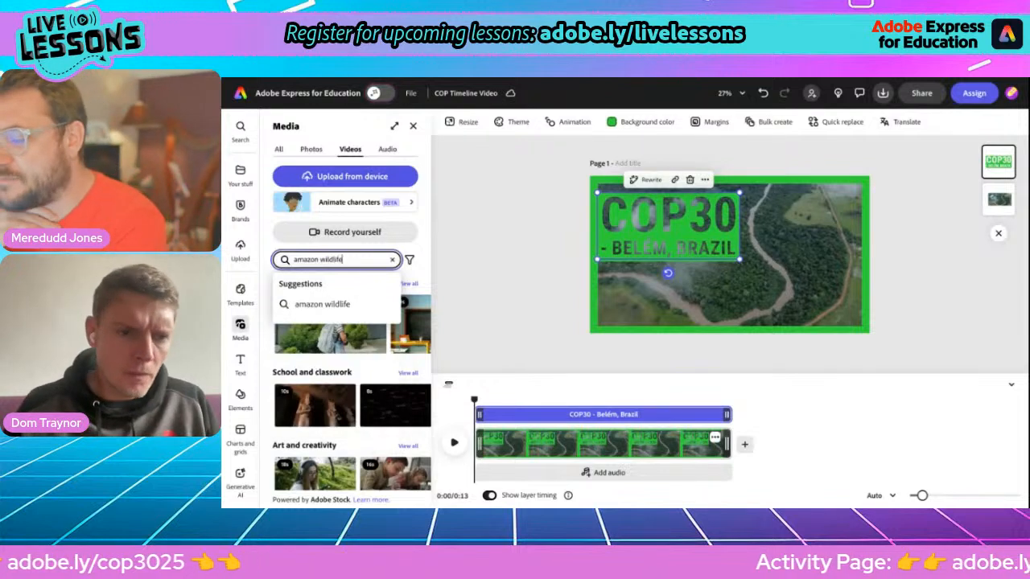
key(Return)
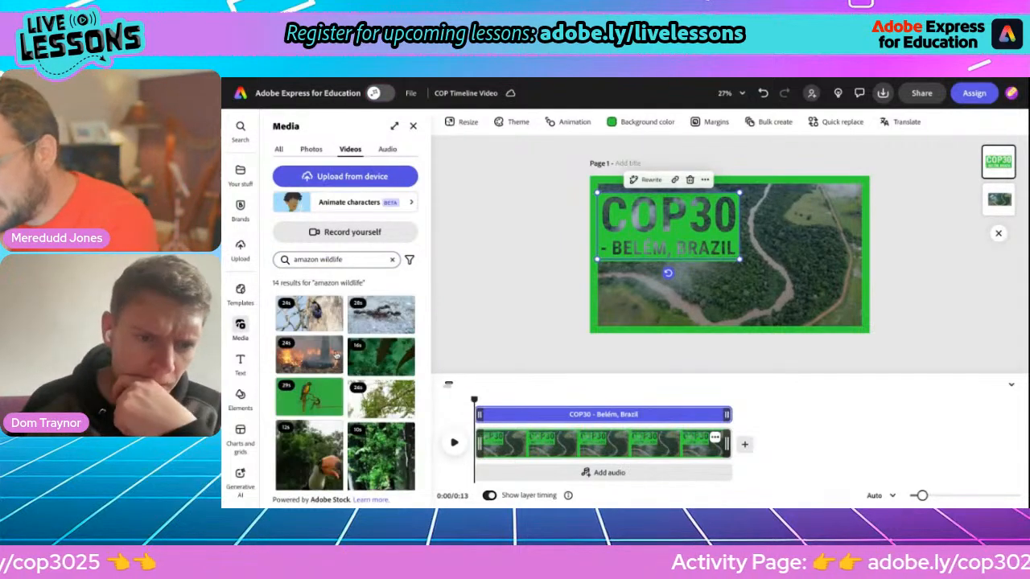
scroll(357, 445, down, 3)
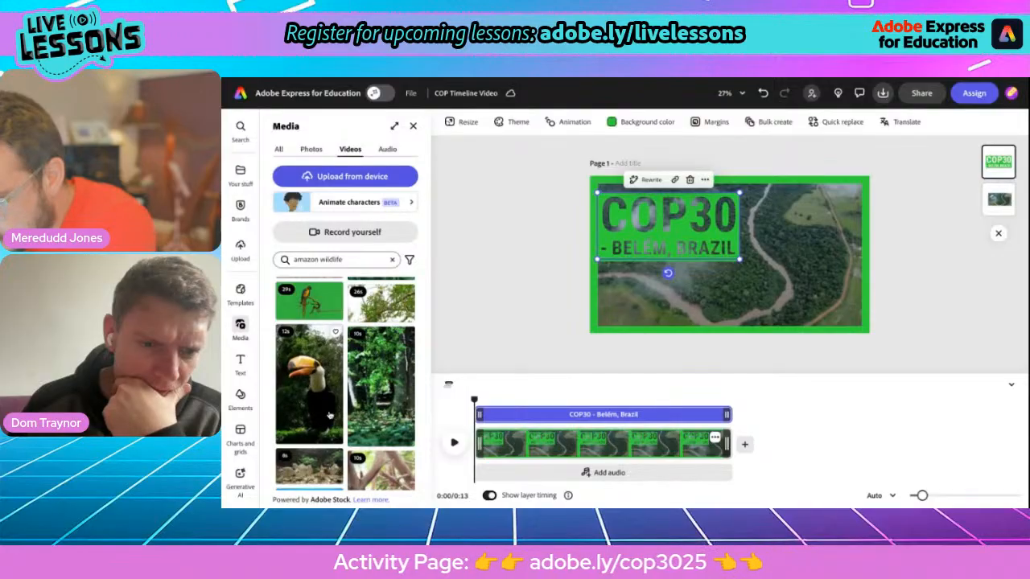
scroll(330, 416, down, 1)
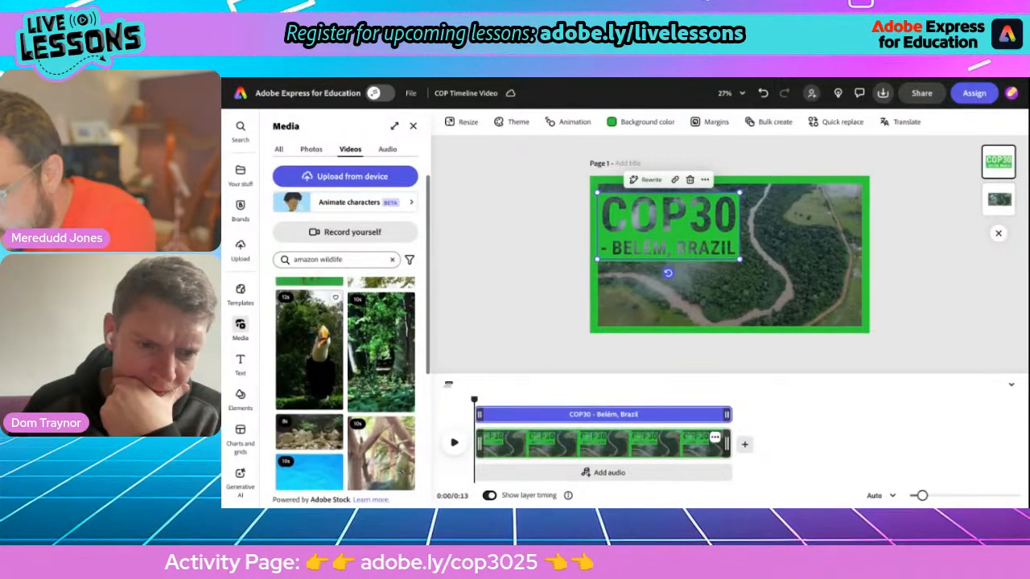
click(314, 358)
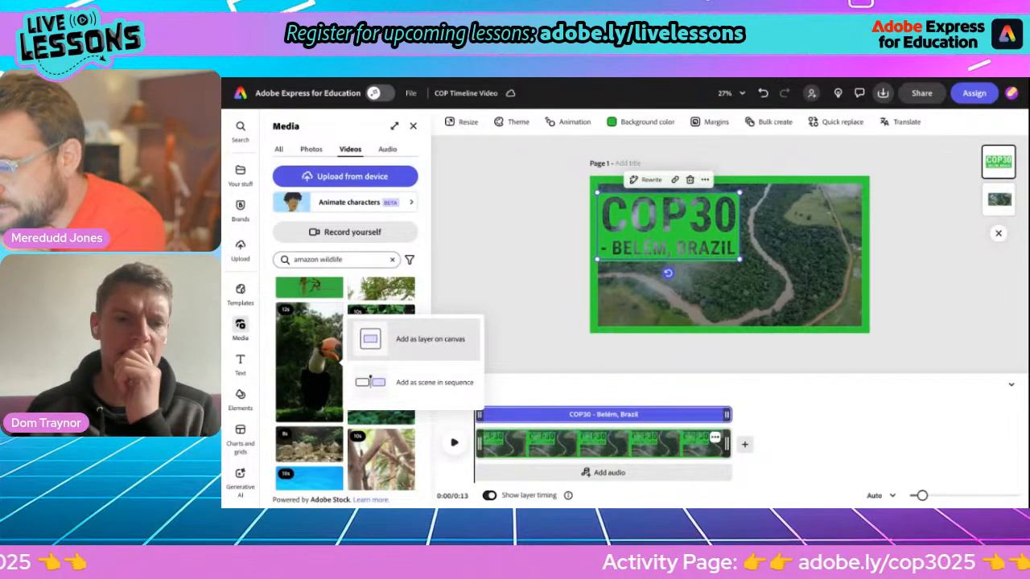
Step: Place the toucan clip on page 1 and move it to the right side
click(418, 338)
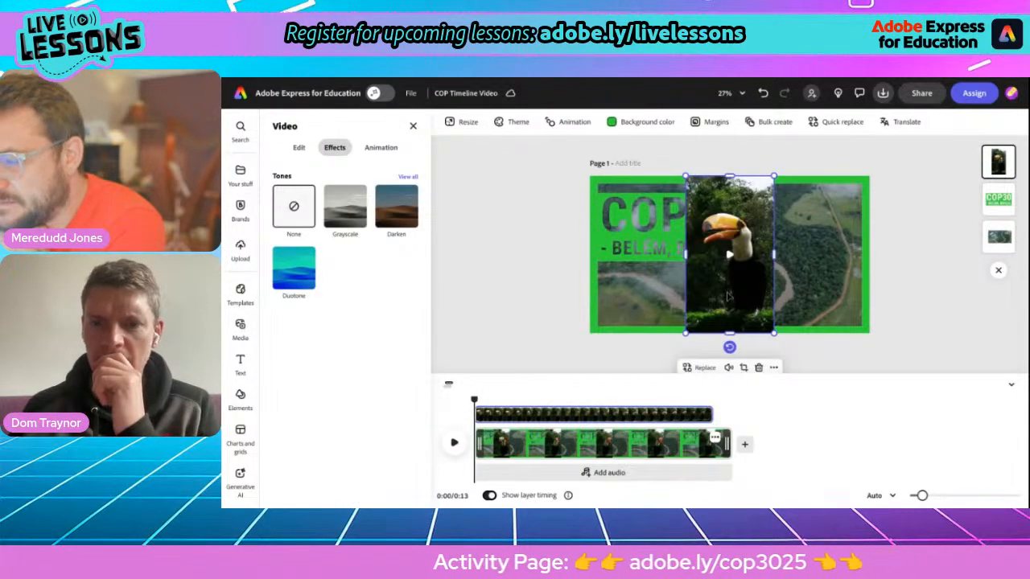
drag(726, 295, 814, 280)
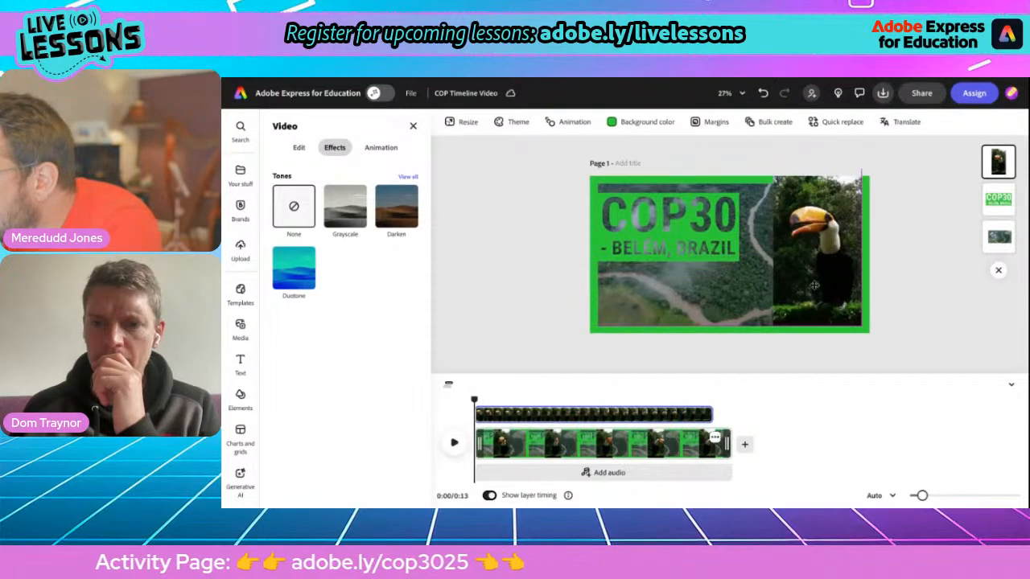
click(814, 285)
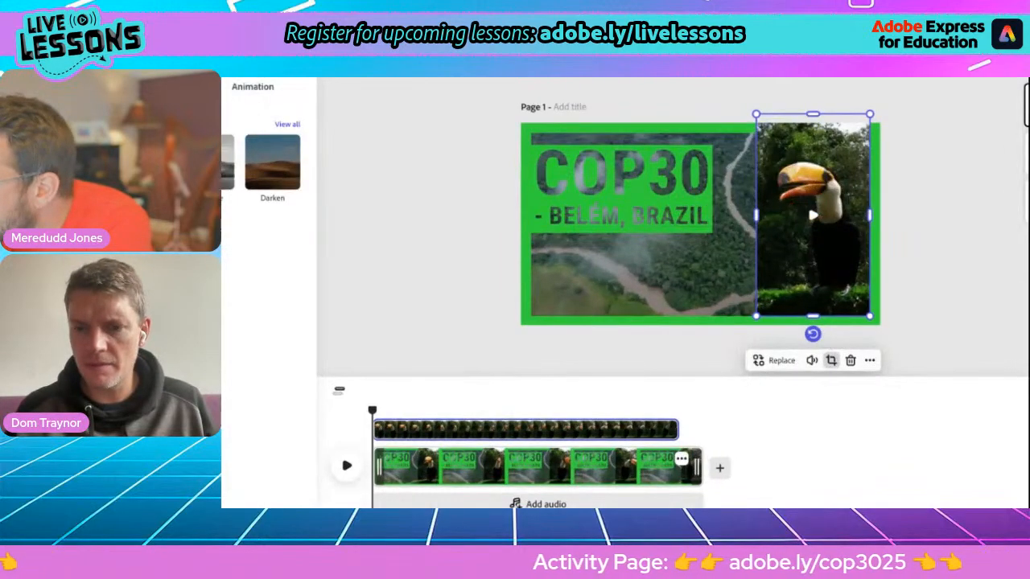
Step: Crop the toucan video to the circle preset and adjust the bird's framing inside it
click(832, 362)
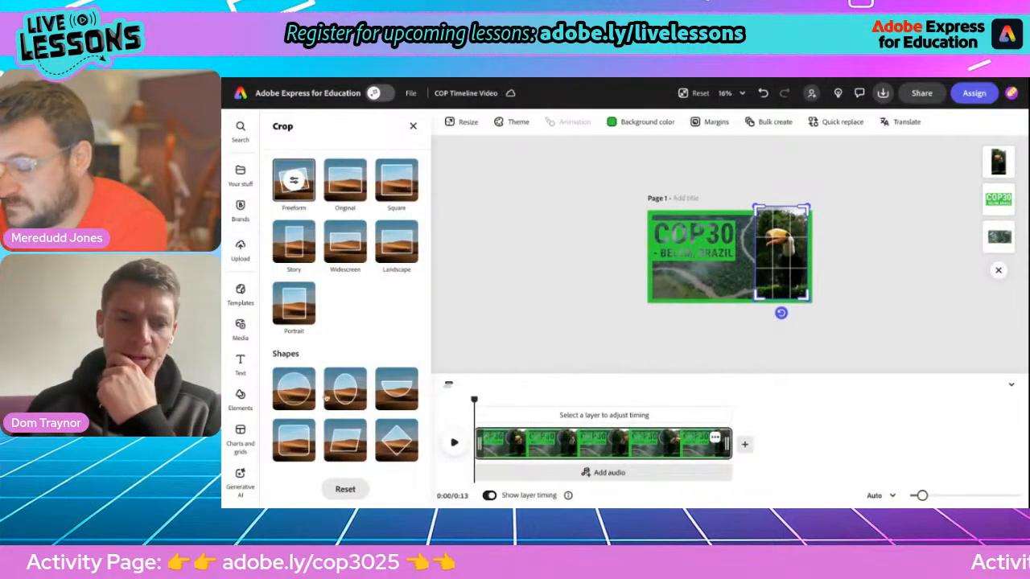
click(295, 395)
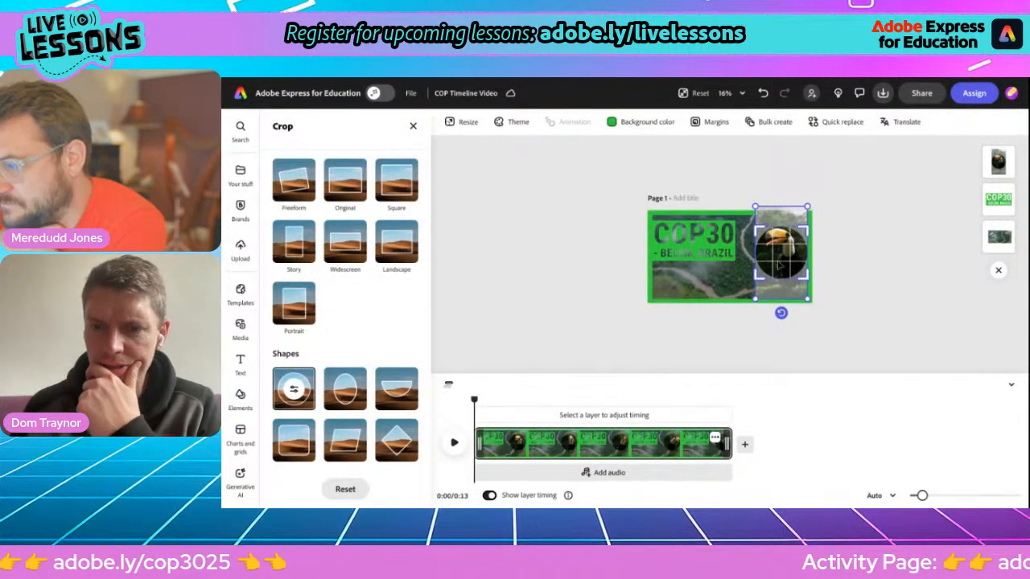
drag(785, 253, 784, 257)
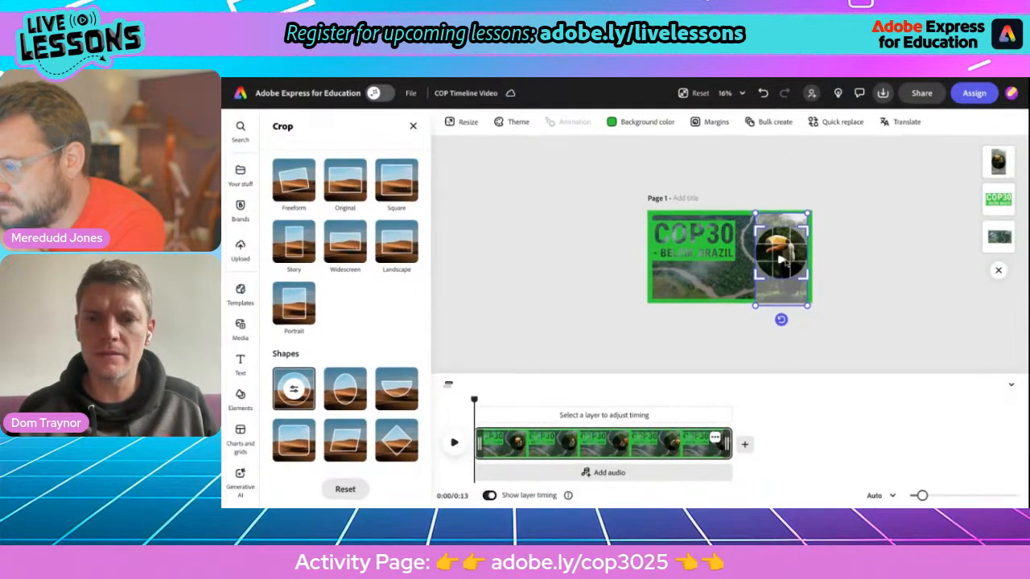
click(478, 266)
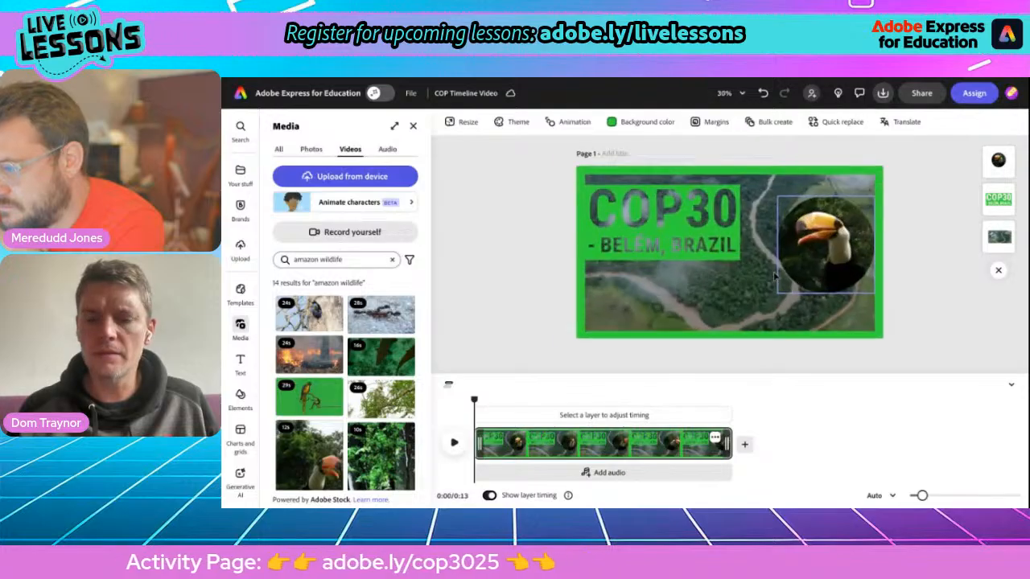
click(804, 263)
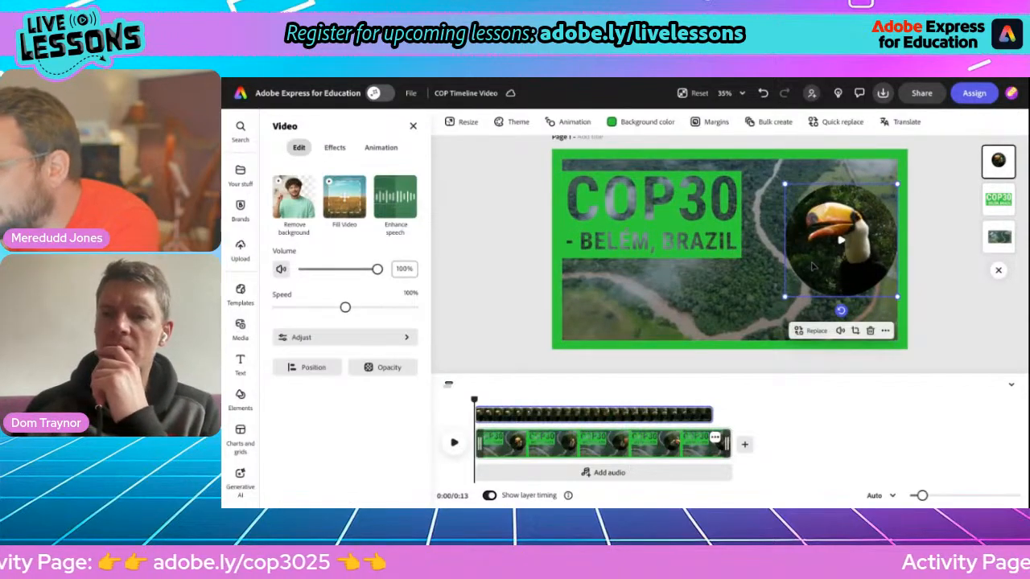
Step: Nudge the toucan circle slightly up and left, then bring up the Elements library
drag(806, 262, 825, 232)
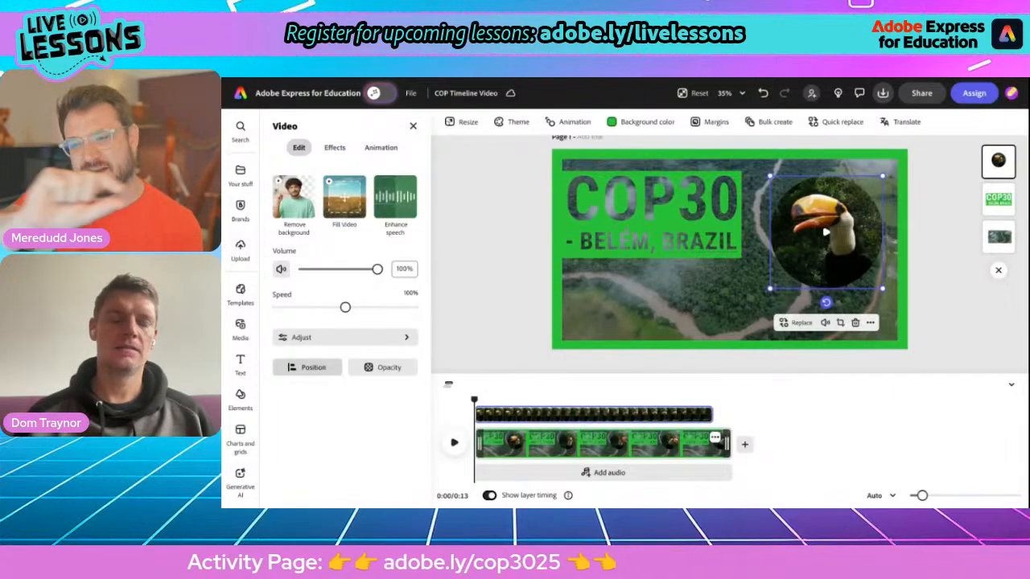
click(239, 396)
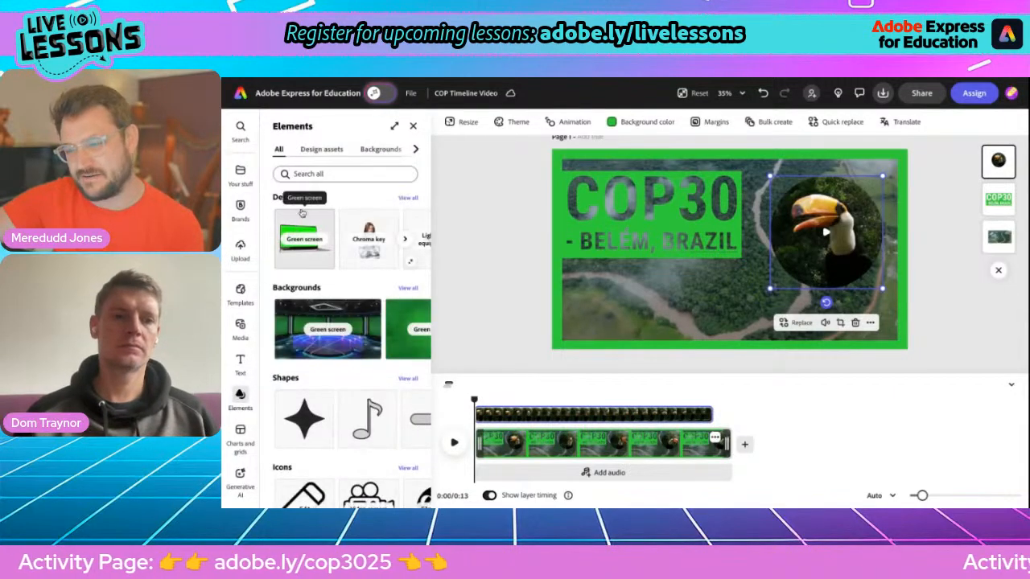
Step: Search Elements for 'line' and add the plain straight line from all Shapes results
click(311, 174)
text(l)
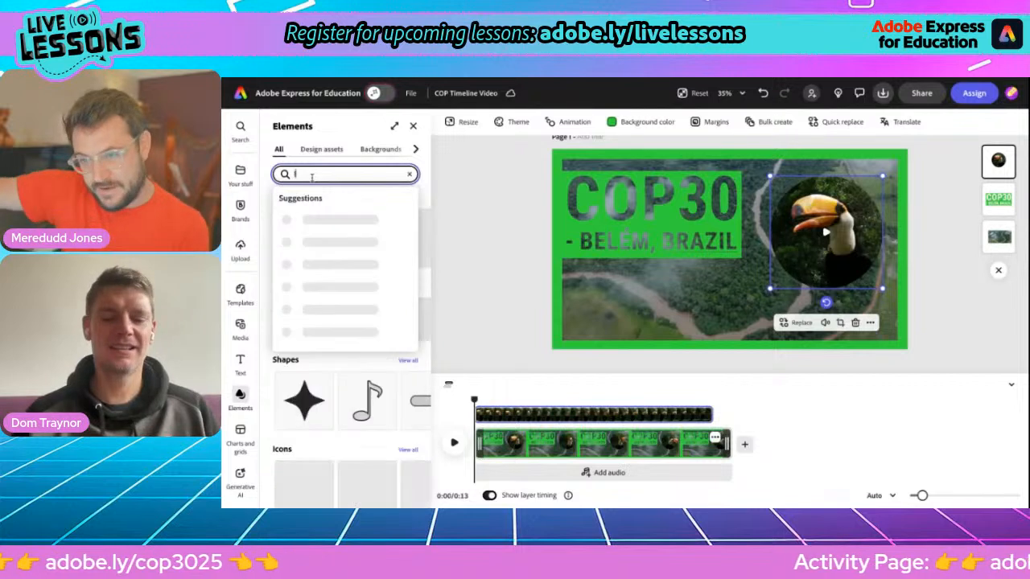
text(ine)
key(Return)
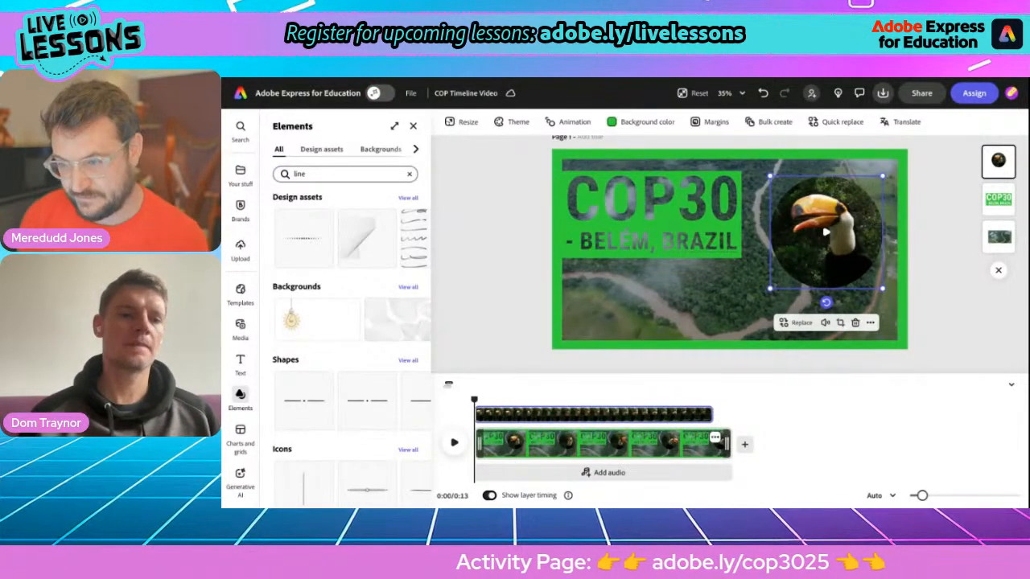
click(412, 126)
click(414, 126)
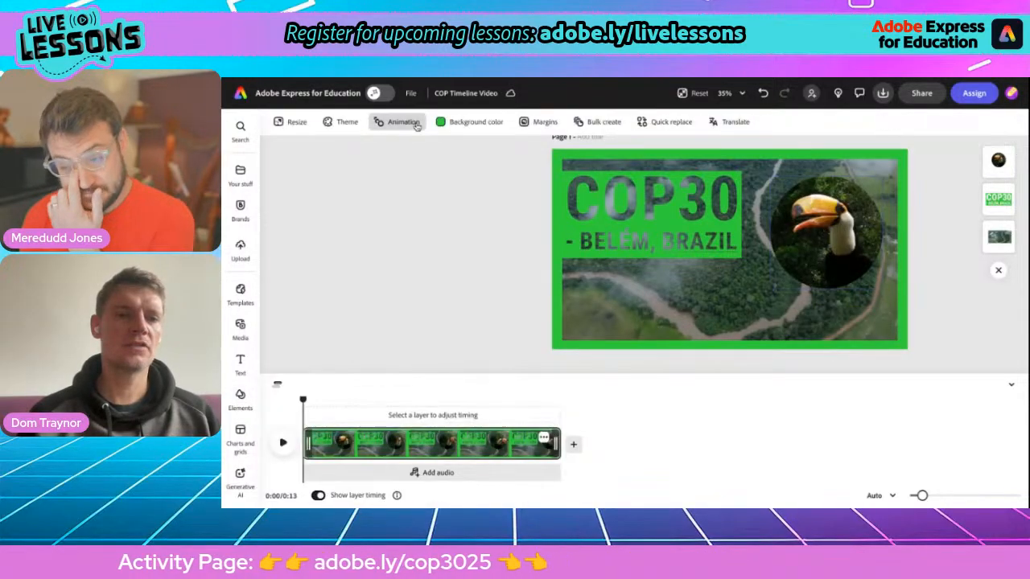
click(240, 394)
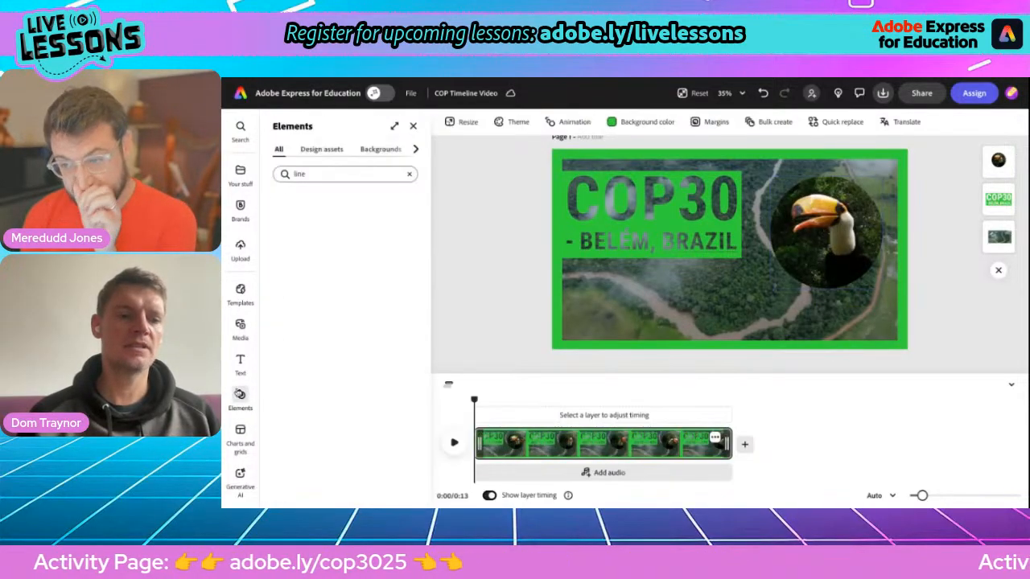
click(308, 177)
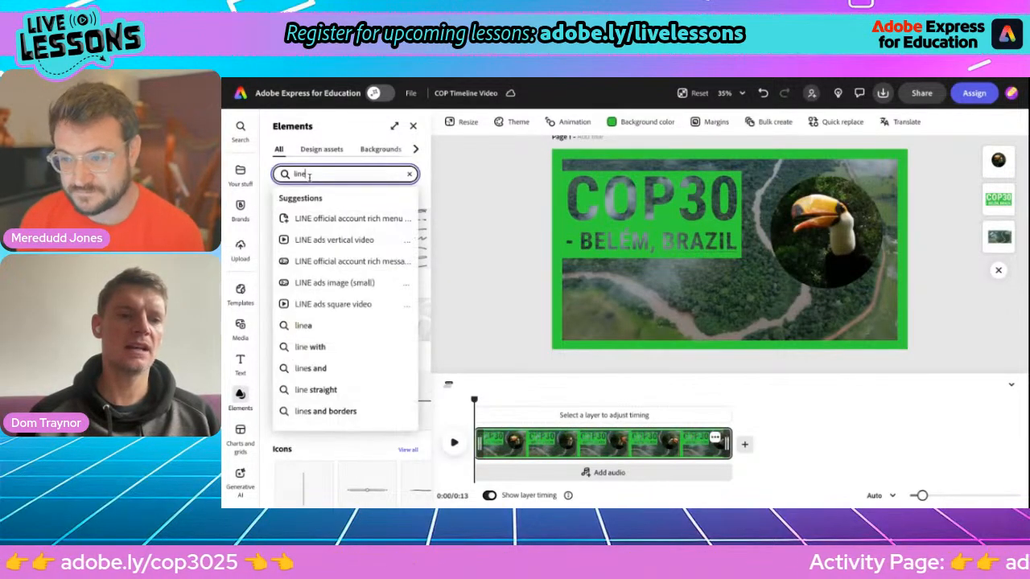
click(431, 188)
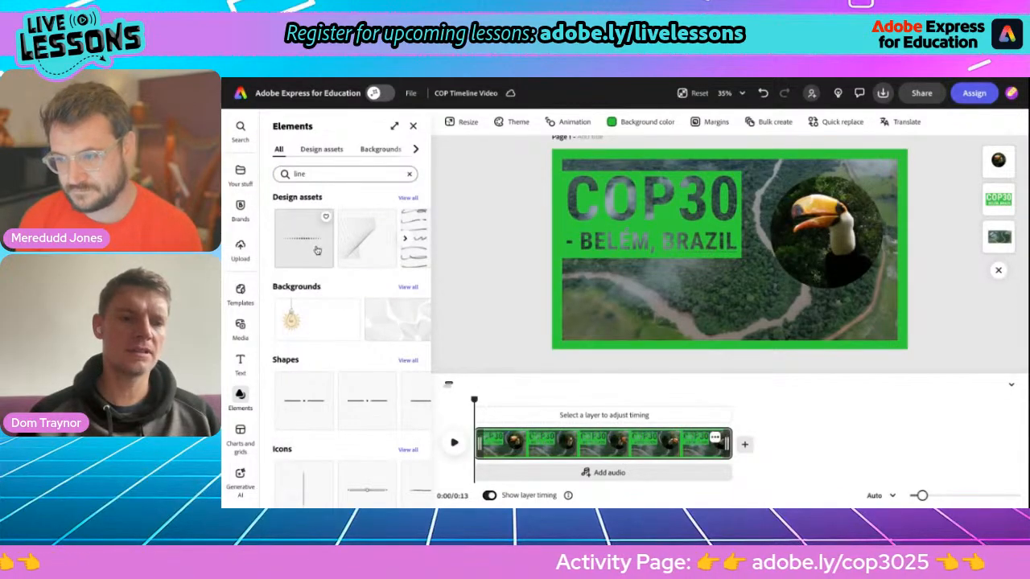
click(408, 361)
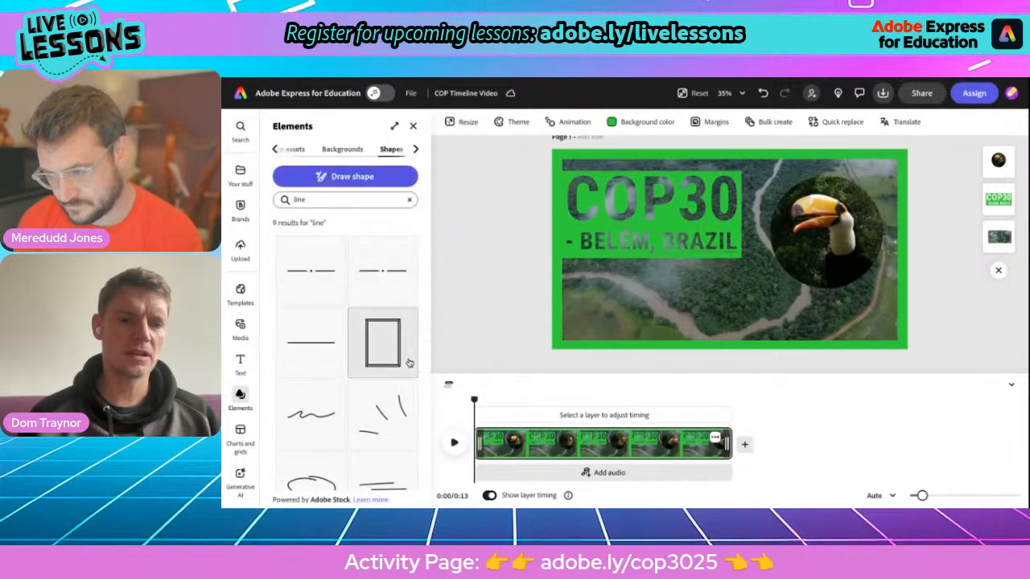
click(302, 348)
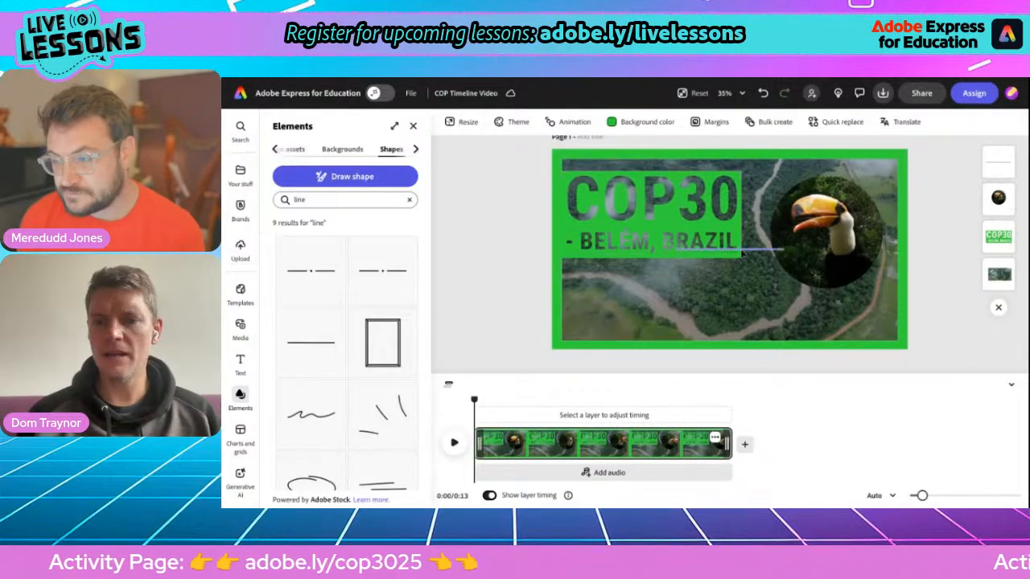
Step: Move the line lower and make it yellow with border thickness 38
drag(737, 268, 703, 305)
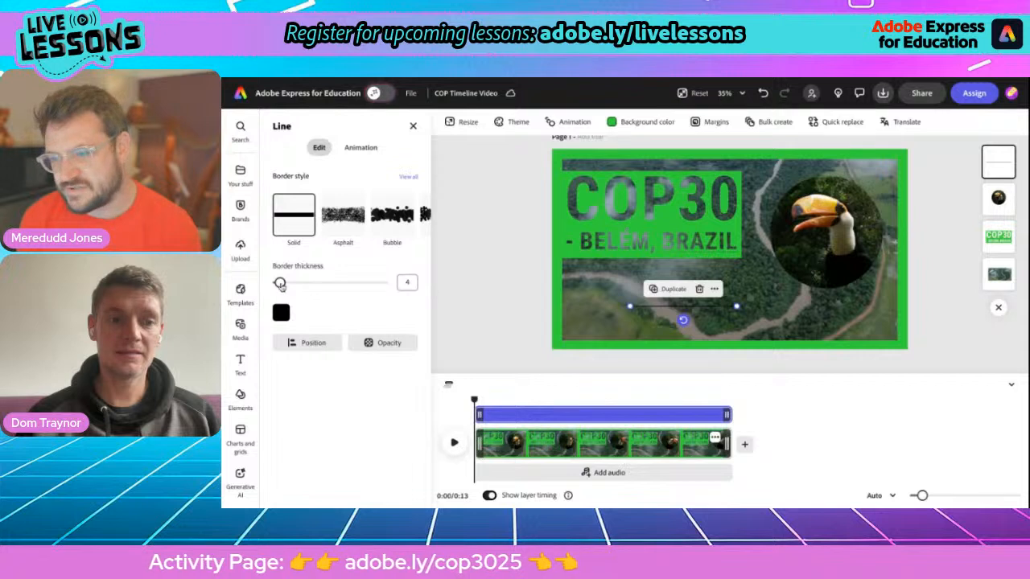
drag(279, 283, 303, 283)
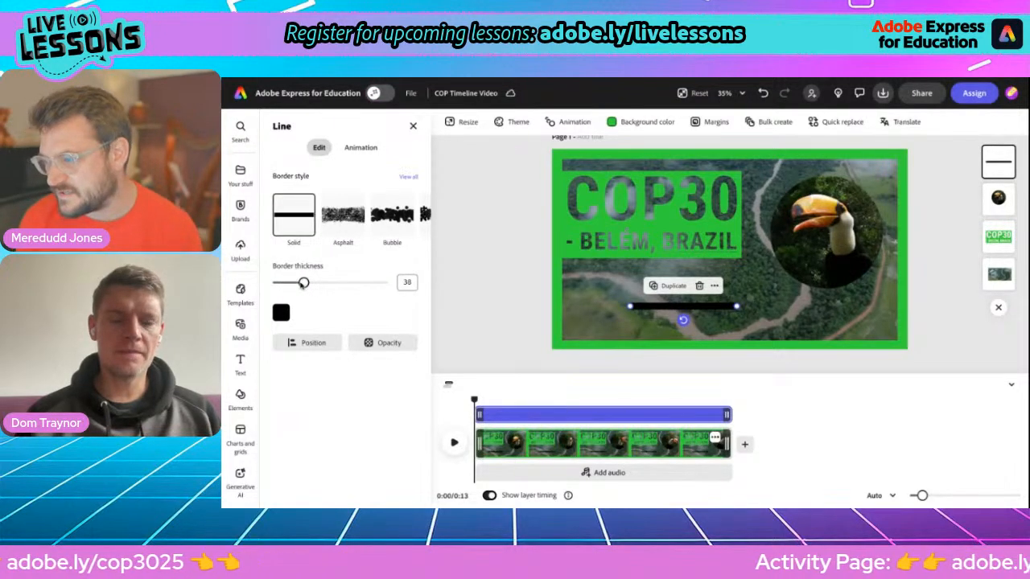
click(280, 313)
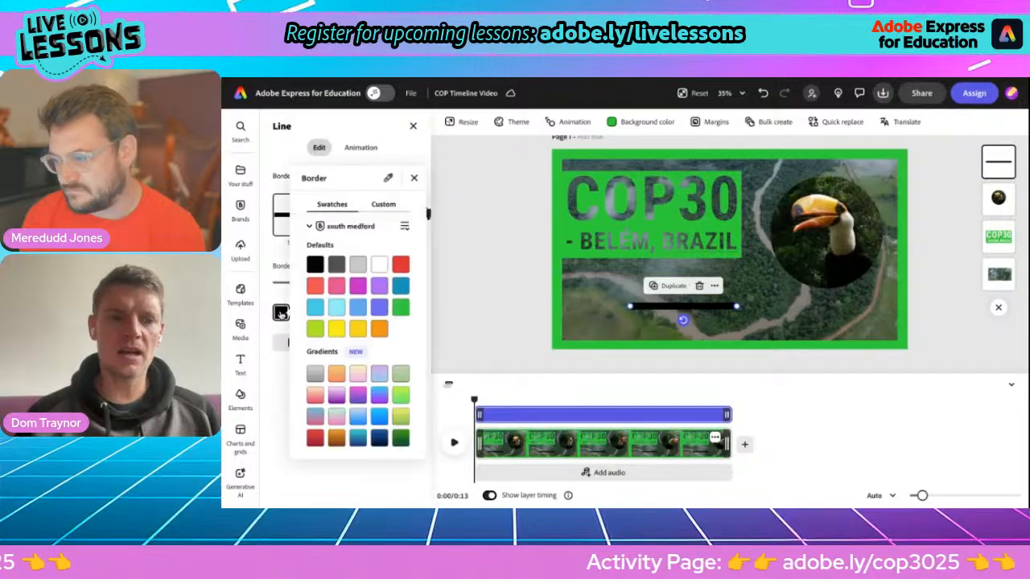
click(337, 344)
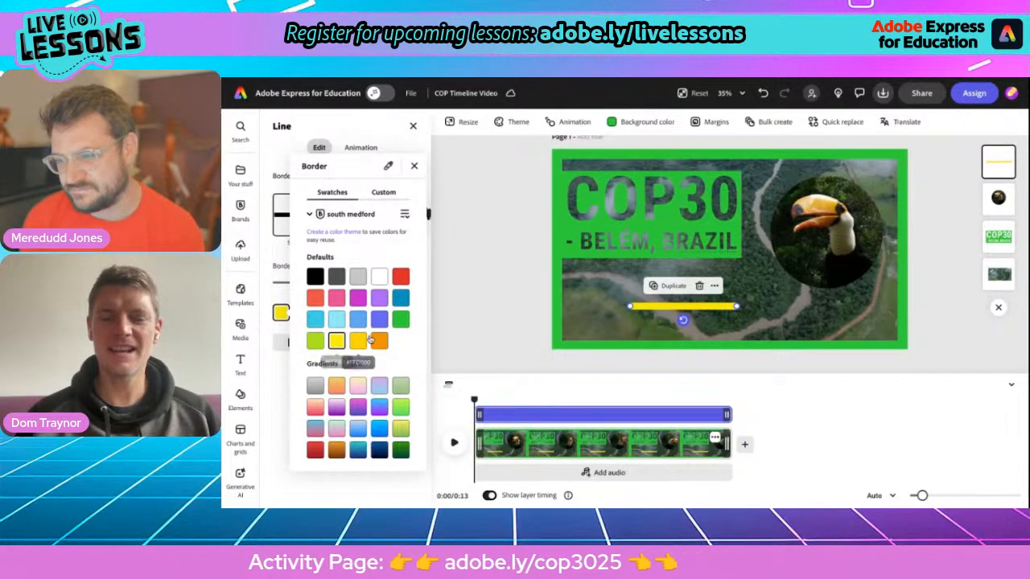
click(428, 337)
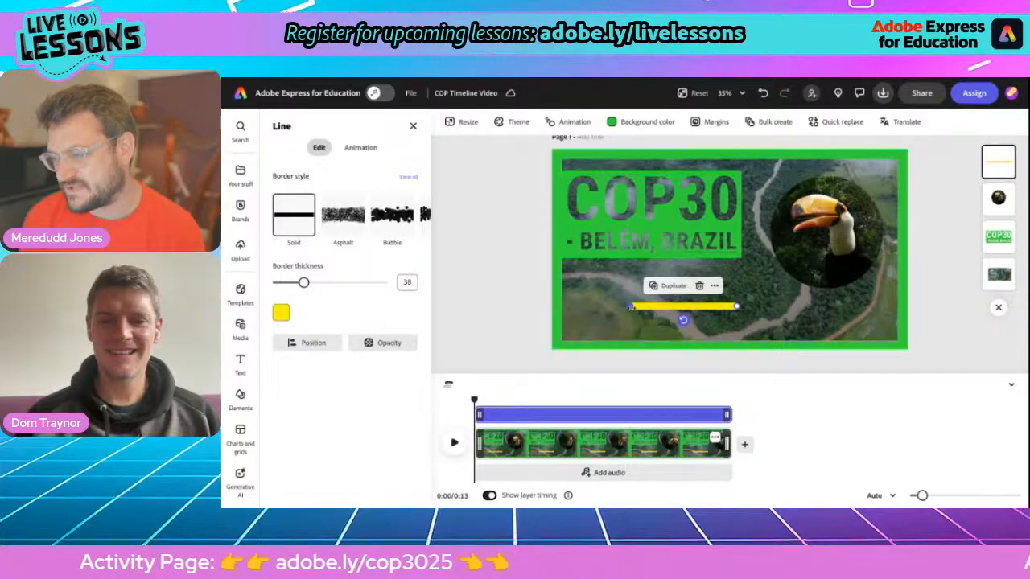
Step: Stretch the yellow bar to both page edges and settle it near the page bottom
drag(628, 307, 629, 306)
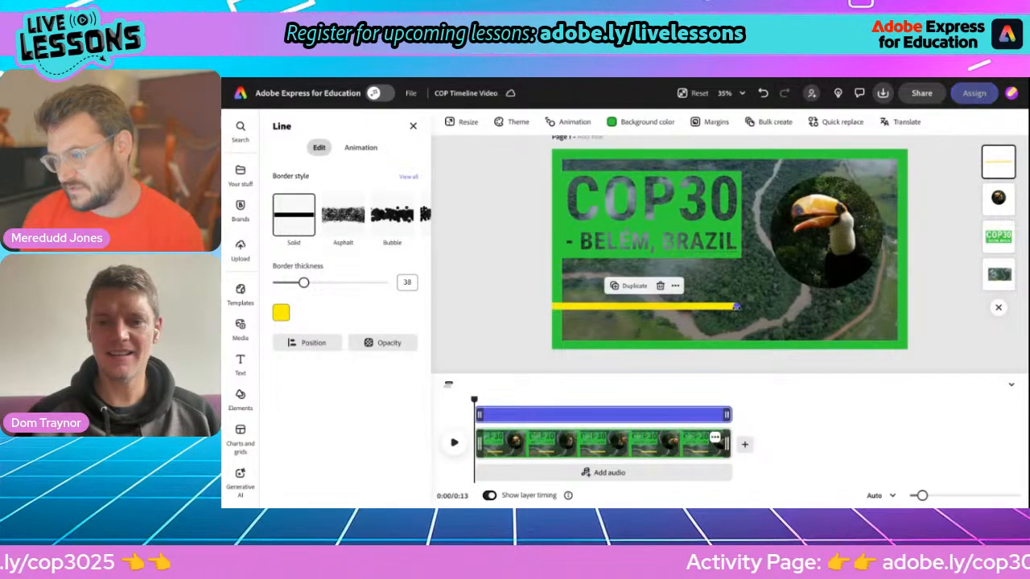
drag(736, 306, 818, 306)
drag(889, 306, 908, 306)
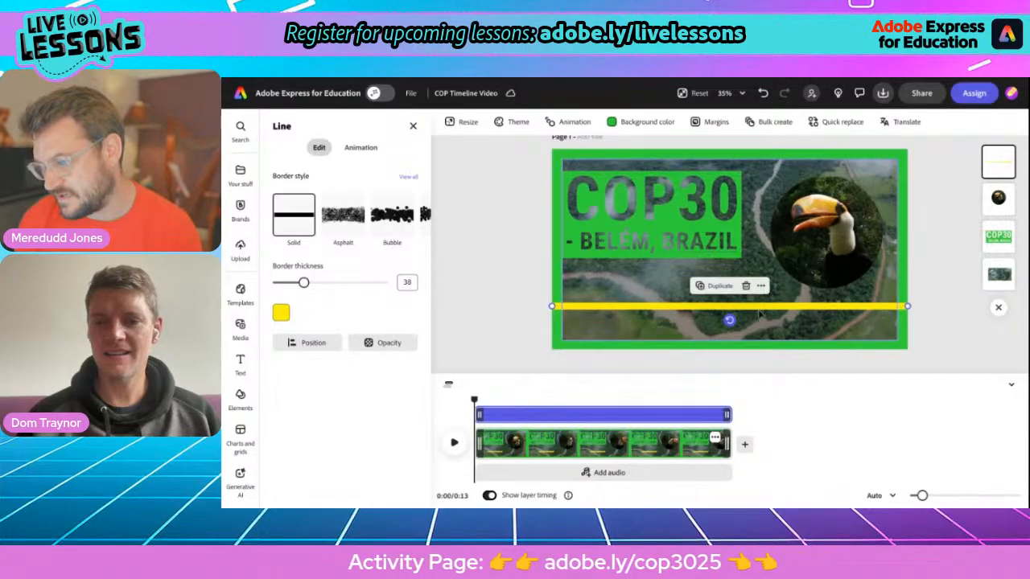
drag(757, 307, 758, 321)
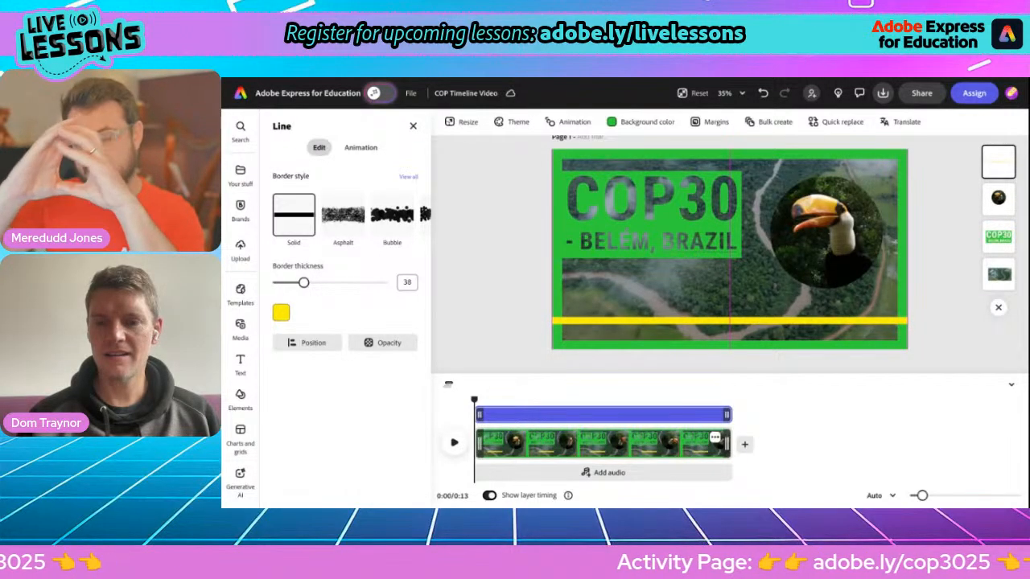
drag(758, 321, 757, 321)
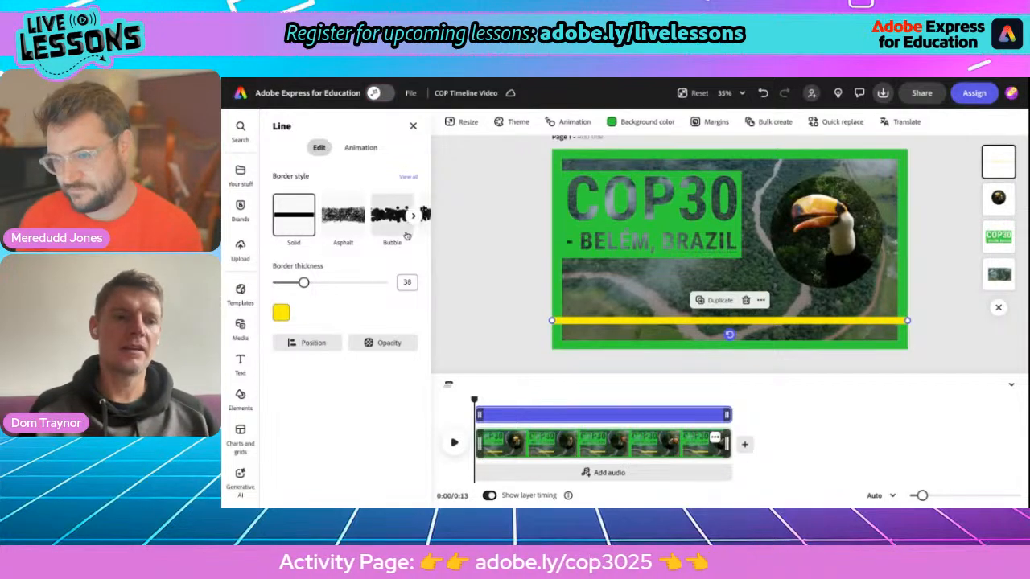
click(413, 128)
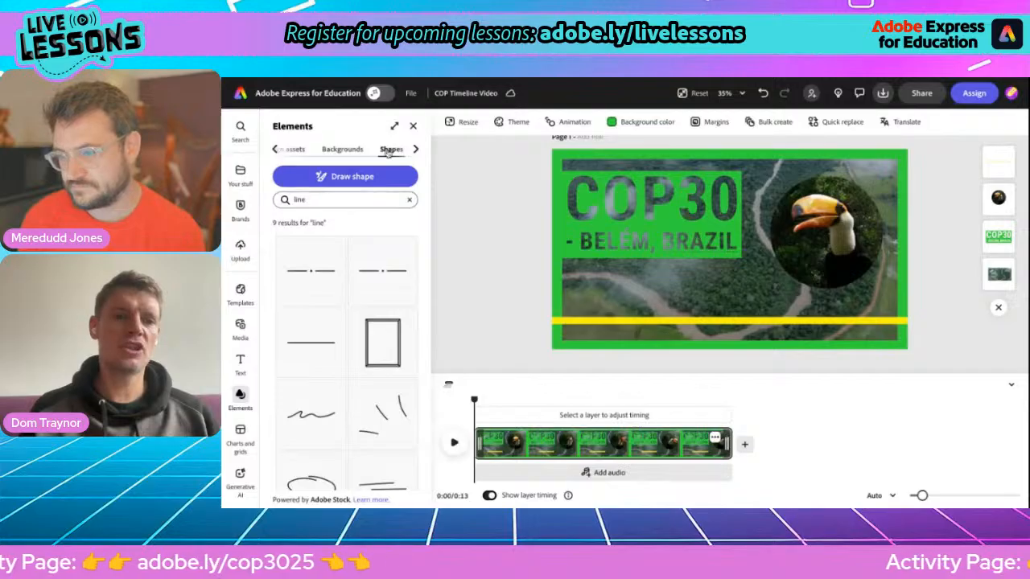
Step: Search Elements for 'cir' and add a circle shape to the page
scroll(337, 152, left, 2)
scroll(337, 152, right, 3)
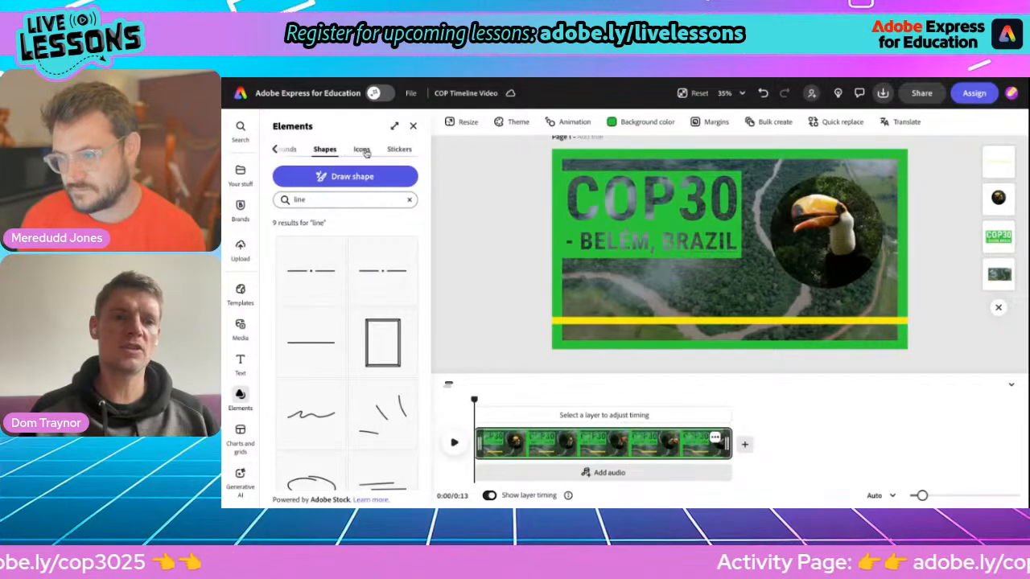
click(299, 199)
text(circ)
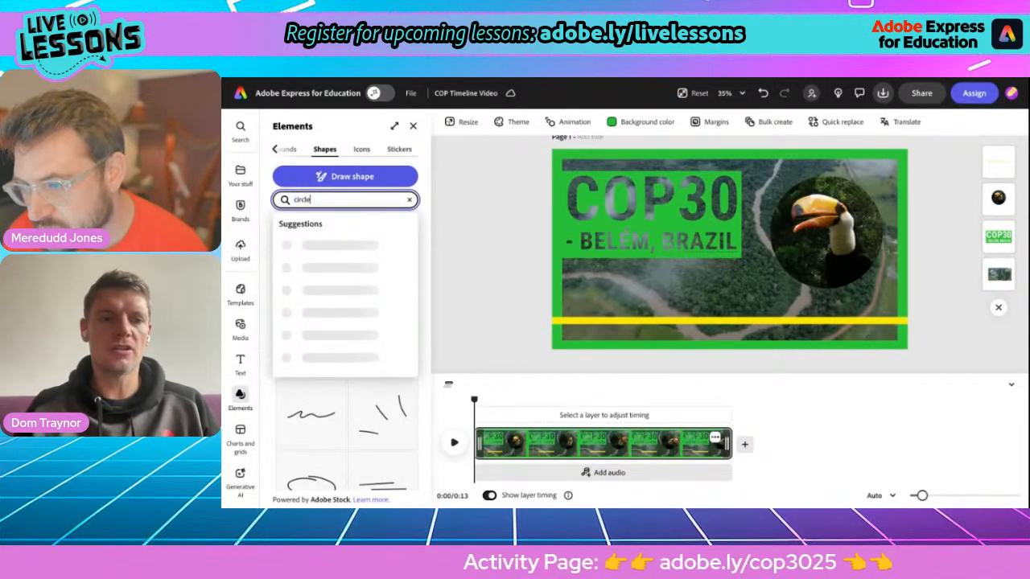
key(Return)
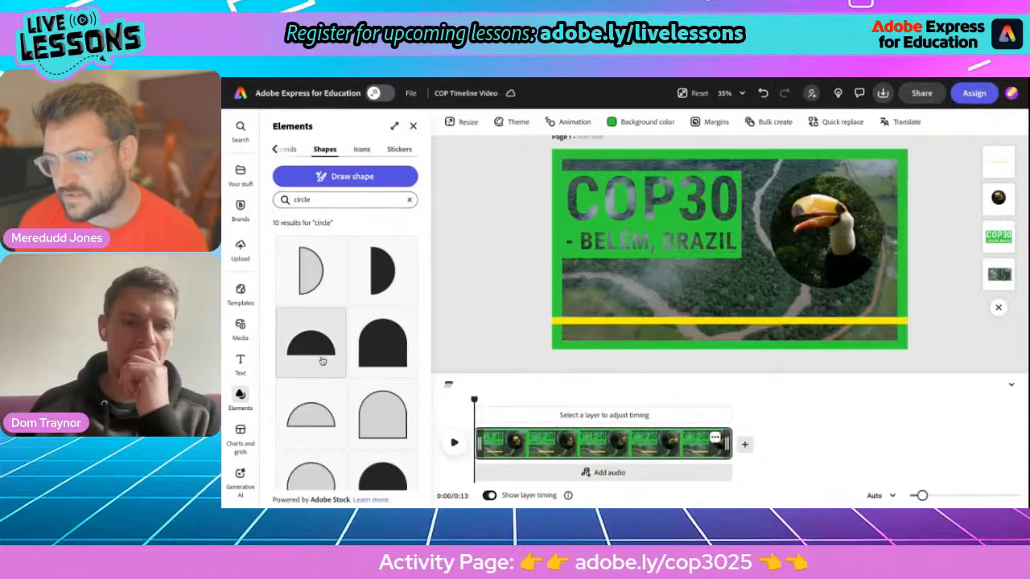
scroll(328, 368, down, 2)
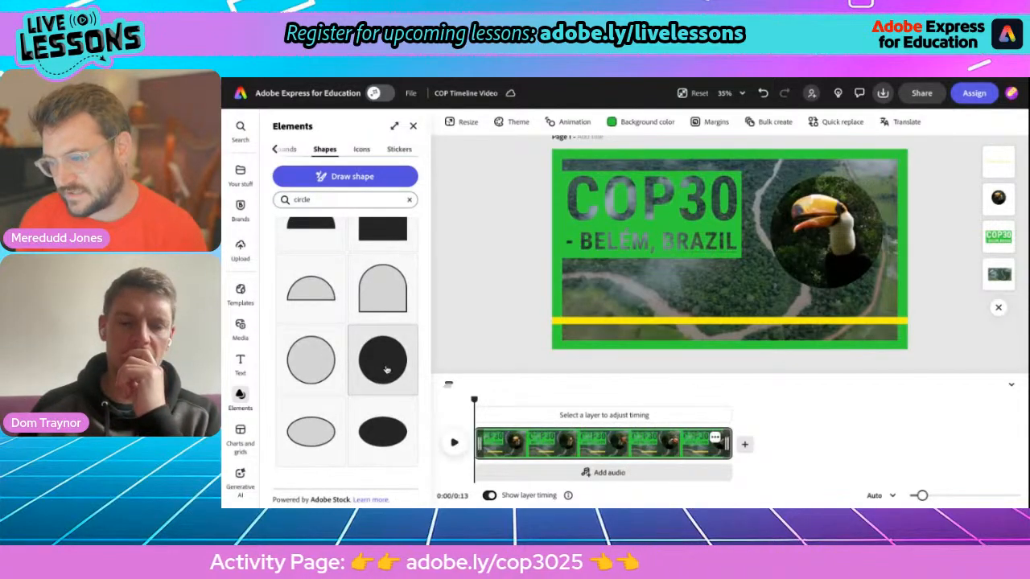
click(386, 370)
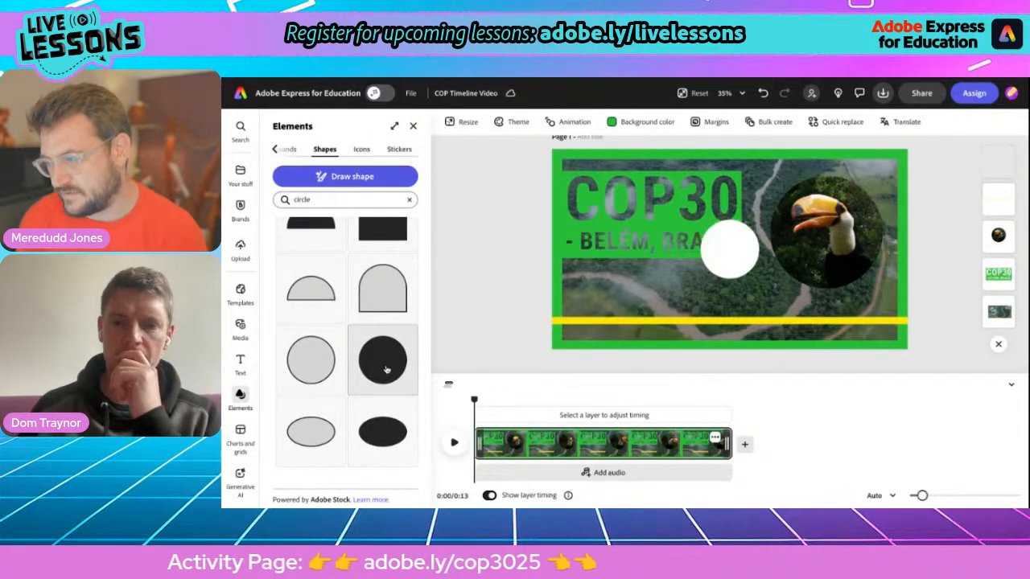
Step: Fill the new white circle with yellow
click(730, 250)
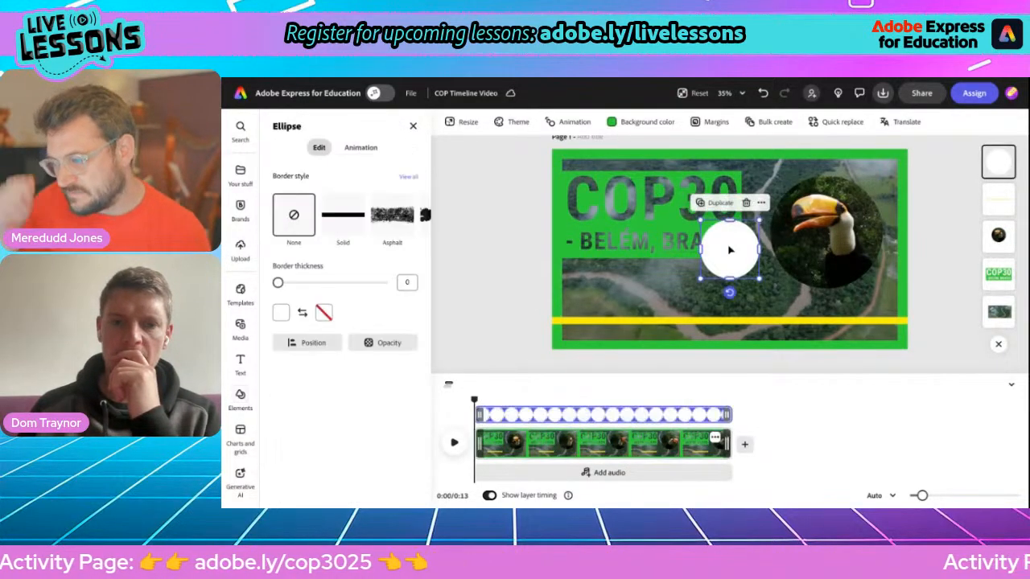
click(280, 312)
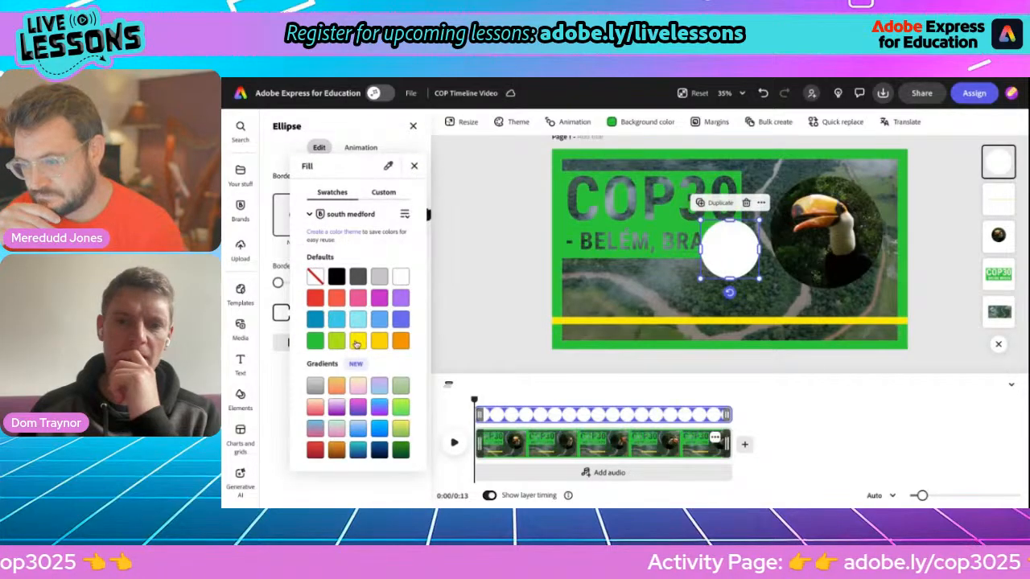
click(357, 341)
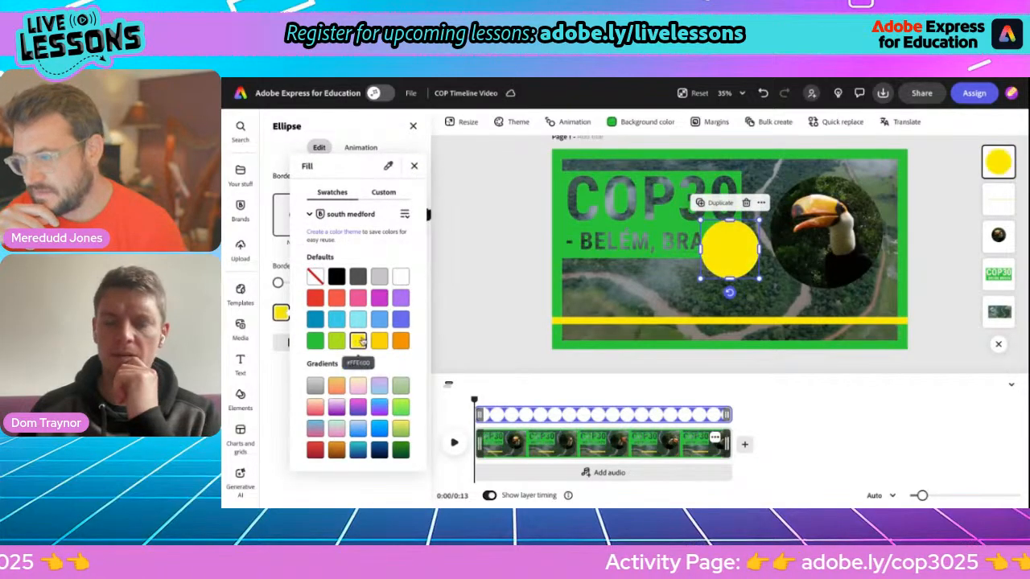
click(700, 220)
Step: Shrink the circle to a small dot on the yellow bar, centred horizontally on the page
drag(702, 222, 740, 325)
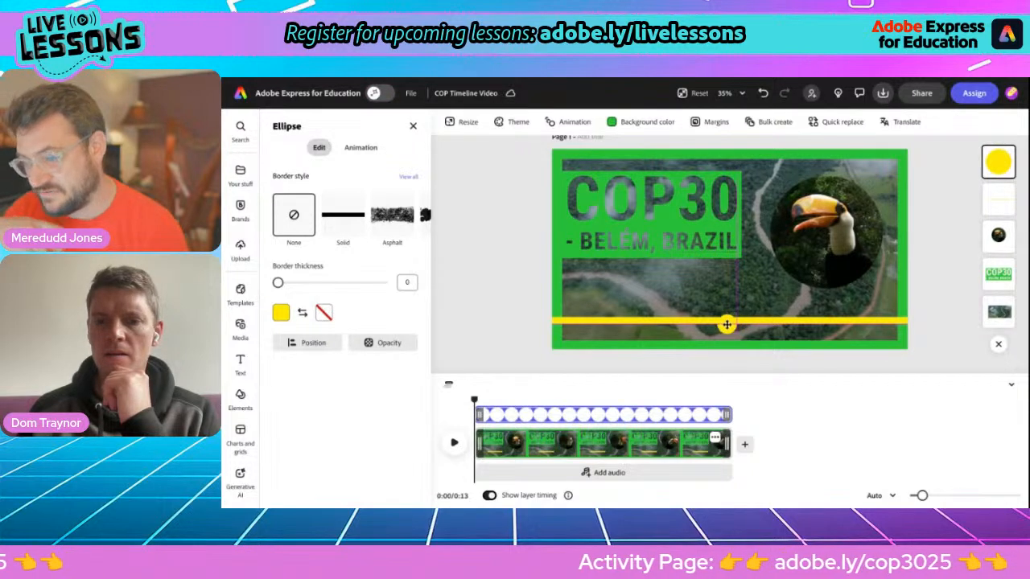
mouse_move(733, 323)
mouse_down()
mouse_move(735, 297)
mouse_move(734, 322)
mouse_up()
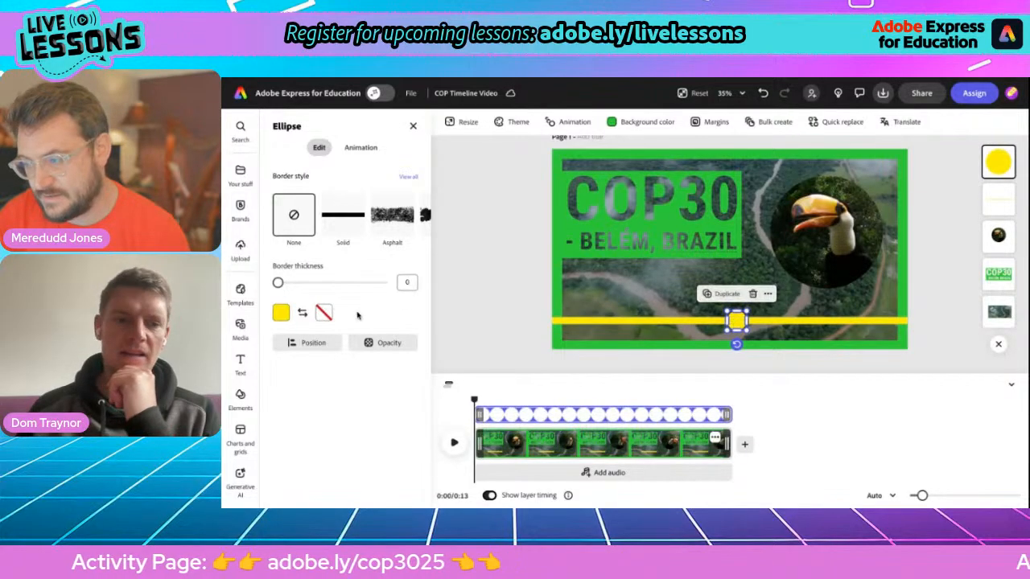
click(313, 342)
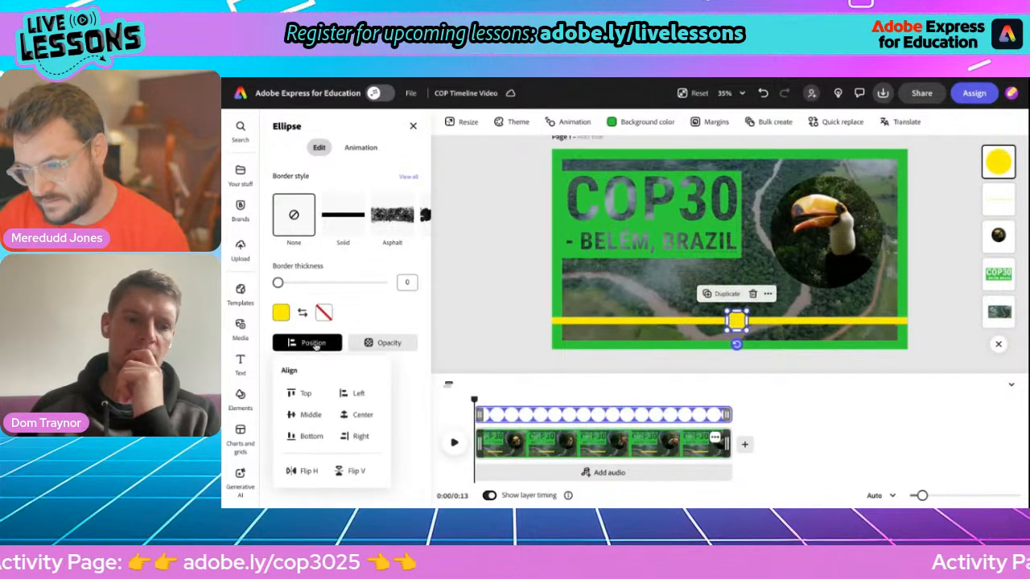
click(355, 415)
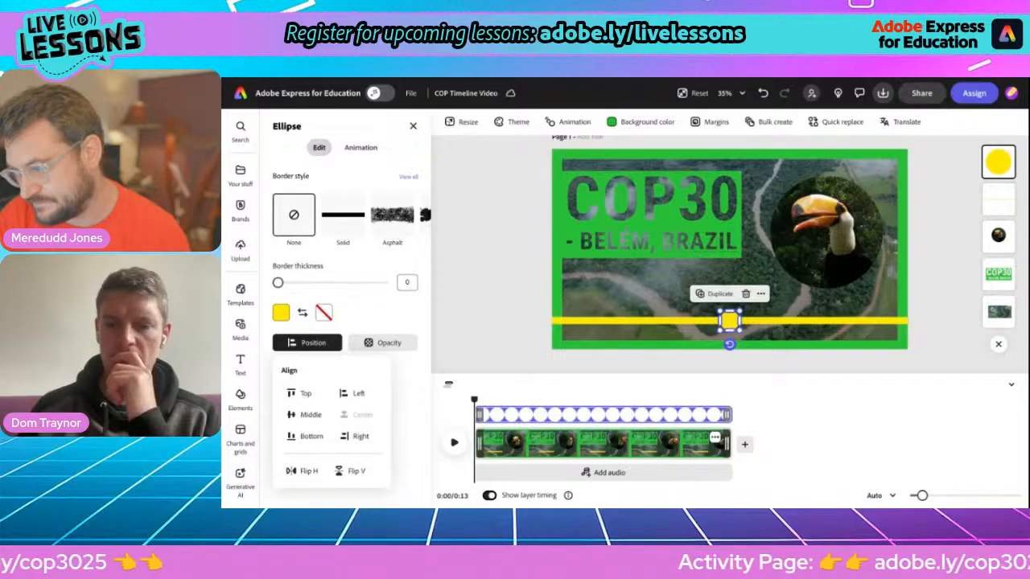
click(493, 316)
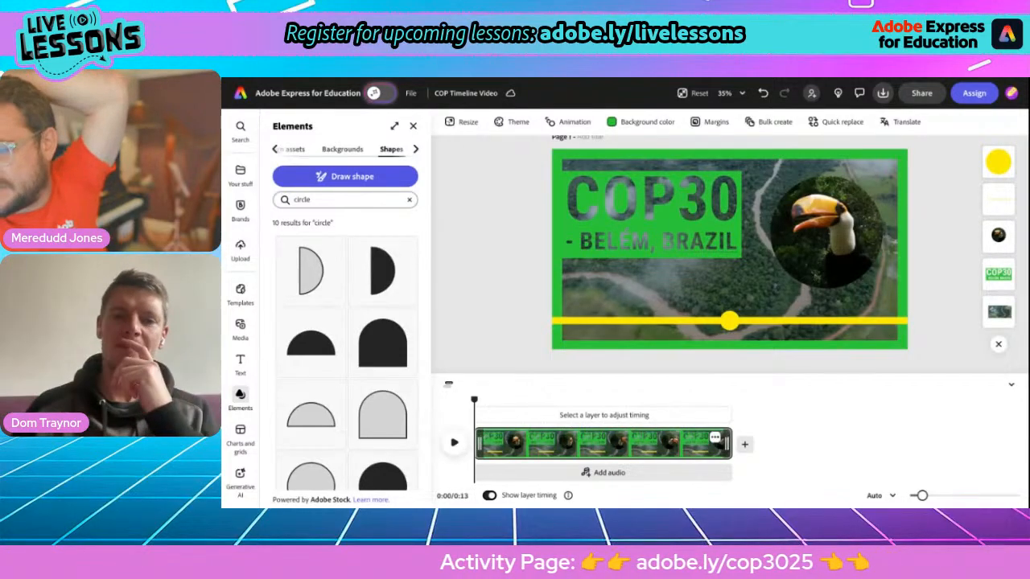
Step: Duplicate the 'COP30 - Belém, Brazil' title and move the copy down toward the yellow bar
click(637, 218)
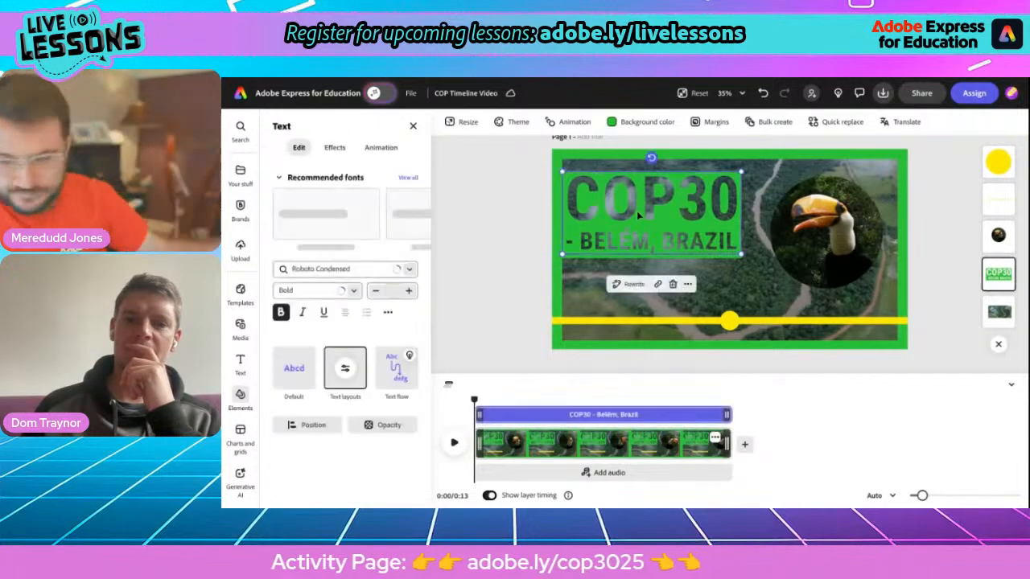
click(687, 283)
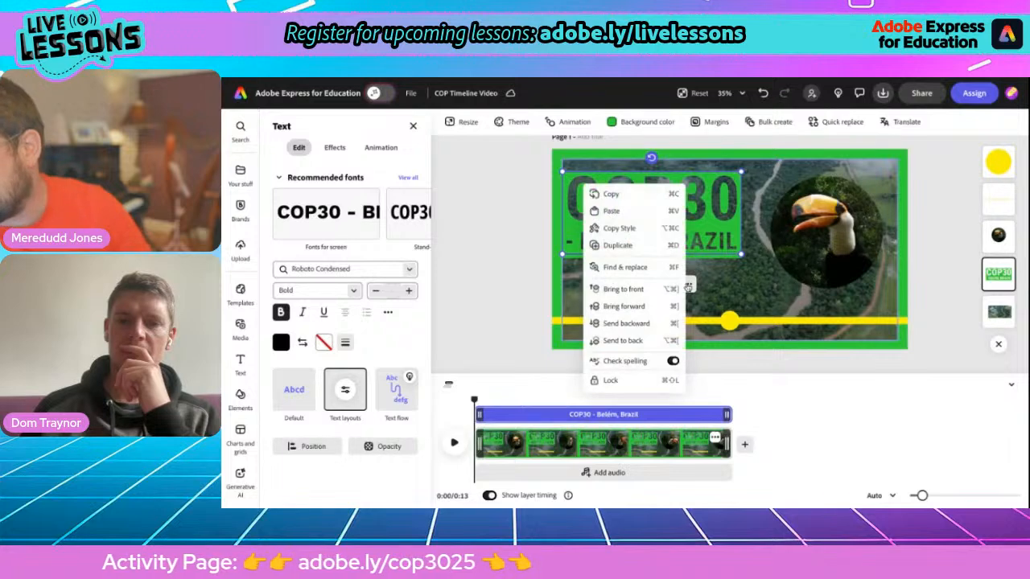
click(617, 245)
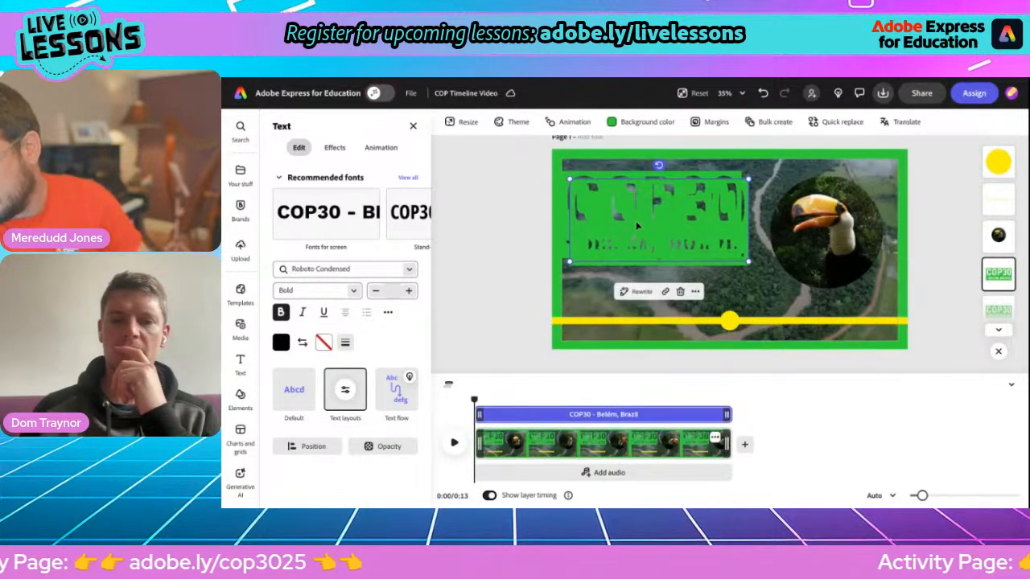
drag(619, 213, 630, 302)
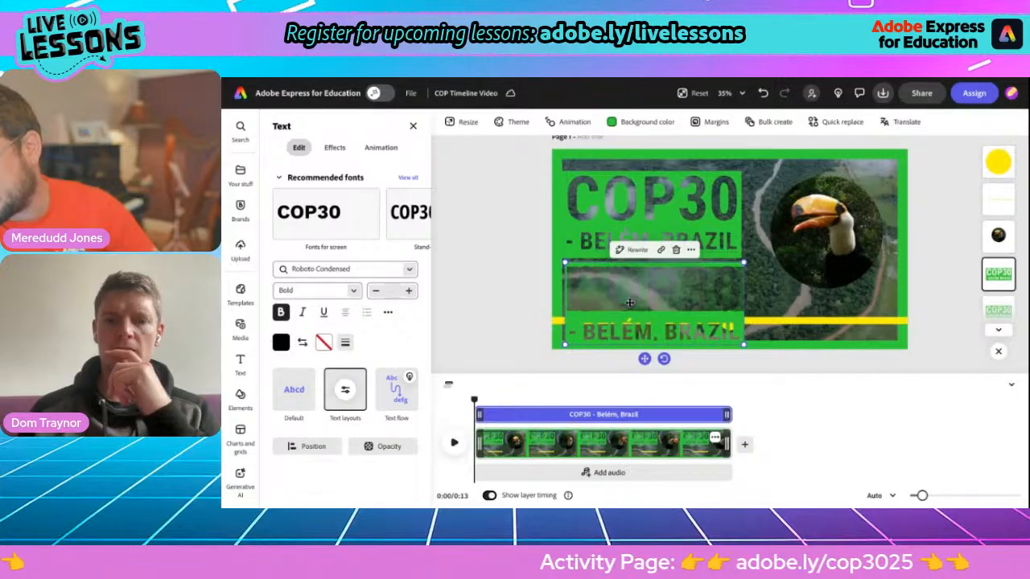
Step: Change the copy's text to '2025', shrink it, and place it just above the yellow dot
double_click(630, 302)
text(2)
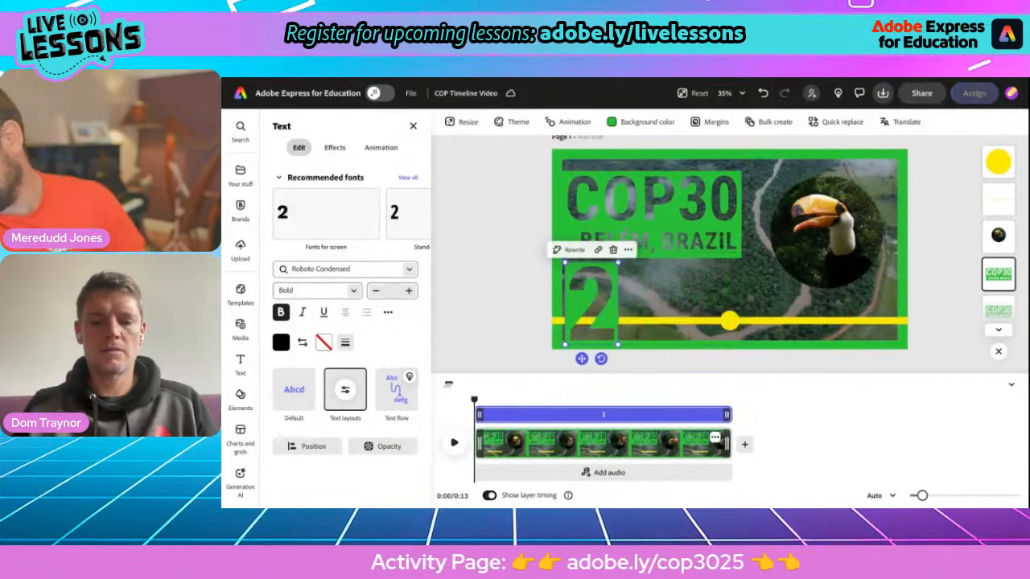
text(025)
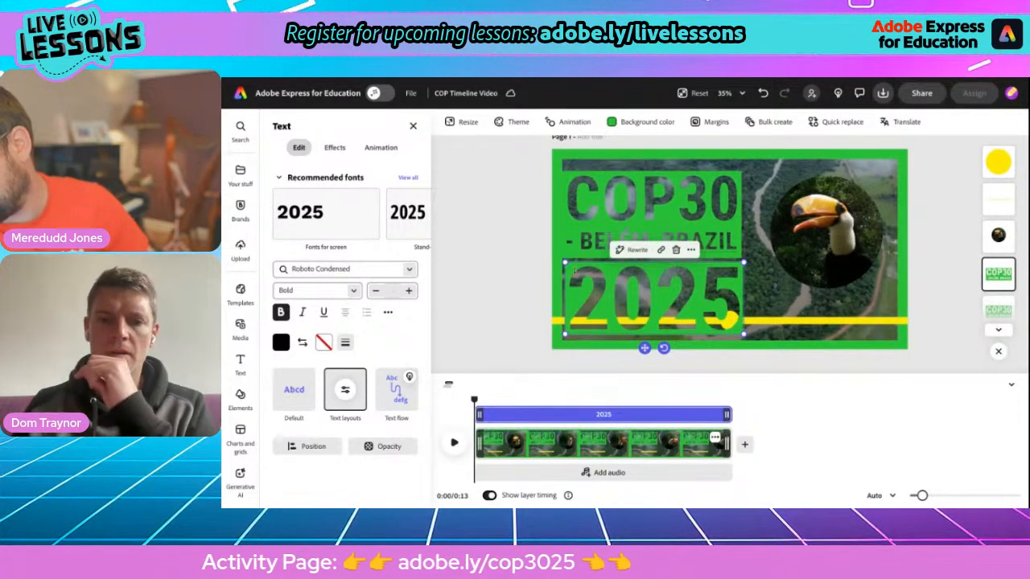
drag(566, 264, 652, 310)
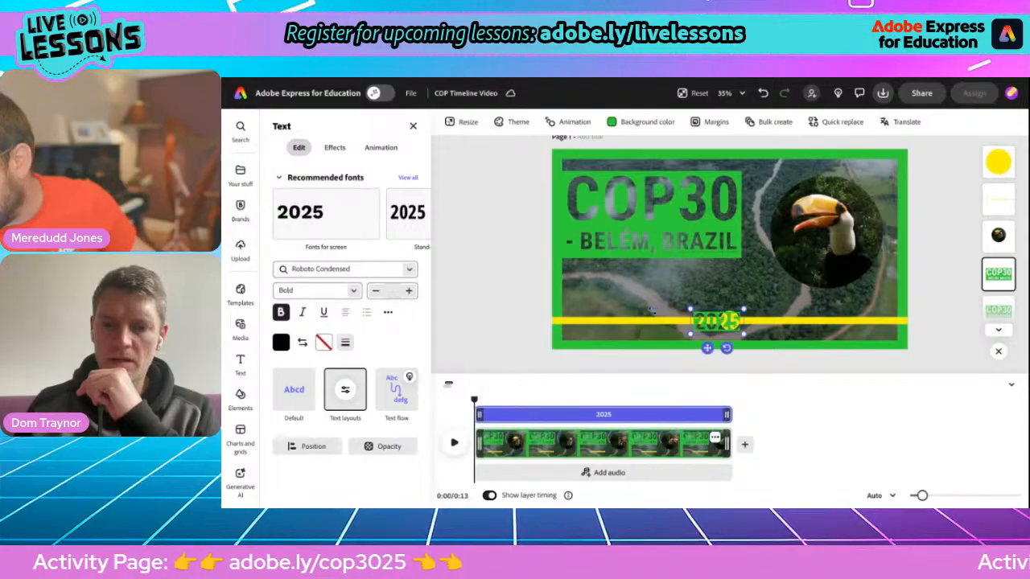
drag(704, 346, 715, 318)
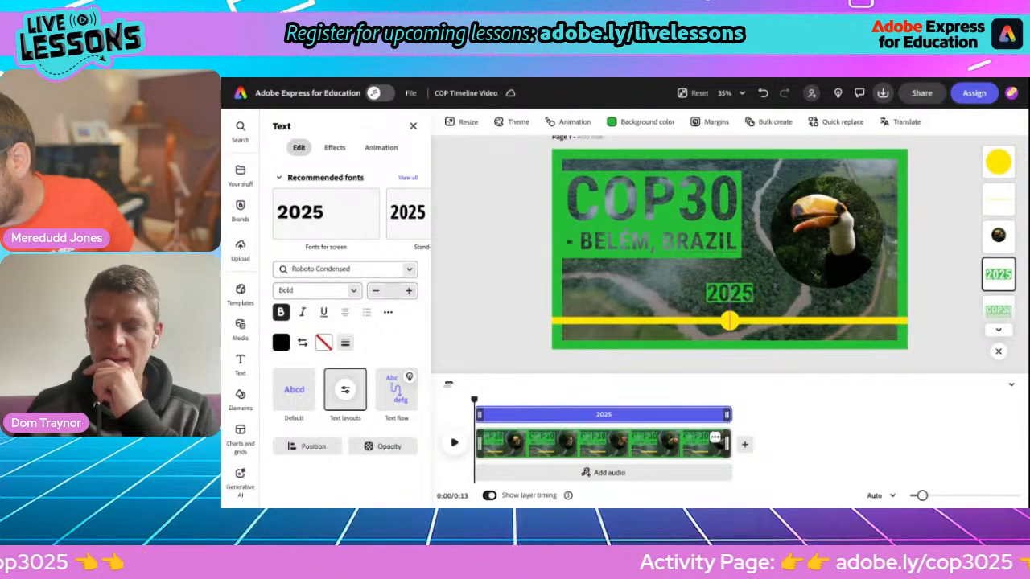
Step: Play a preview, return the playhead to 0:06, and select the circular toucan video
click(488, 315)
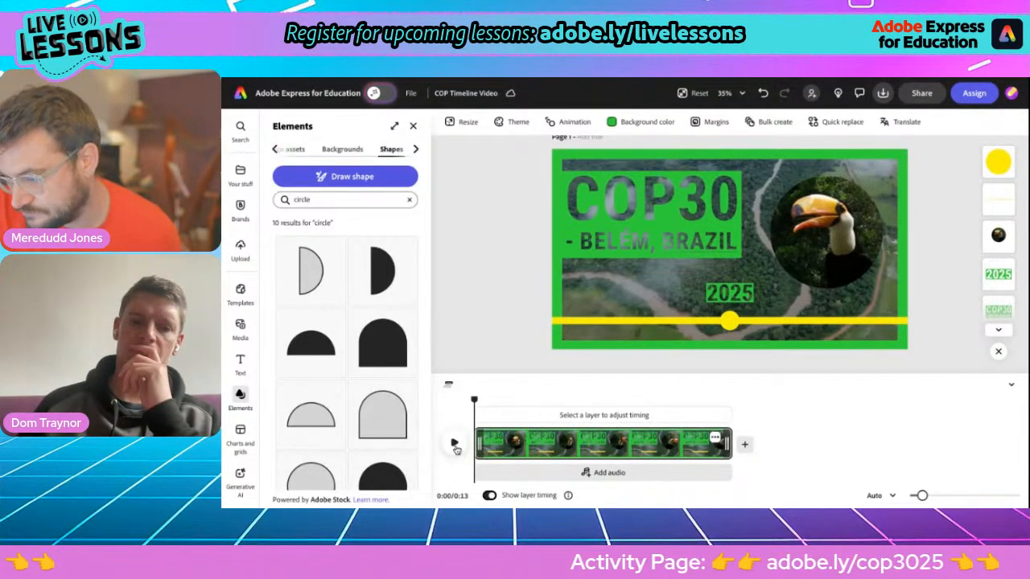
click(453, 444)
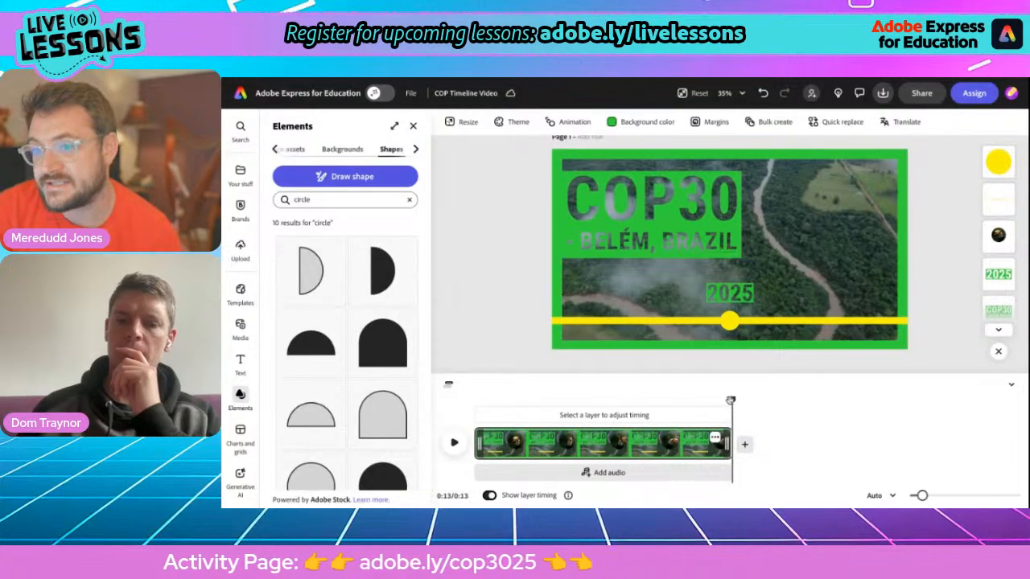
drag(730, 400, 595, 400)
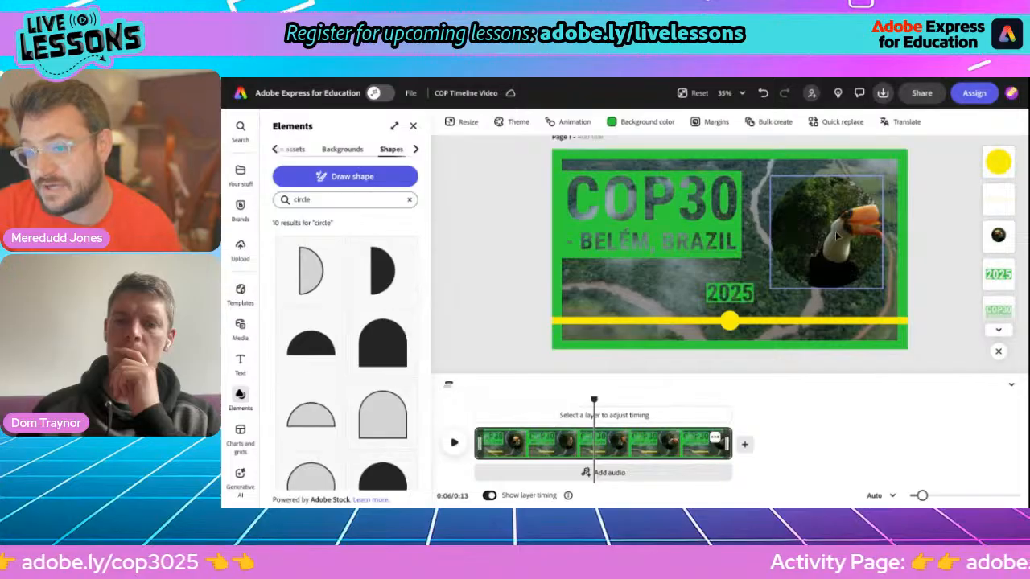
click(835, 231)
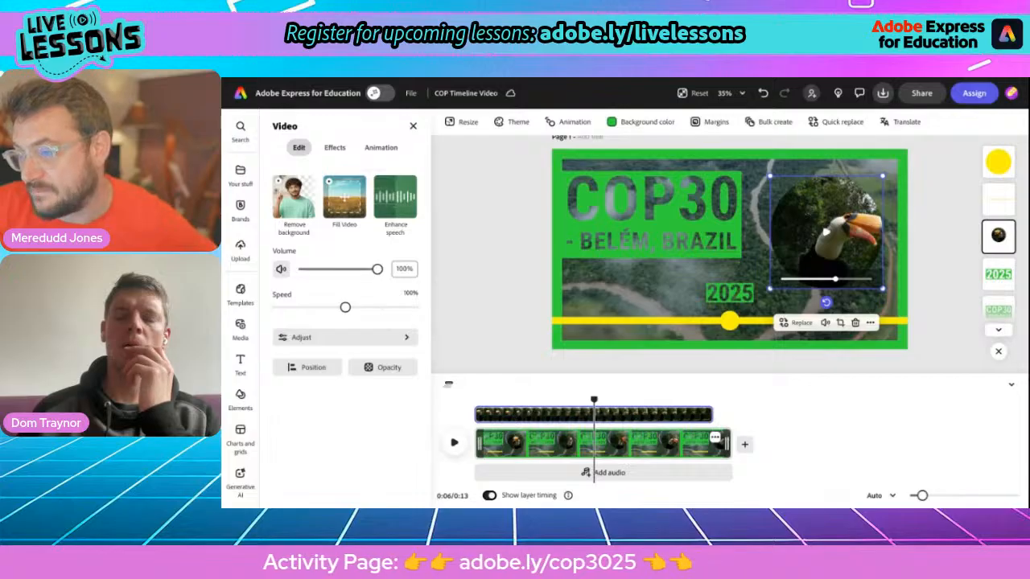
Step: Apply the Circle entrance animation to the toucan video, then select the COP30 title
click(375, 149)
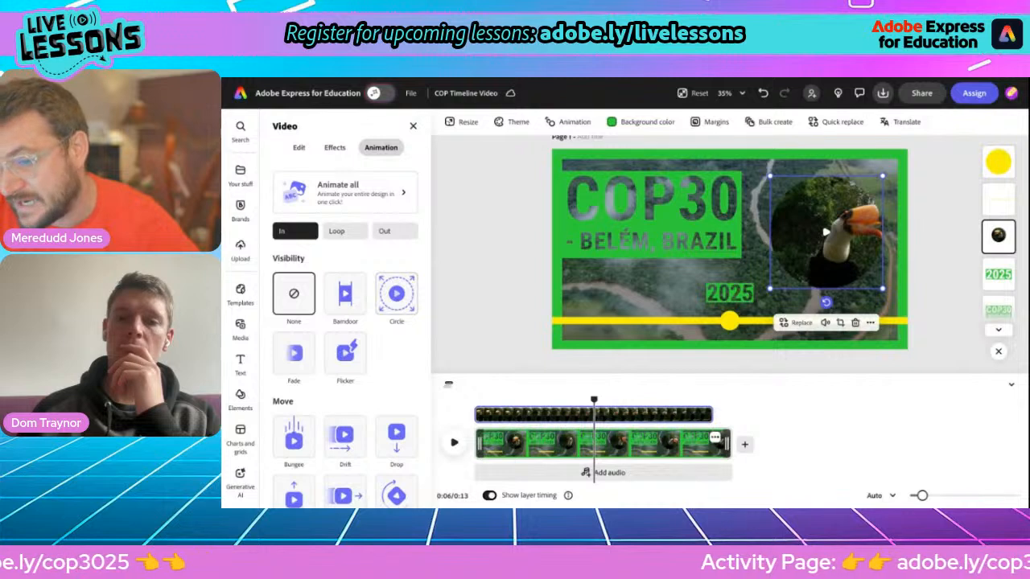
click(397, 294)
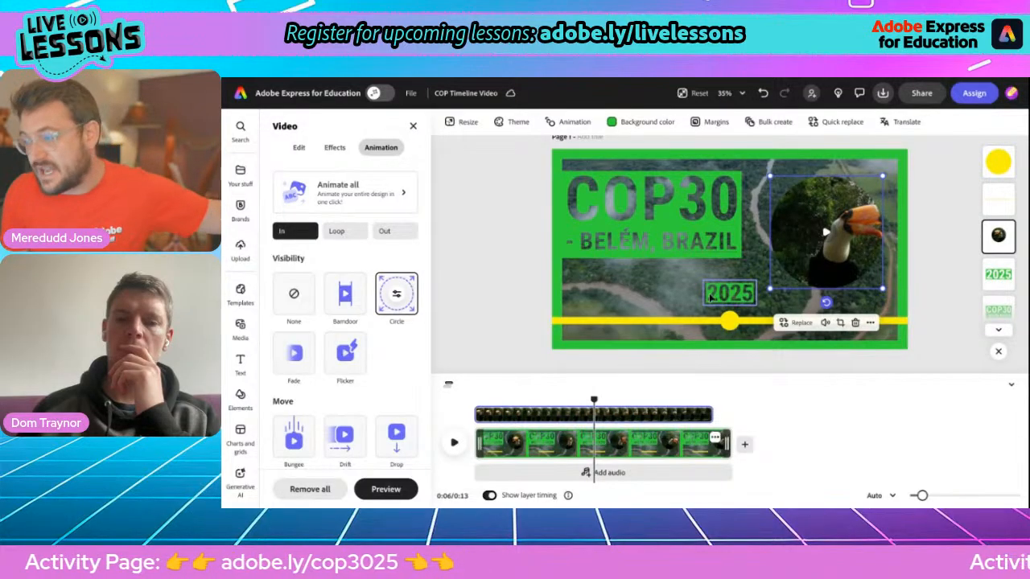
click(643, 205)
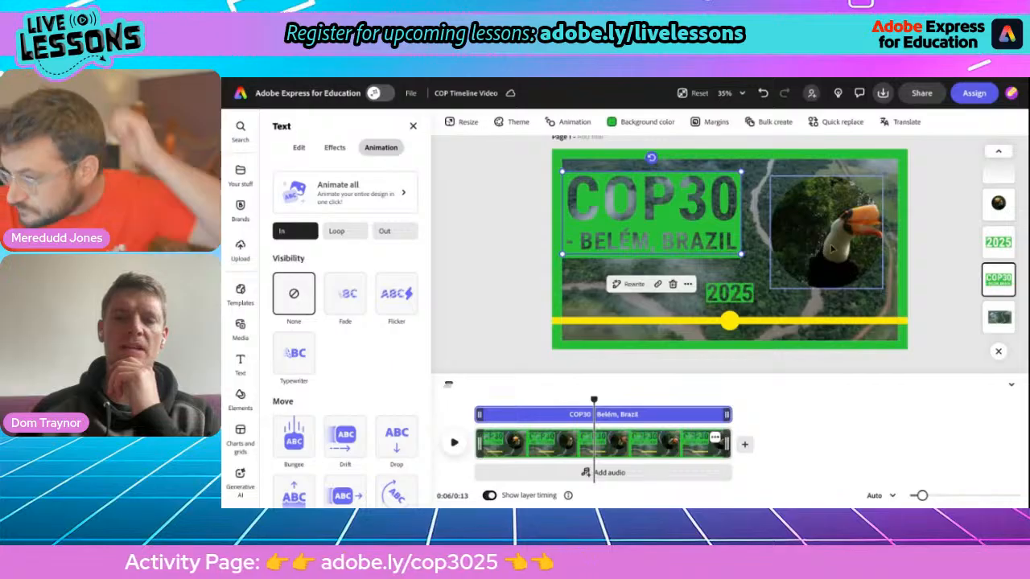
Step: Give the title a Slide entrance from outside the page, without fade, lasting 1.09 s
scroll(361, 357, down, 3)
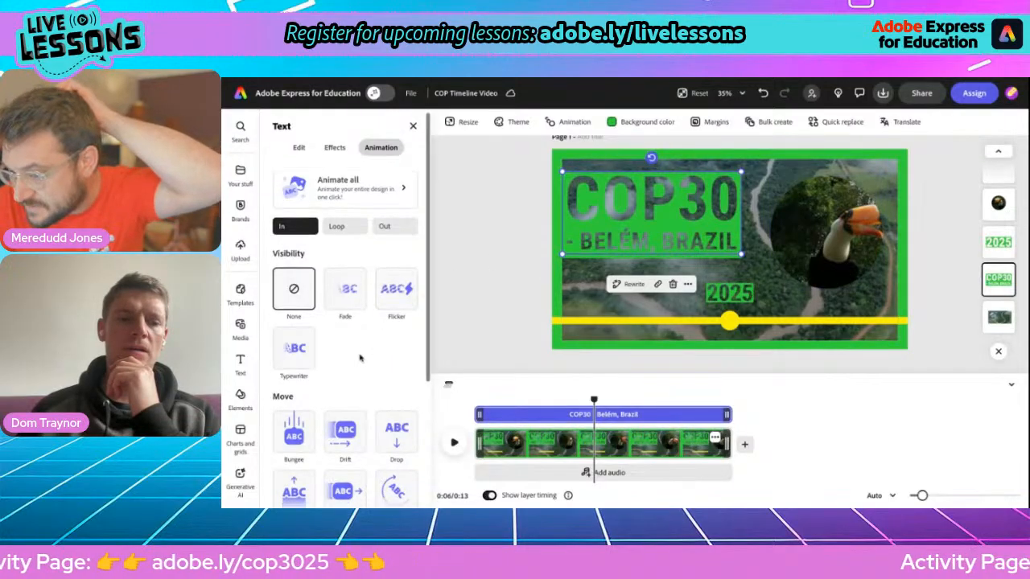
click(345, 333)
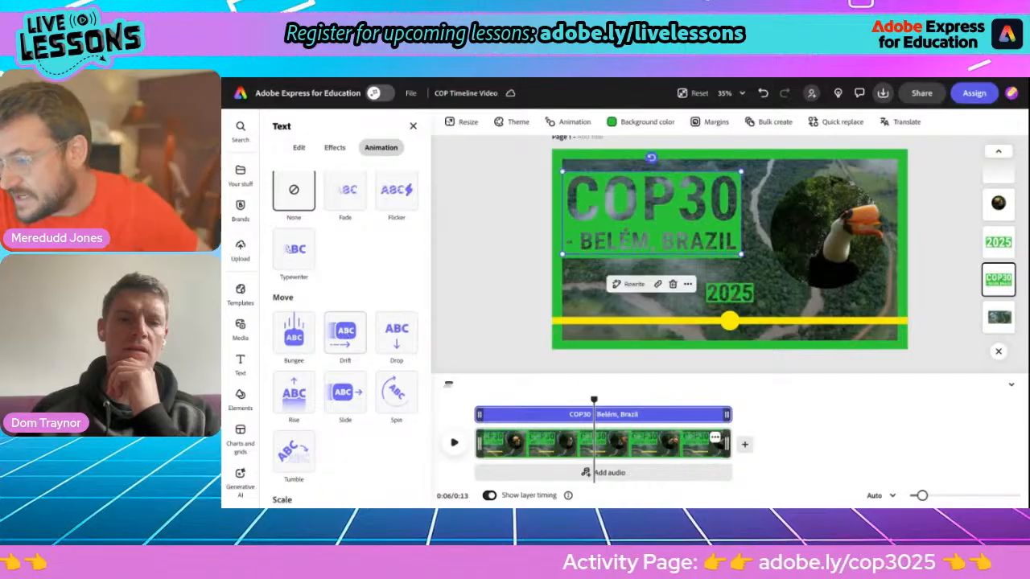
click(350, 406)
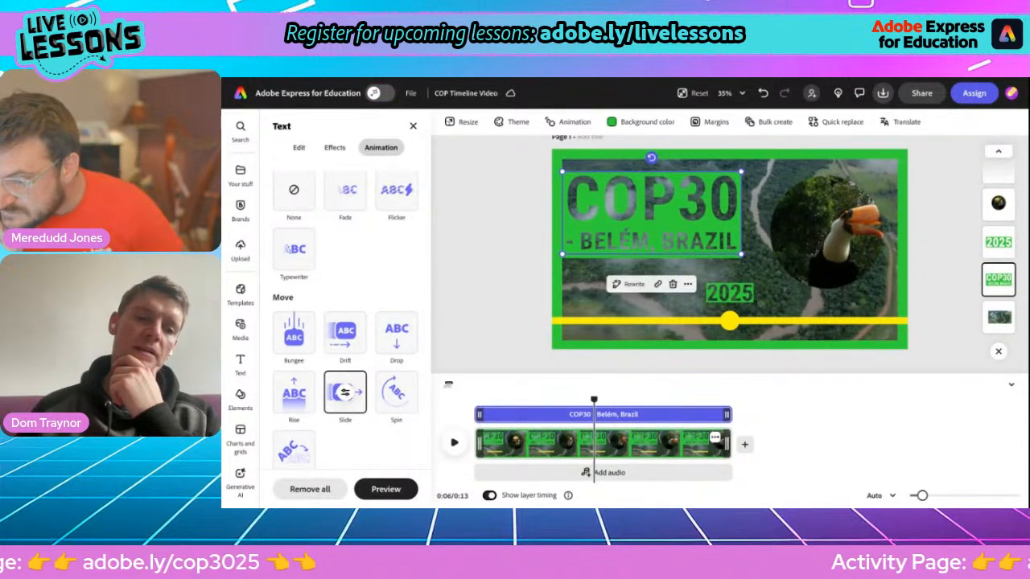
click(345, 391)
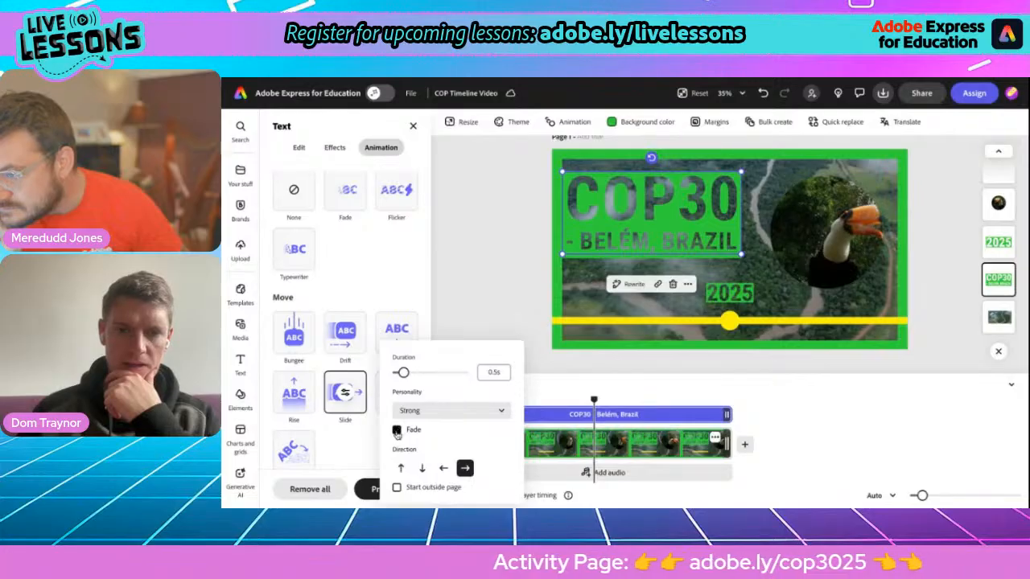
click(397, 431)
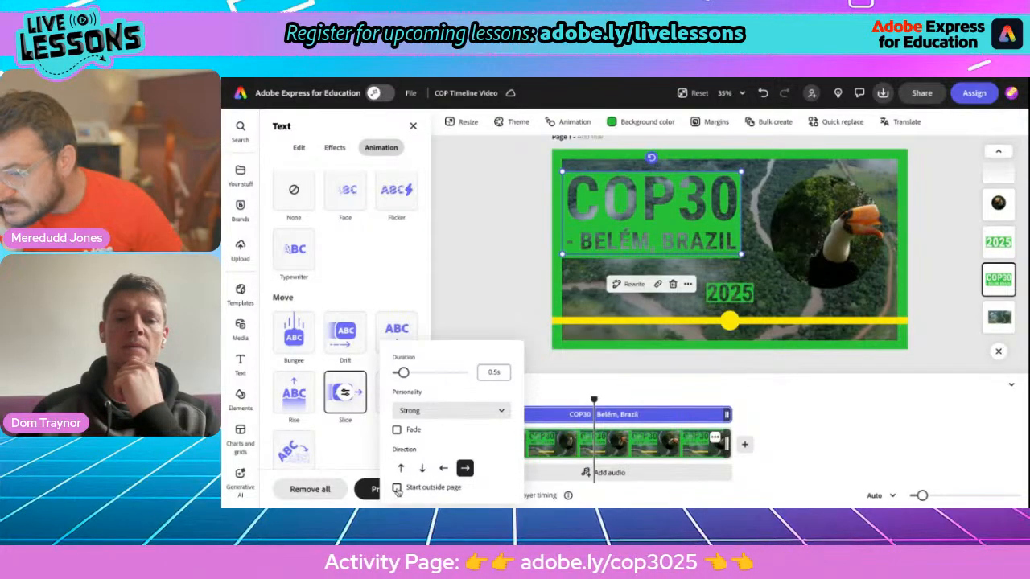
click(397, 489)
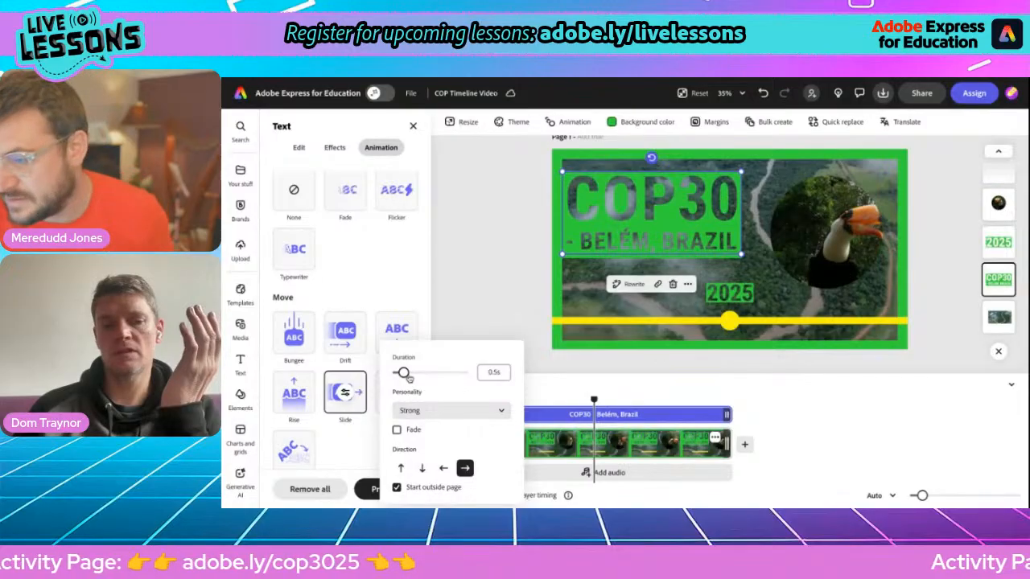
drag(403, 372, 417, 373)
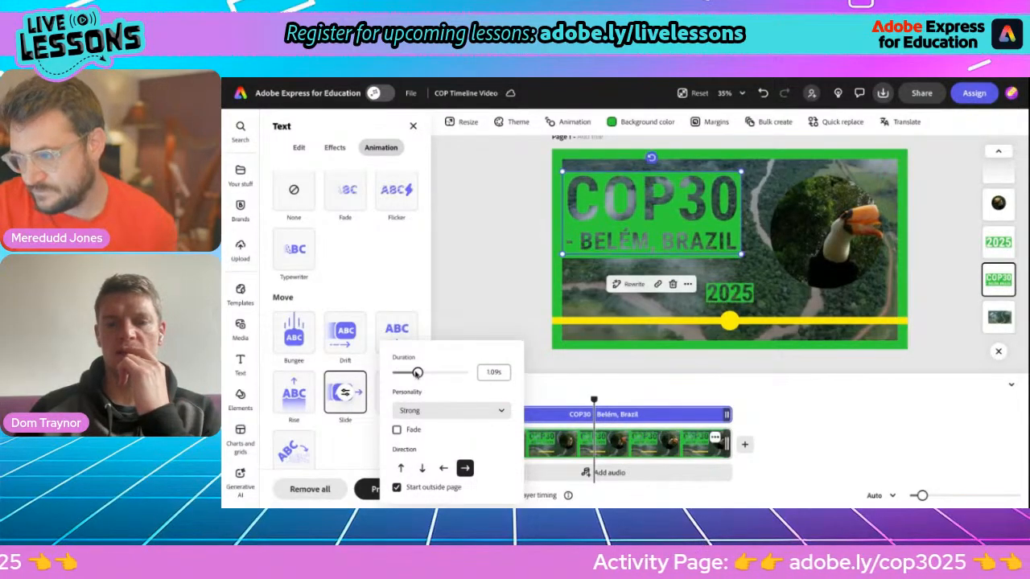
click(496, 264)
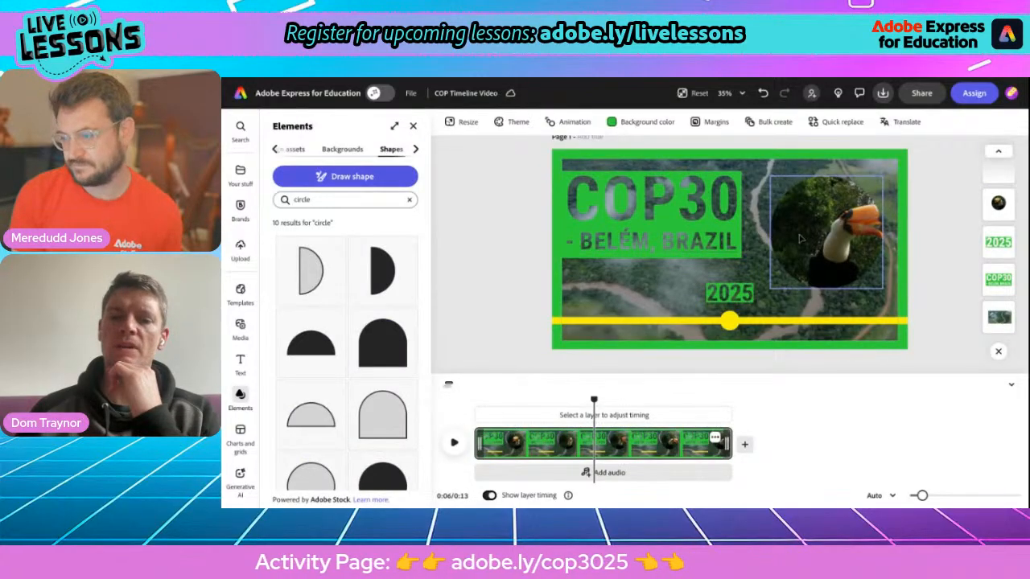
Step: Preview to 0:08, then shift and enlarge the toucan inside its circular crop
key(space)
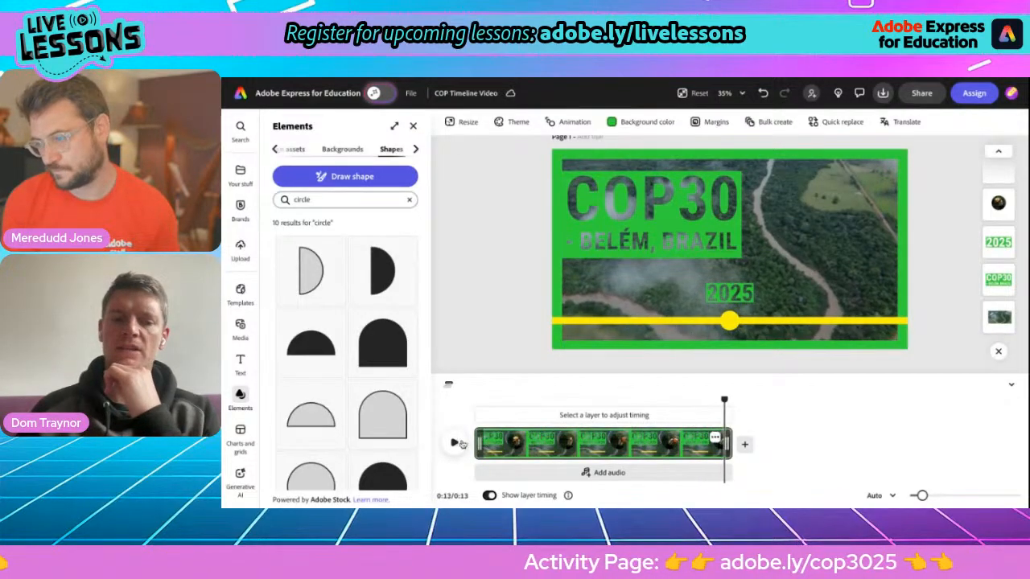
drag(723, 399, 635, 399)
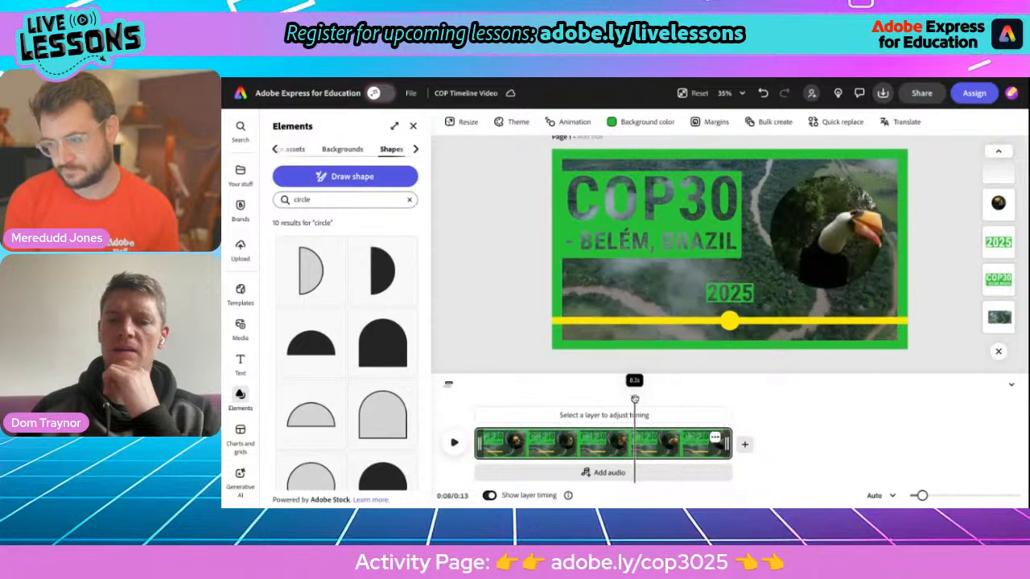
click(844, 229)
double_click(845, 228)
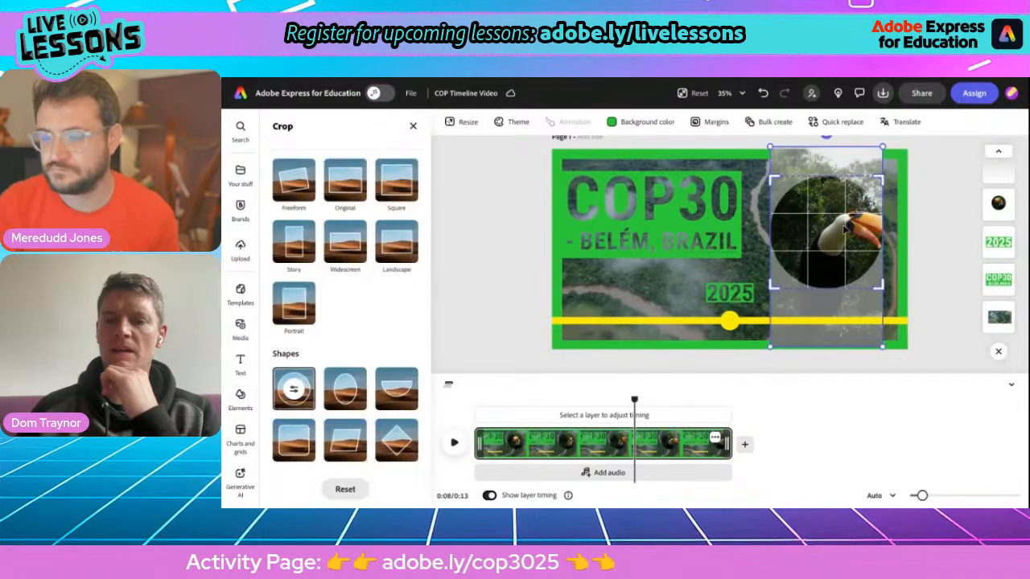
mouse_move(843, 230)
mouse_down()
mouse_move(833, 228)
mouse_move(853, 226)
mouse_up()
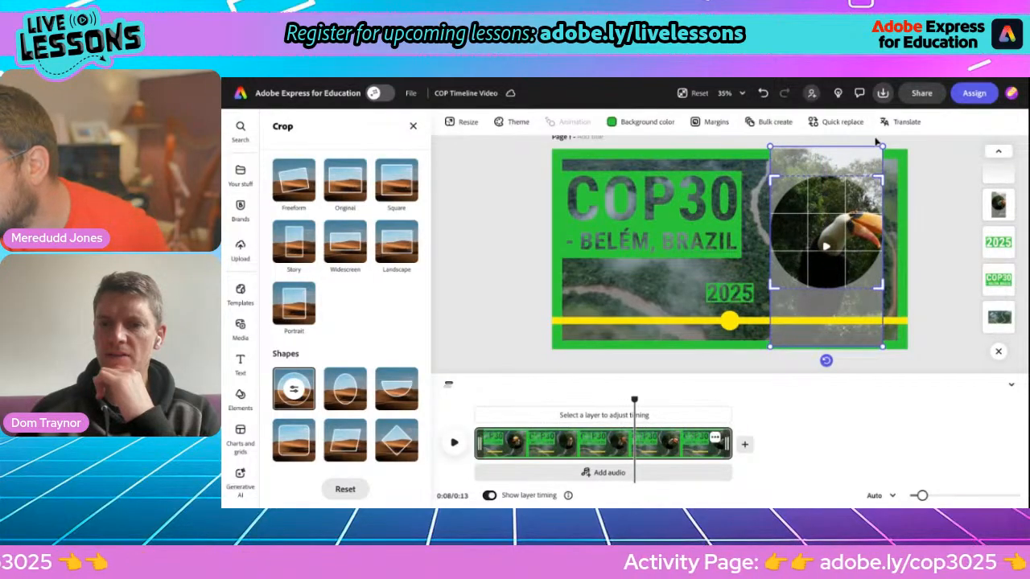
drag(770, 148, 724, 143)
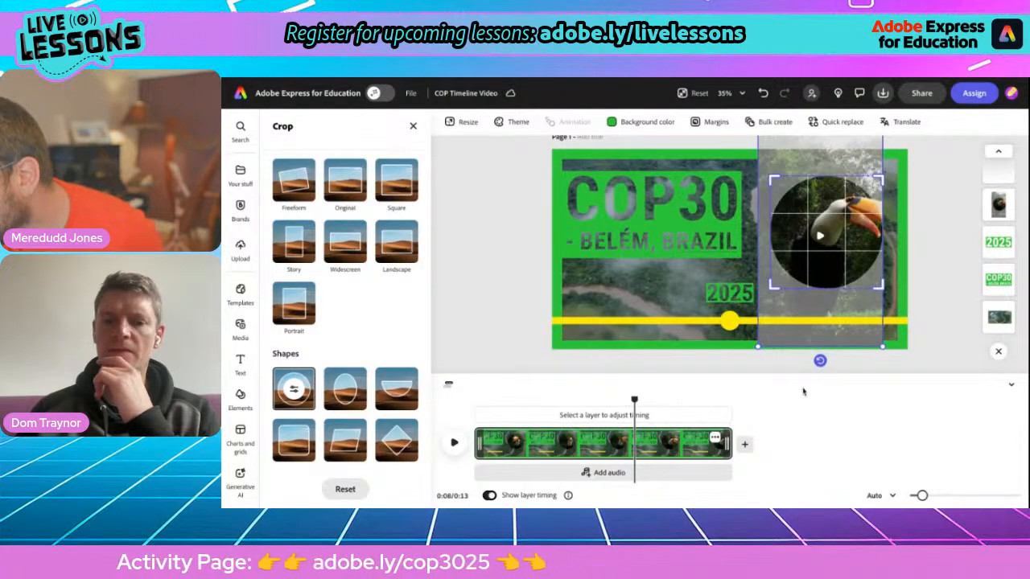
click(724, 376)
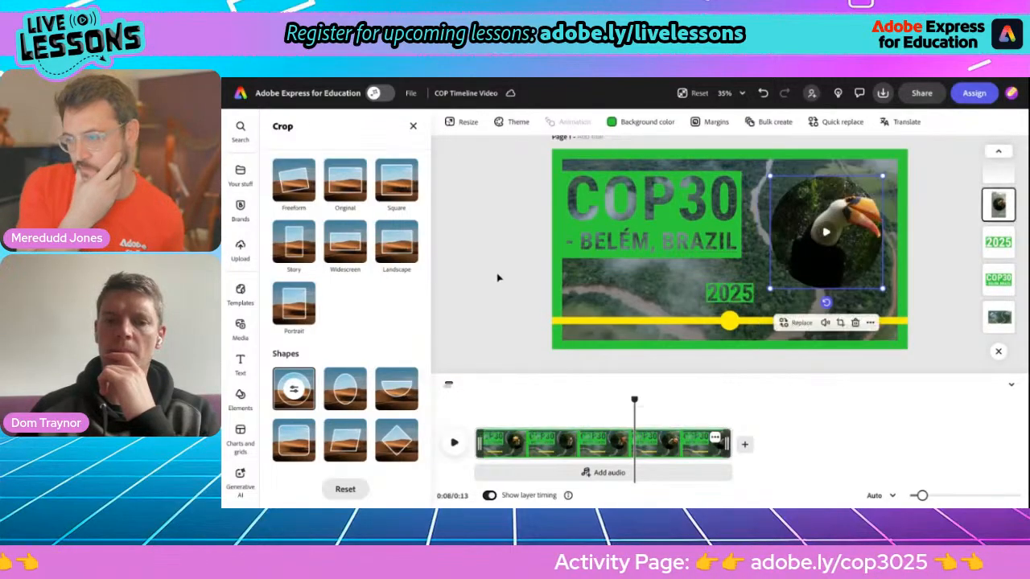
click(497, 278)
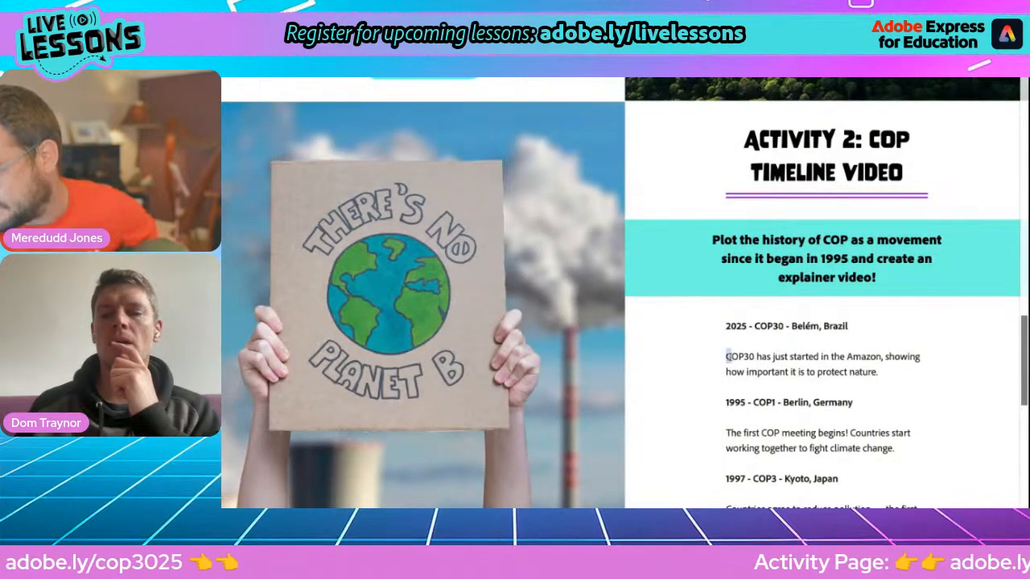
drag(726, 356, 870, 367)
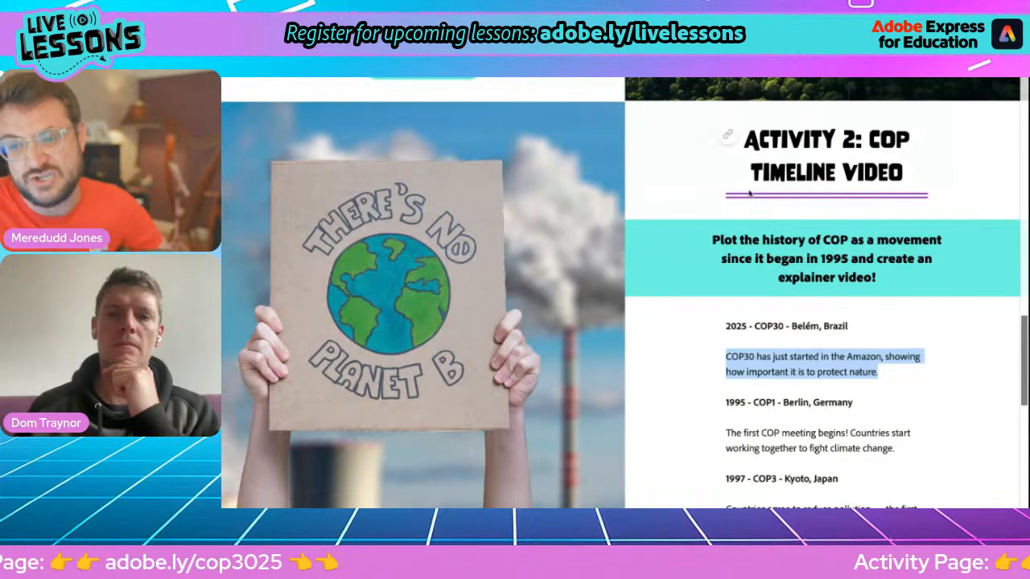
mouse_move(704, 80)
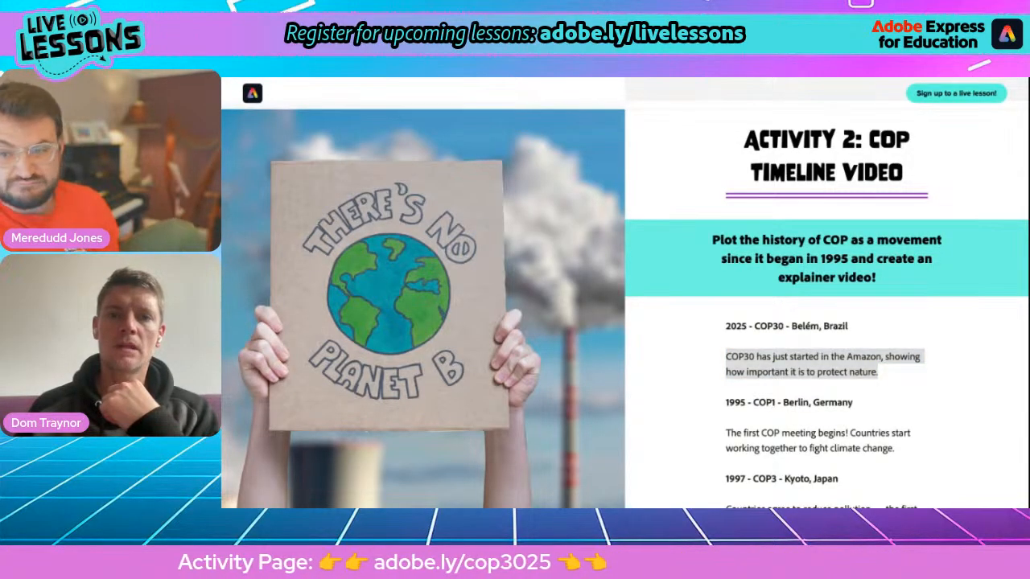
key(alt+Tab)
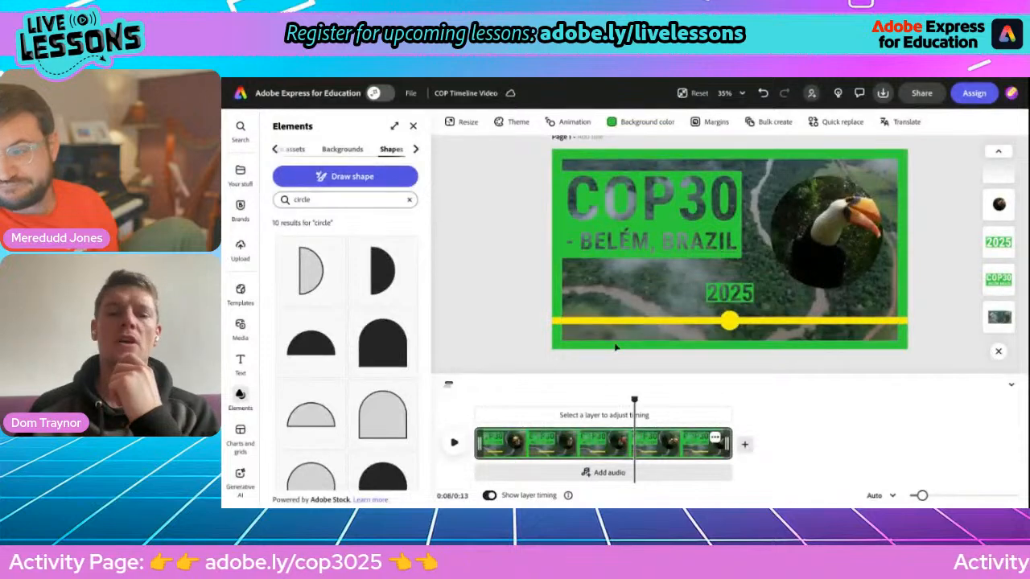
Step: Rewind the playhead to 0:00 and show the Audio options of the Media library
drag(635, 400, 470, 407)
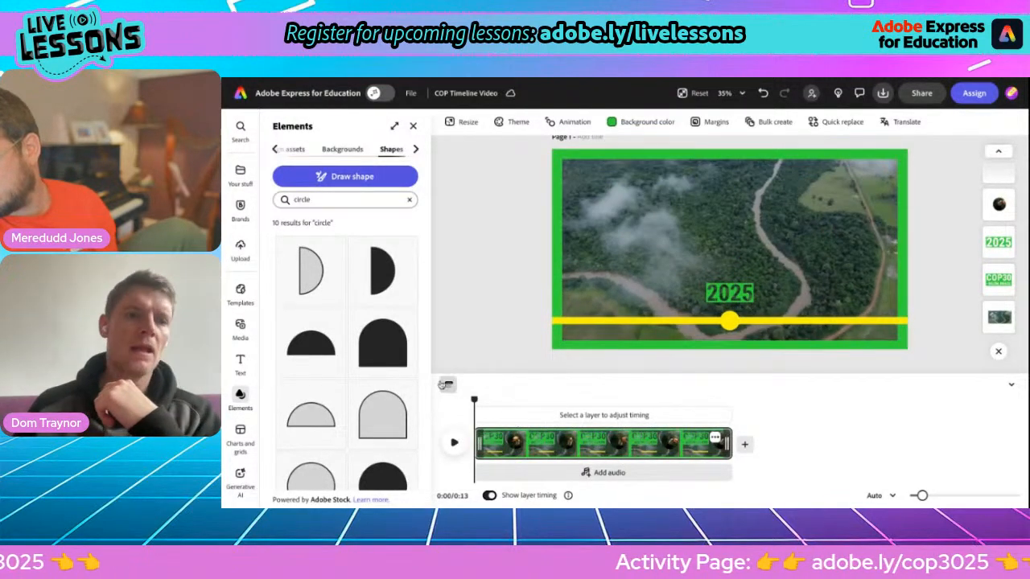
click(241, 327)
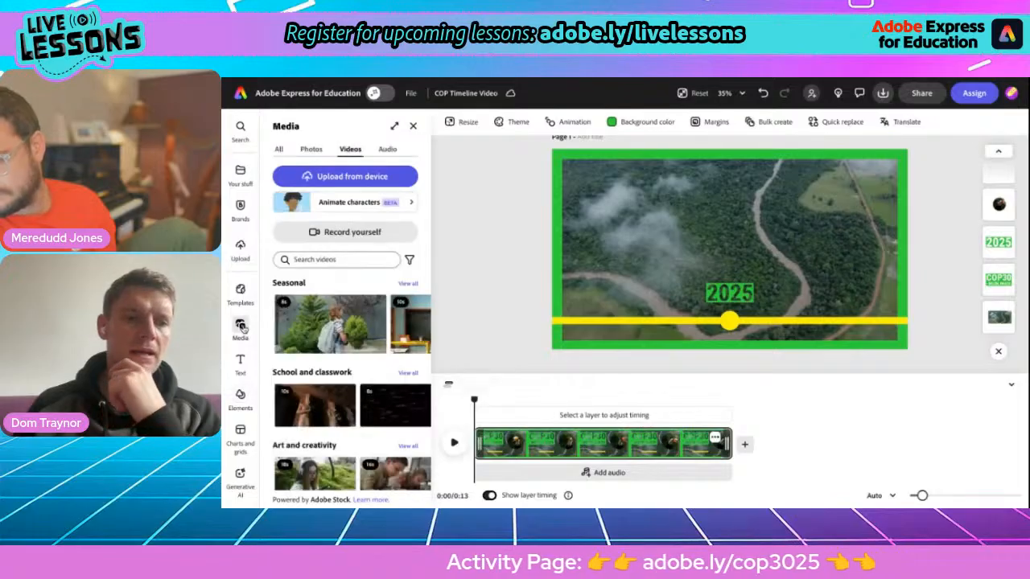
click(387, 150)
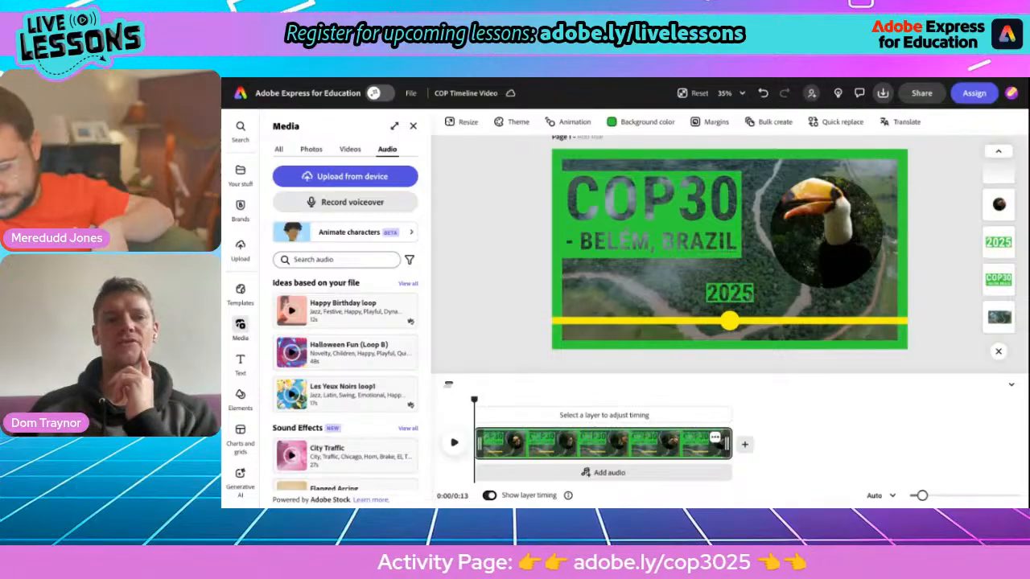
Step: Record a spoken narration with Record voiceover, saved as the 11.2-second Voiceover 1.wav track
click(359, 204)
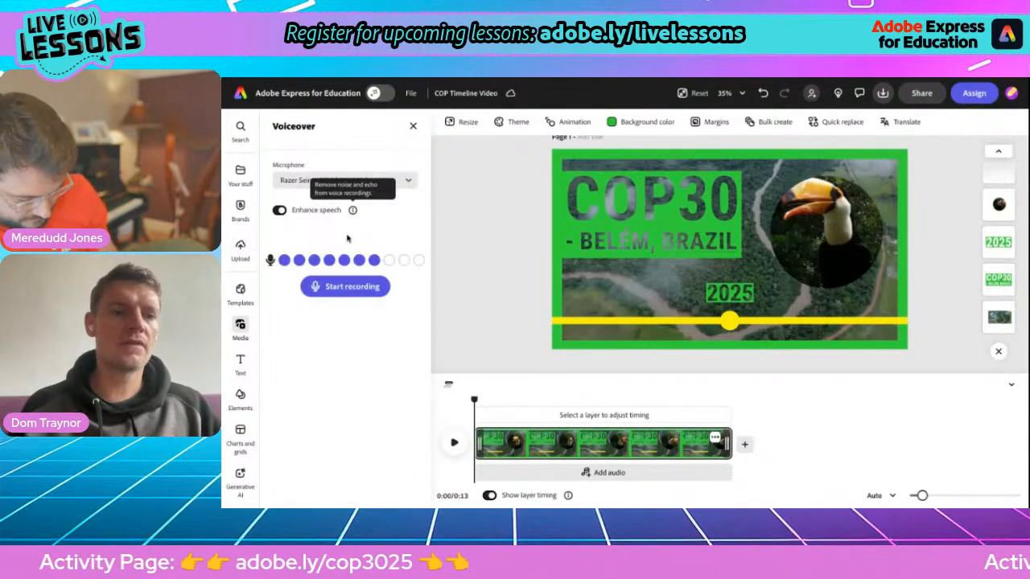
click(344, 287)
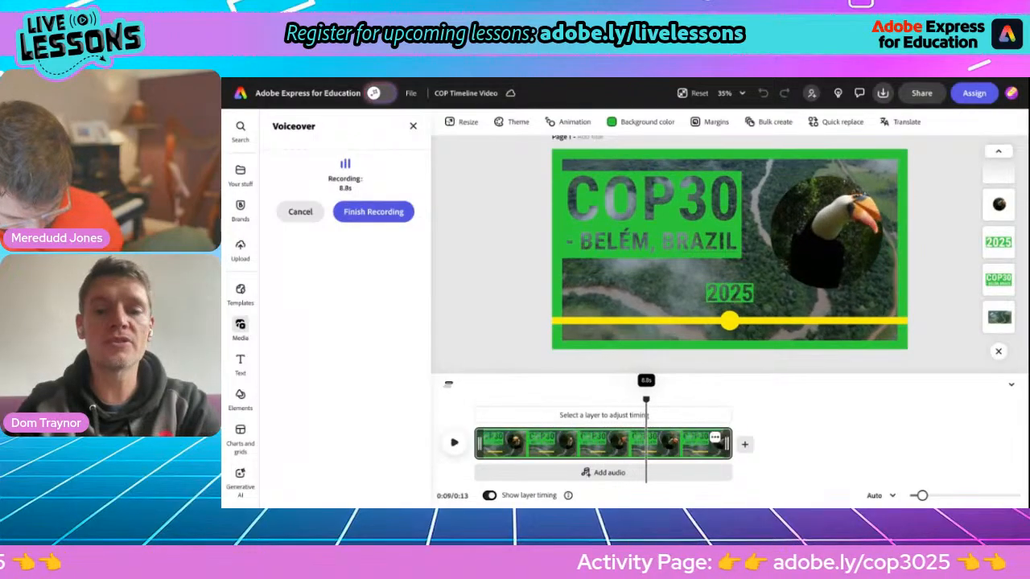
click(373, 212)
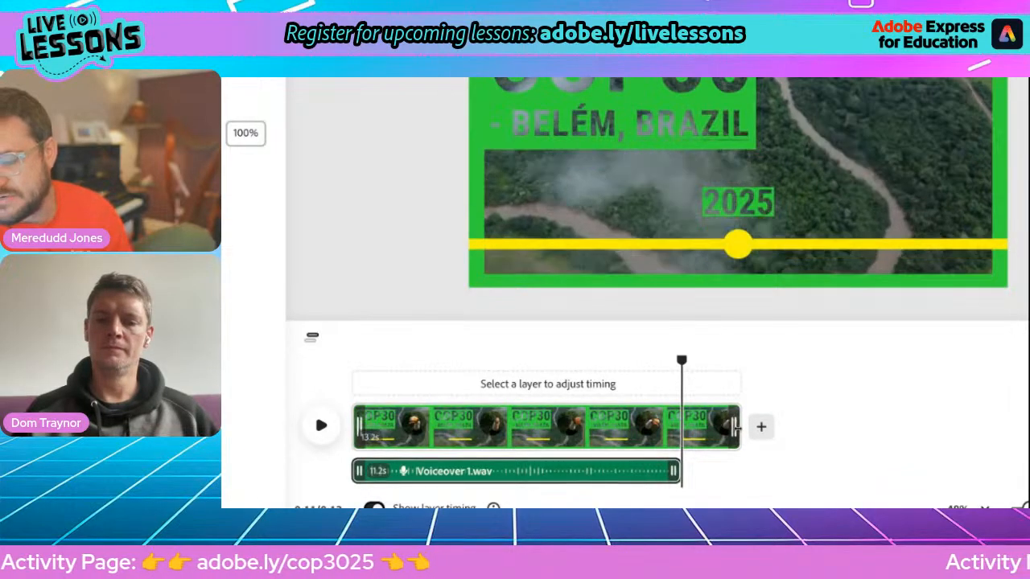
Step: Trim the video clip's end to match the 11.2-second voiceover, then play it from 0:00
drag(734, 429, 690, 428)
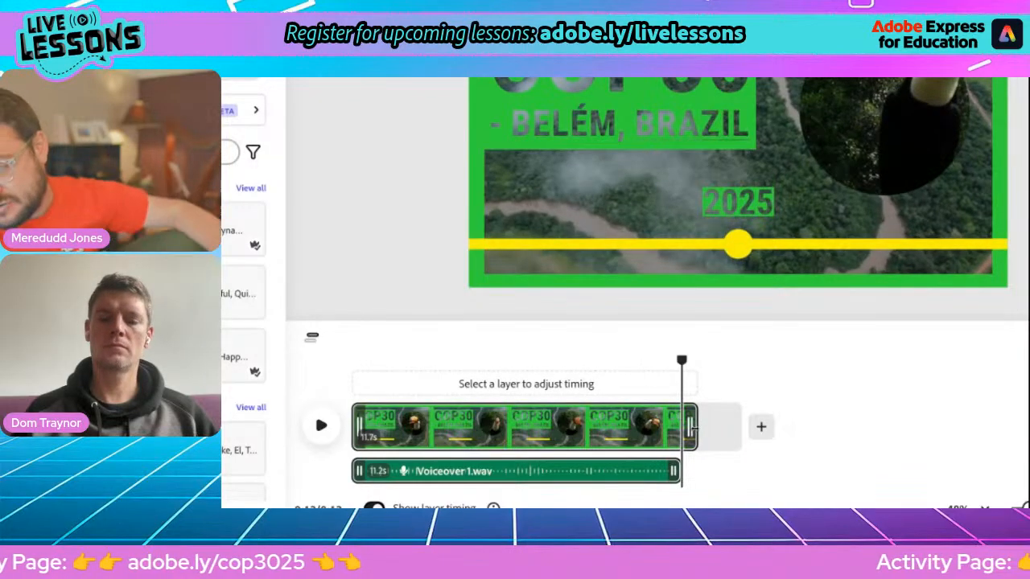
click(690, 427)
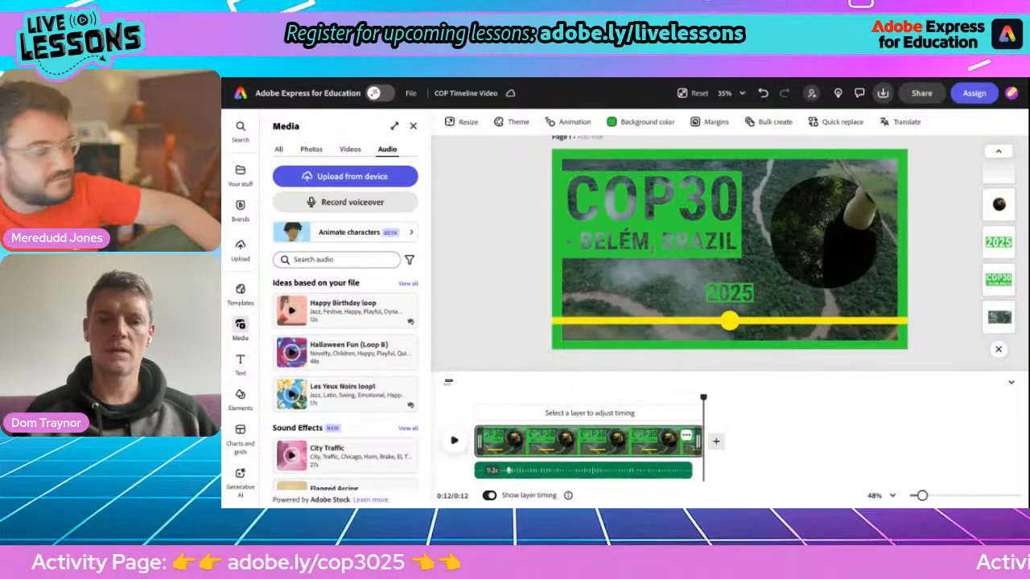
click(454, 441)
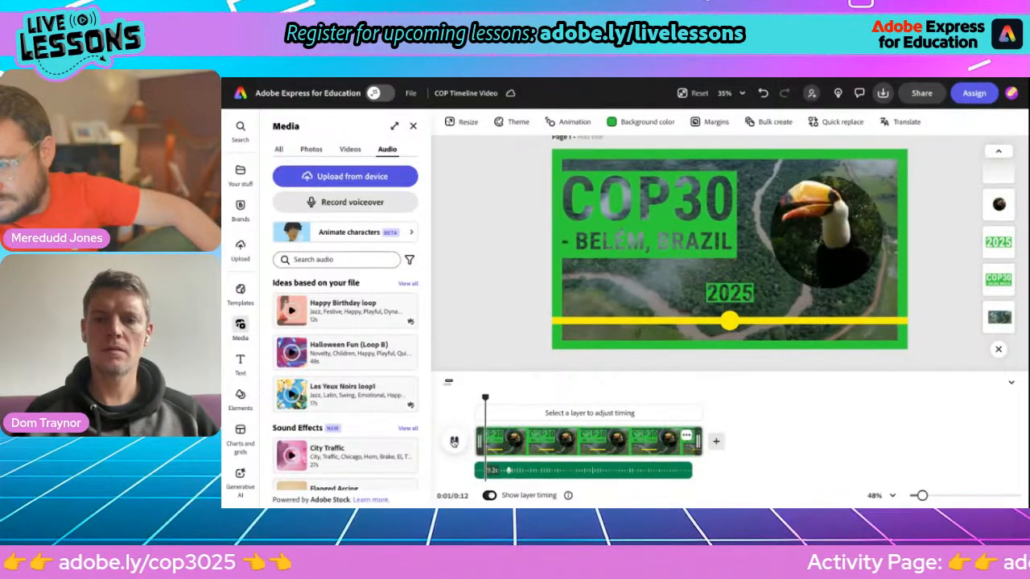
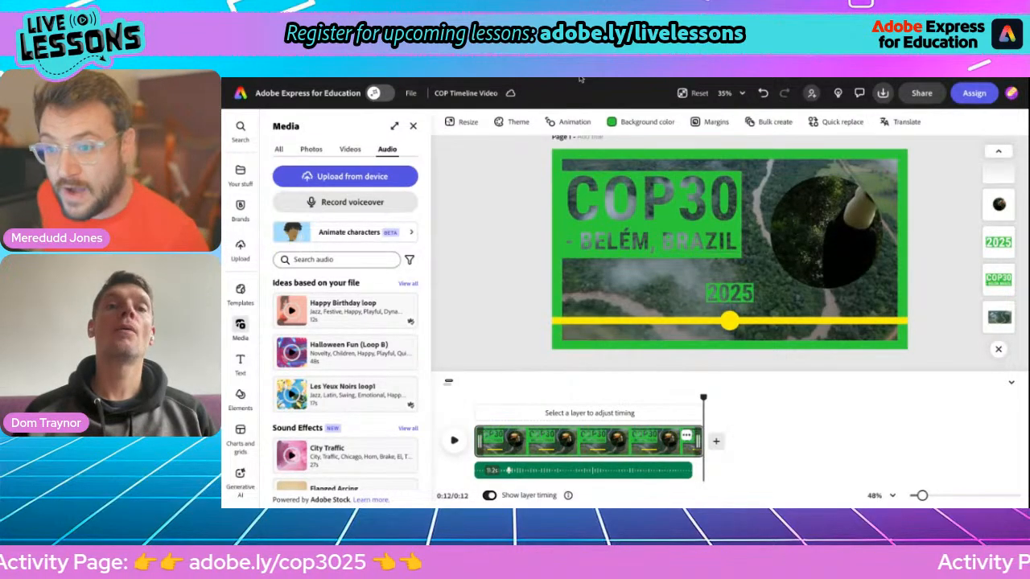
Step: Copy the 'COP1 - Berlin, Germany' line under the 1995 heading in the Facts about COP30 doc
key(alt+Tab)
click(439, 292)
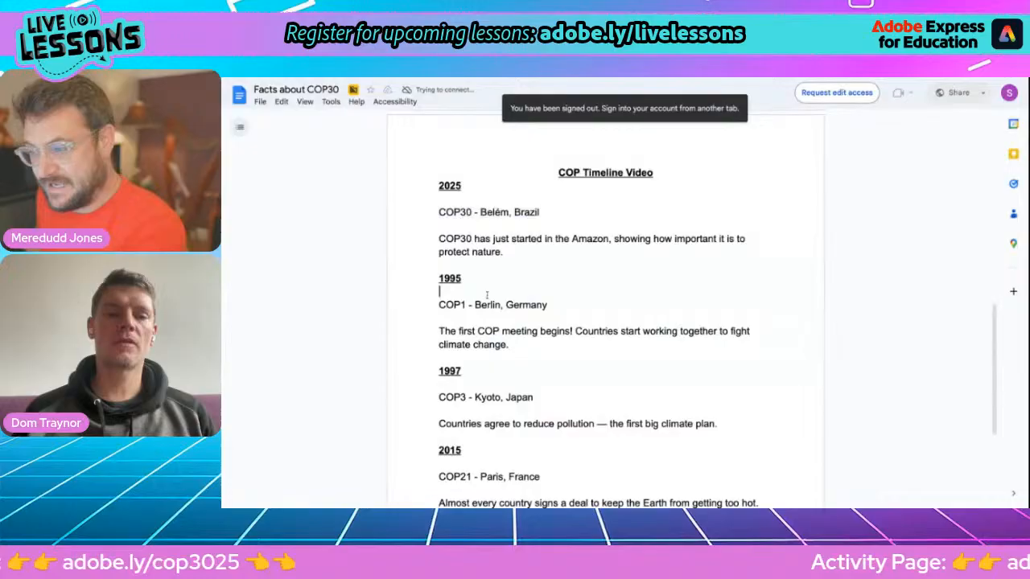
click(439, 305)
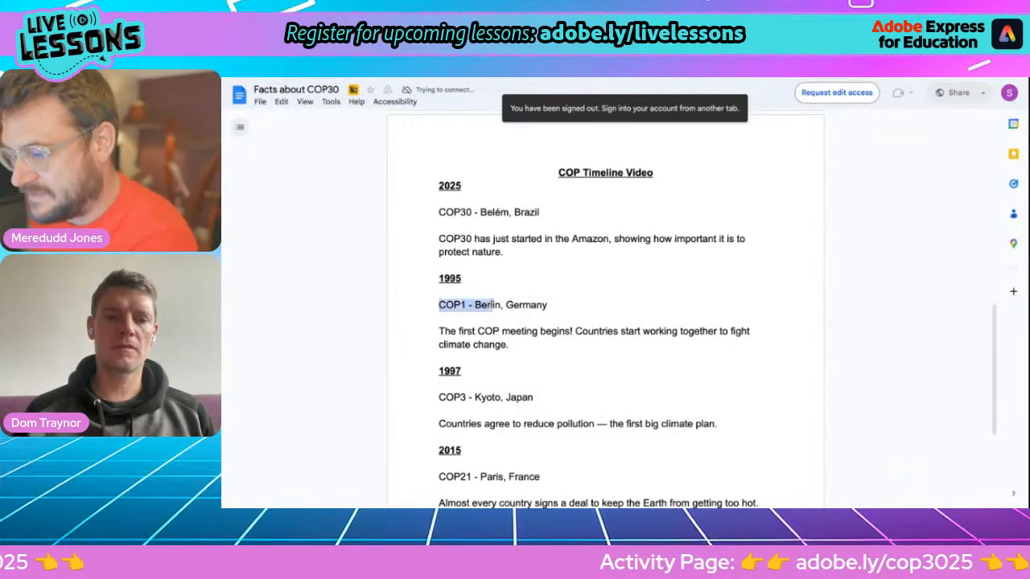
shift+click(548, 304)
key(ctrl+c)
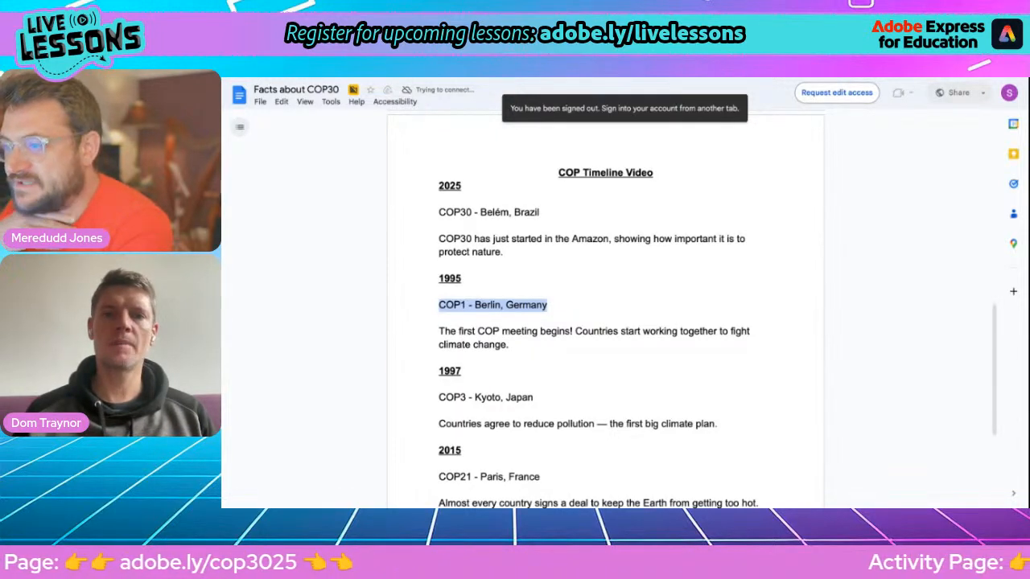
click(494, 78)
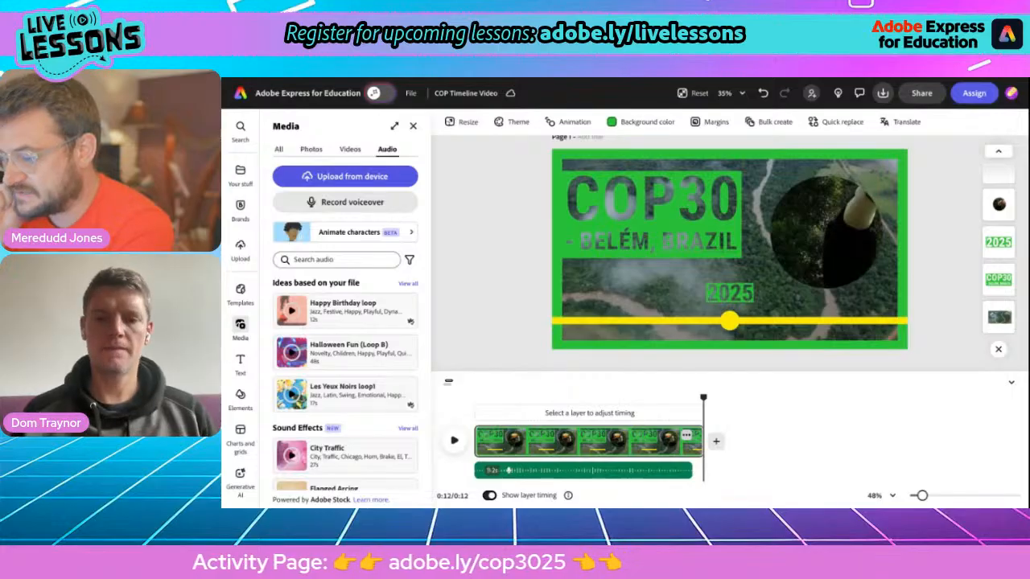
Step: Duplicate the COP30 scene and paste 'COP1 - Berlin, Germany' over the copy's heading
click(686, 435)
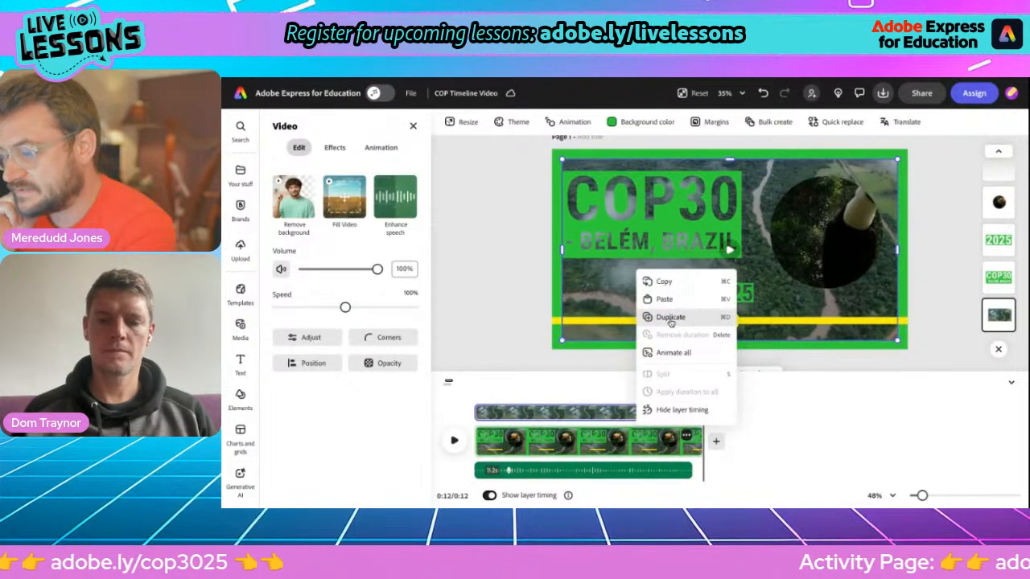
click(670, 318)
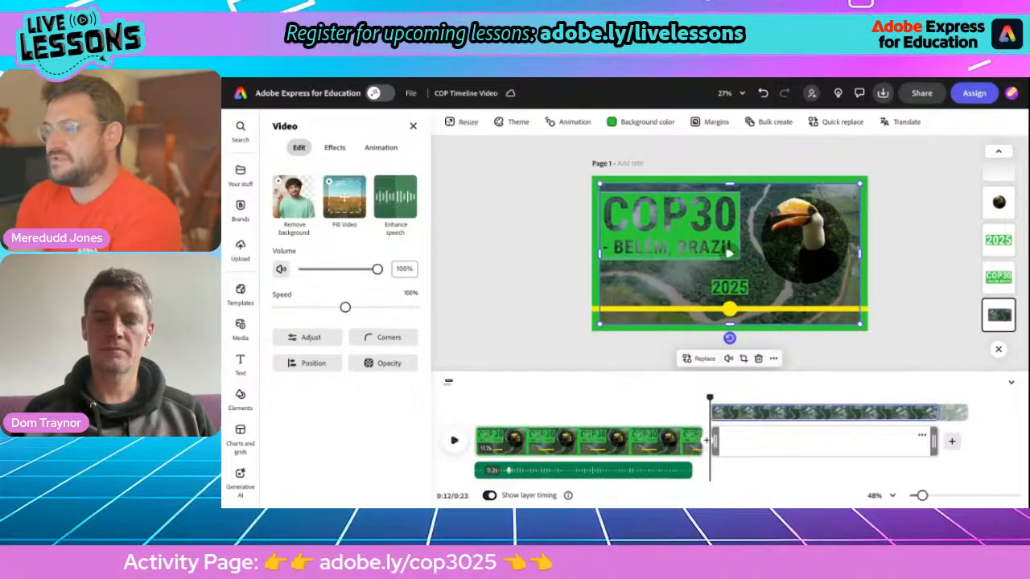
click(669, 225)
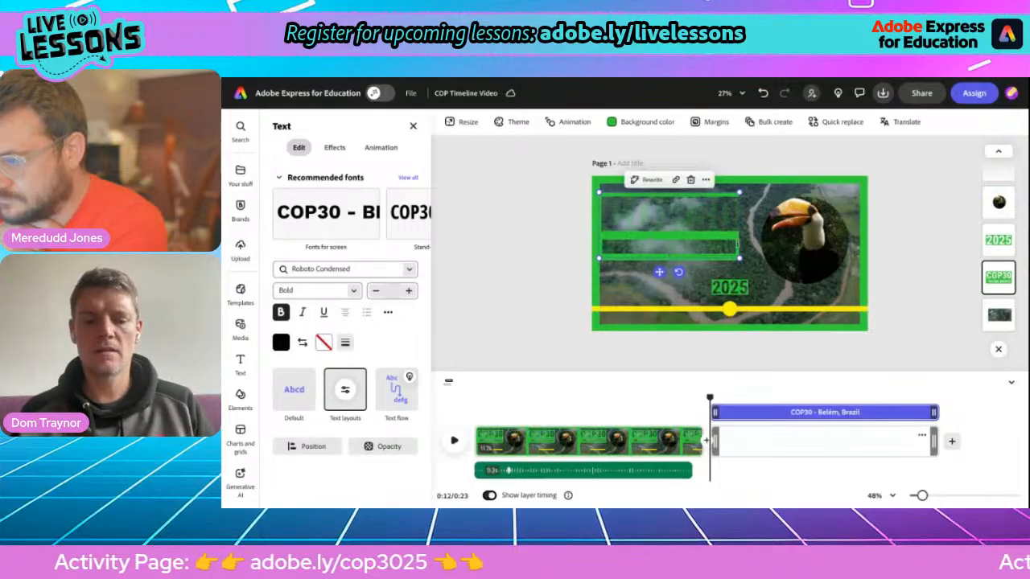
key(ctrl+v)
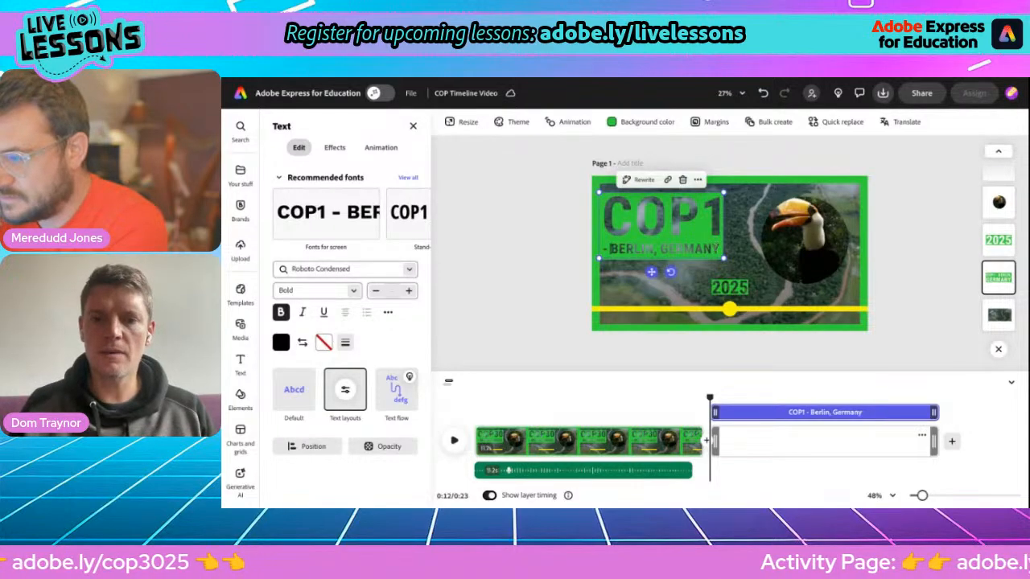
click(549, 278)
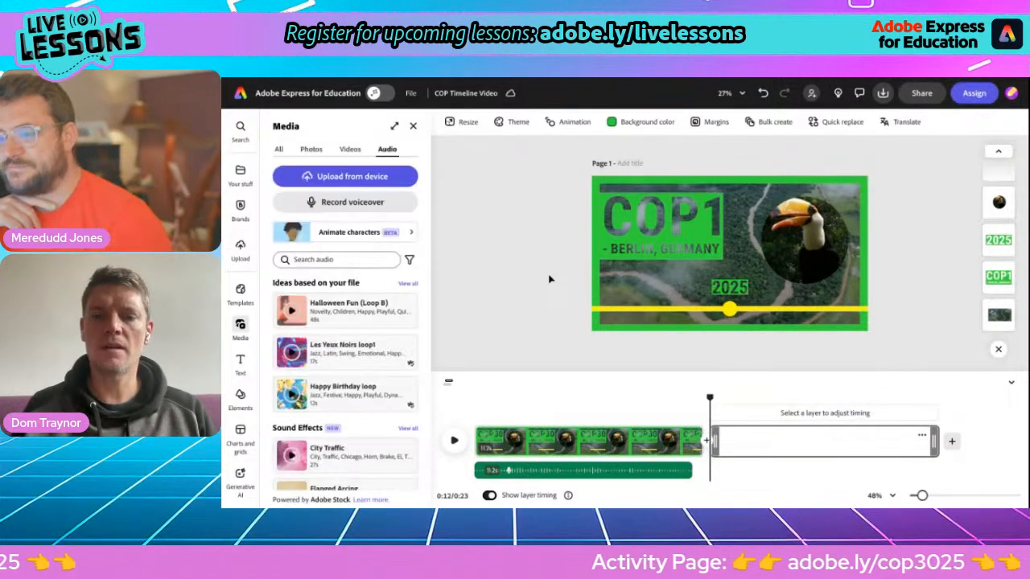
Step: Change the scene's year label from 2025 to 1995
click(734, 296)
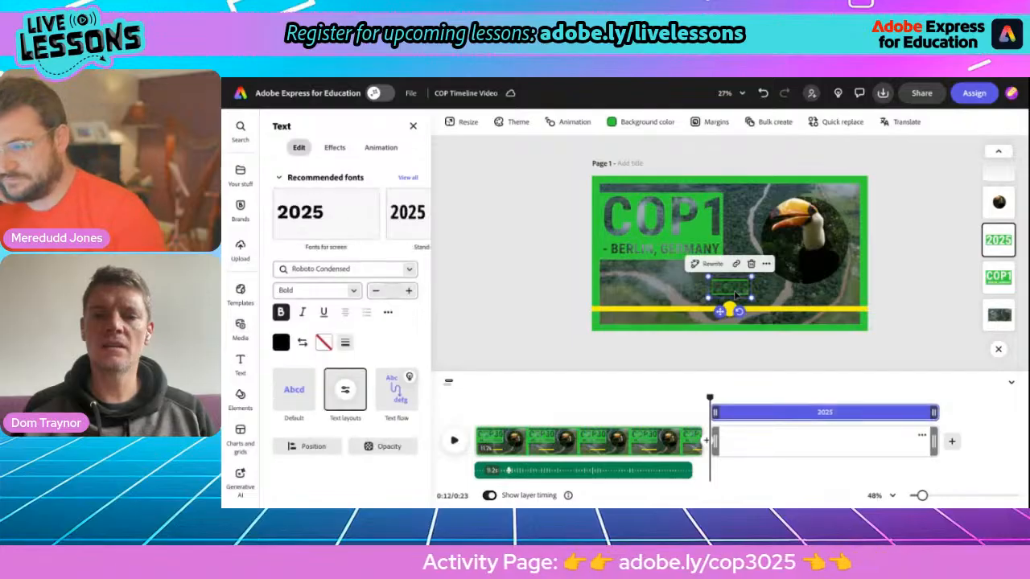
double_click(729, 288)
text(1995)
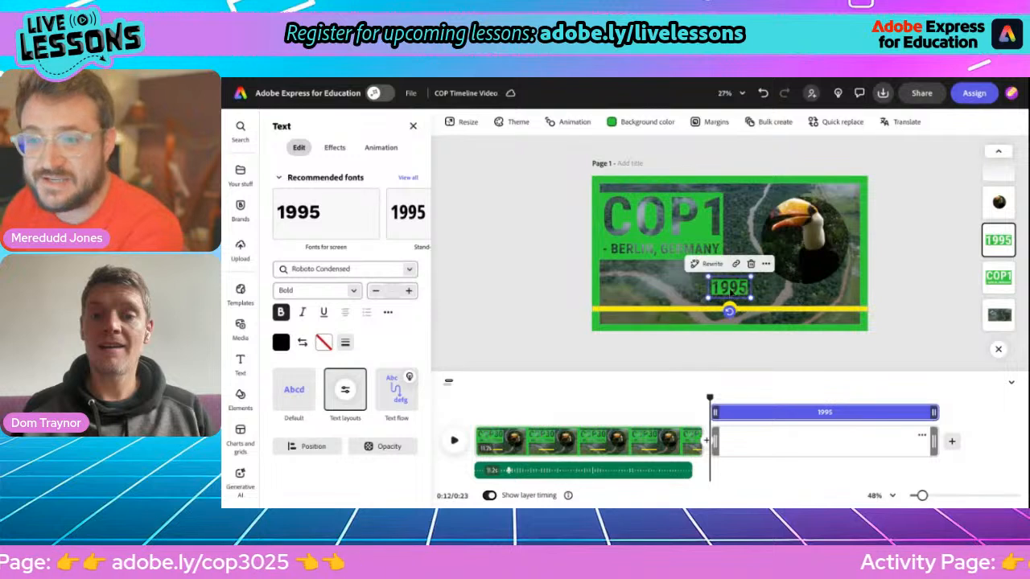
click(896, 285)
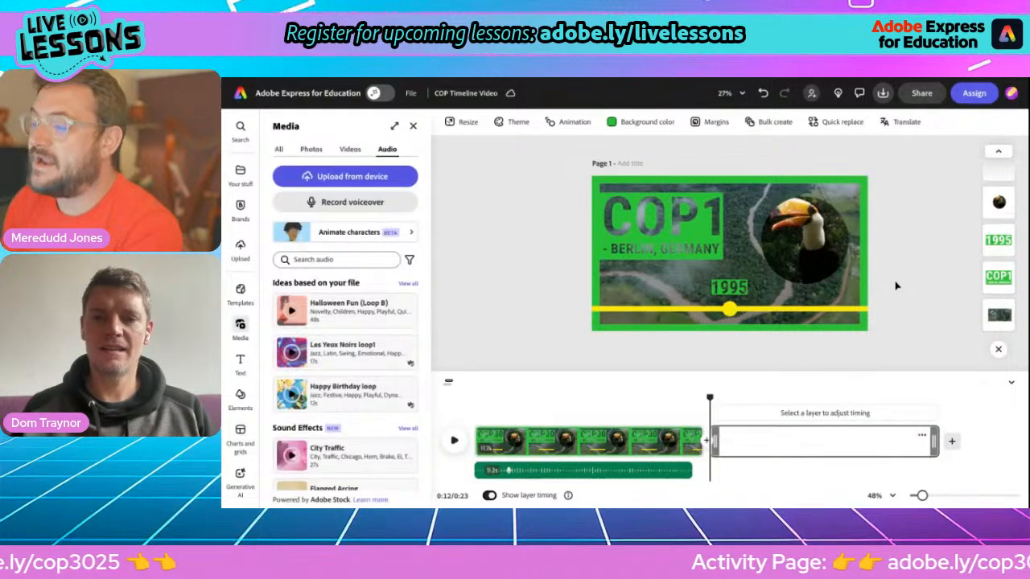
Step: Replace the scene's background video with the Brandenburg Gate clip found by searching 'berlin'
click(672, 283)
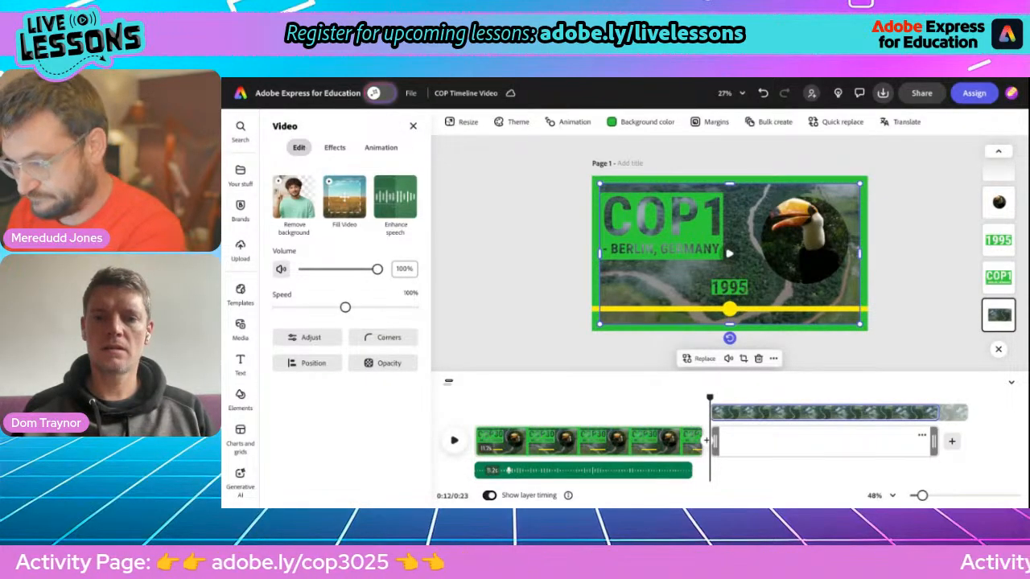
click(700, 359)
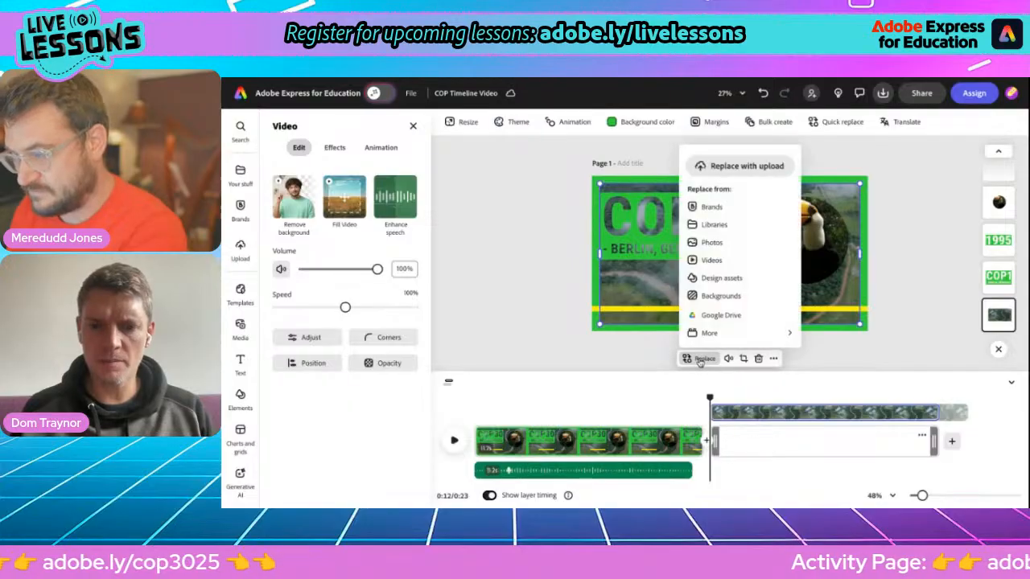
click(706, 261)
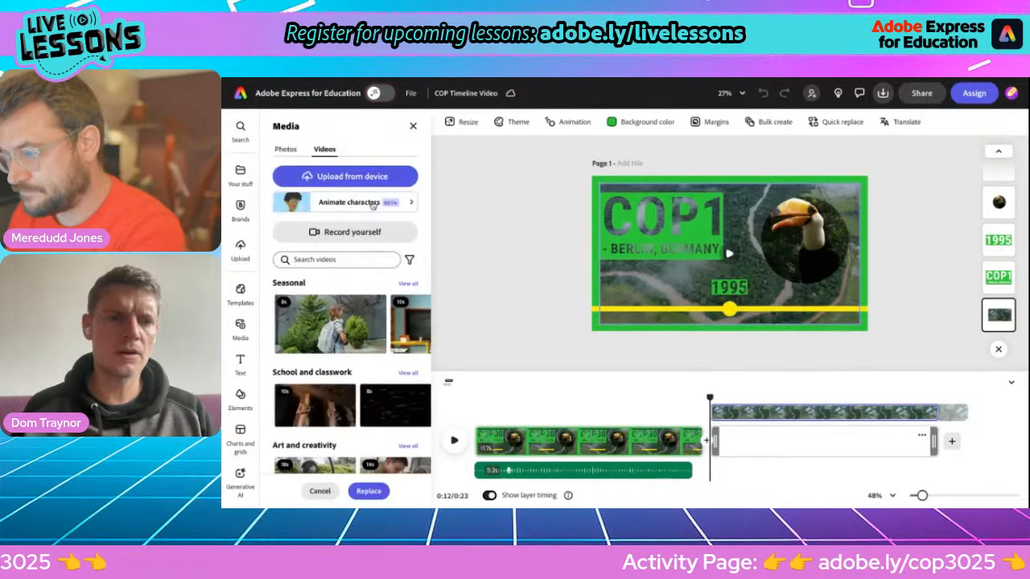
click(319, 258)
text(berlin)
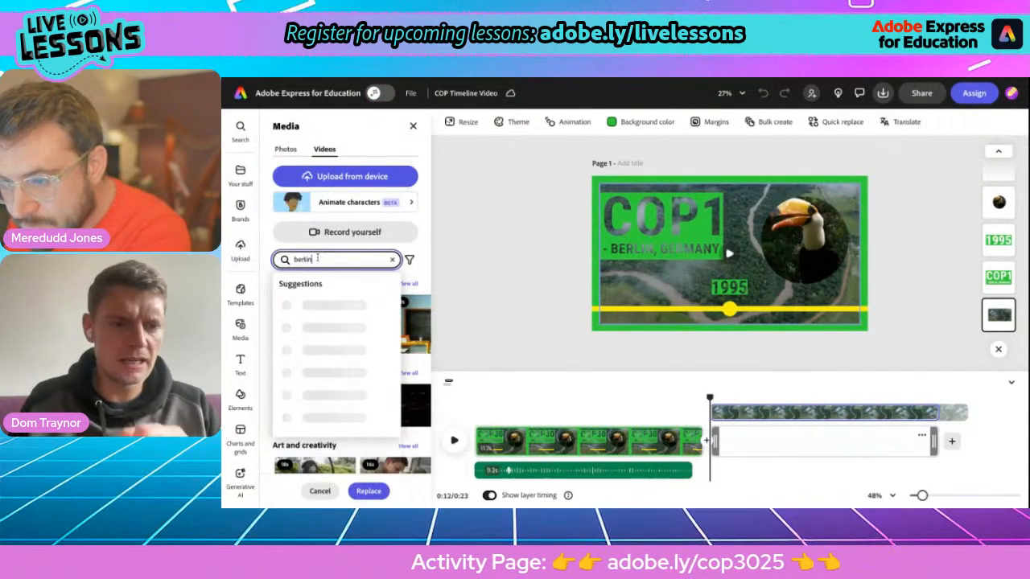
key(Return)
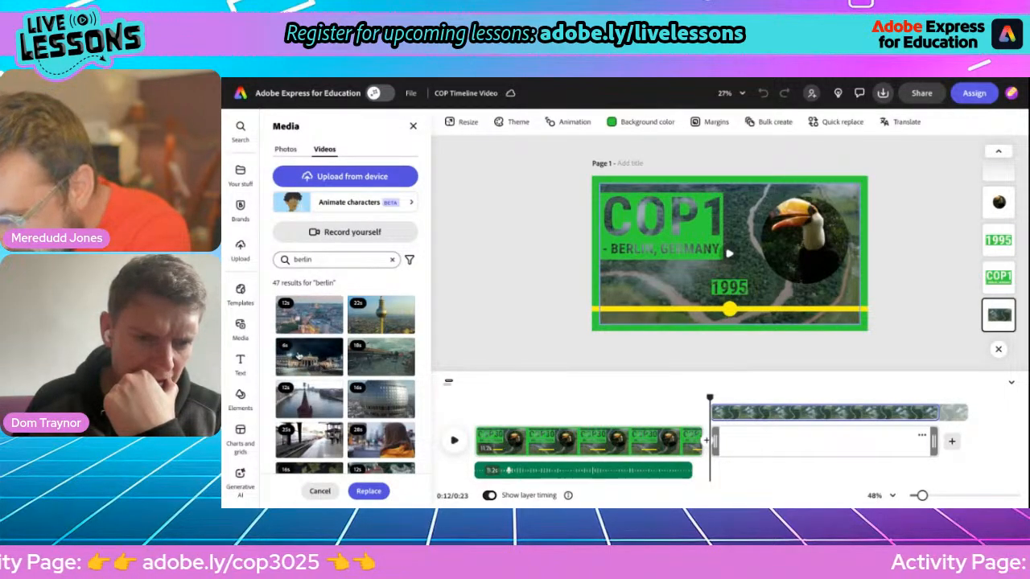
click(316, 364)
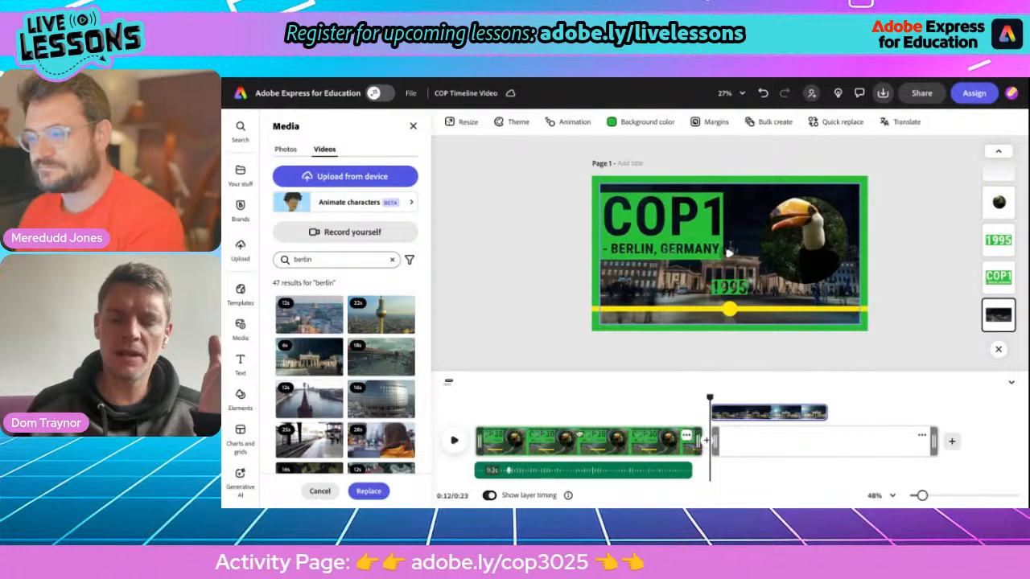
Step: Preview the new background and slow the Berlin video to 50% speed
click(454, 440)
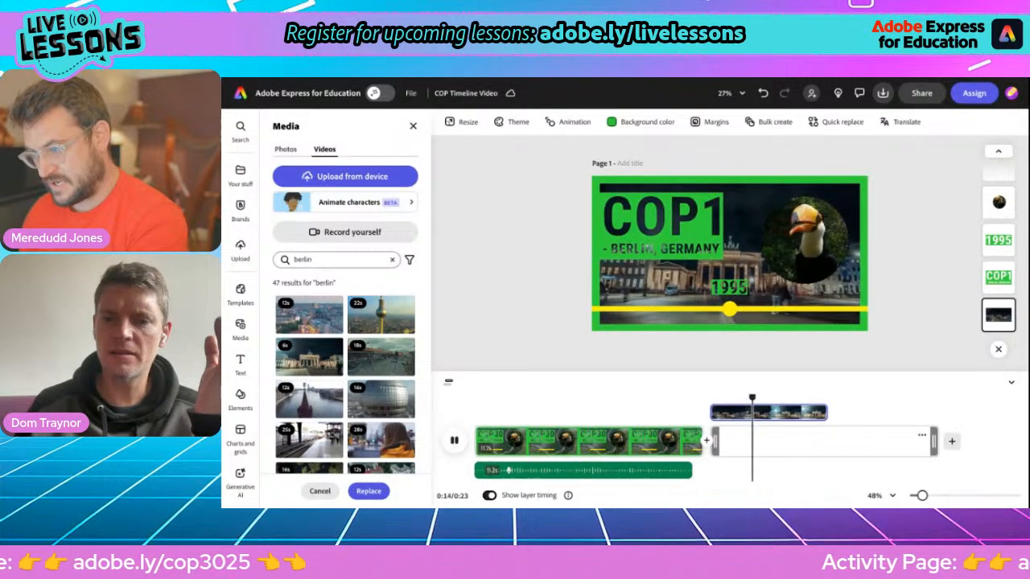
key(space)
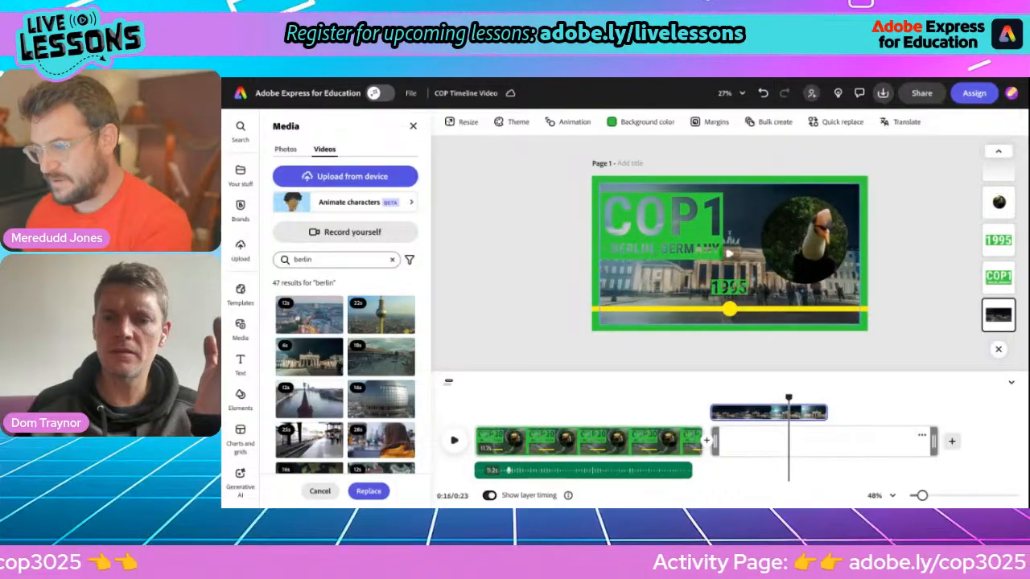
click(757, 458)
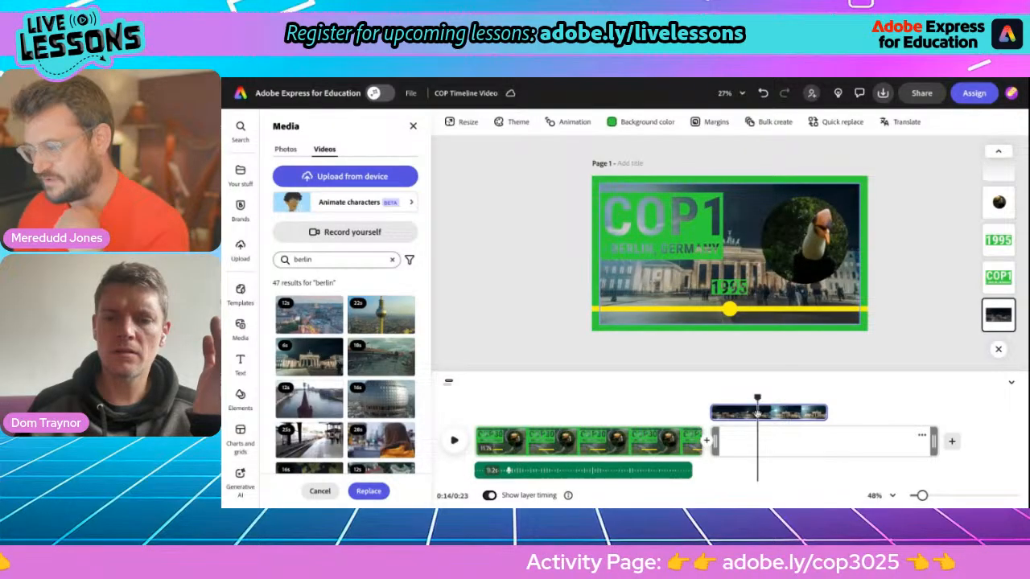
click(740, 287)
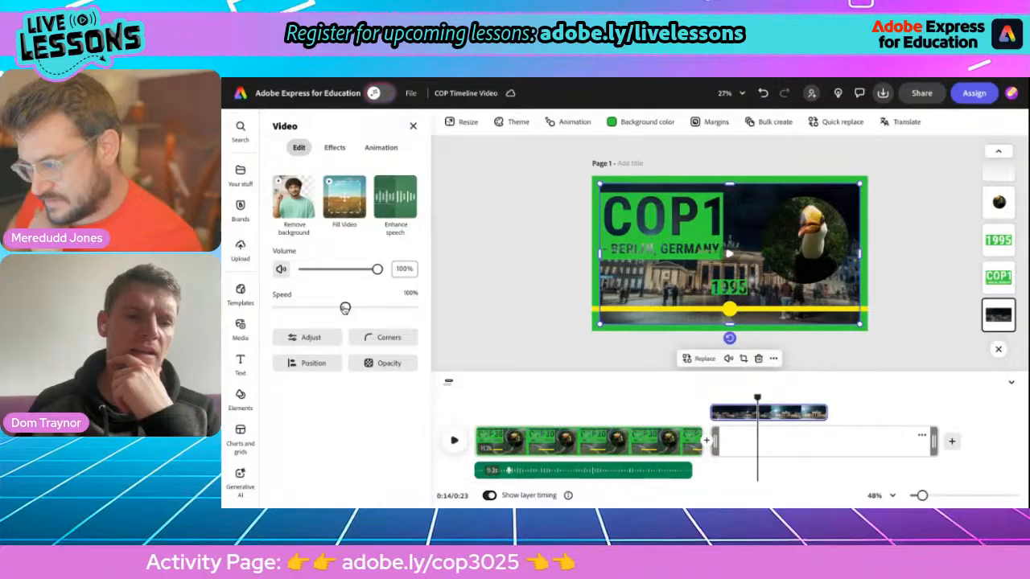
drag(336, 310, 311, 309)
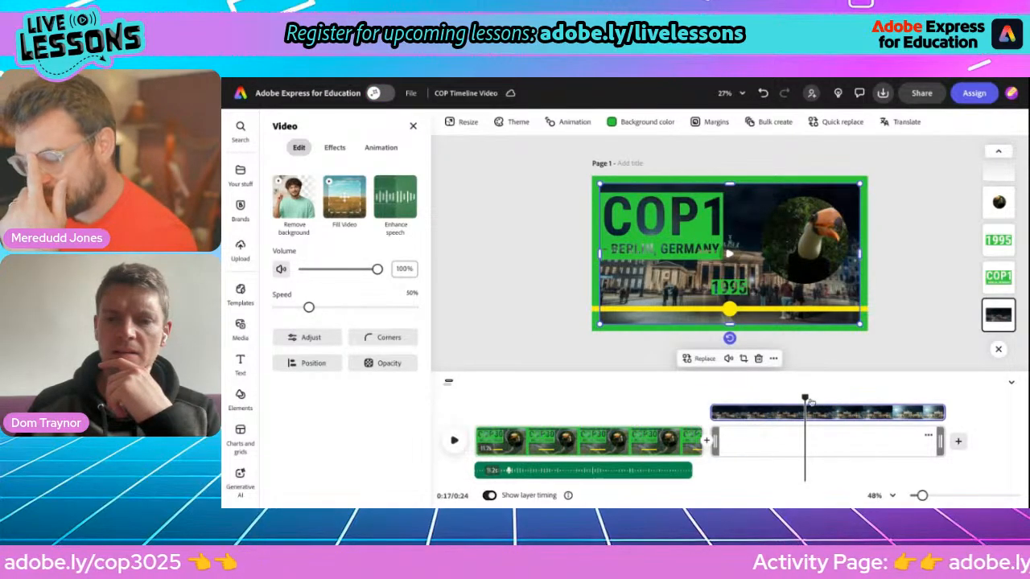
drag(808, 400, 786, 400)
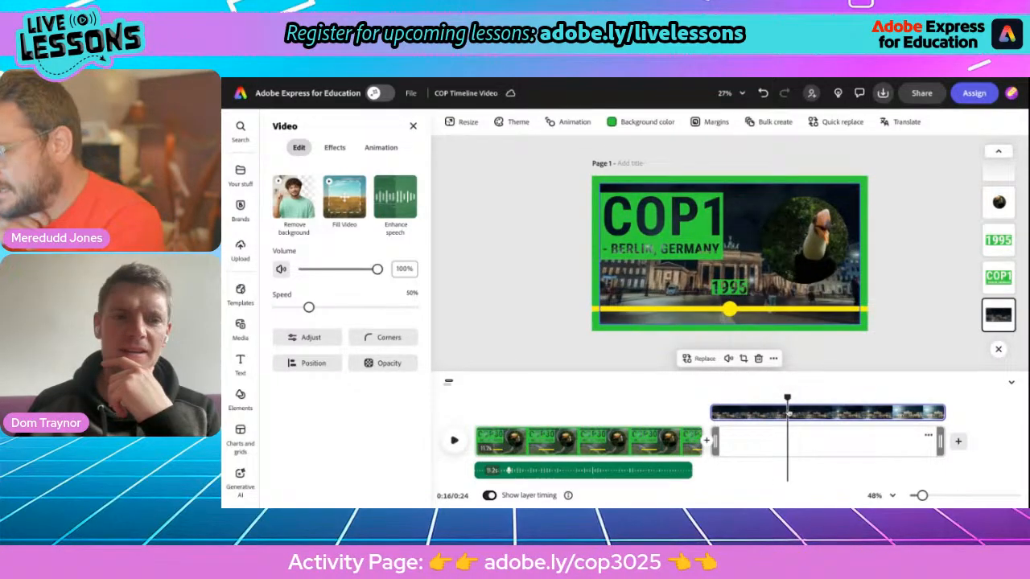
click(798, 254)
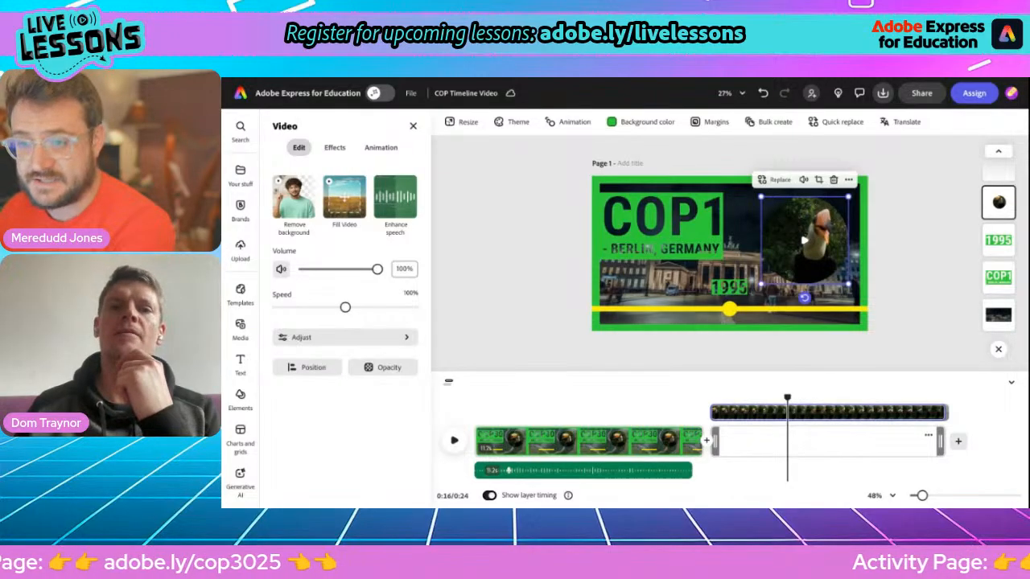
click(632, 79)
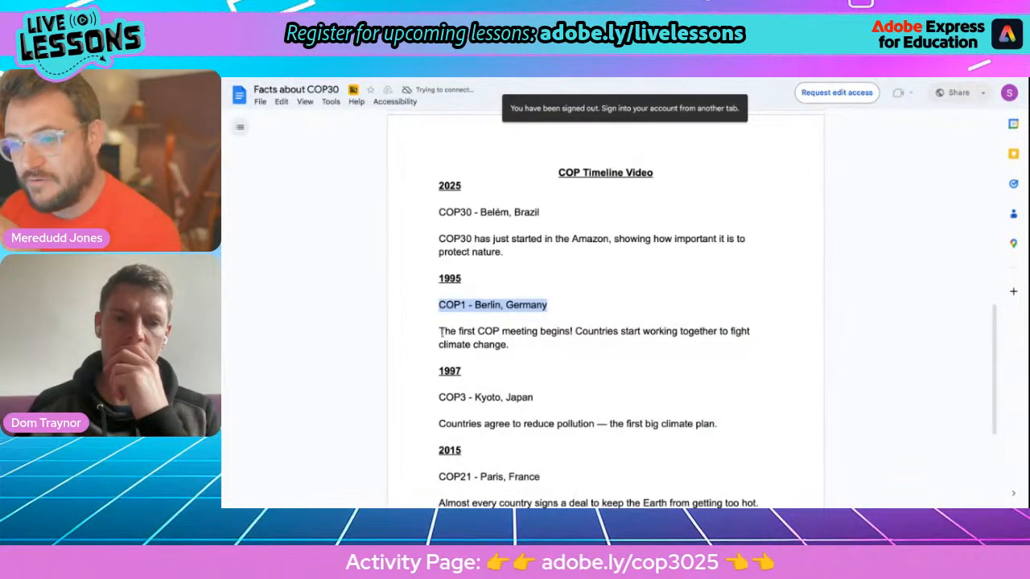
Step: Copy the first-COP-meeting paragraph under COP1 - Berlin, Germany and return to the video project
drag(440, 332, 524, 346)
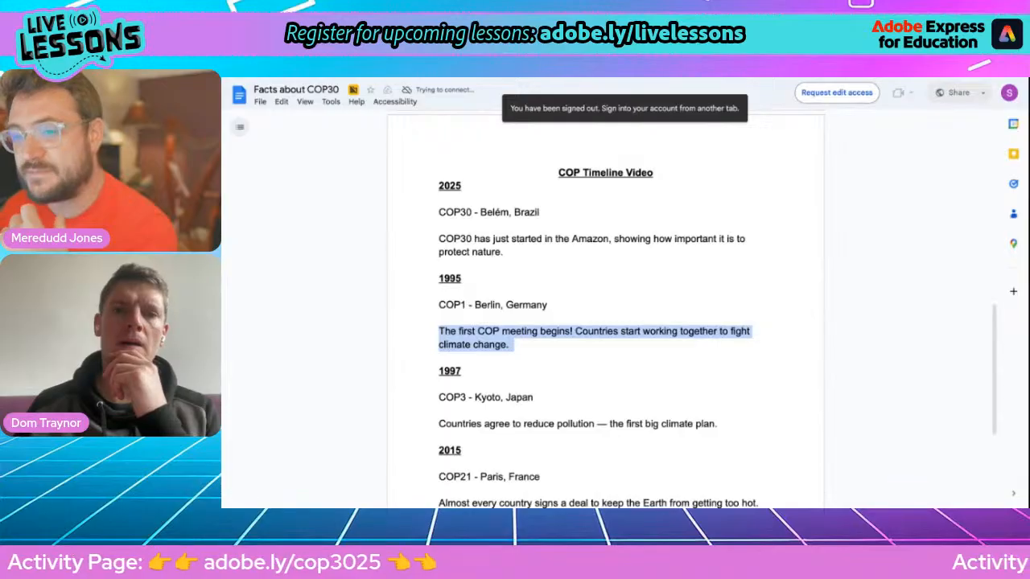
key(ctrl+Tab)
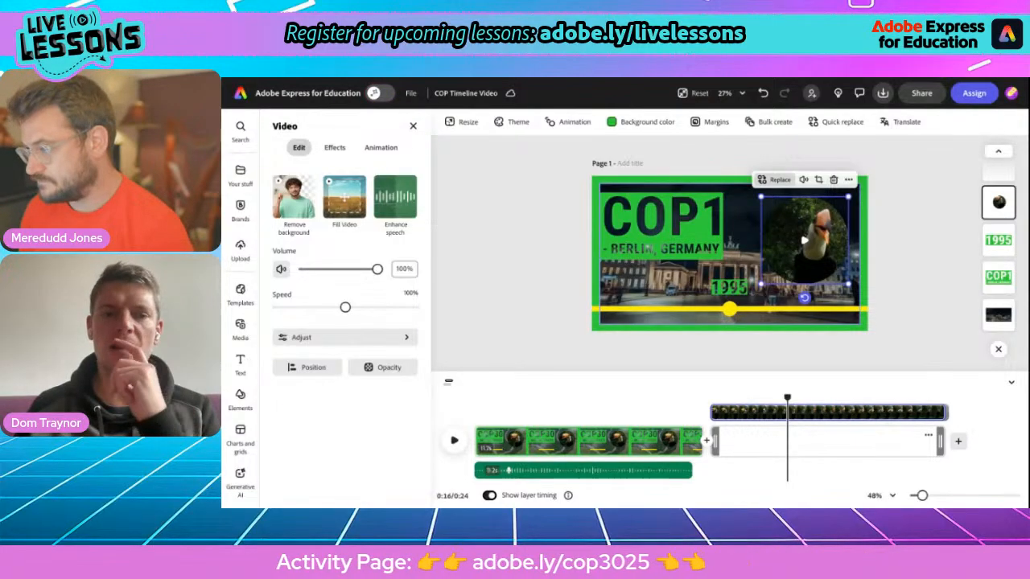
Step: Replace the circle's toucan video with a handshake clip from a 'hand' stock search
click(775, 179)
click(786, 306)
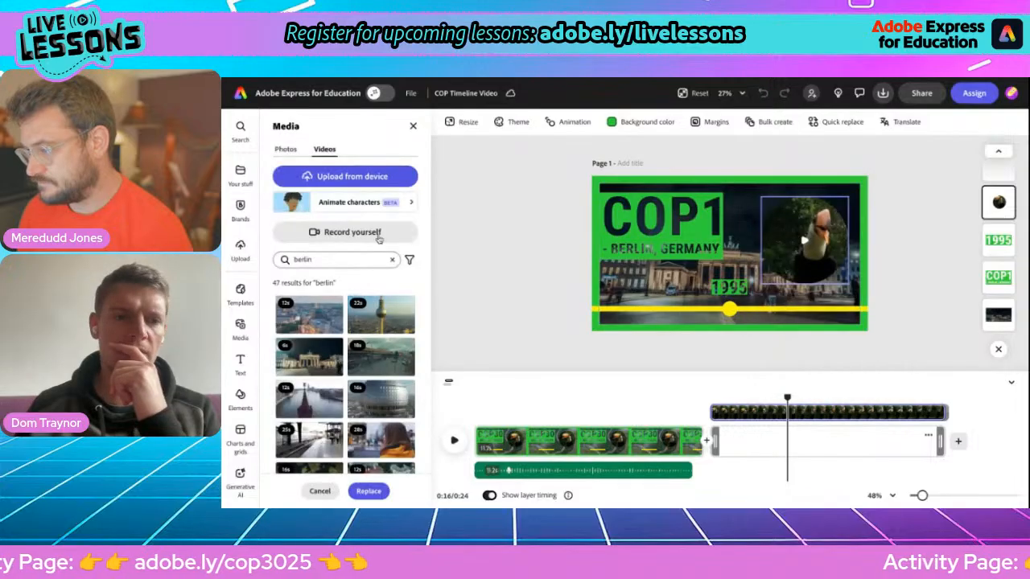
click(295, 257)
text(handshake)
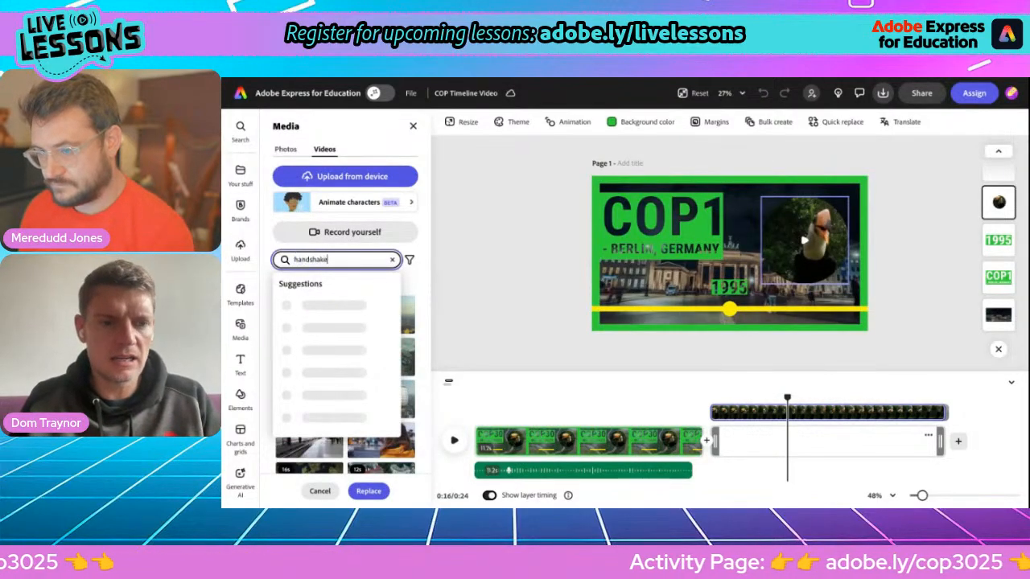
key(Return)
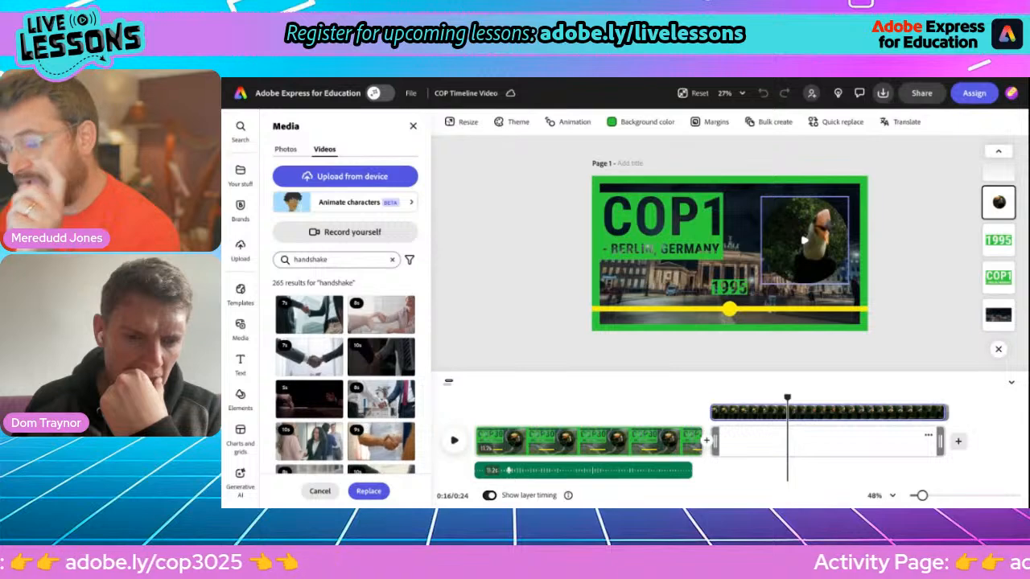
click(380, 441)
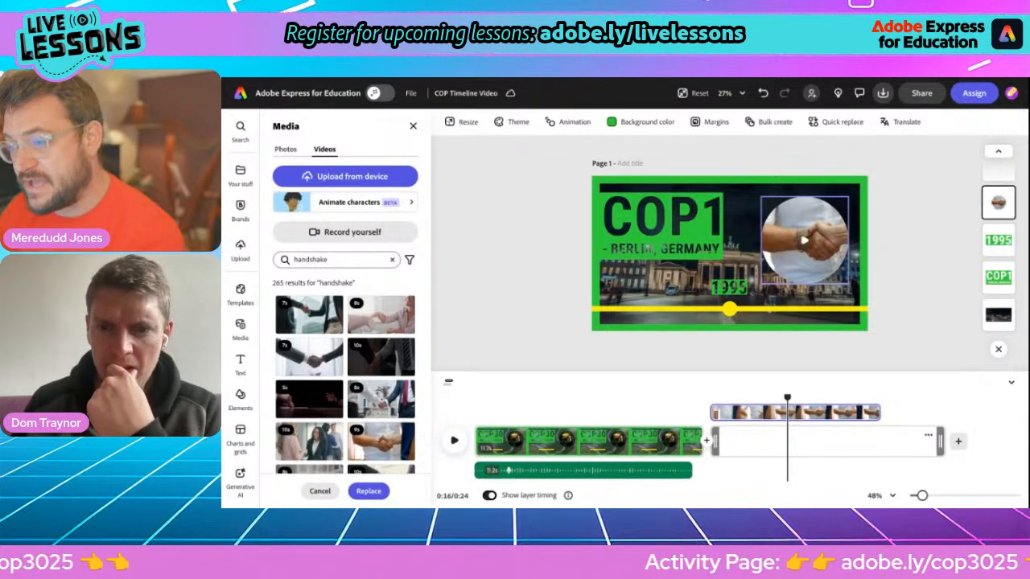
Step: Play the video from about 0:12 to preview the handshake clip
click(369, 492)
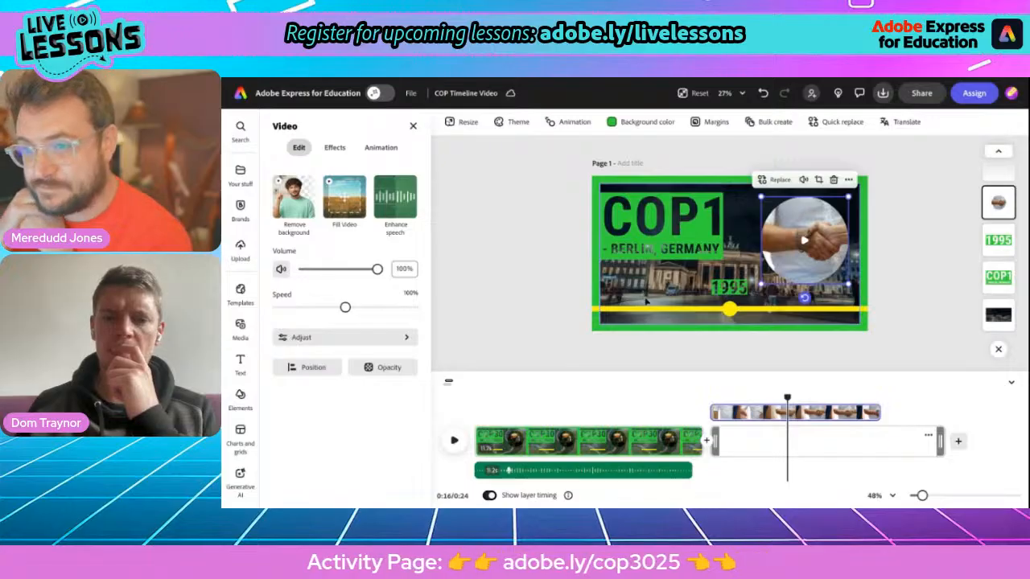
drag(788, 399, 710, 399)
key(space)
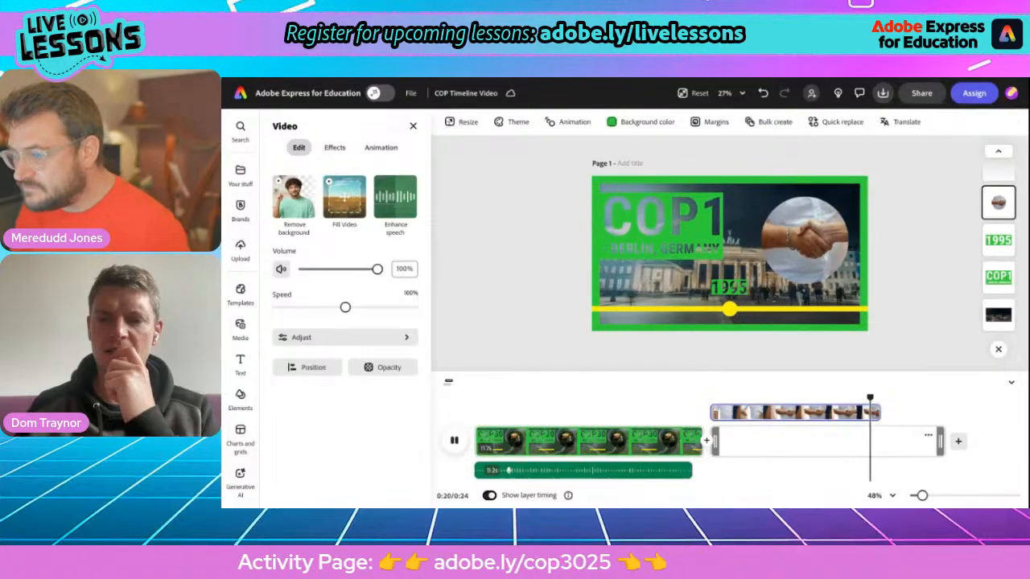
key(space)
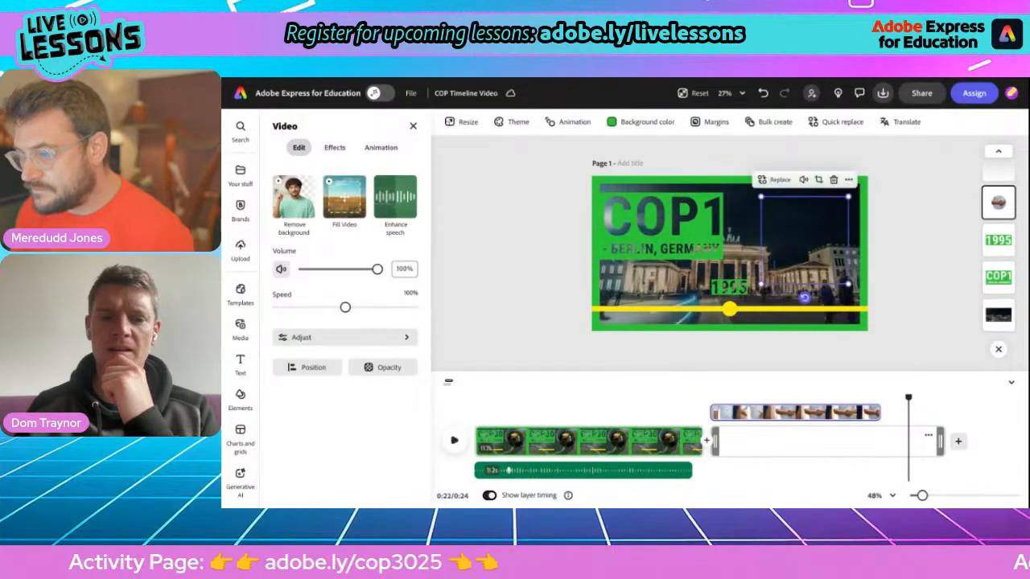
drag(909, 399, 709, 412)
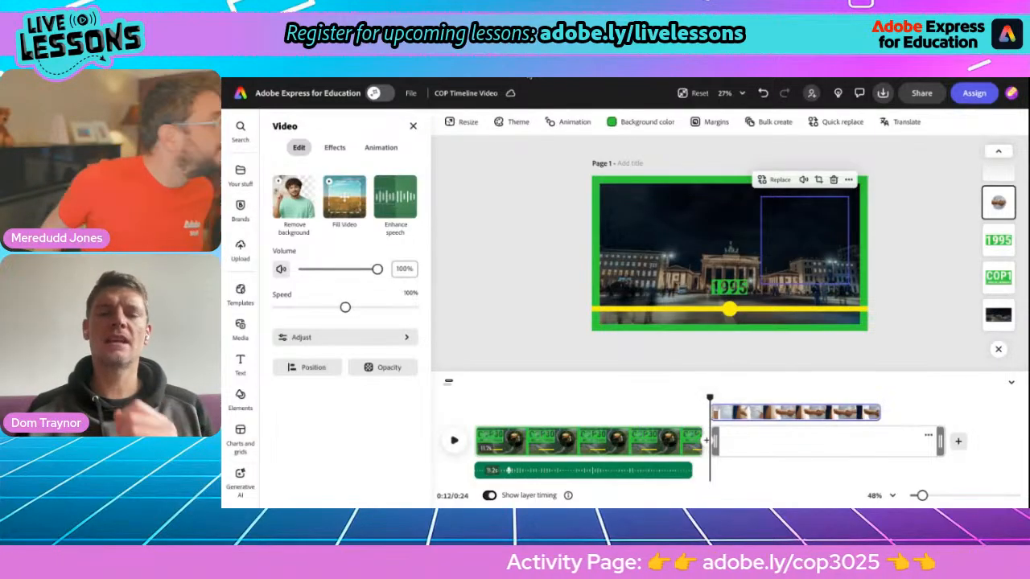
key(alt+Tab)
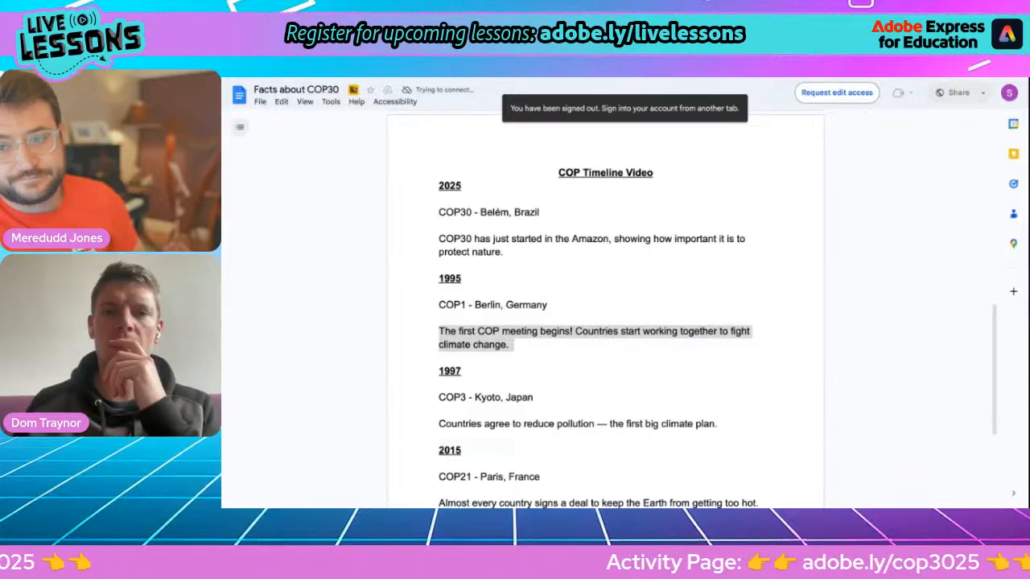
Step: Switch from the 1995 paragraph back to the COP Timeline Video editor
key(alt+Tab)
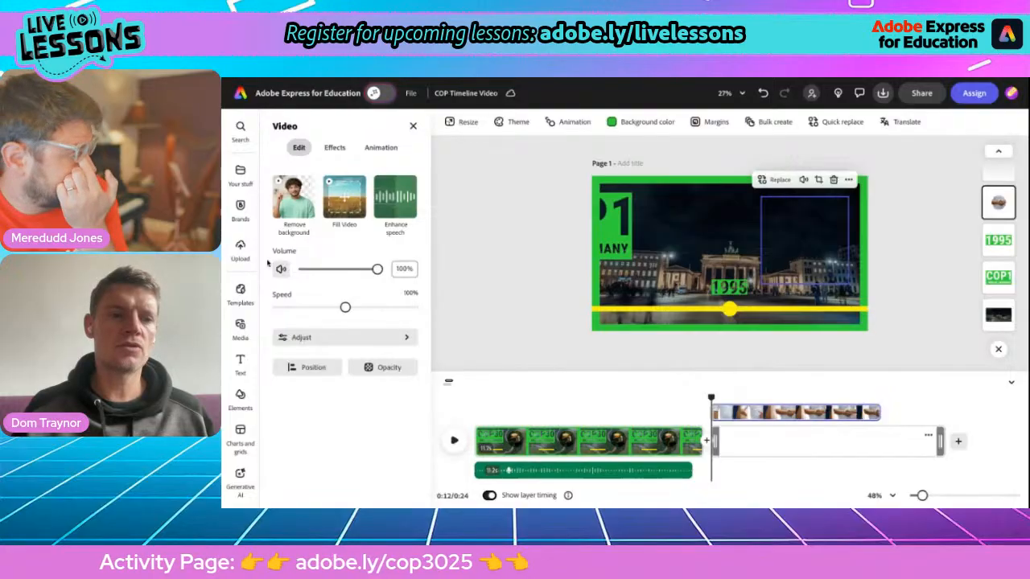
Step: Record the COP1 narration as Voiceover 2.wav with Enhance Speech applied
click(240, 327)
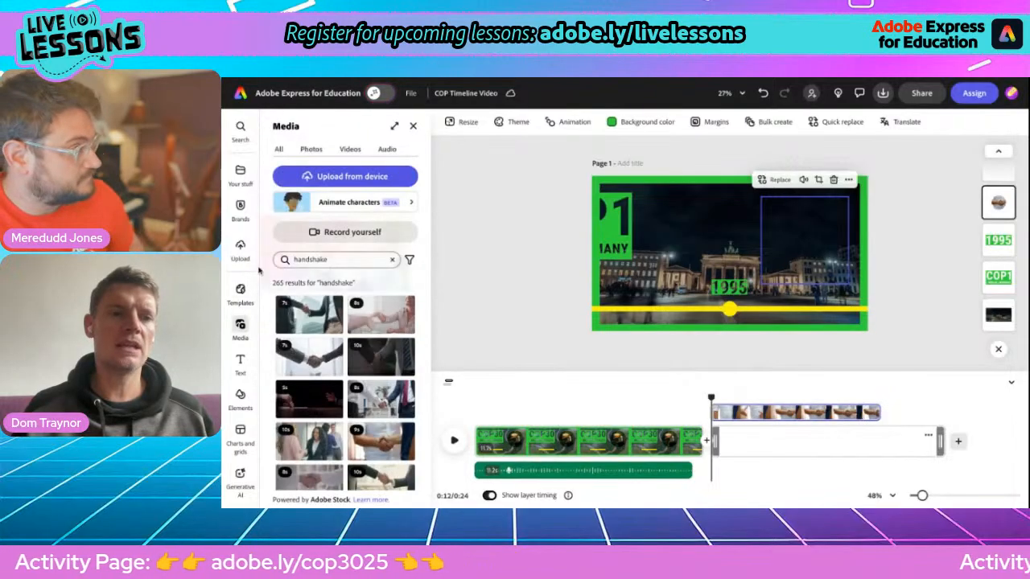
click(386, 150)
click(342, 200)
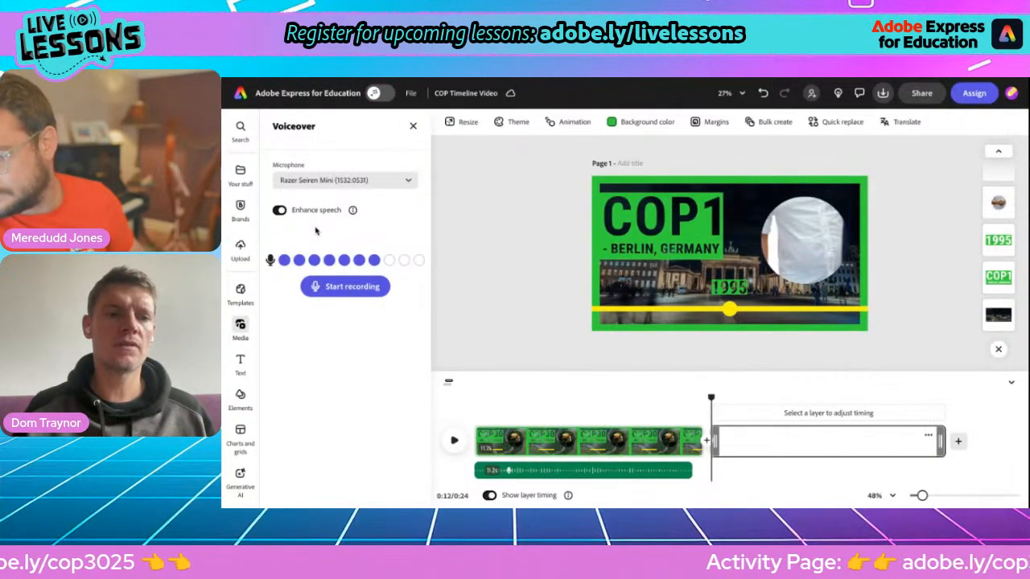
click(341, 290)
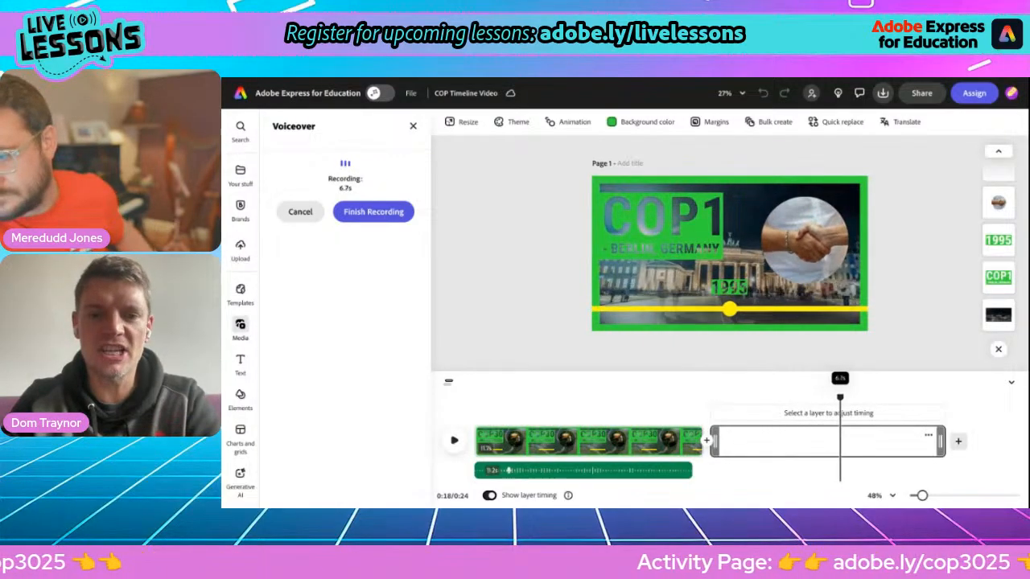
click(358, 213)
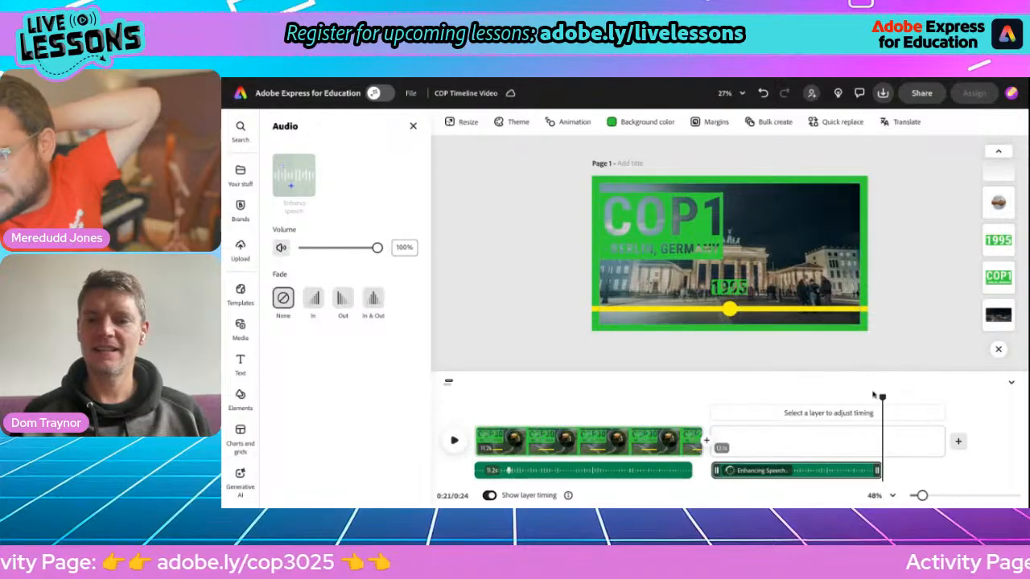
Step: Scrub back to about 0:20 and select the handshake video in the circle
drag(881, 395, 880, 396)
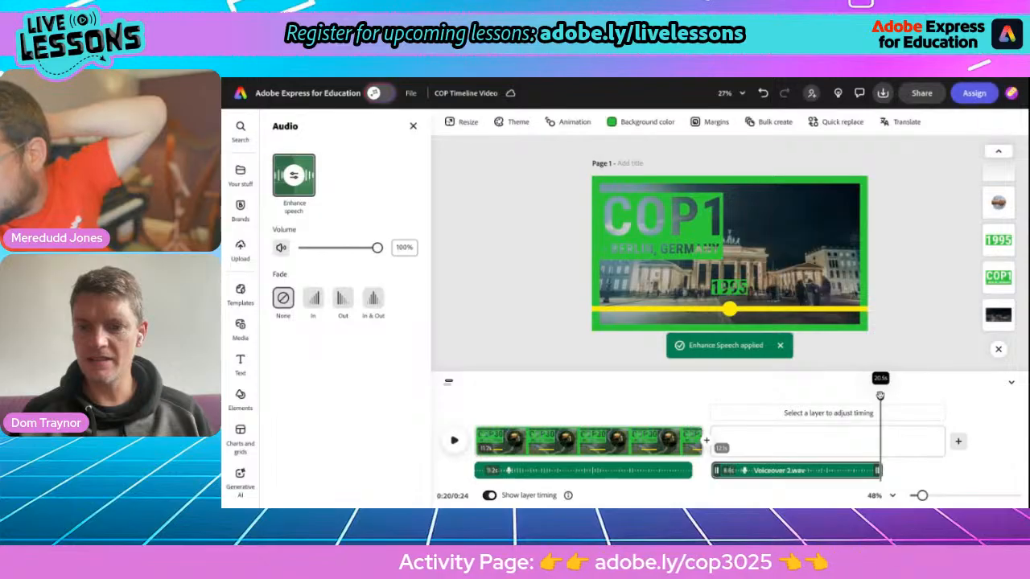
drag(880, 396, 867, 397)
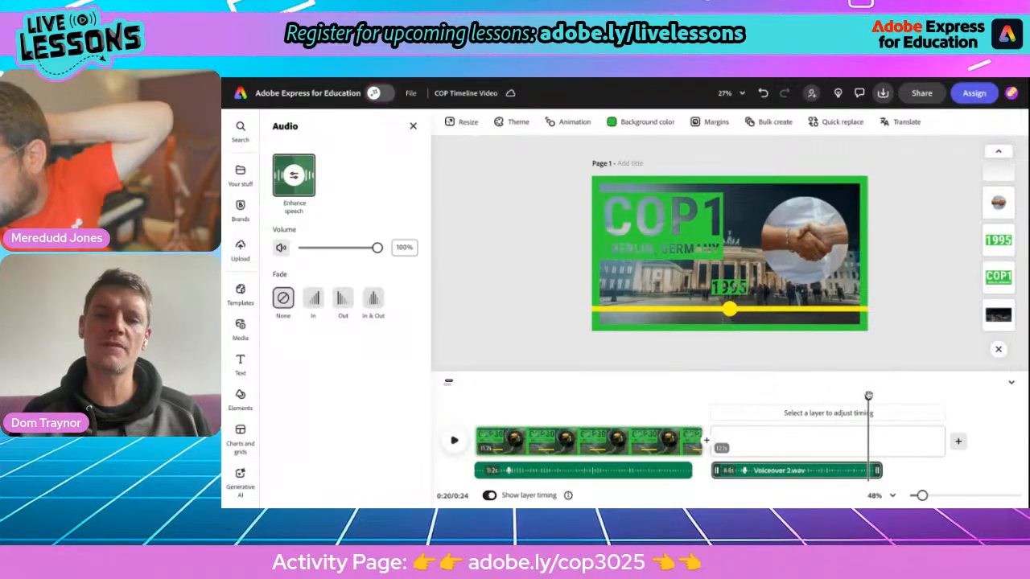
click(807, 246)
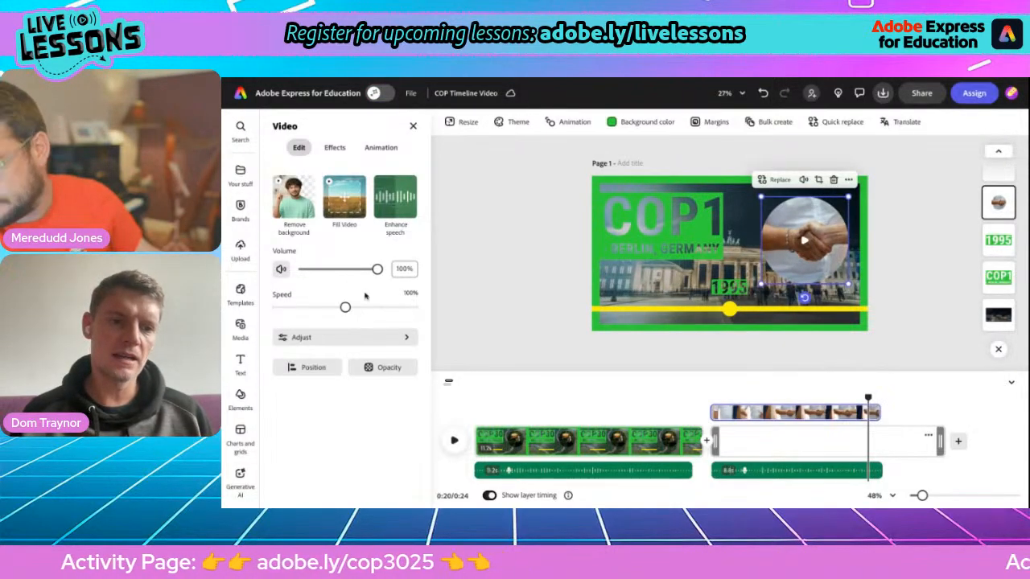
Step: Set the handshake clip to 50% speed and trim its layer so the video runs 0:21
drag(341, 308, 312, 308)
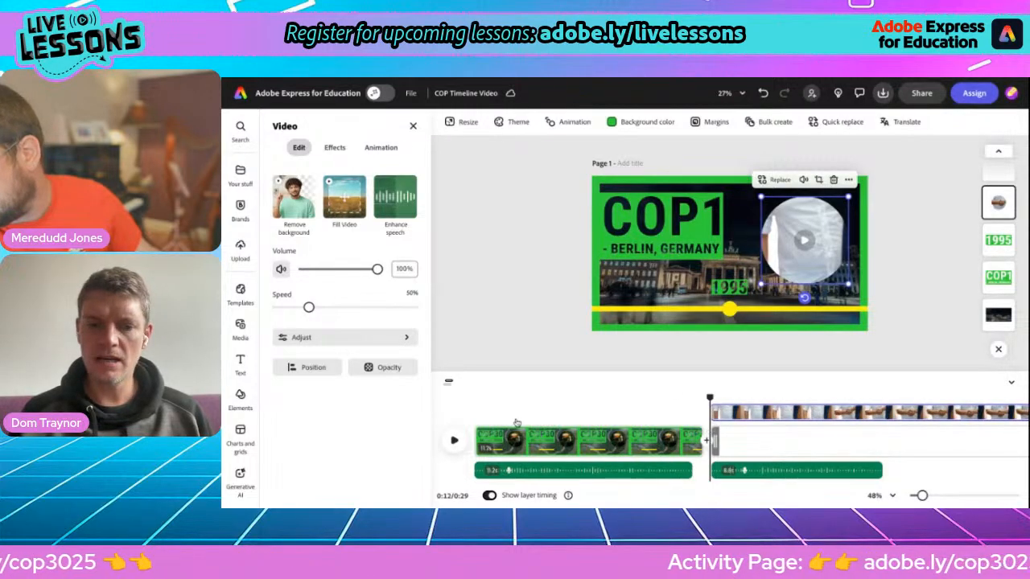
click(464, 435)
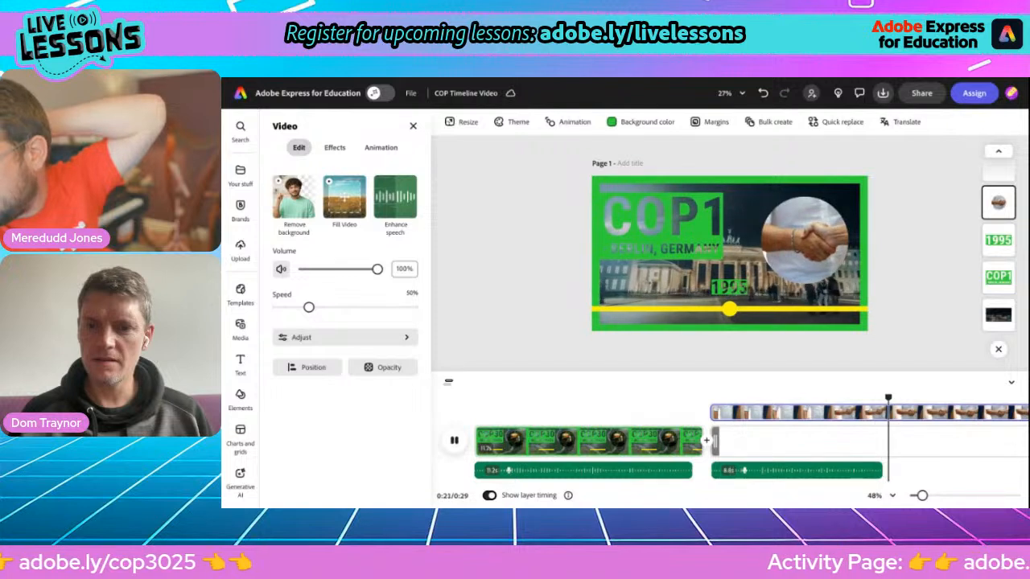
click(453, 439)
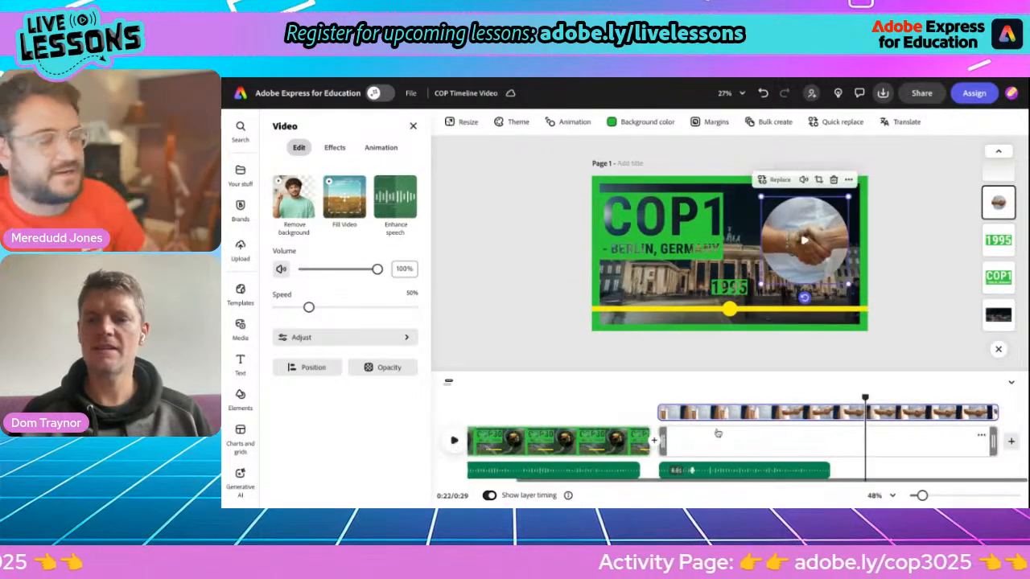
drag(993, 441, 833, 445)
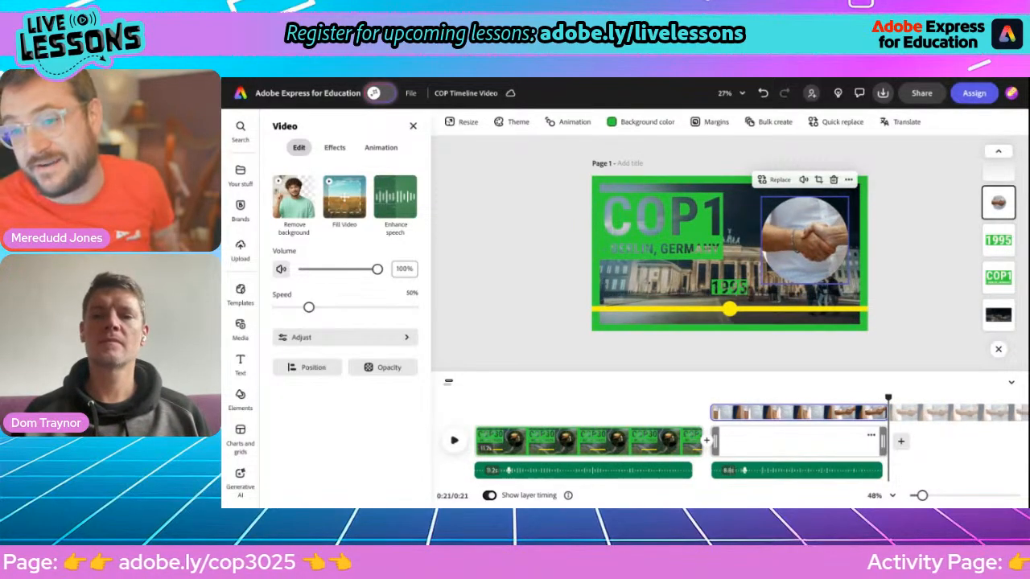
click(932, 317)
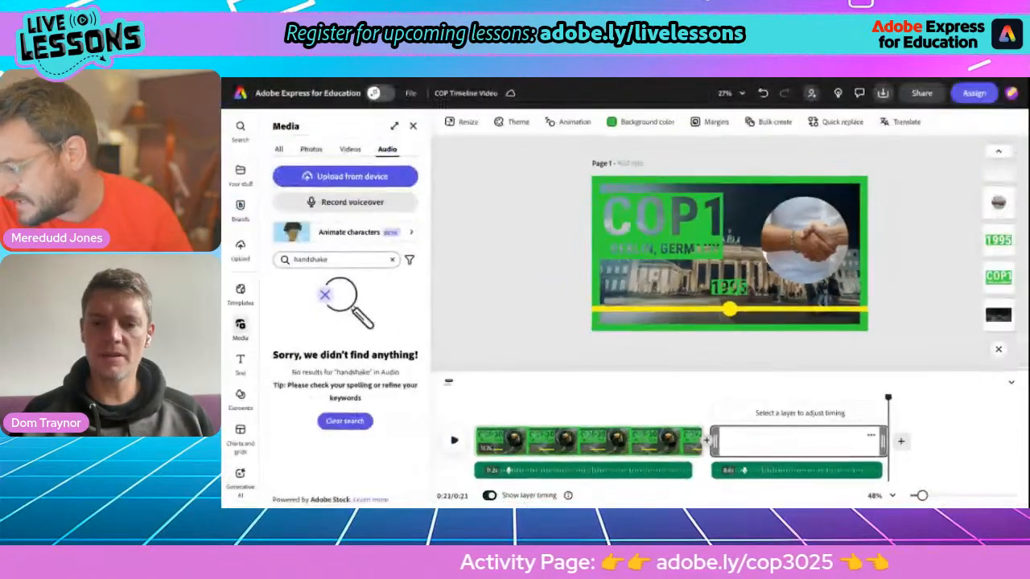
Step: Insert a Push transition between the first two scenes, lengthen it to 3s, and preview it
click(706, 440)
click(740, 448)
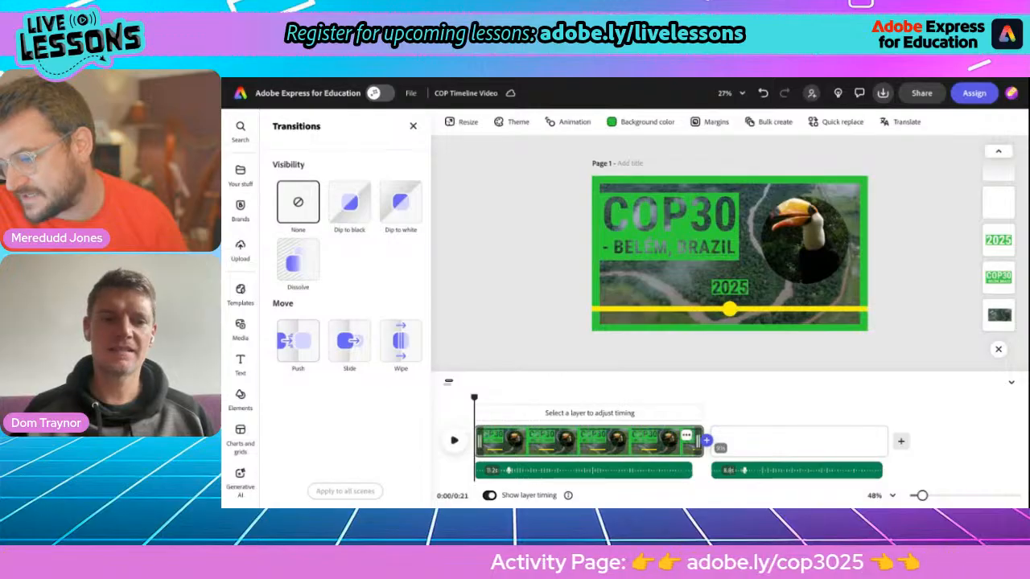
click(297, 340)
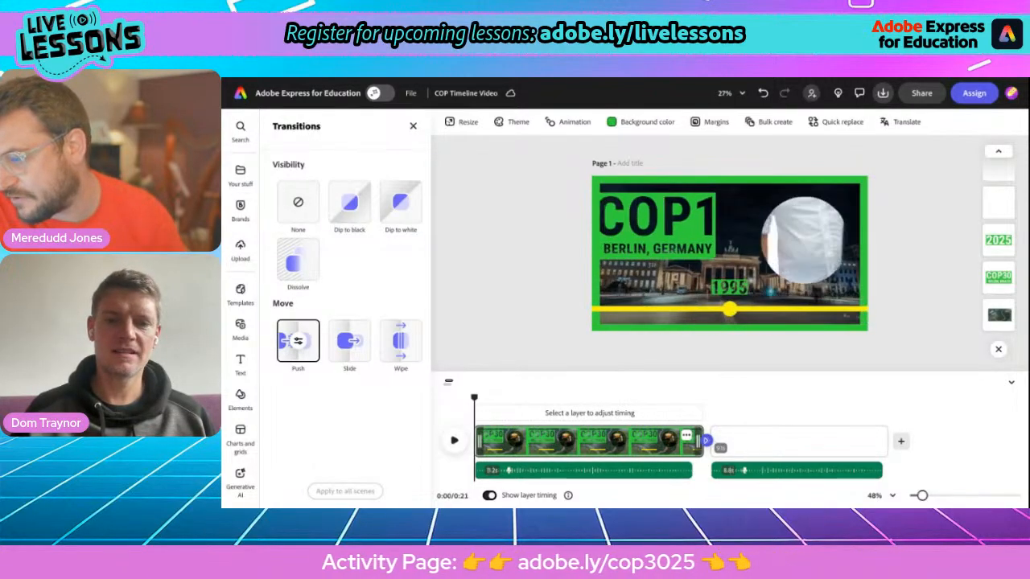
click(298, 341)
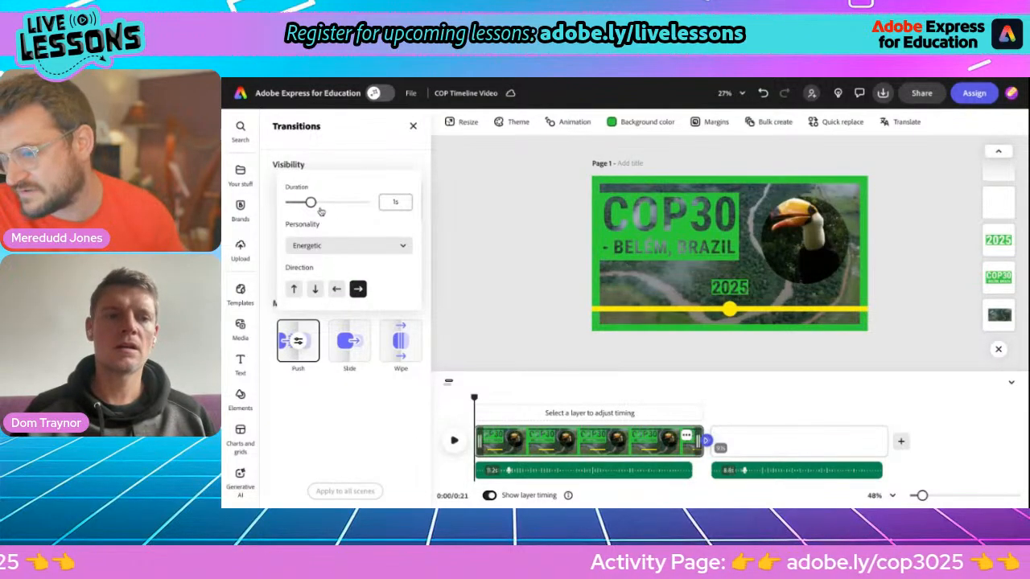
drag(326, 203, 366, 202)
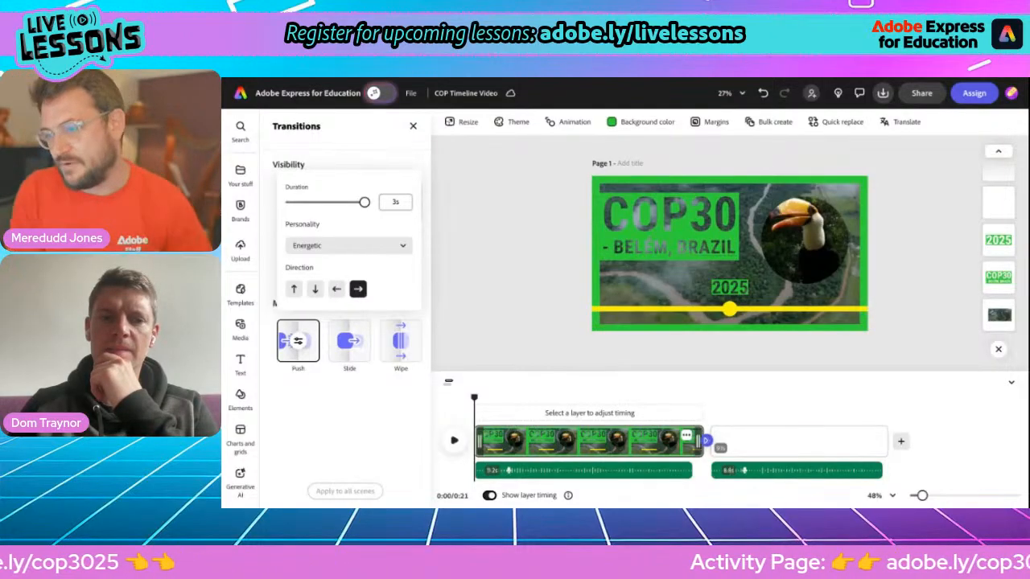
click(360, 422)
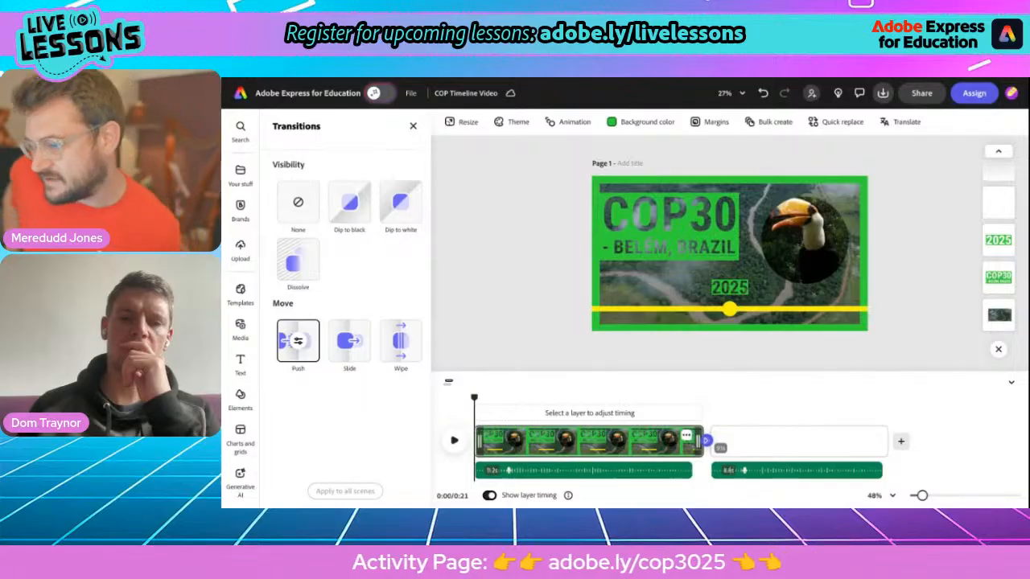
click(455, 442)
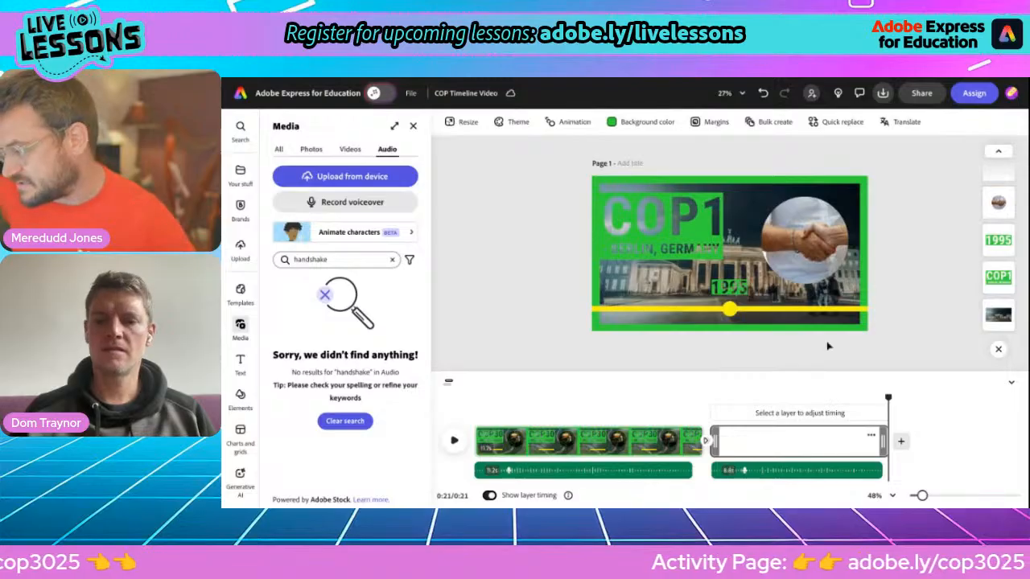
Step: Duplicate the COP1 - Berlin, Germany scene, extending the video to 0:30, and jump to the copy
click(871, 437)
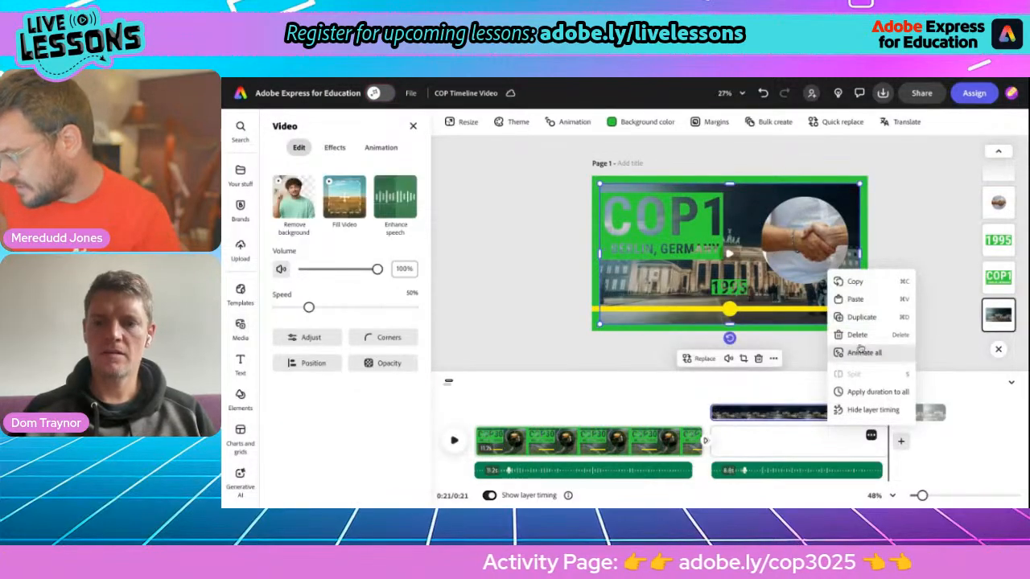
click(857, 318)
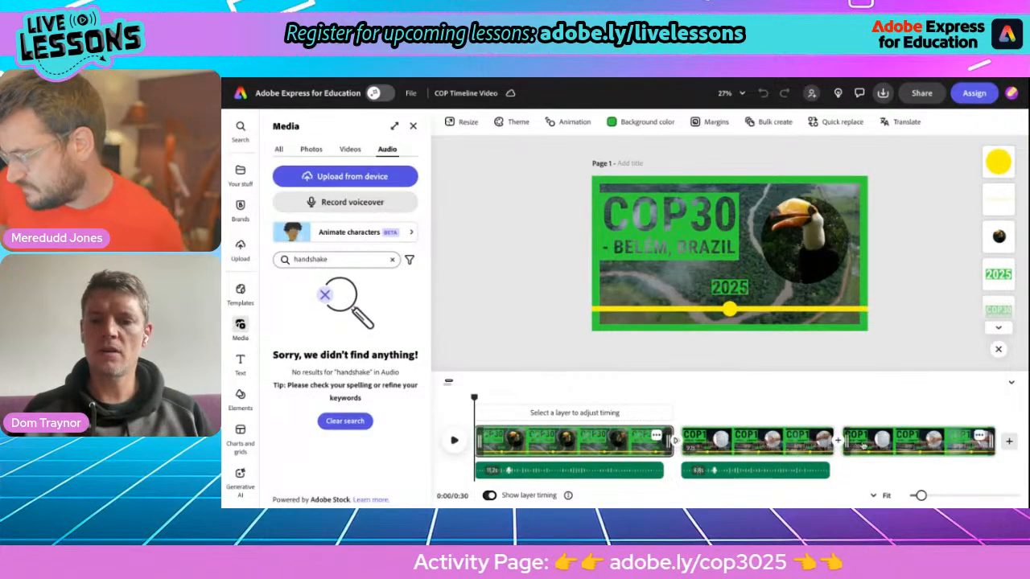
click(865, 445)
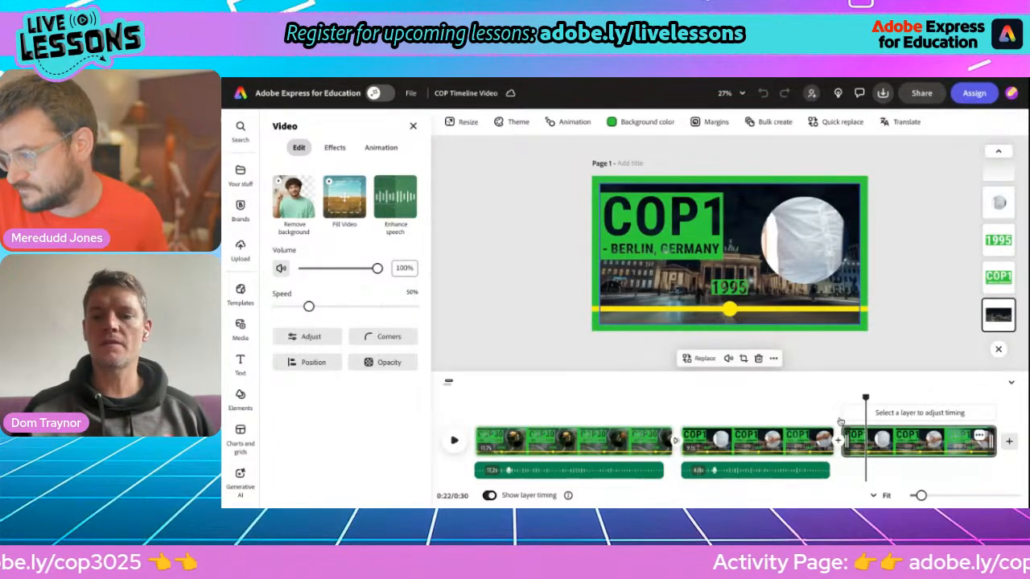
click(817, 440)
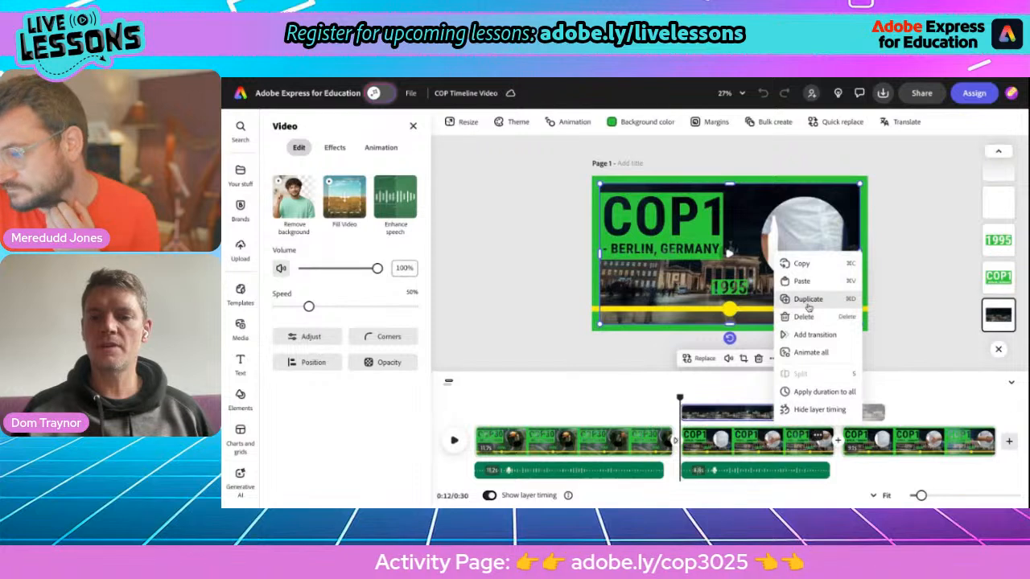
click(927, 456)
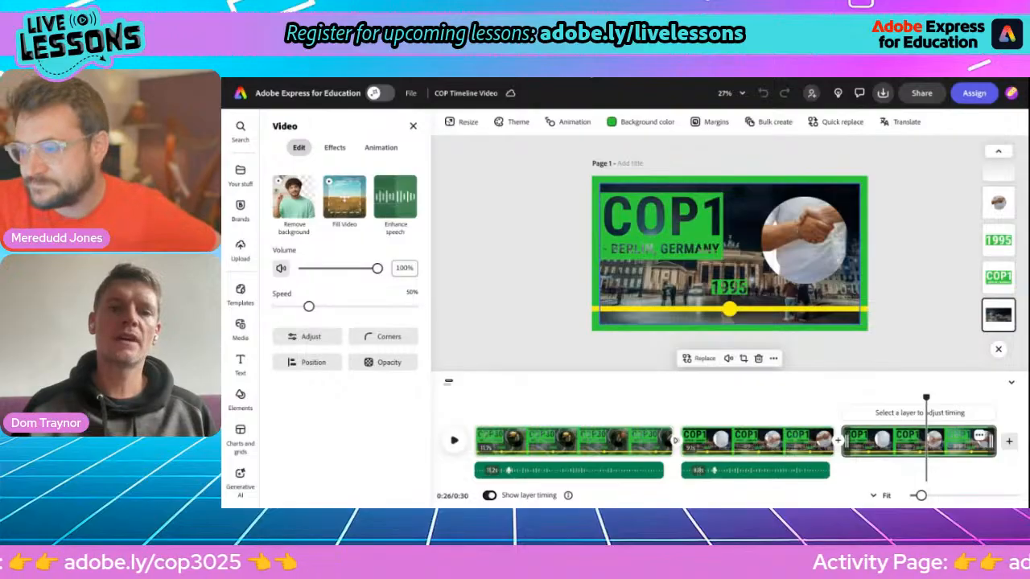
Step: Copy the 'COP3 - Kyoto, Japan' line from the Facts about COP30 document and return to Adobe Express
scroll(521, 431, down, 2)
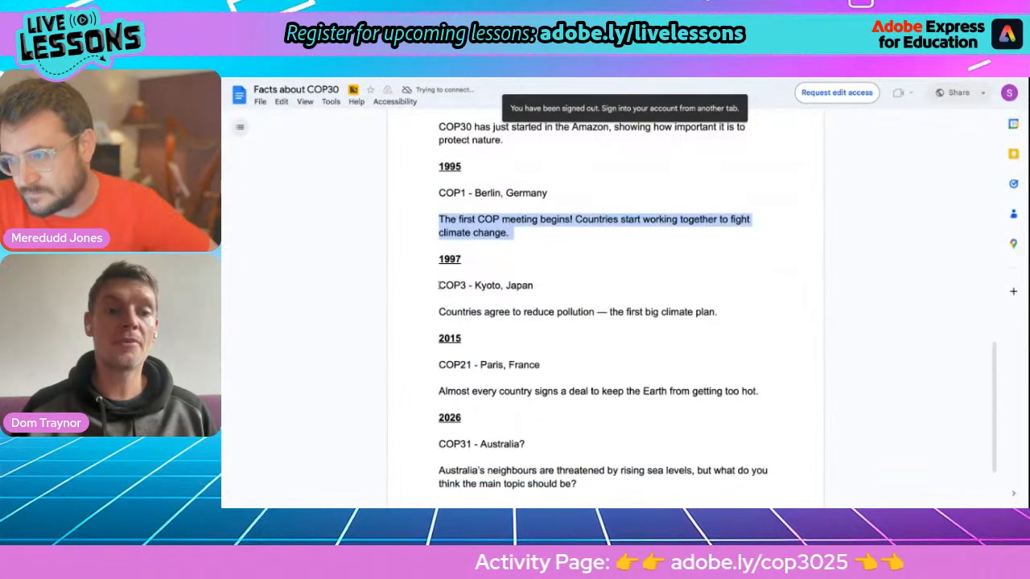
drag(438, 285, 534, 286)
key(ctrl+c)
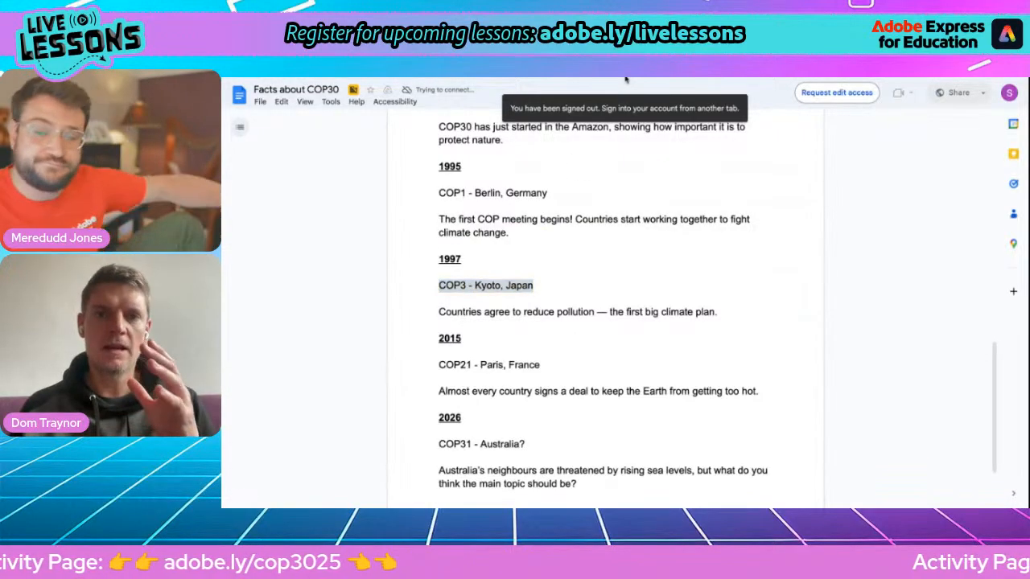
key(alt+Tab)
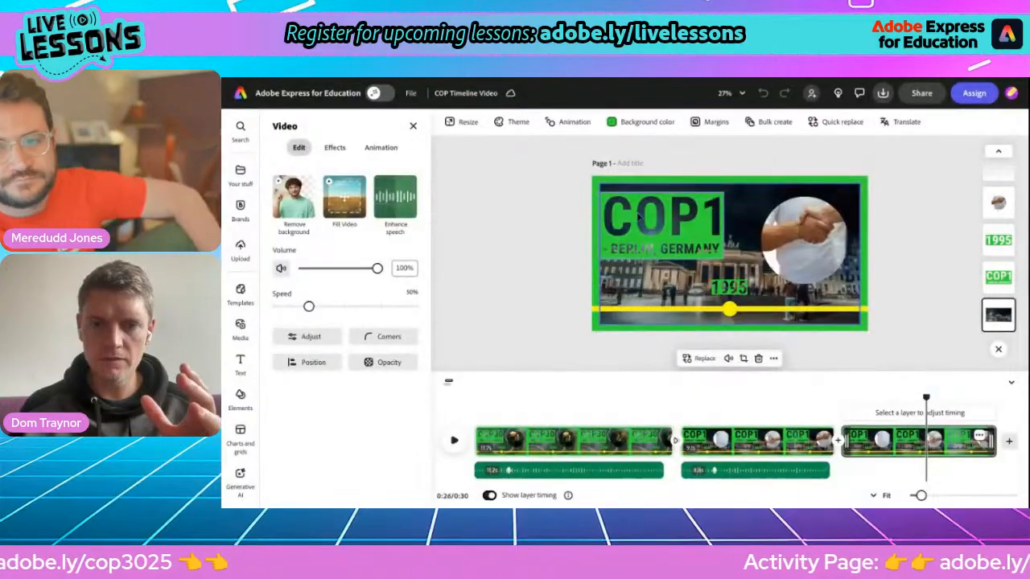
Step: Paste 'COP3 - Kyoto, Japan' over the COP1 heading and break it onto two lines
click(614, 213)
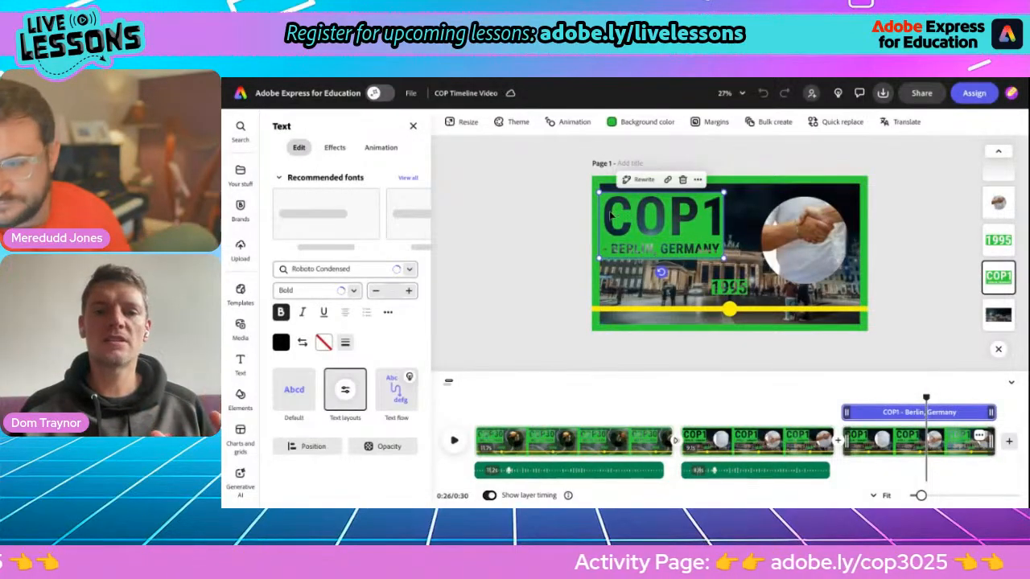
drag(614, 213, 610, 212)
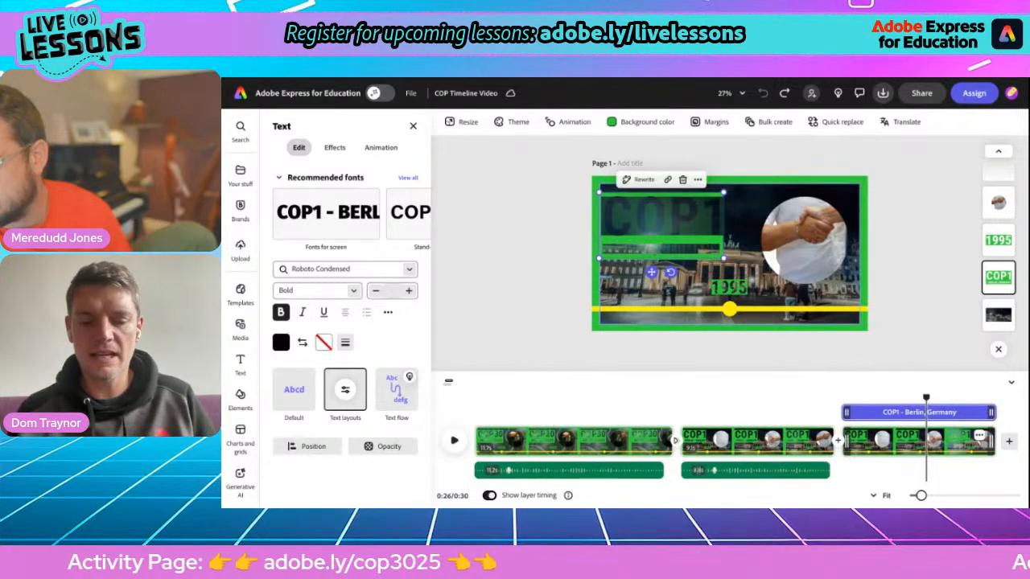
click(697, 178)
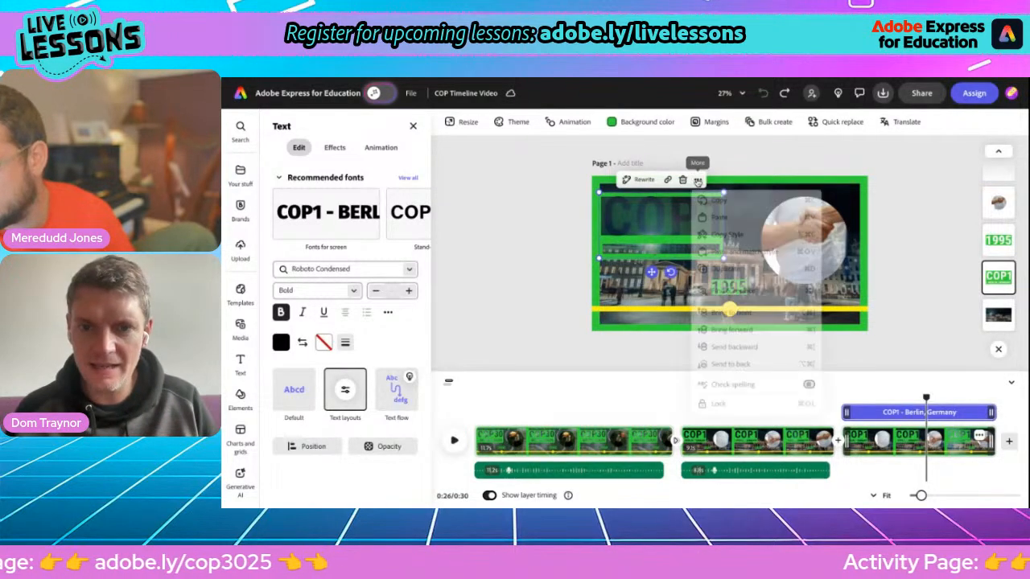
click(708, 224)
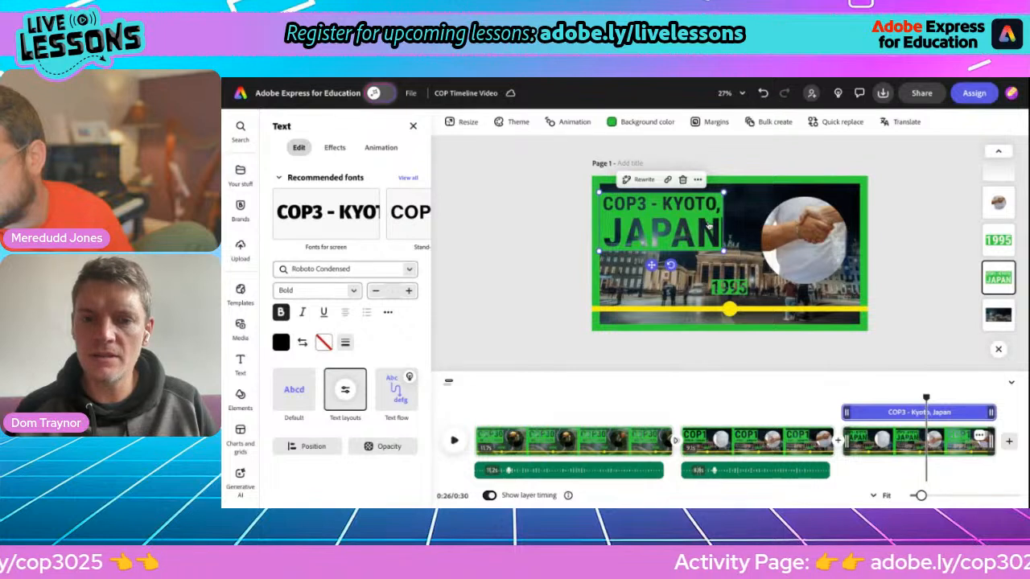
click(651, 203)
key(Return)
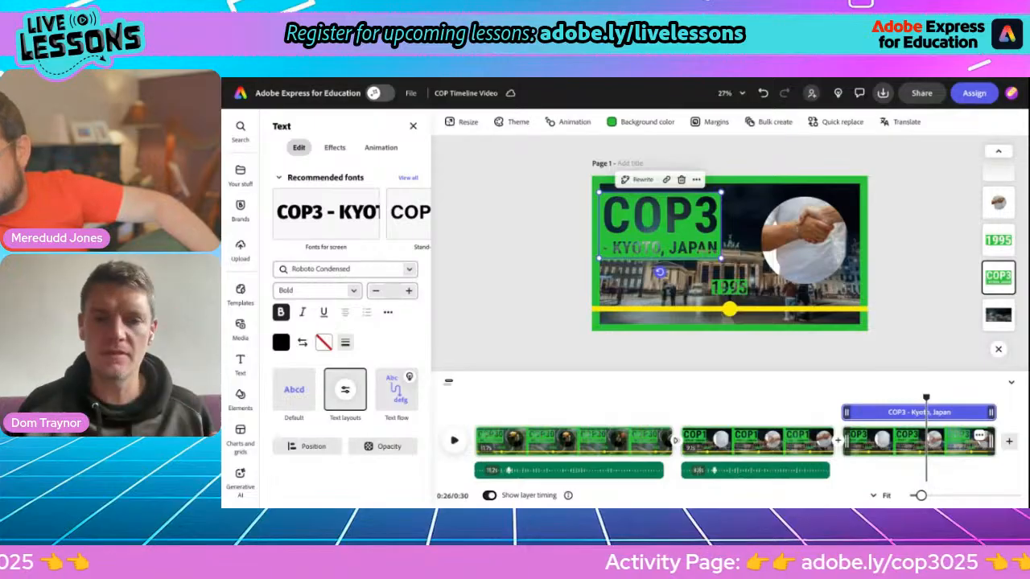
Step: Change the scene's year label from 1995 to 1997
click(729, 287)
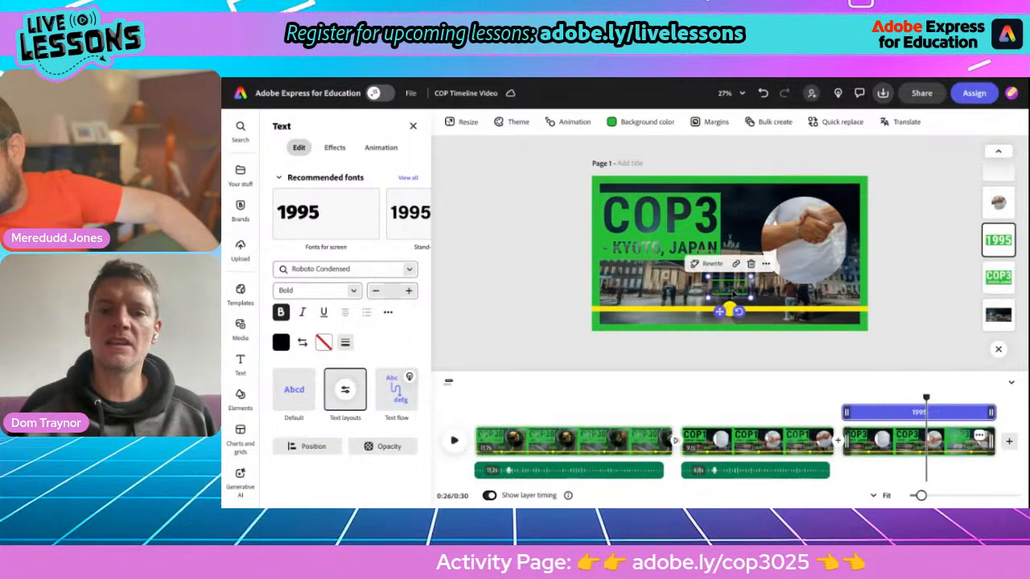
key(BackSpace)
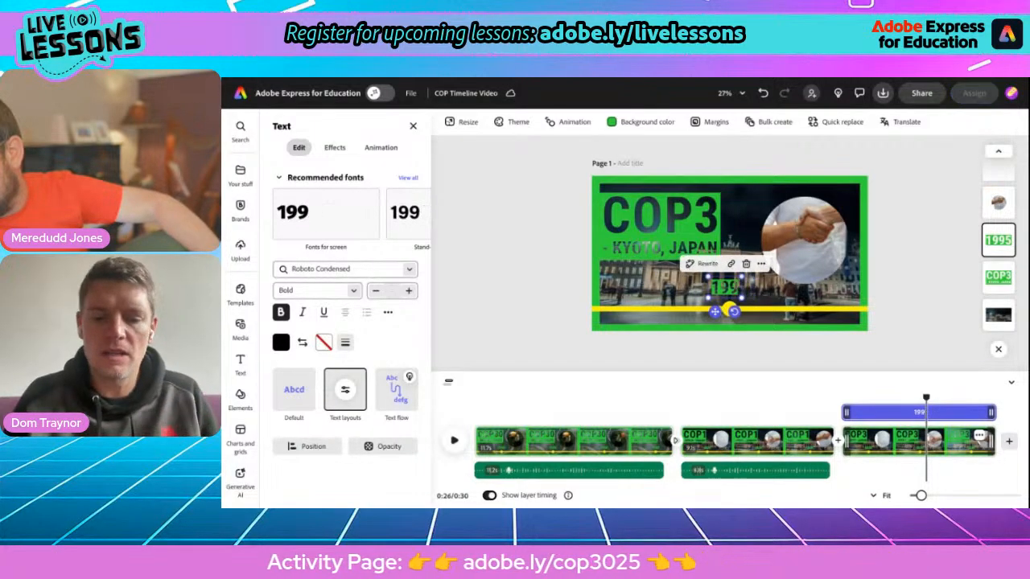
text(7)
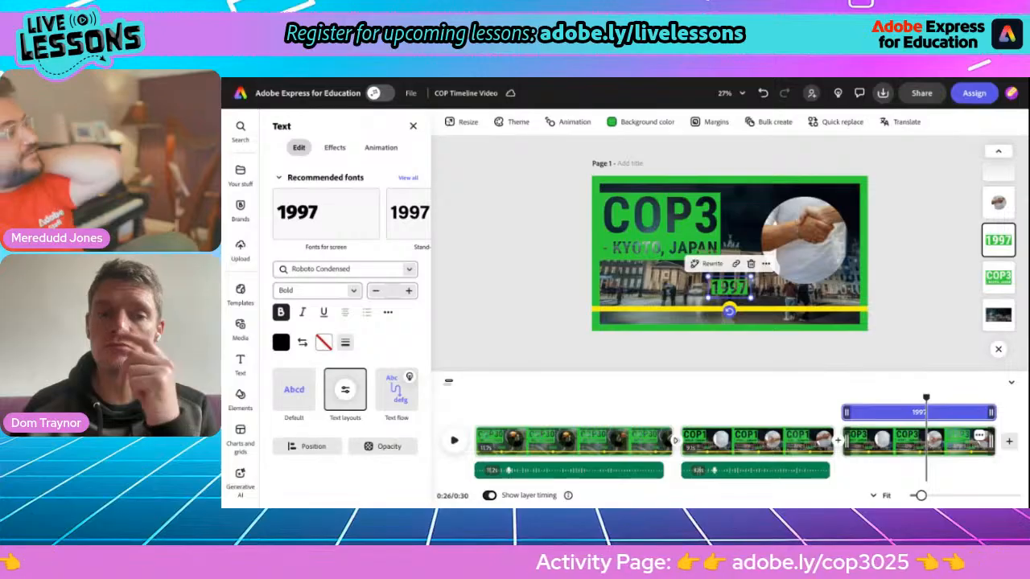
click(659, 283)
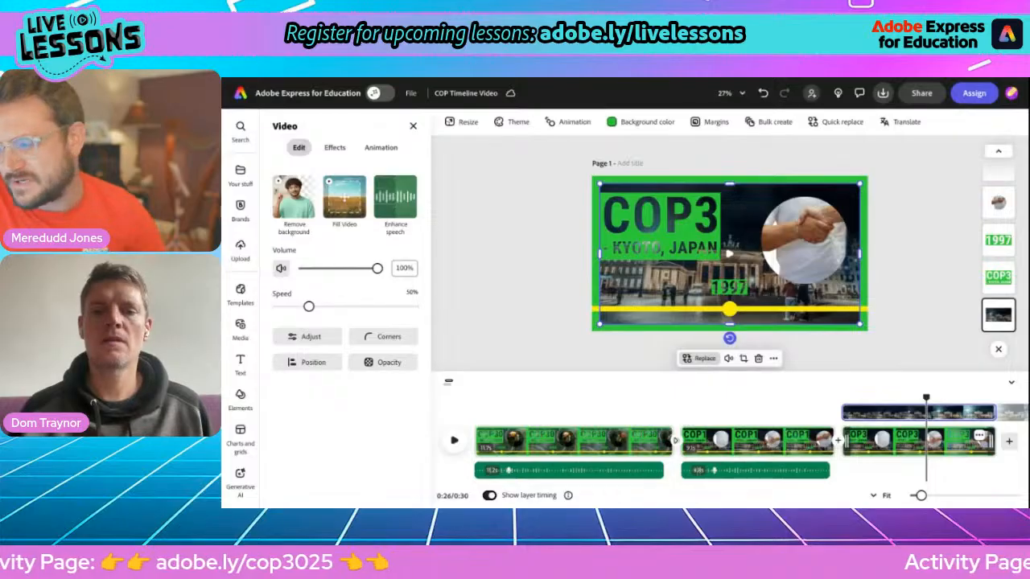
Step: Start replacing the background with a stock video and browse the 'kyo' search results
click(698, 358)
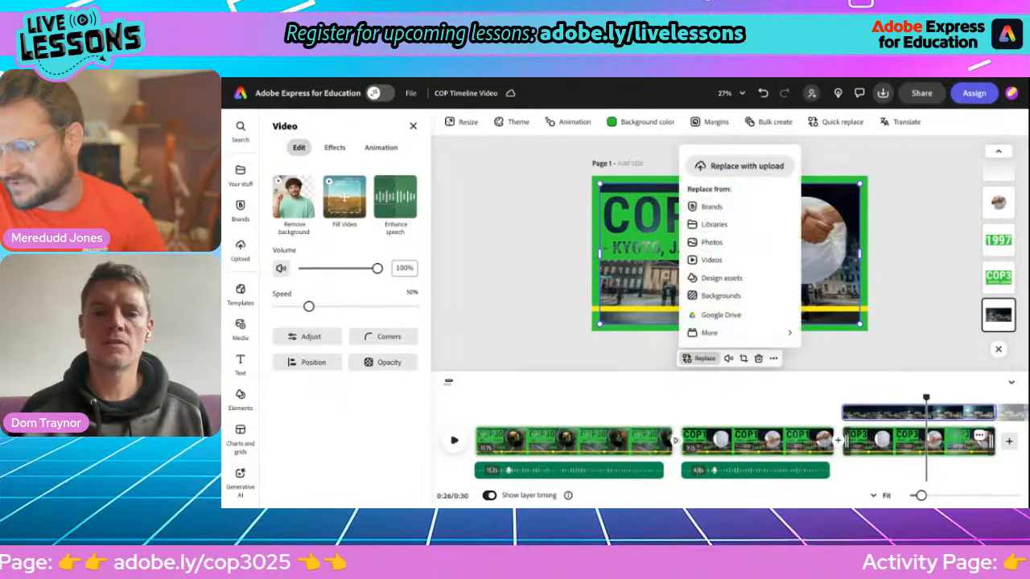
click(711, 261)
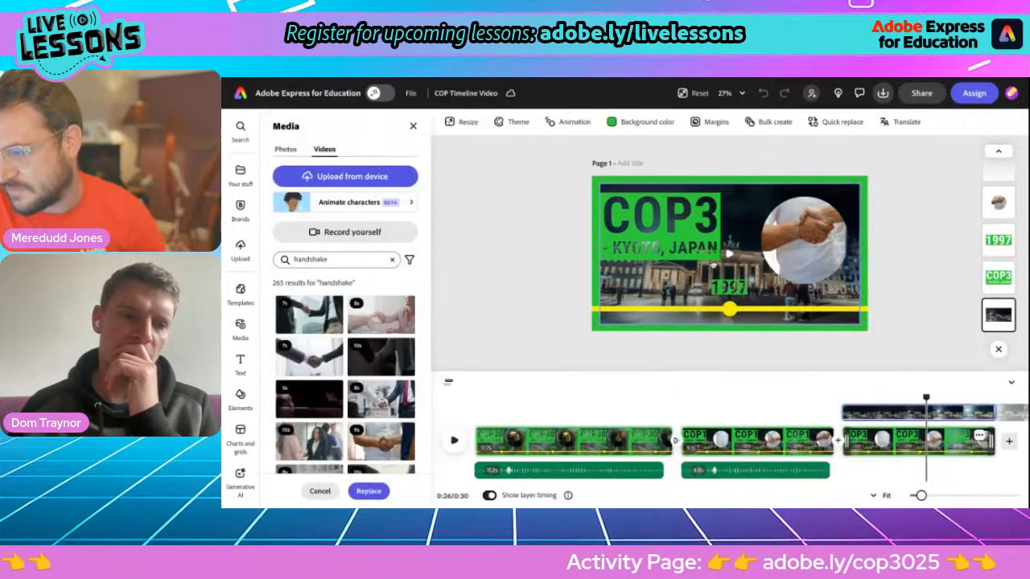
click(301, 259)
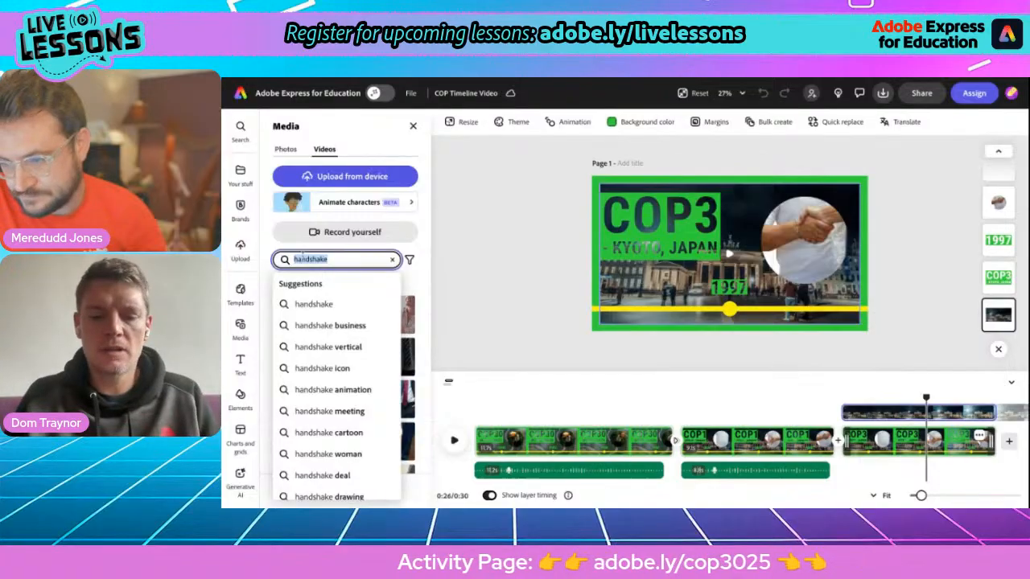
text(kyoto)
key(Return)
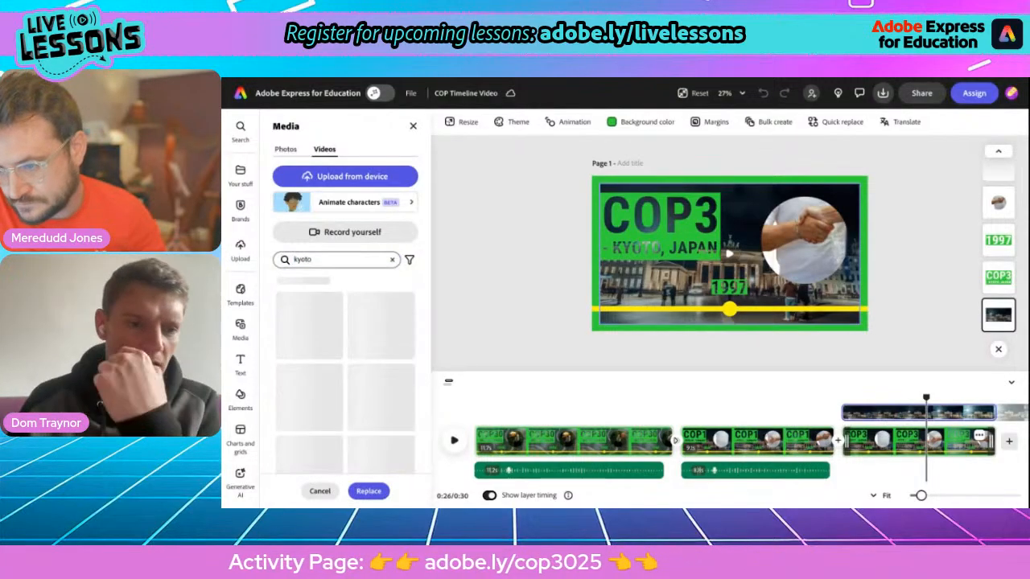
scroll(302, 410, down, 1)
scroll(300, 409, down, 3)
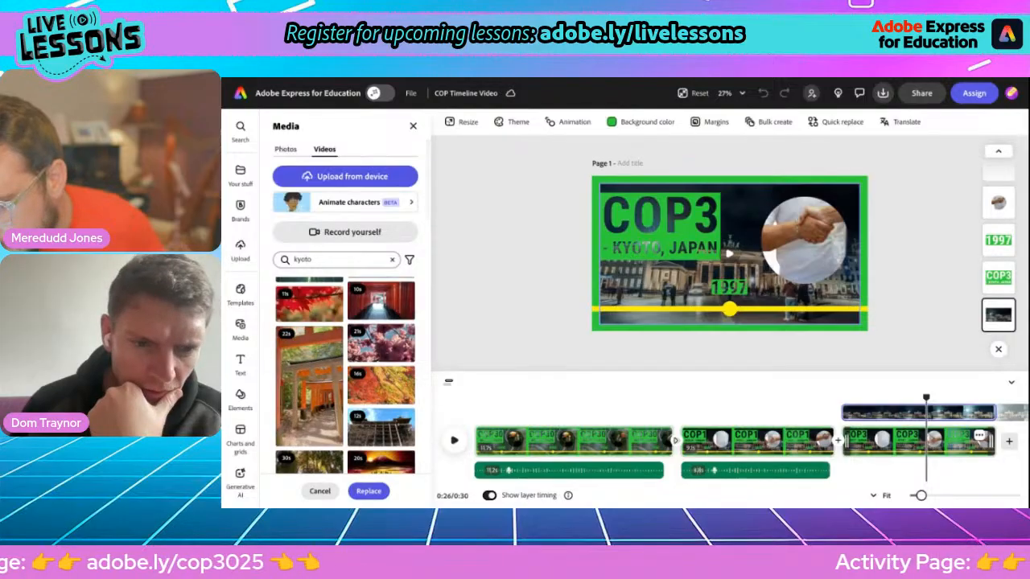
scroll(362, 446, down, 1)
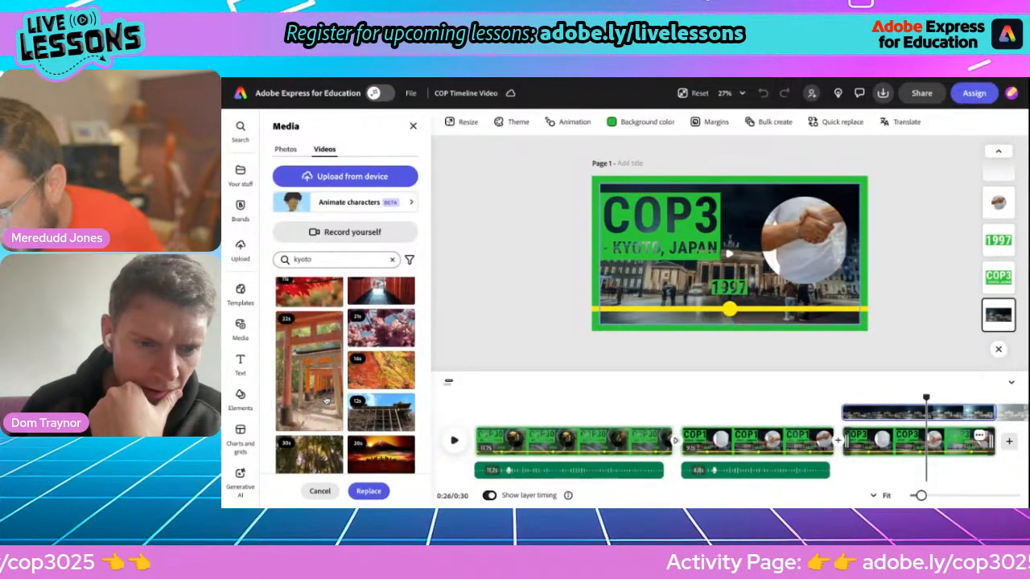
scroll(338, 390, up, 2)
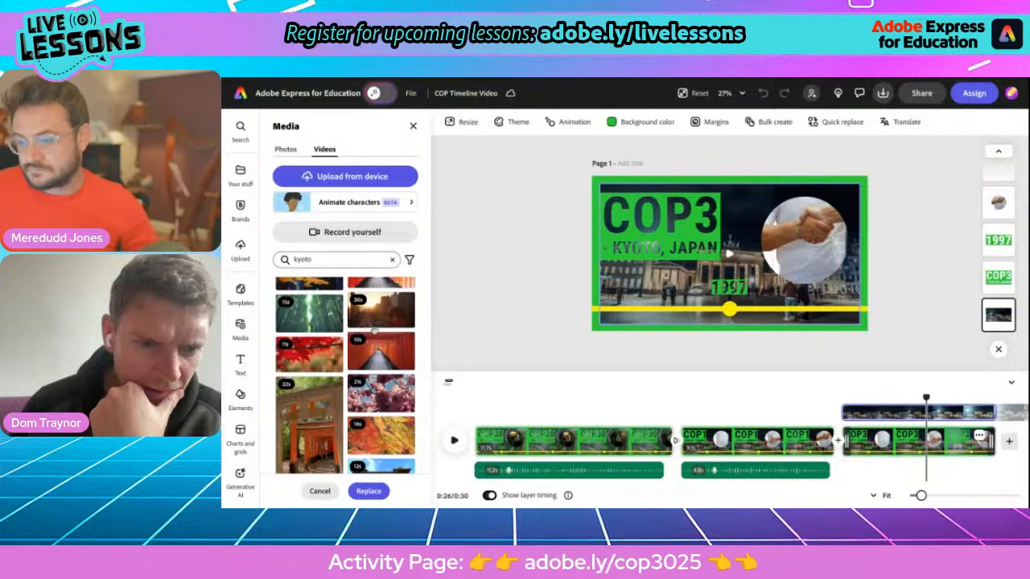
scroll(318, 358, down, 5)
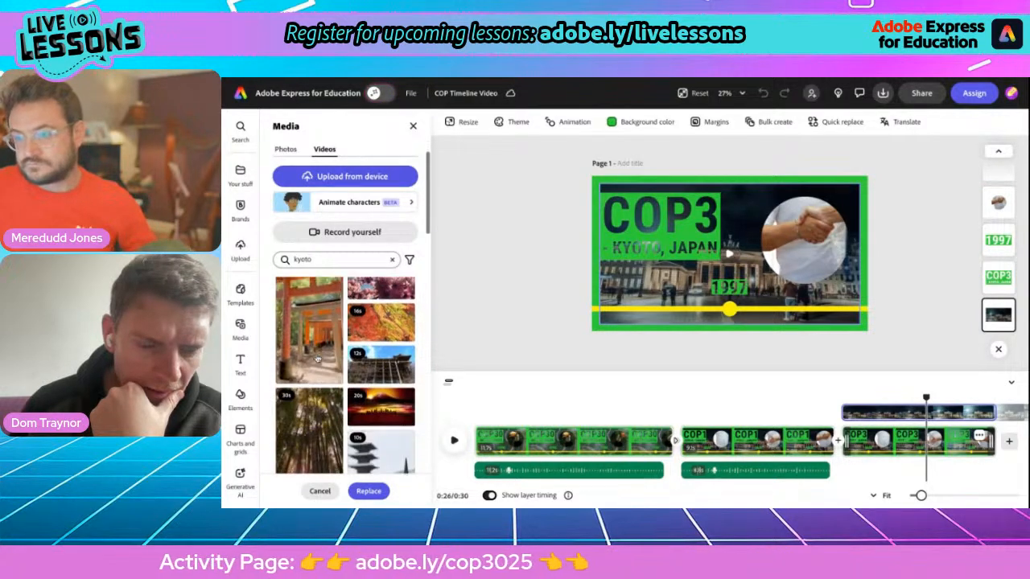
scroll(369, 400, down, 5)
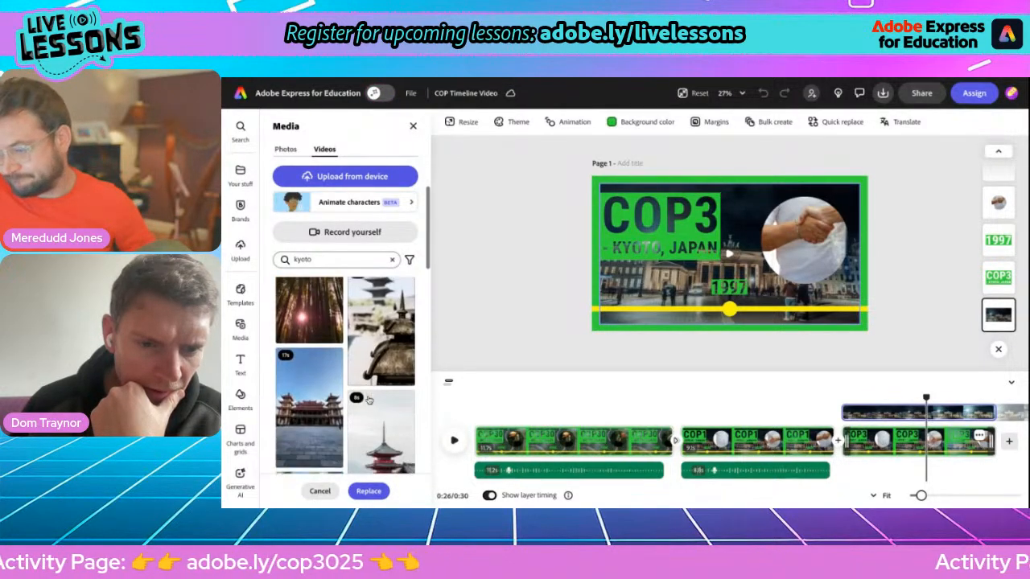
scroll(310, 409, down, 10)
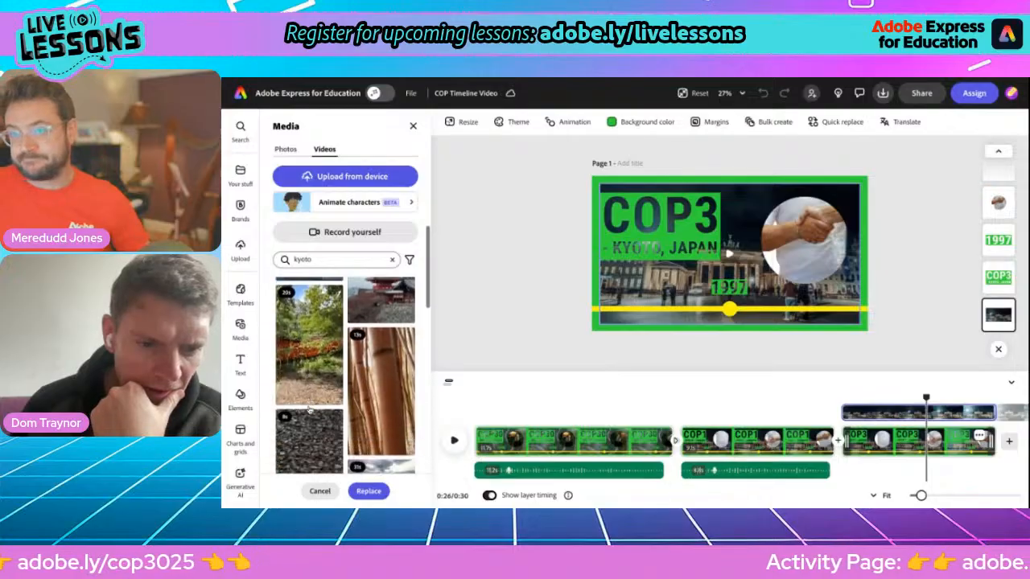
scroll(345, 374, up, 10)
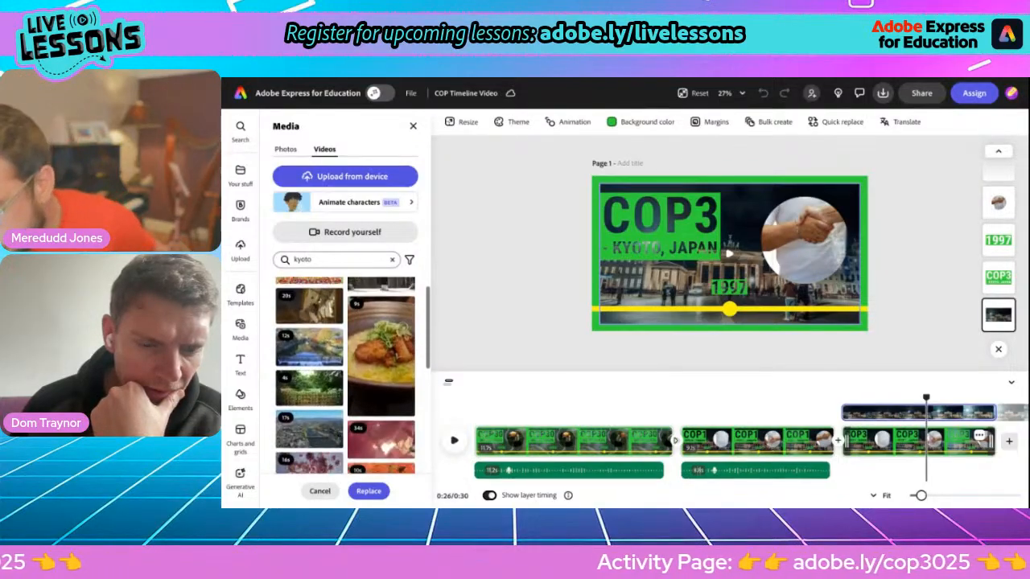
Step: Search stock videos for 'japan temple' and use the red temple clip as the background
double_click(318, 259)
text(japan tem)
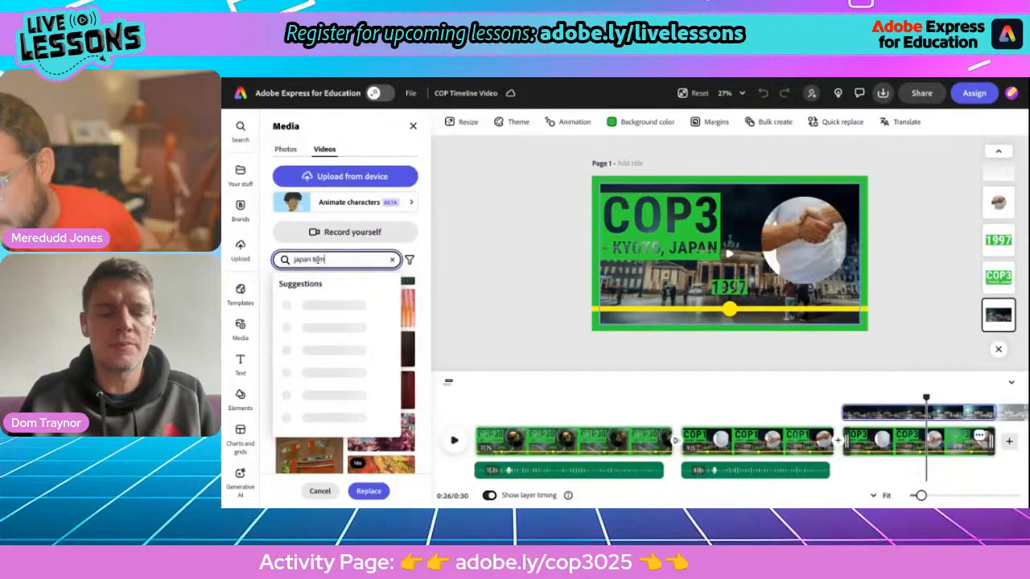
text(ple)
key(Return)
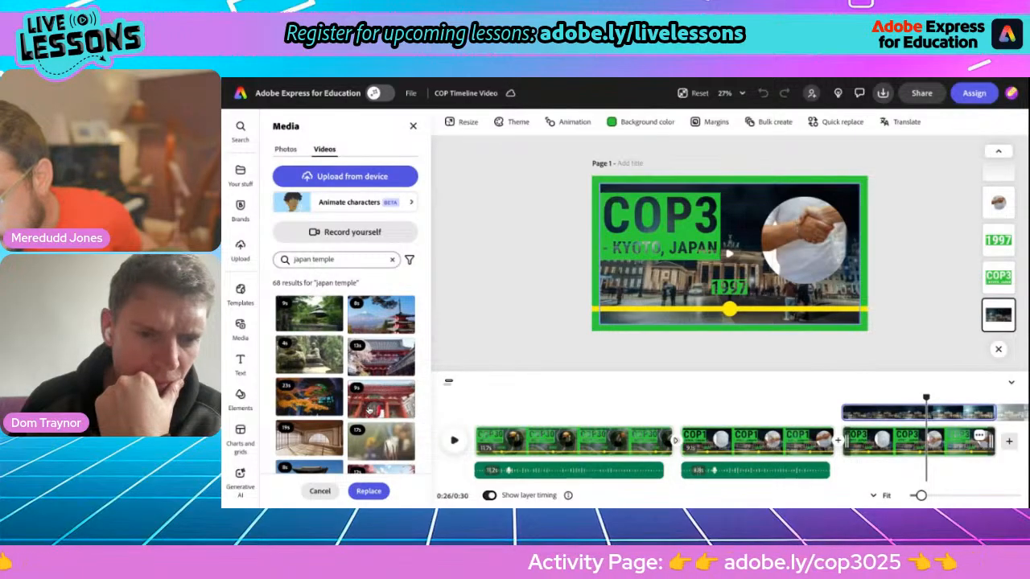
click(381, 397)
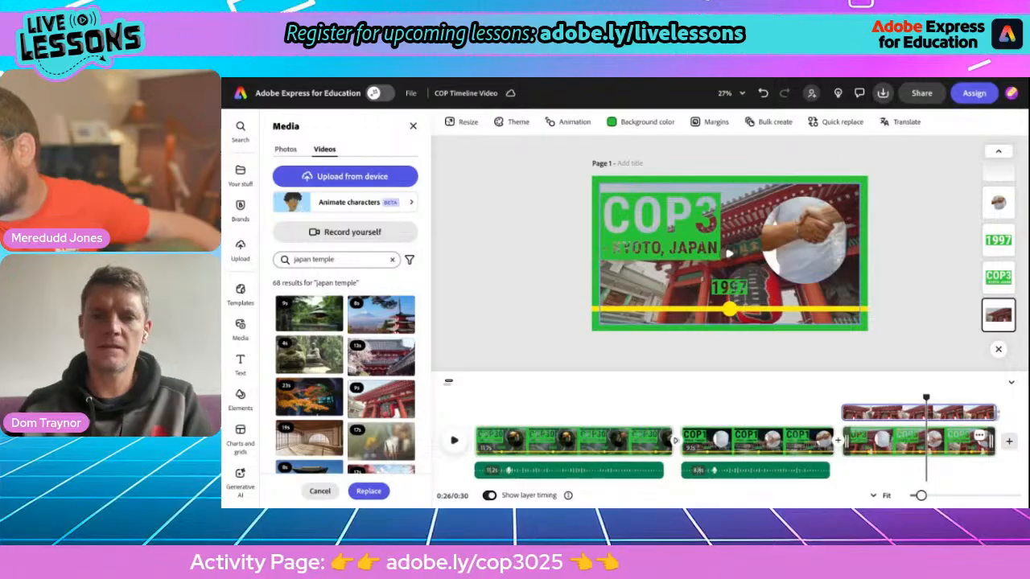
click(665, 295)
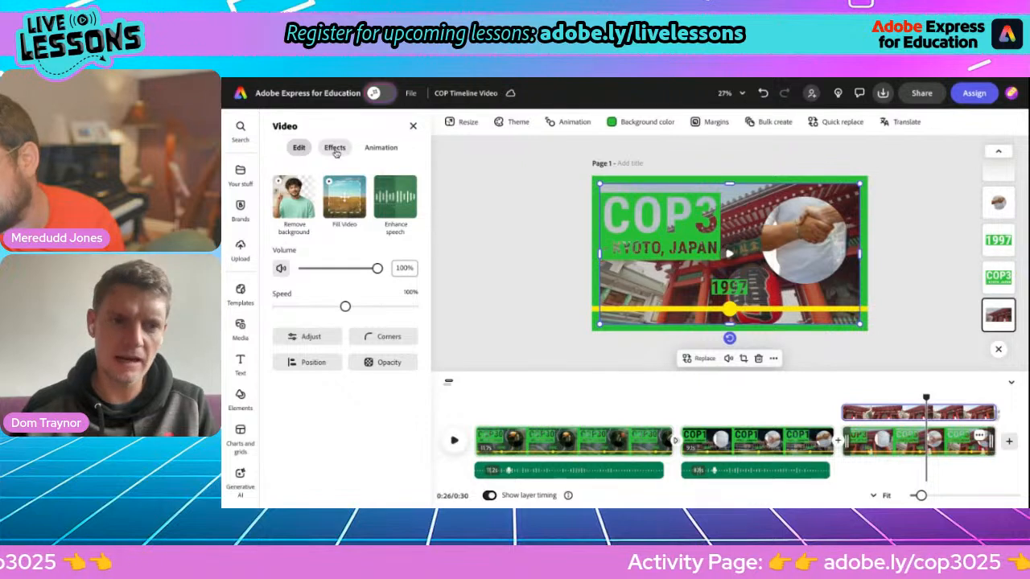
Step: Apply the Darken tone to the red temple background, raising its intensity from 20 to 44
click(335, 149)
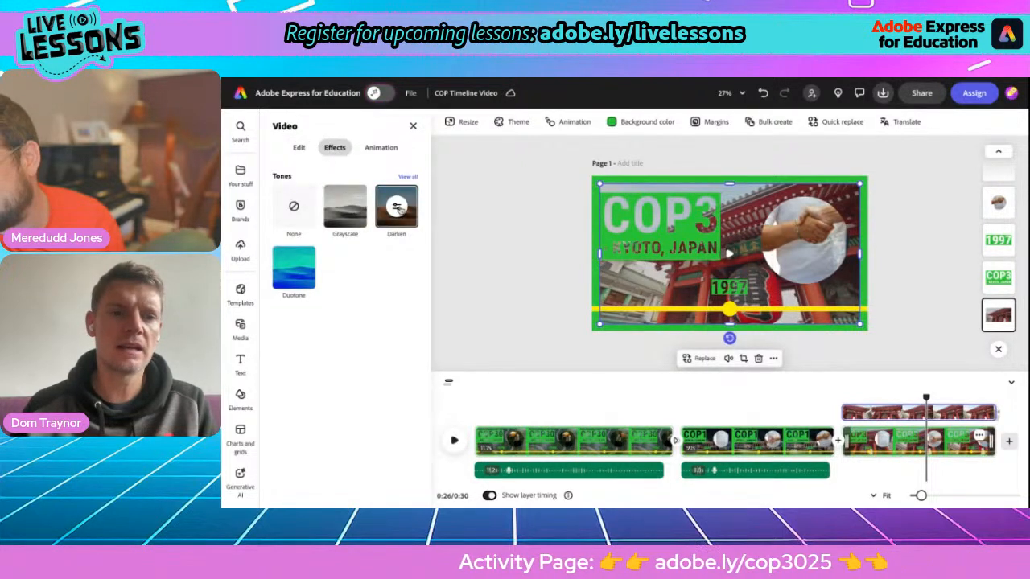
click(397, 208)
drag(356, 264, 370, 259)
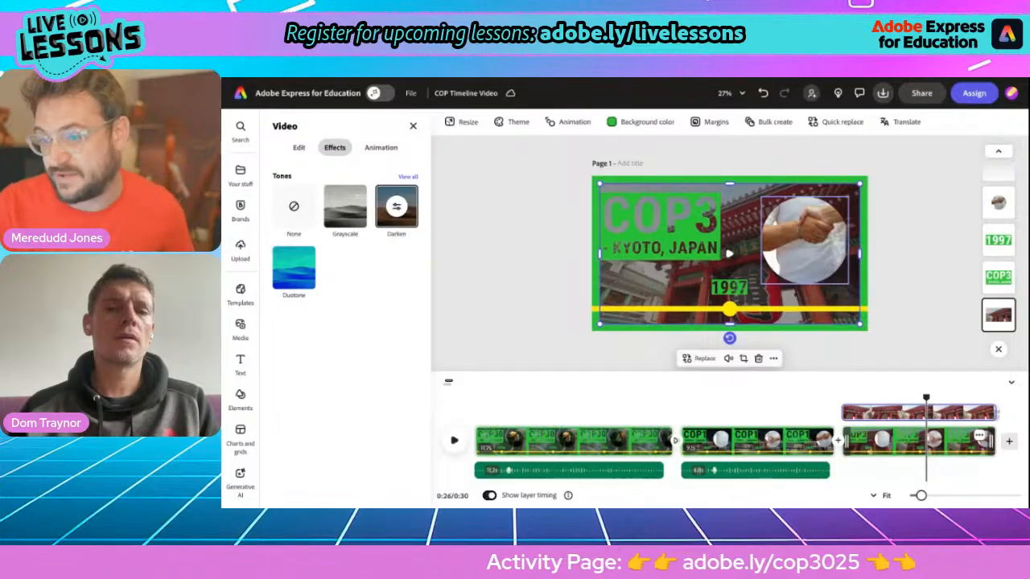
click(803, 239)
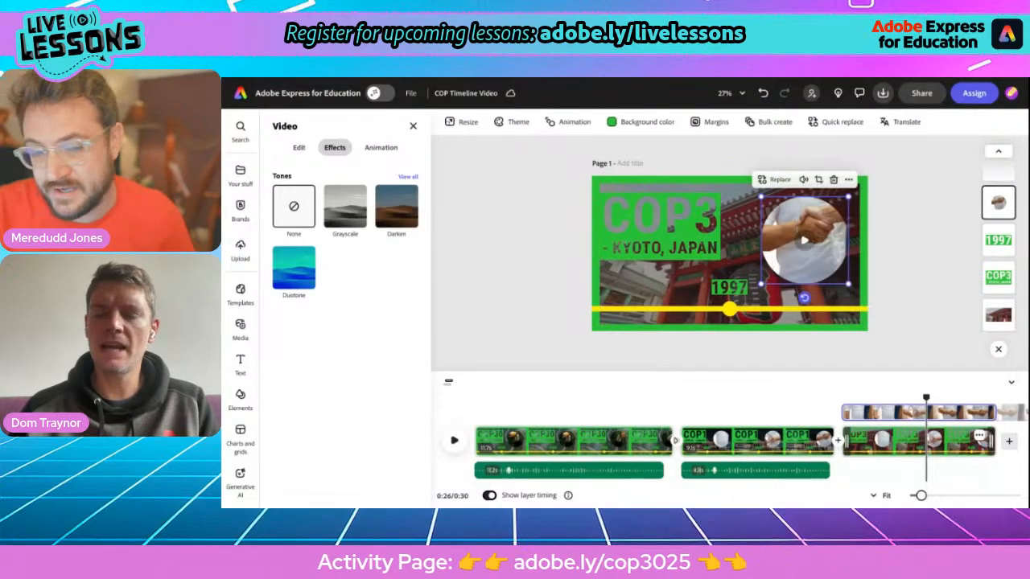
Step: Replace the handshake circle video with a smoky clip from a 'pollution' stock search
click(777, 180)
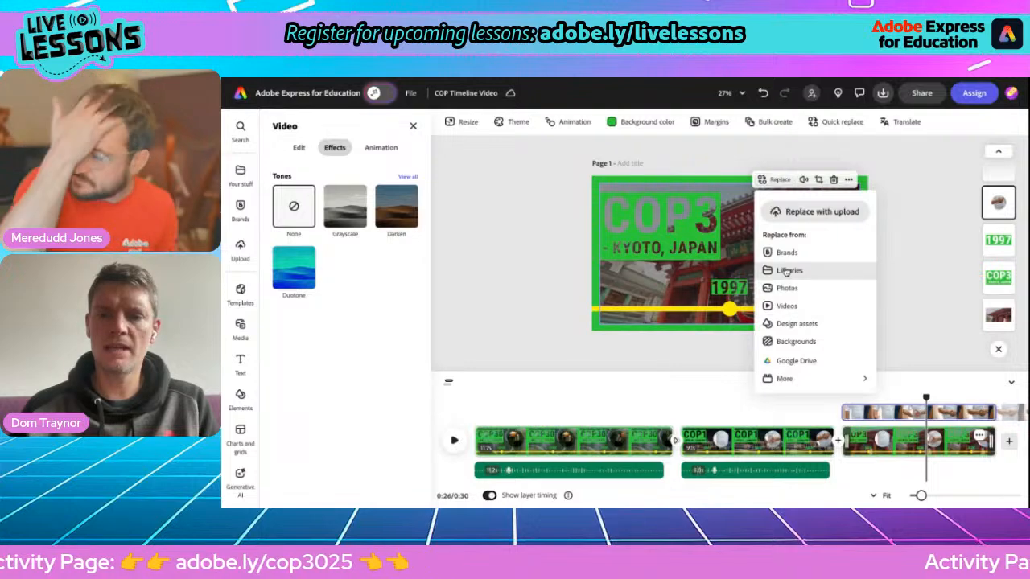
click(785, 306)
double_click(324, 259)
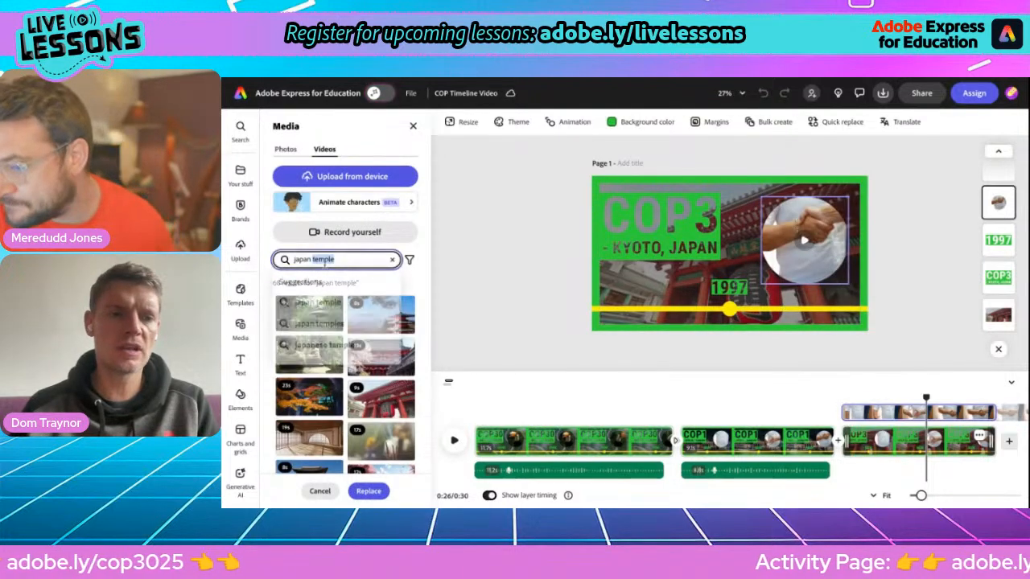
key(ctrl+a)
text(poll)
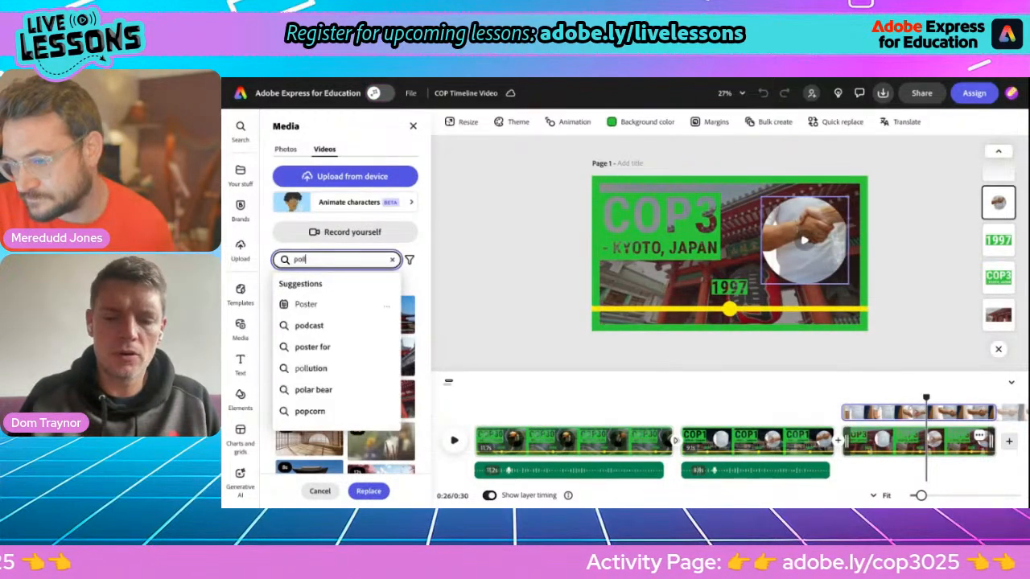
text(ution)
key(Return)
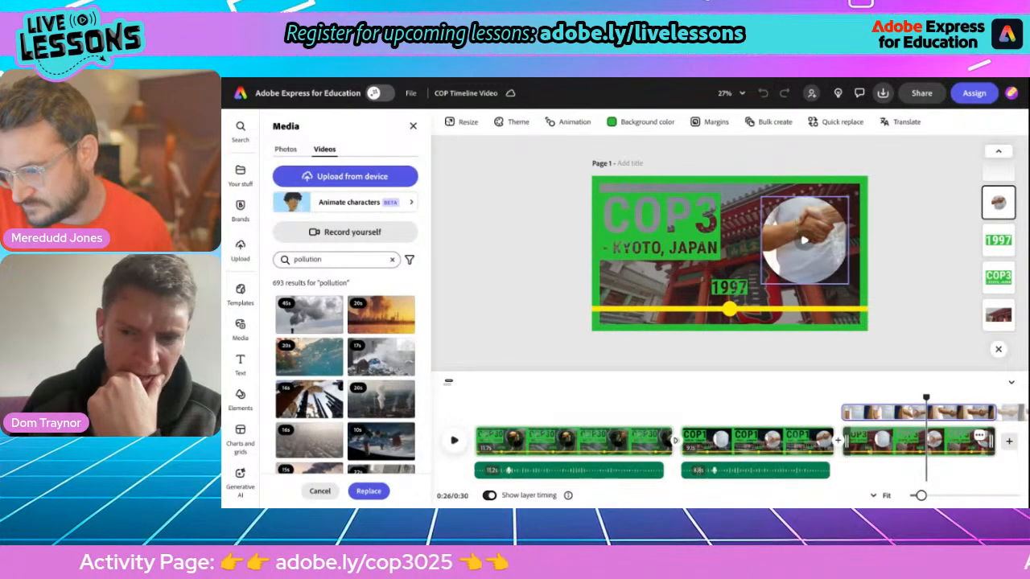
click(309, 314)
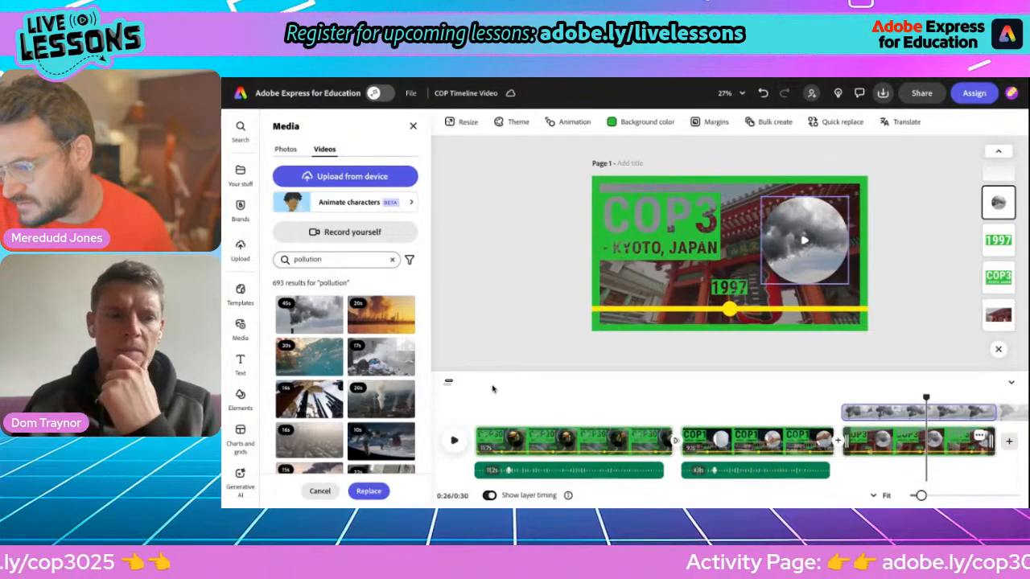
Step: Shift the smoke footage to the right within the circle frame
double_click(796, 270)
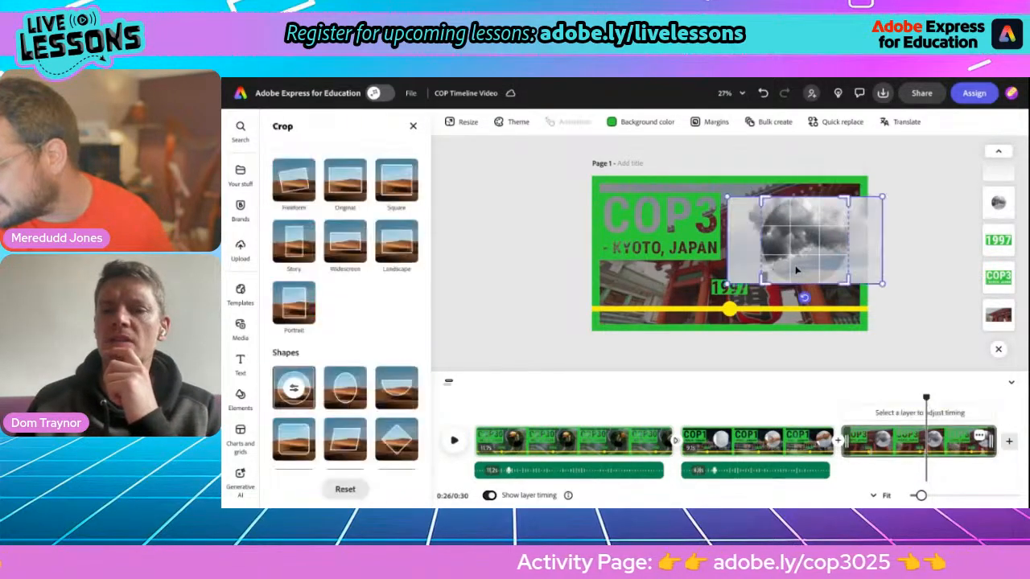
drag(796, 255, 826, 249)
click(962, 235)
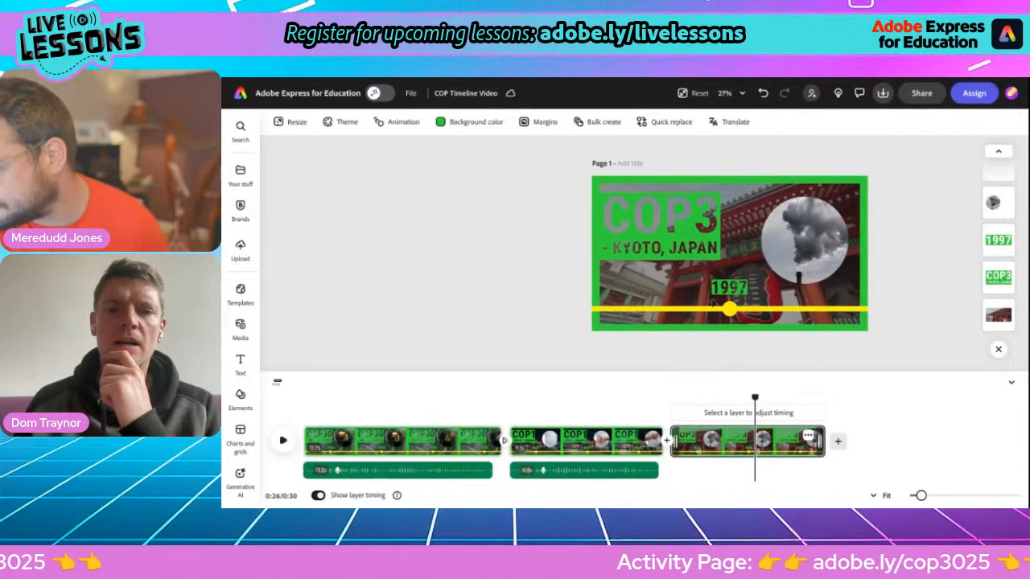
Step: Check the COP facts document, then scrub back to about 0:21 to preview the Kyoto transition
key(alt+Tab)
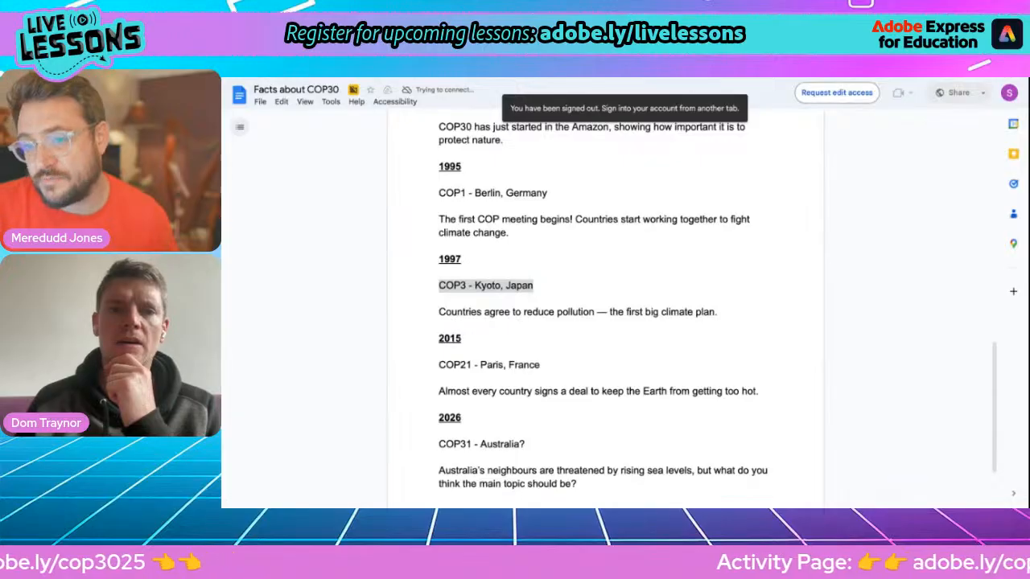
key(ctrl+Tab)
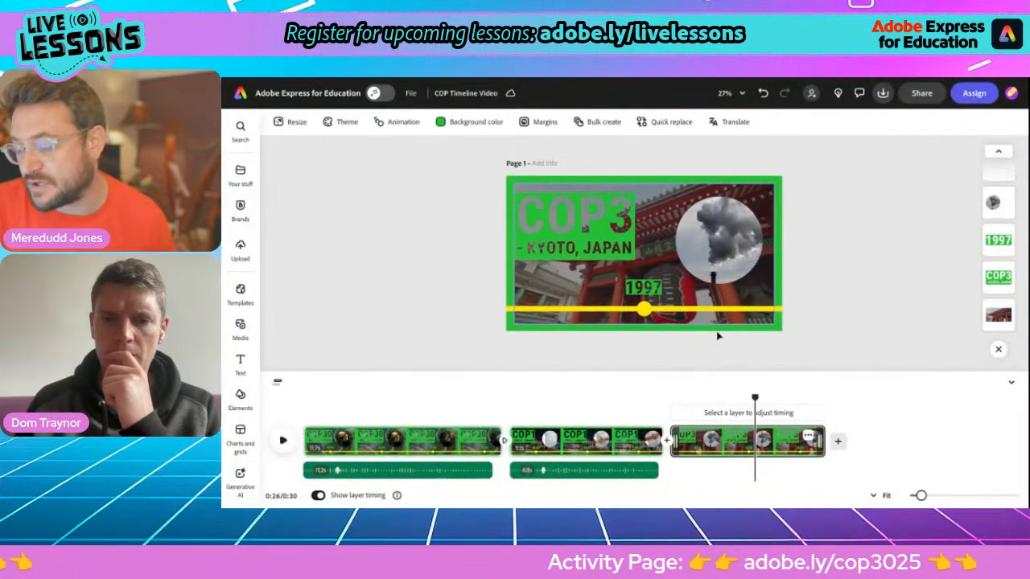
drag(755, 398, 672, 379)
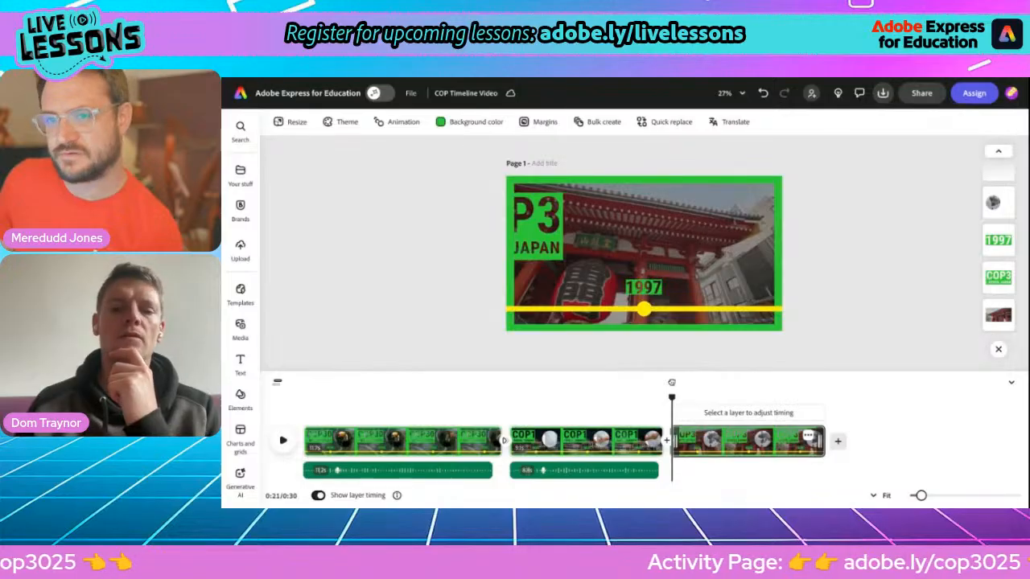
mouse_move(231, 332)
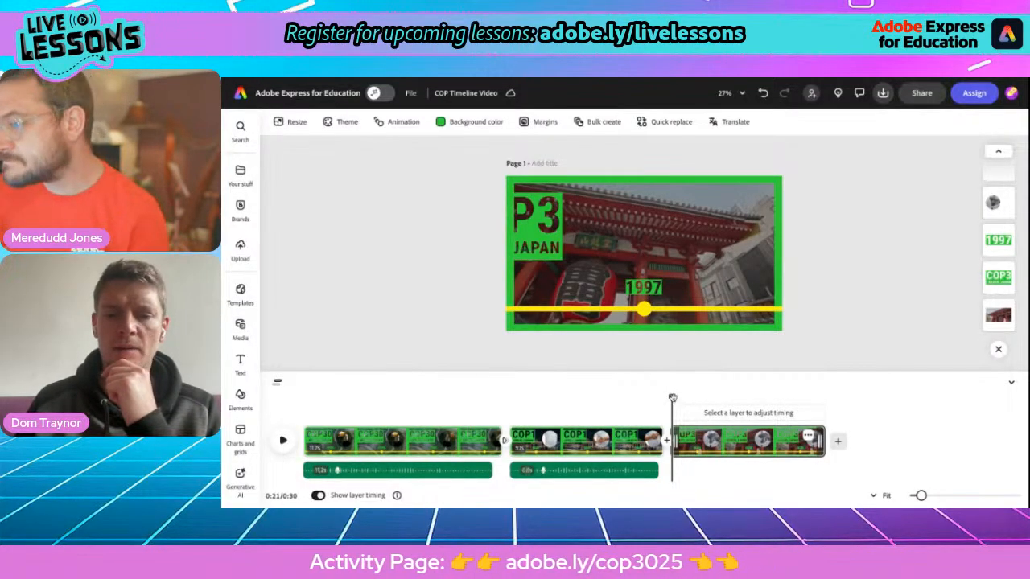
mouse_move(672, 397)
mouse_down()
mouse_move(715, 398)
mouse_move(670, 397)
mouse_up()
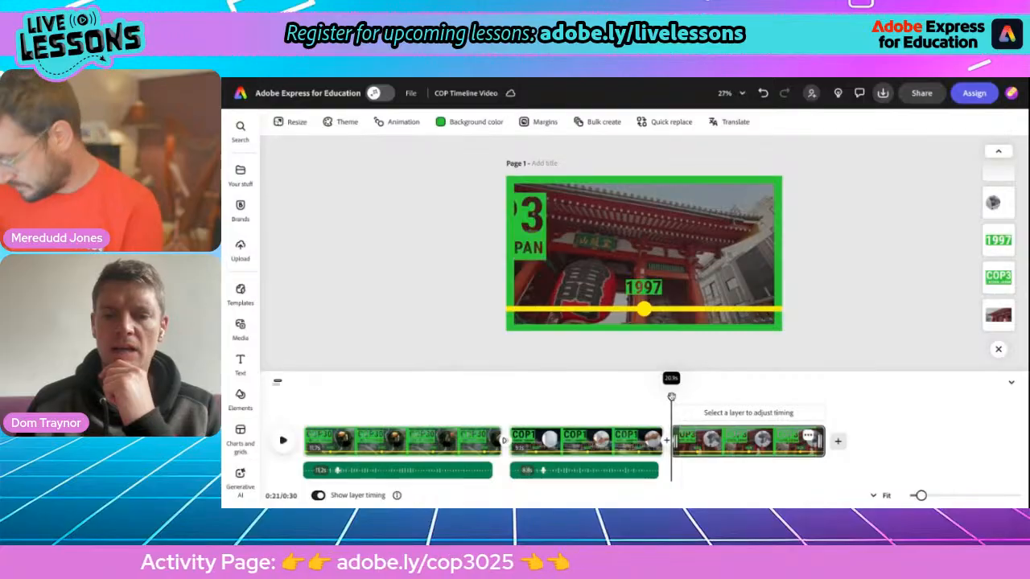
Step: Record a voiceover narration for the Kyoto scene
click(240, 328)
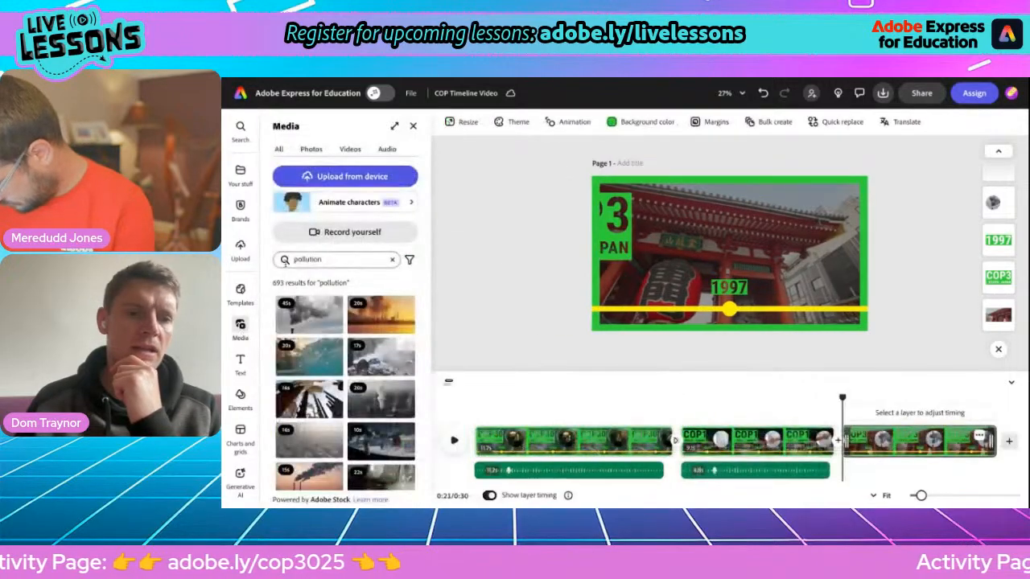
click(347, 202)
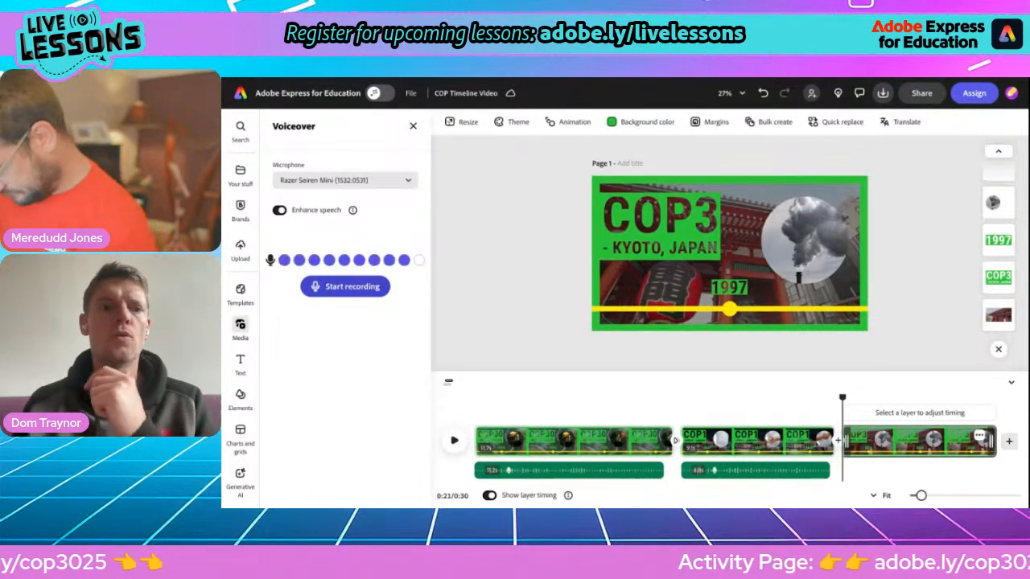
click(346, 287)
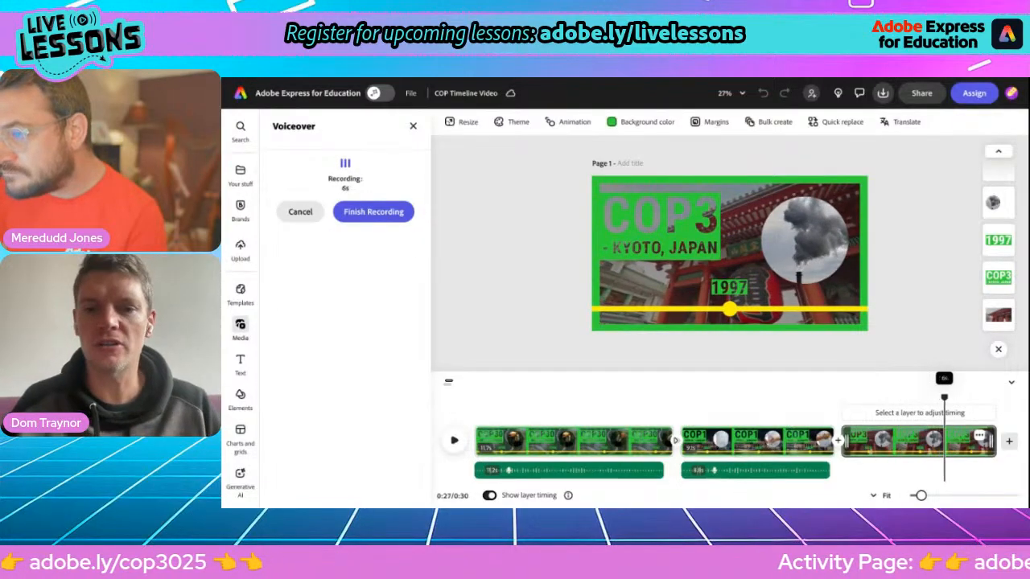
click(372, 213)
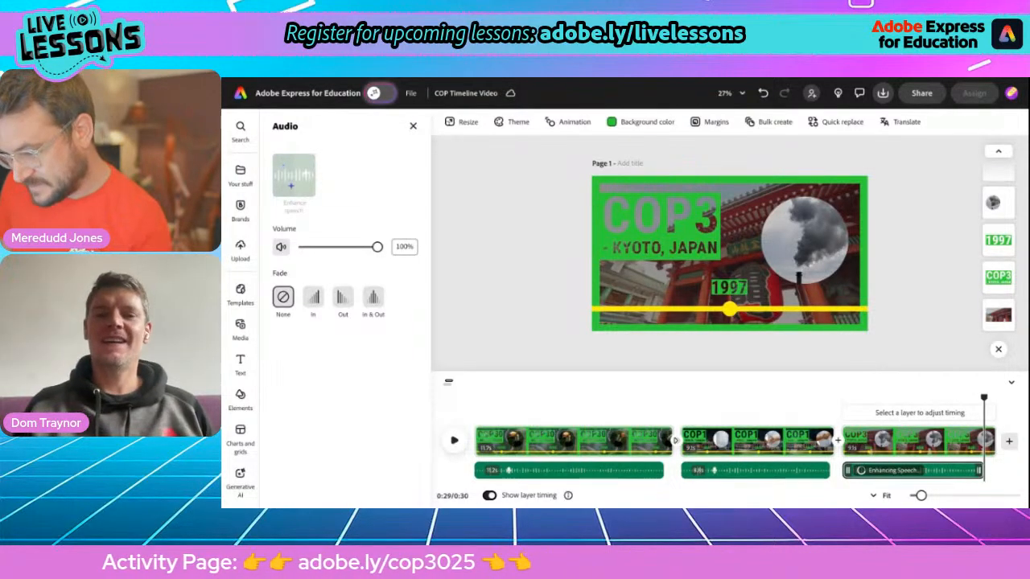
Step: Duplicate the Kyoto scene as a fourth clip, extending the video to 0:39
mouse_move(604, 476)
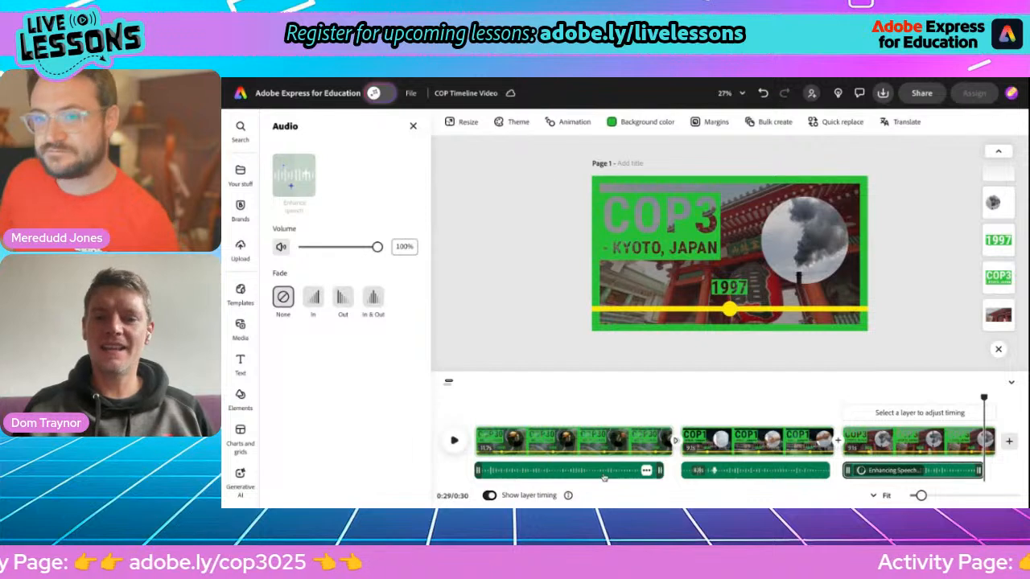
click(976, 435)
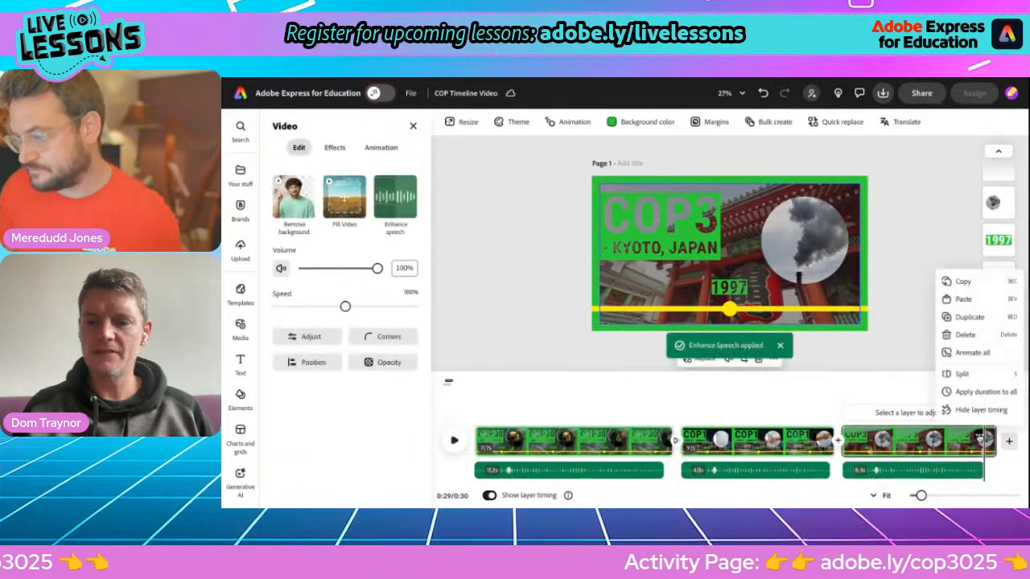
click(965, 318)
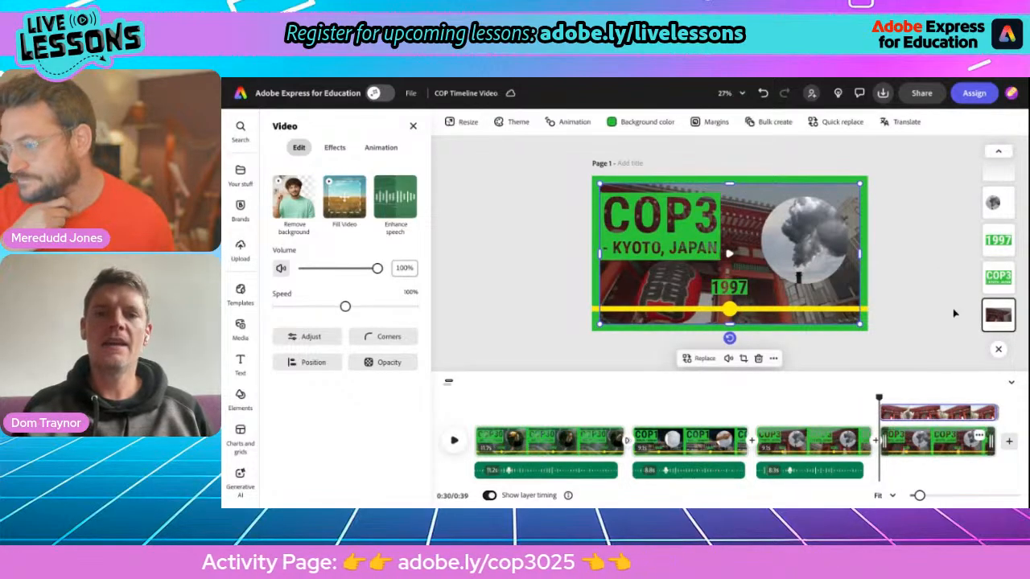
Step: Copy the 'COP21 - Paris, France' line from the facts document and return to Adobe Express
key(alt+Tab)
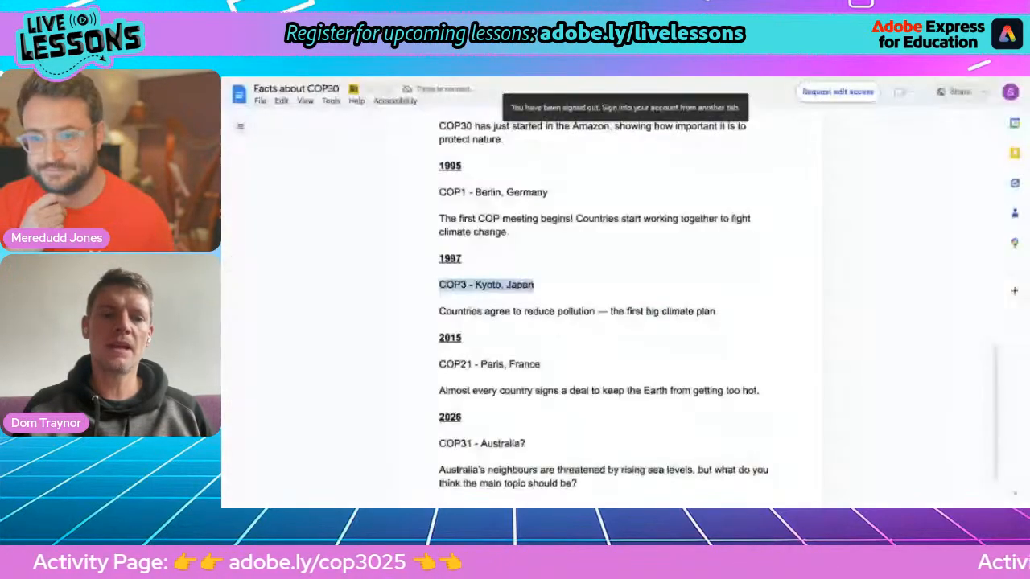
scroll(596, 338, down, 3)
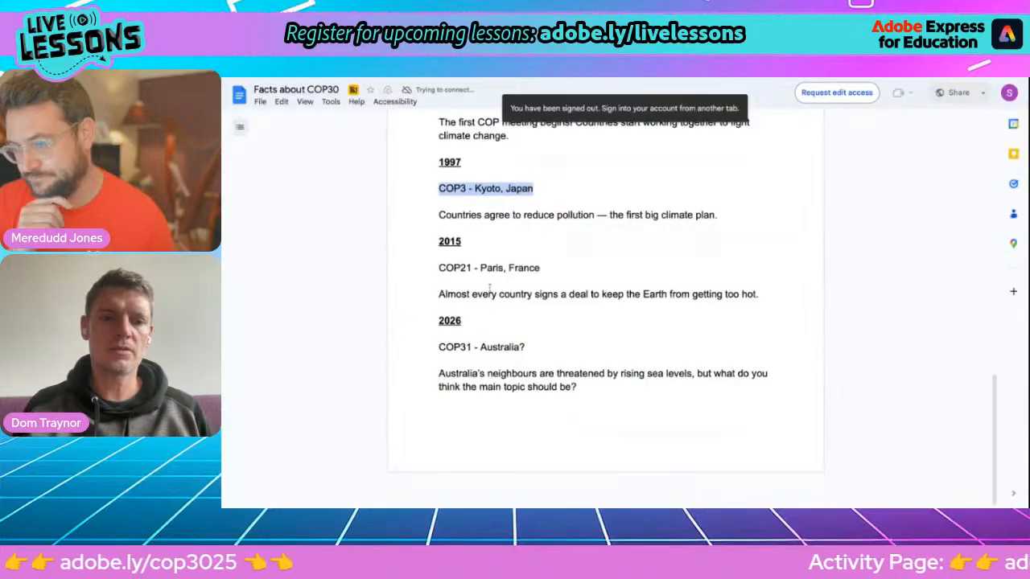
drag(441, 268, 542, 269)
key(ctrl+c)
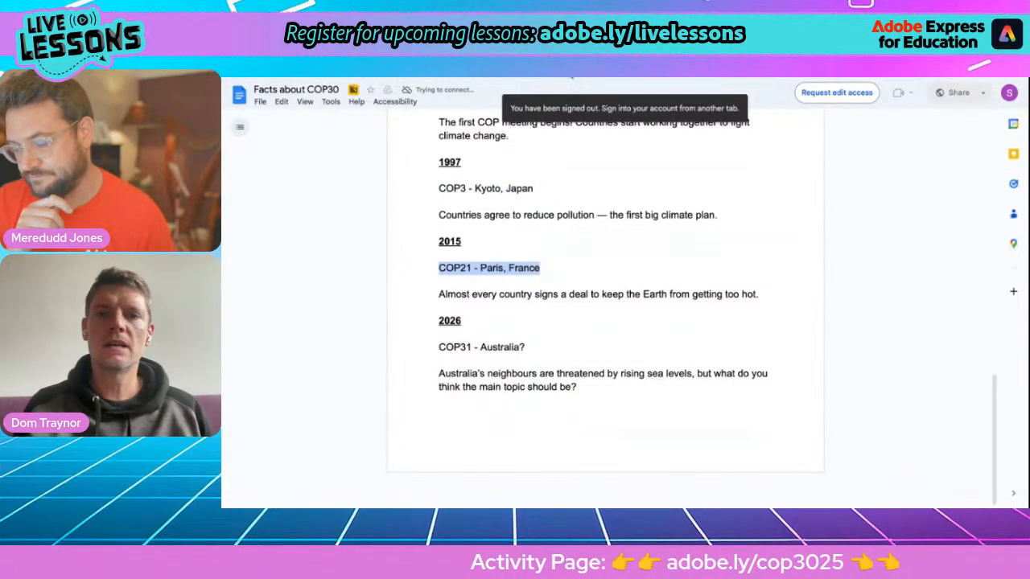
key(alt+Tab)
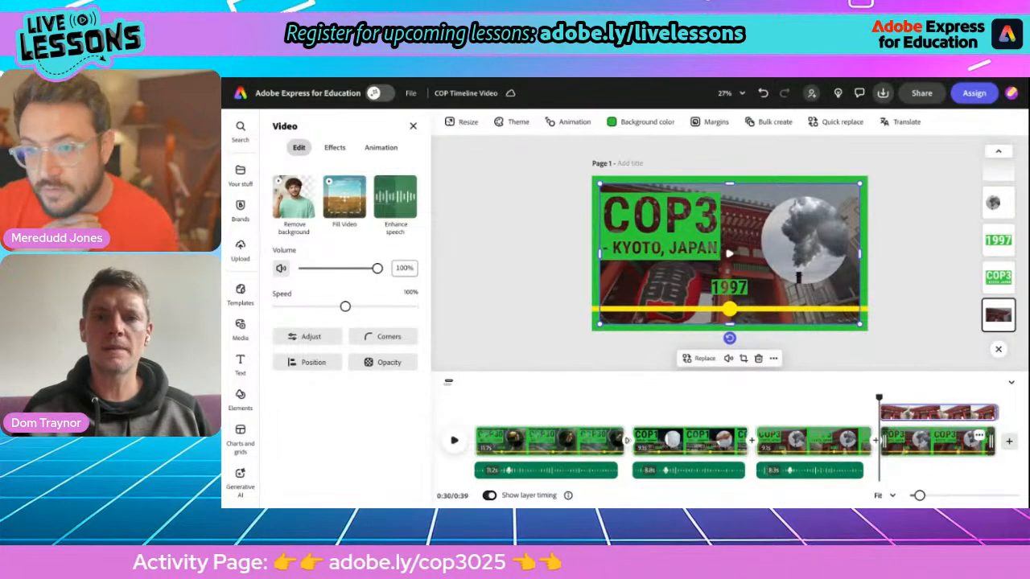
Step: Paste 'COP21 - Paris, France' as the fourth scene's title and change its year from 1997 to 2015
click(660, 228)
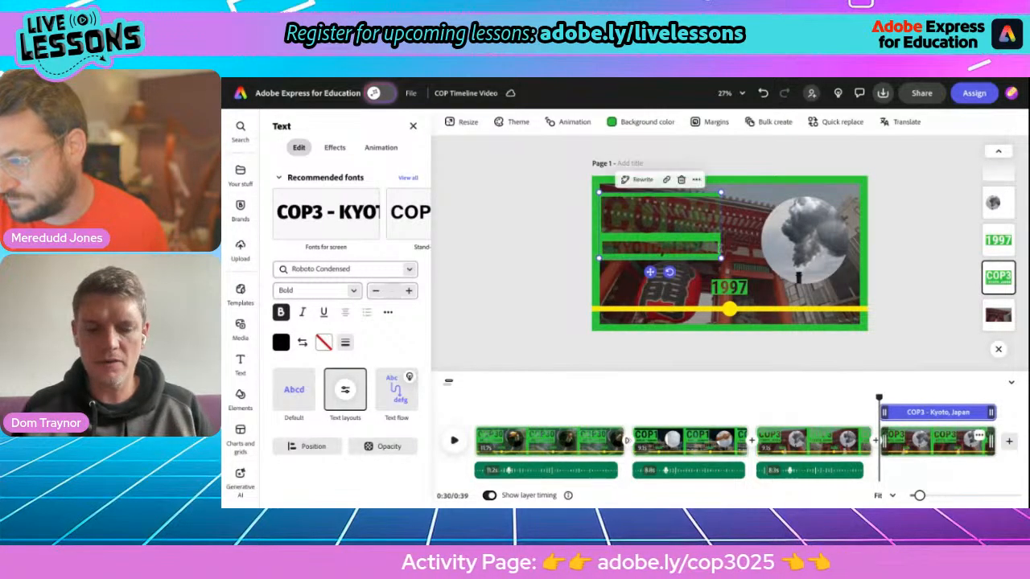
key(ctrl+v)
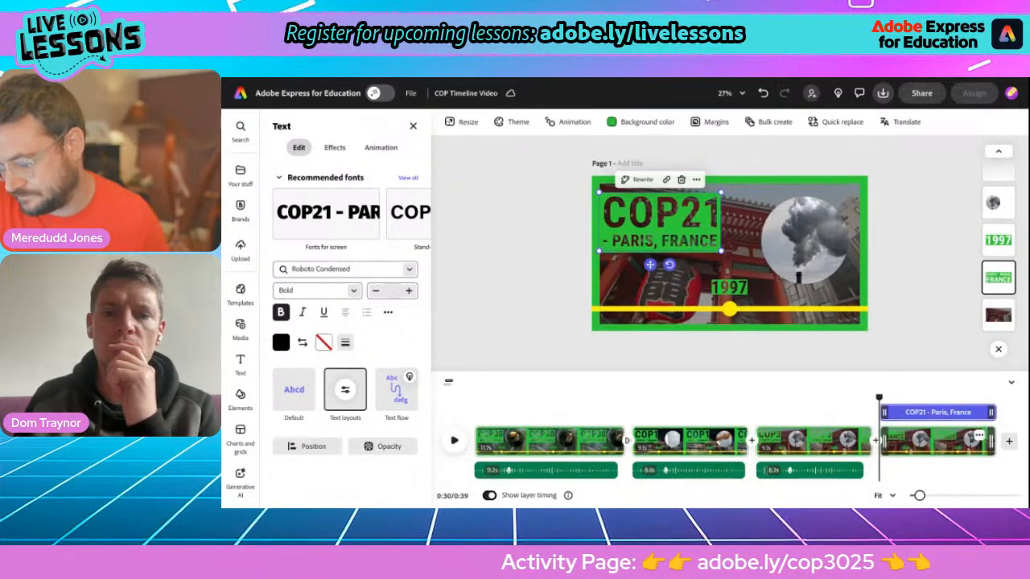
click(729, 294)
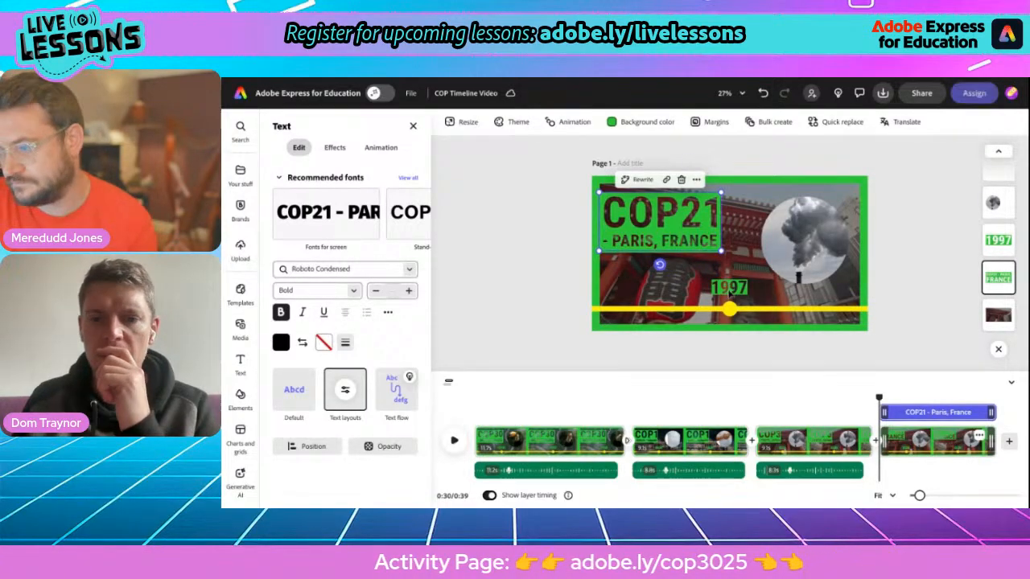
double_click(729, 293)
text(20)
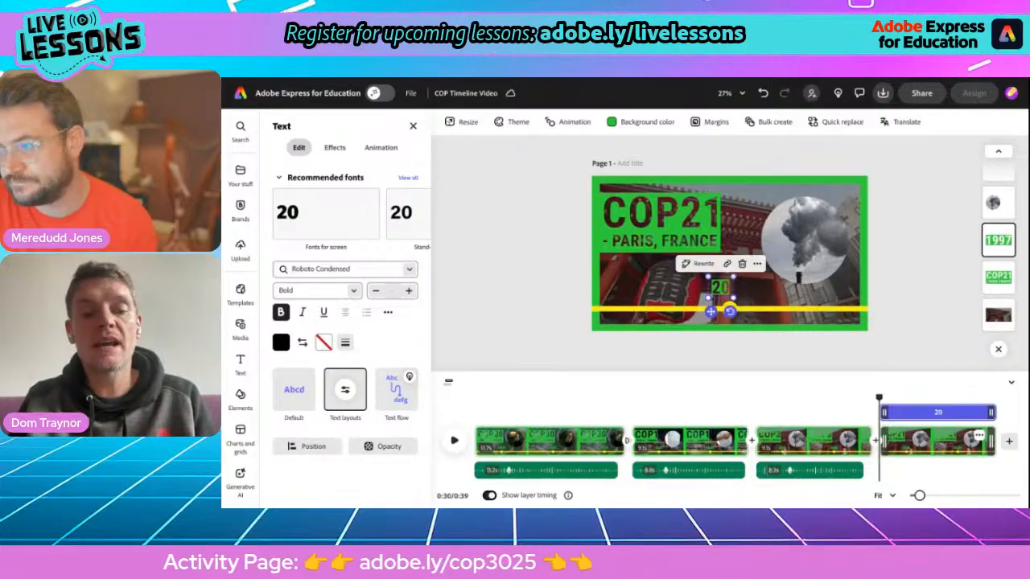
text(15)
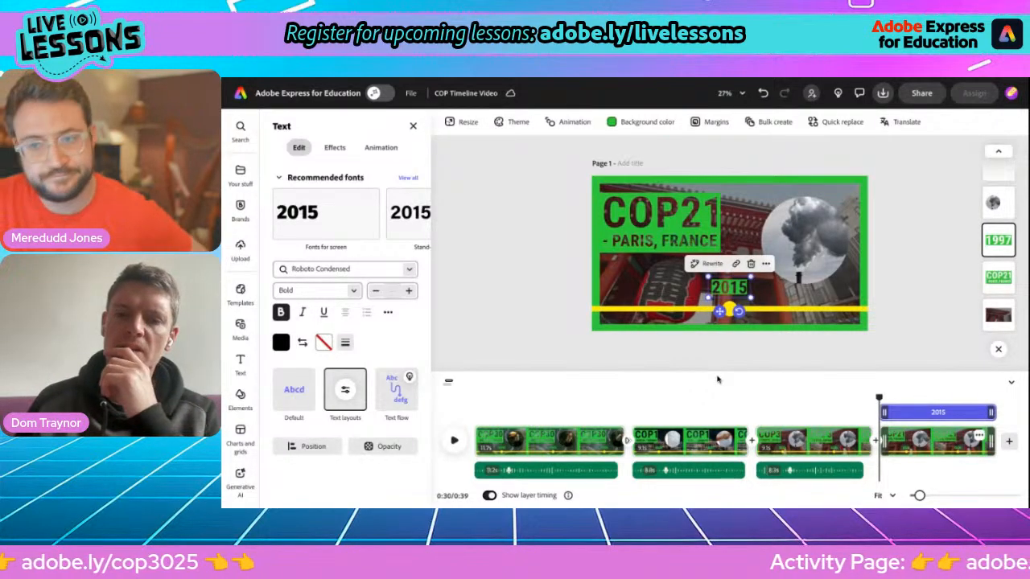
click(726, 397)
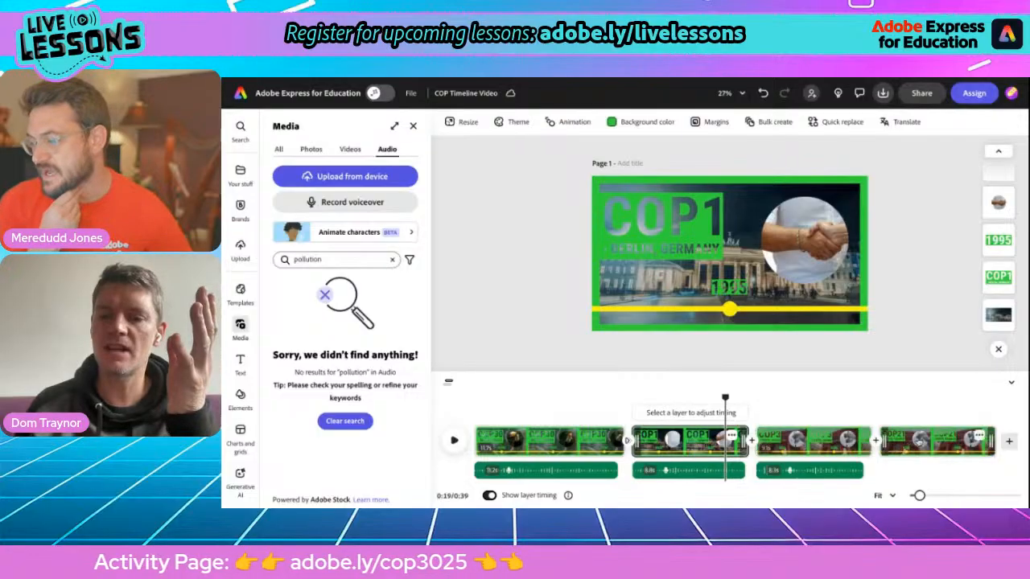
Step: Swap the fourth scene's background for the Arc de Triomphe clip from a 'paris' stock search
click(917, 440)
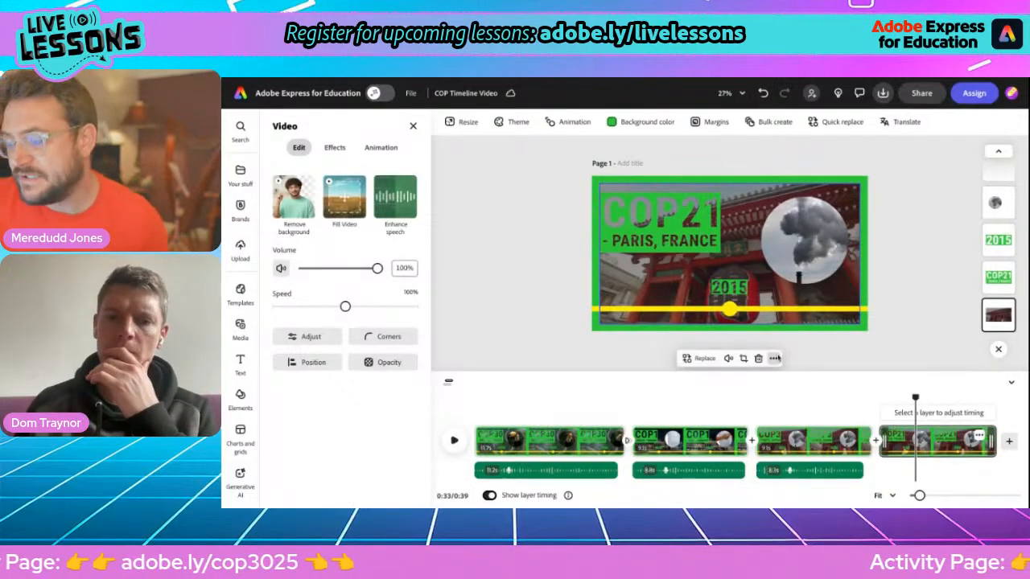
click(662, 289)
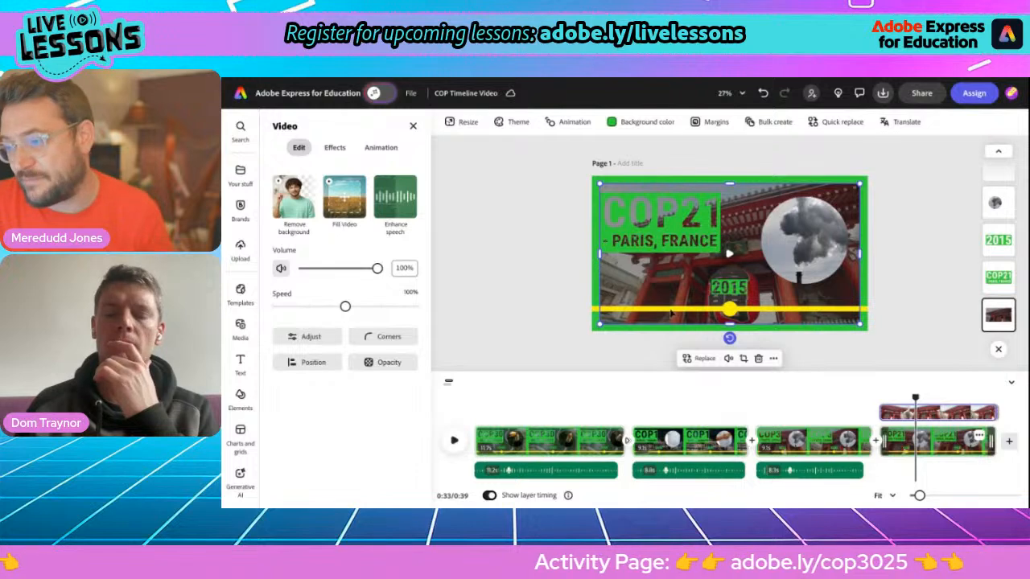
click(698, 359)
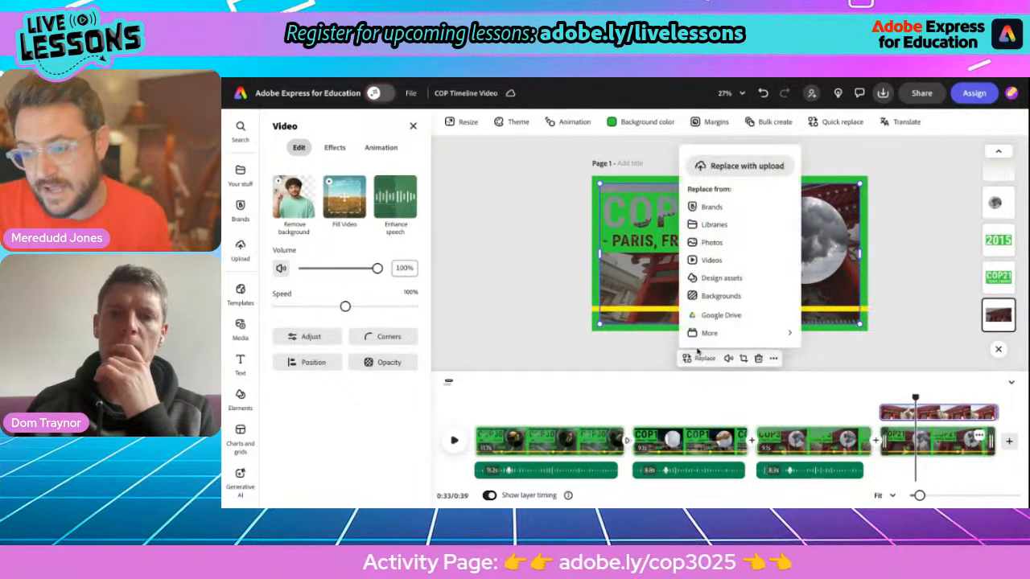
click(709, 260)
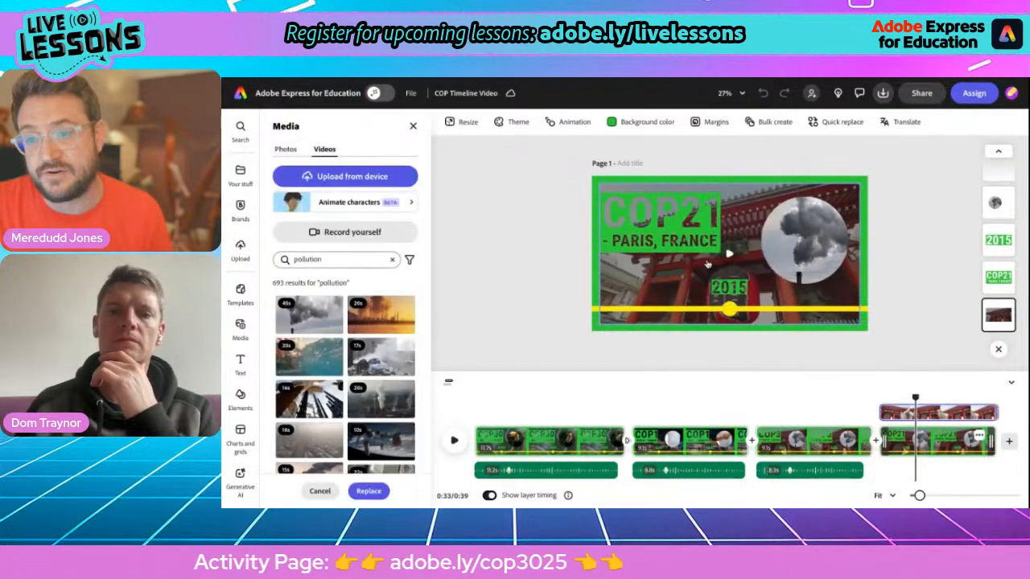
click(357, 259)
double_click(323, 259)
text(paris)
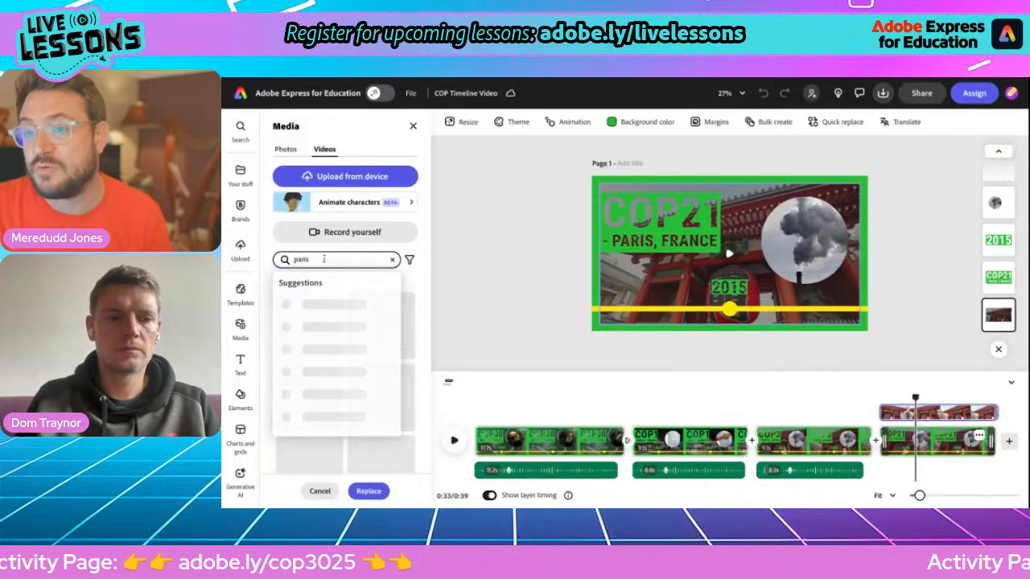
key(Return)
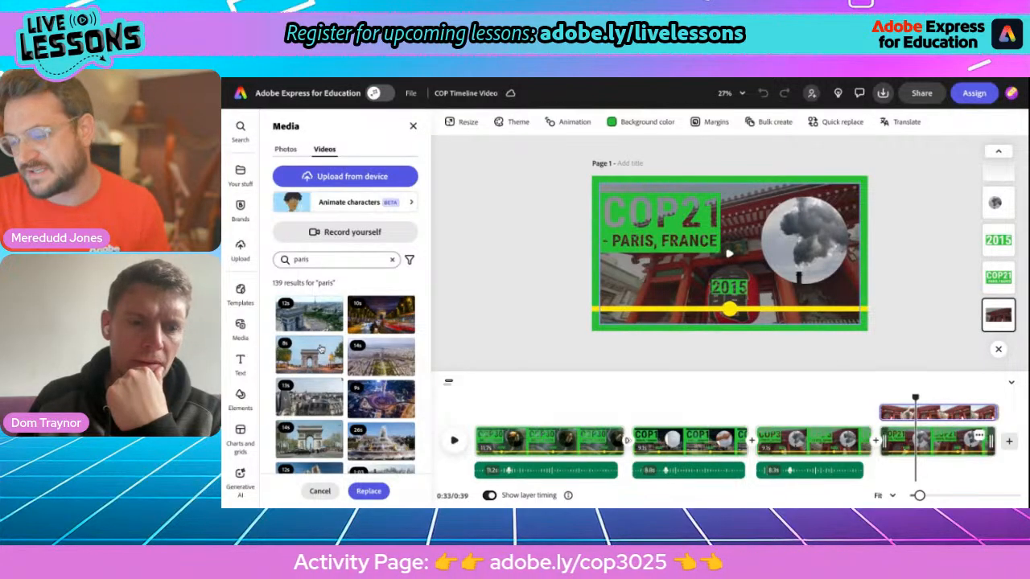
click(309, 358)
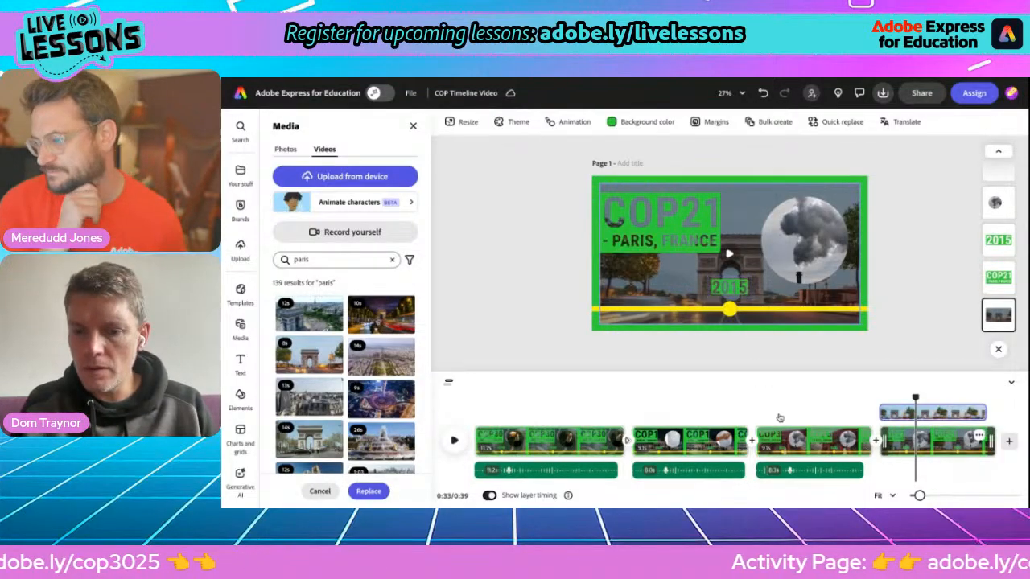
Step: Replace the circle's smokestack video with the burning-globe clip from a 'climate change' stock video search
click(796, 252)
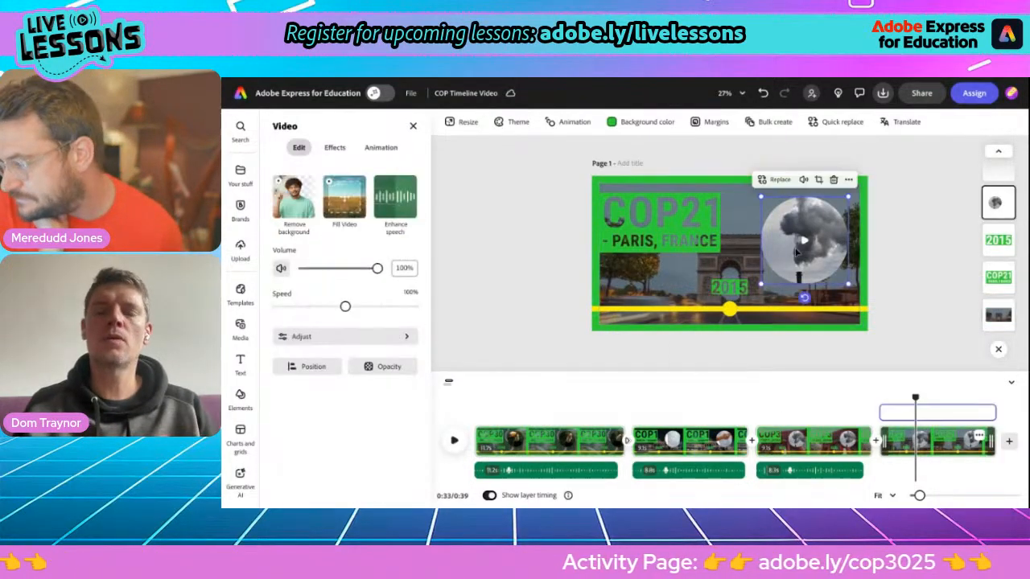
click(774, 179)
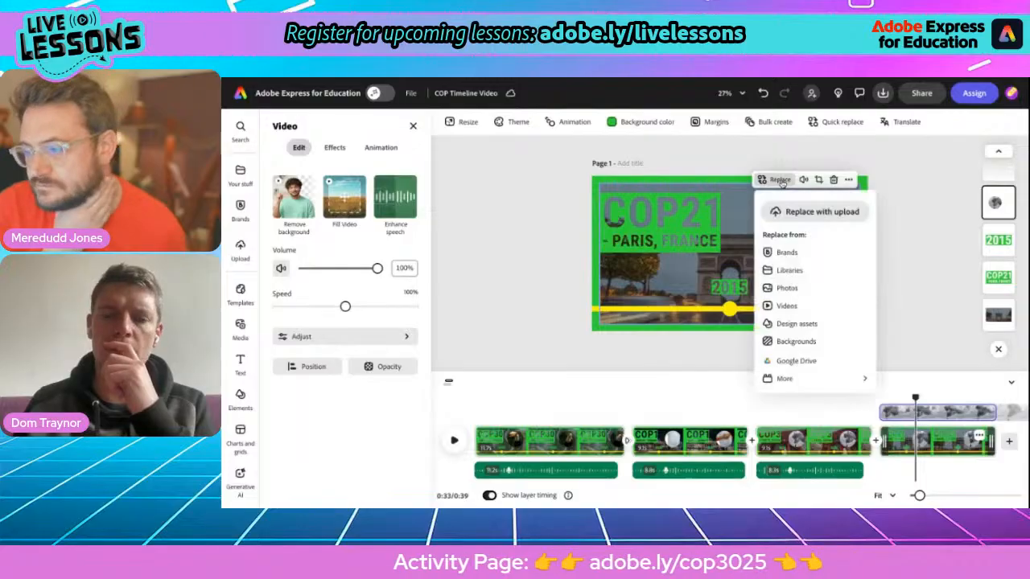
click(785, 305)
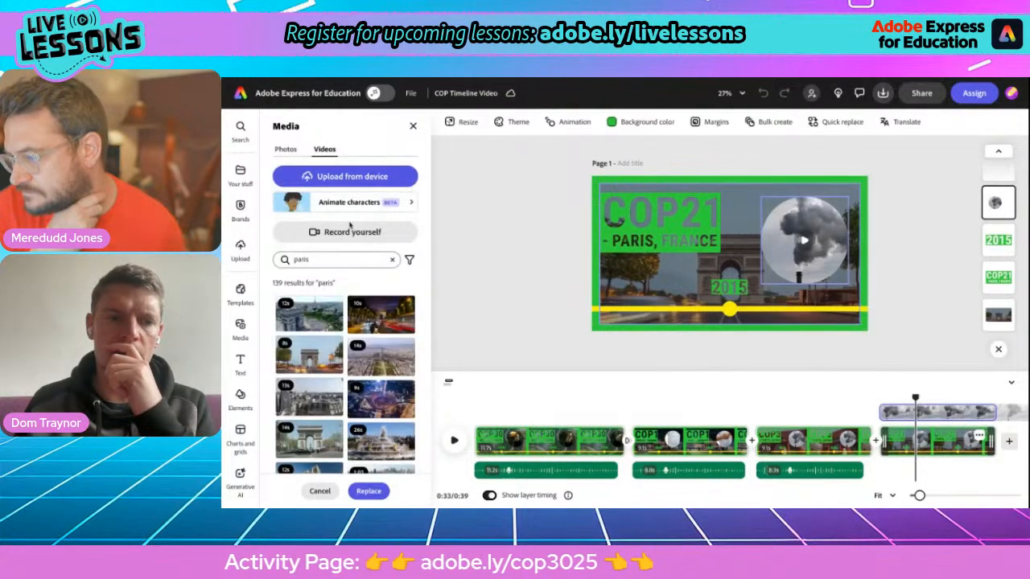
double_click(299, 259)
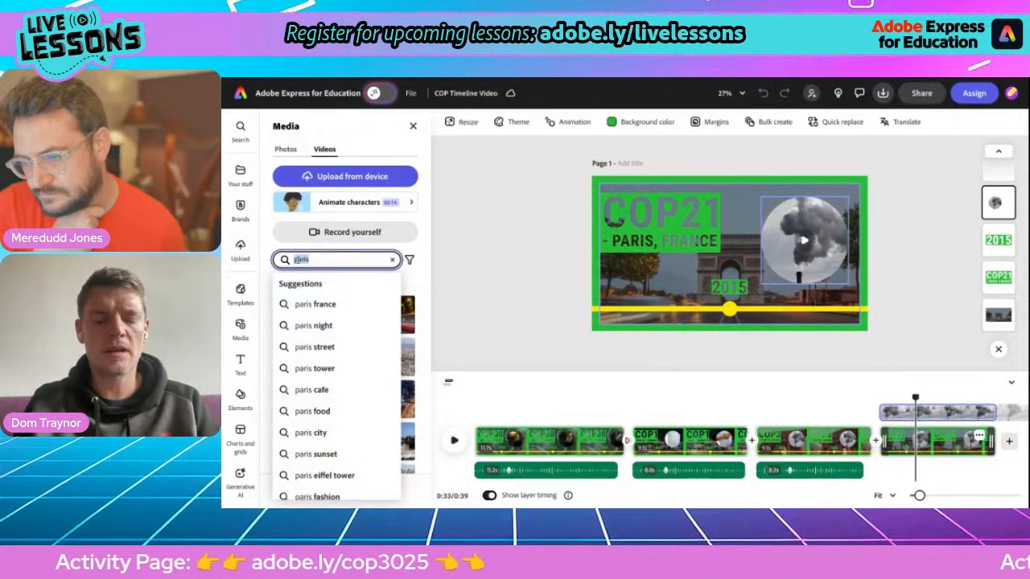
text(climate chang)
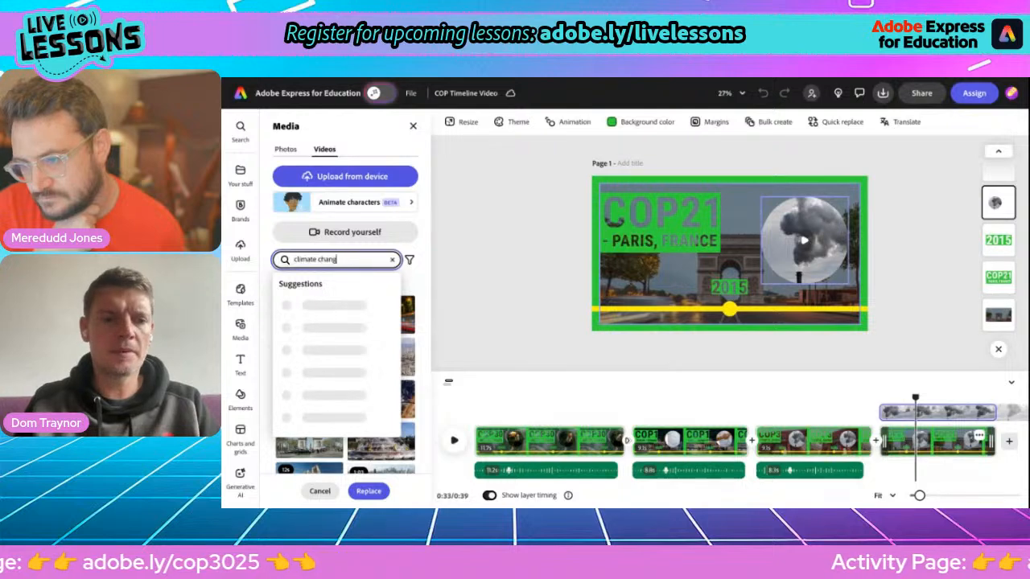
text(e)
key(Return)
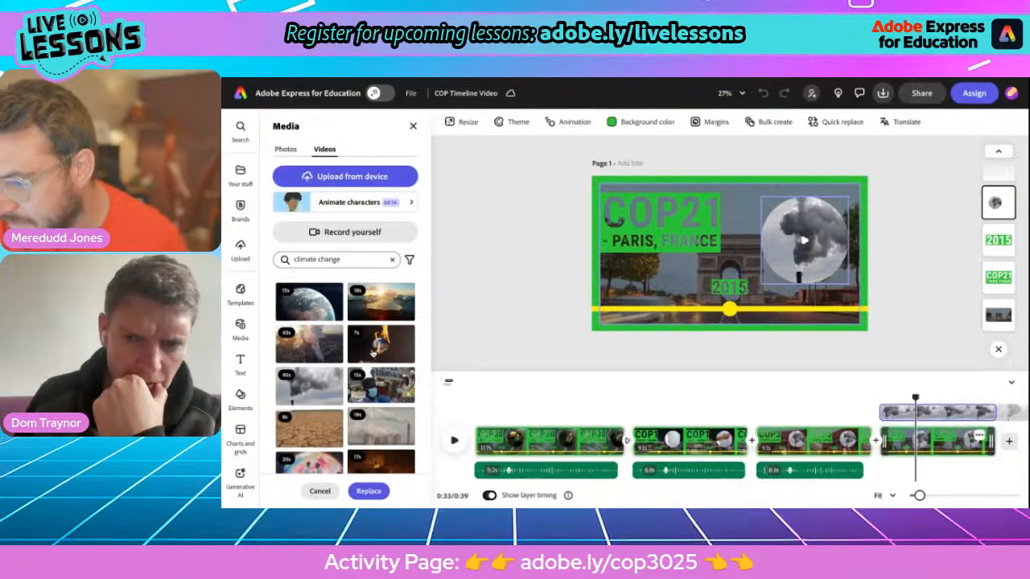
click(373, 351)
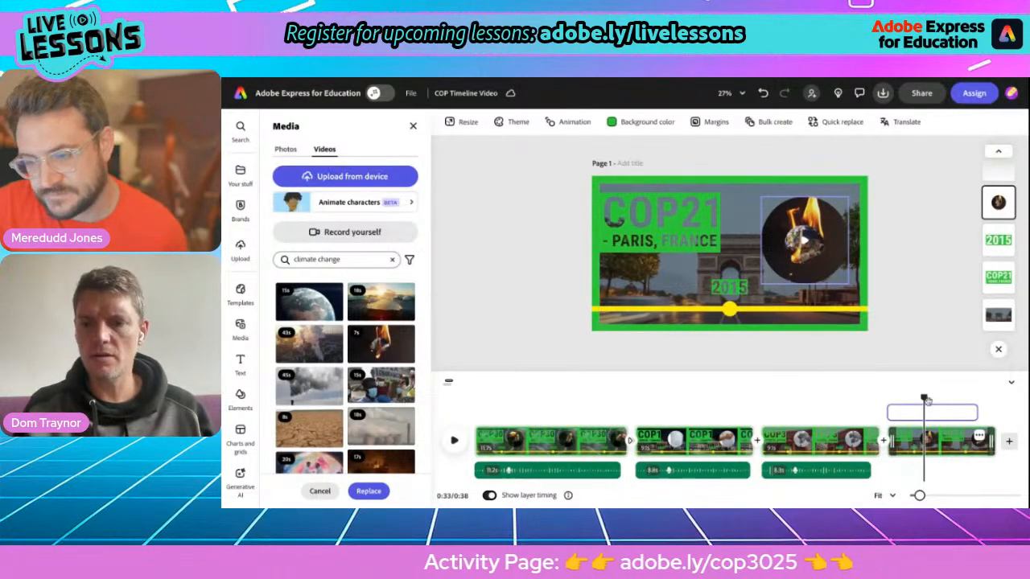
drag(924, 398, 889, 398)
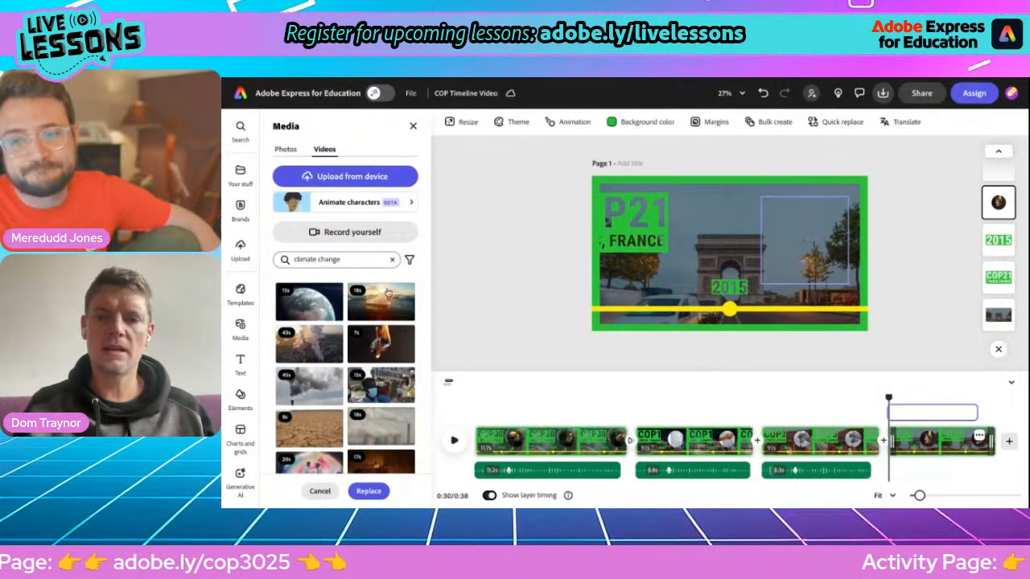
click(240, 326)
Step: Record a voiceover and add it under the COP21 Paris scene
click(387, 149)
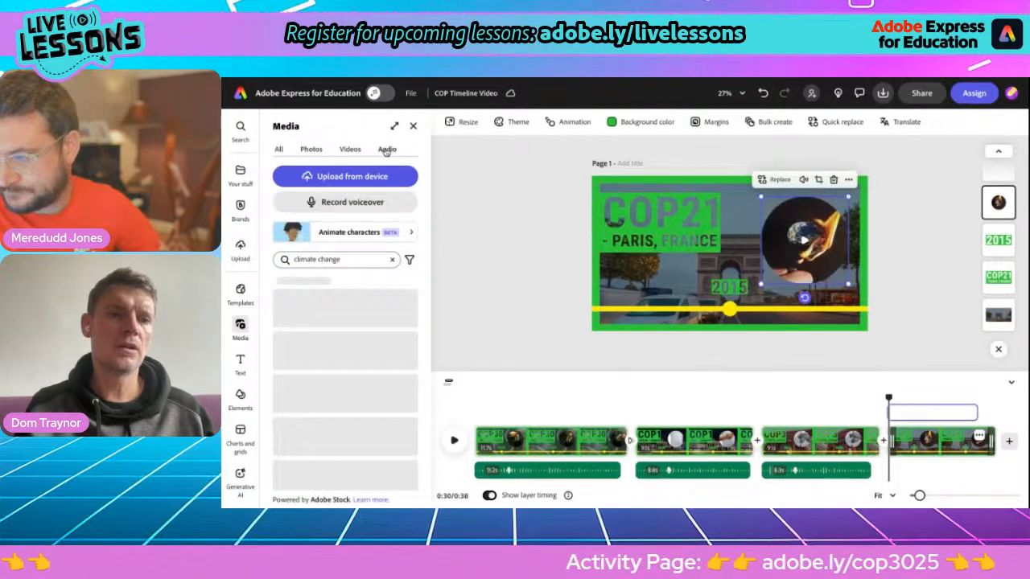
click(326, 205)
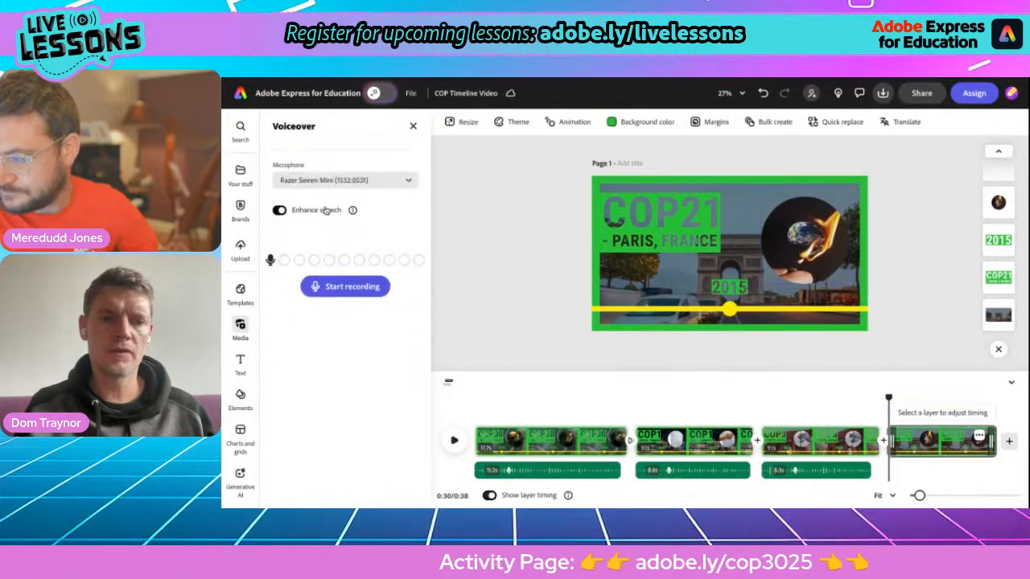
click(342, 283)
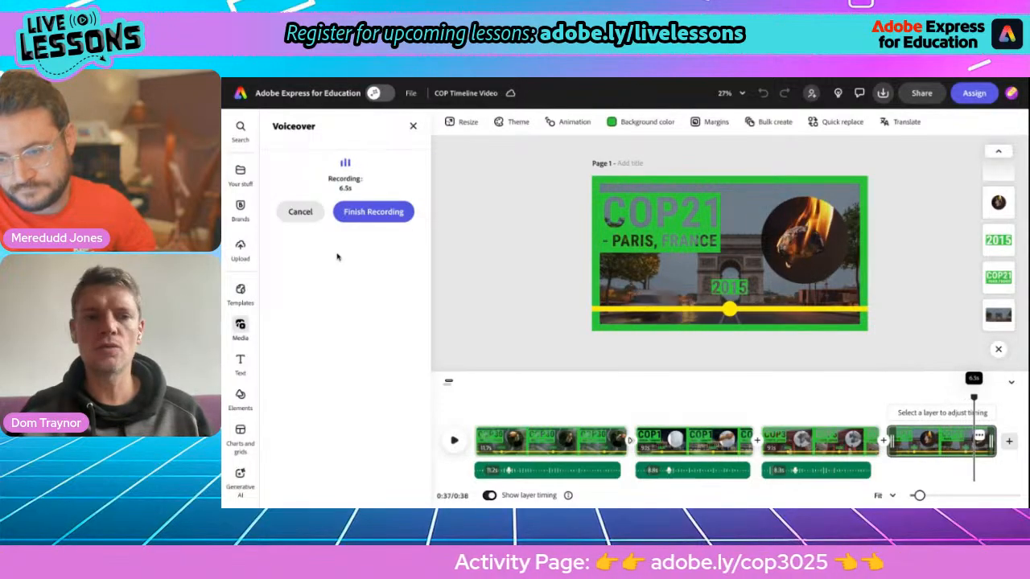
click(357, 212)
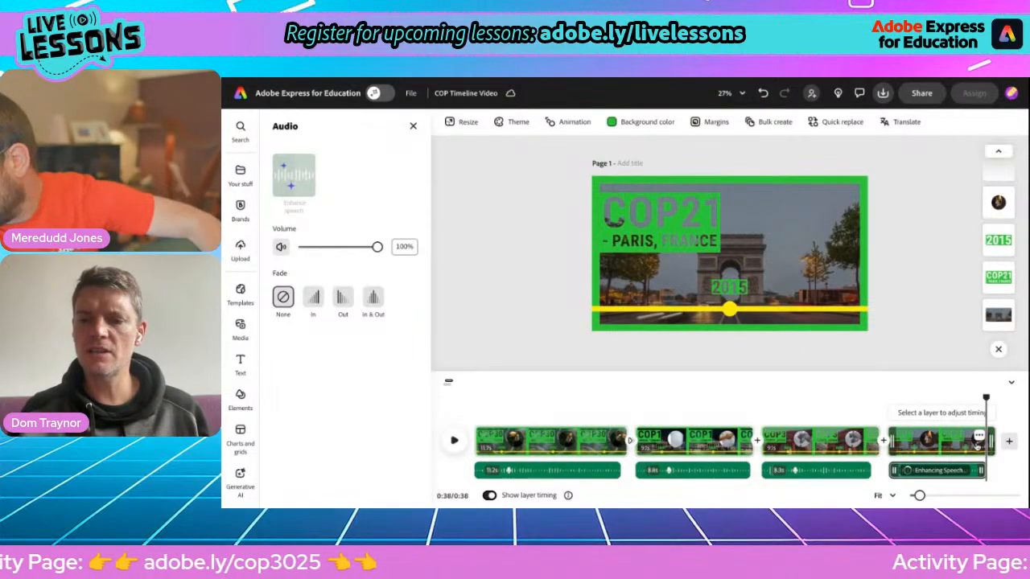
Step: Stretch the last scene's end to fit the voiceover, then select the Paris background video
drag(991, 443, 712, 420)
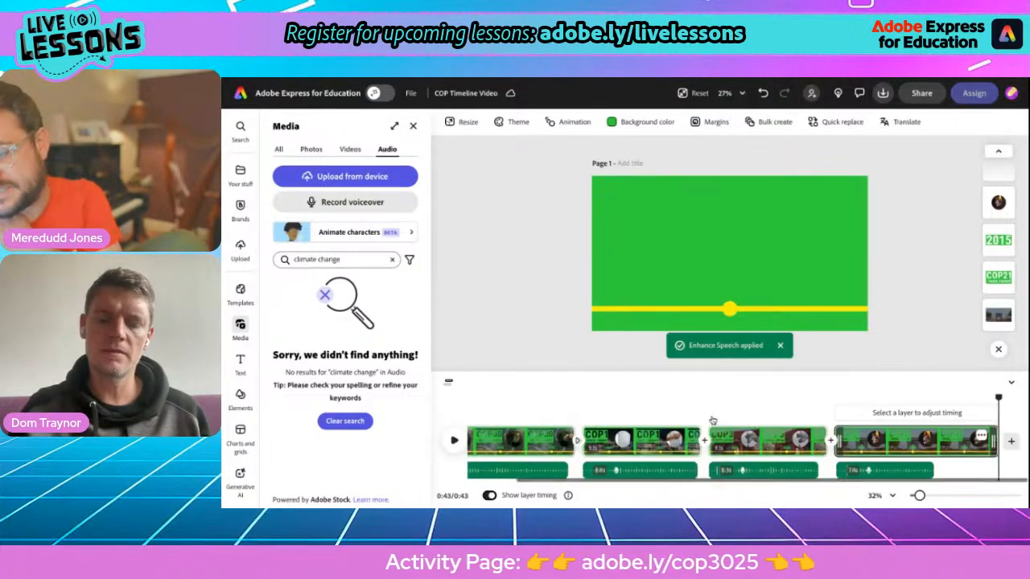
drag(995, 440, 842, 428)
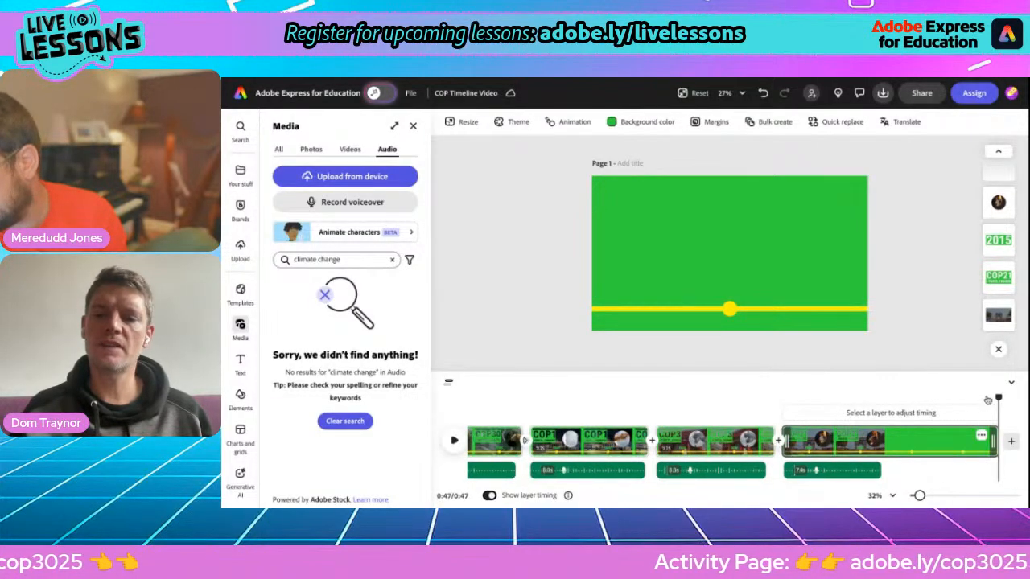
drag(997, 395, 839, 397)
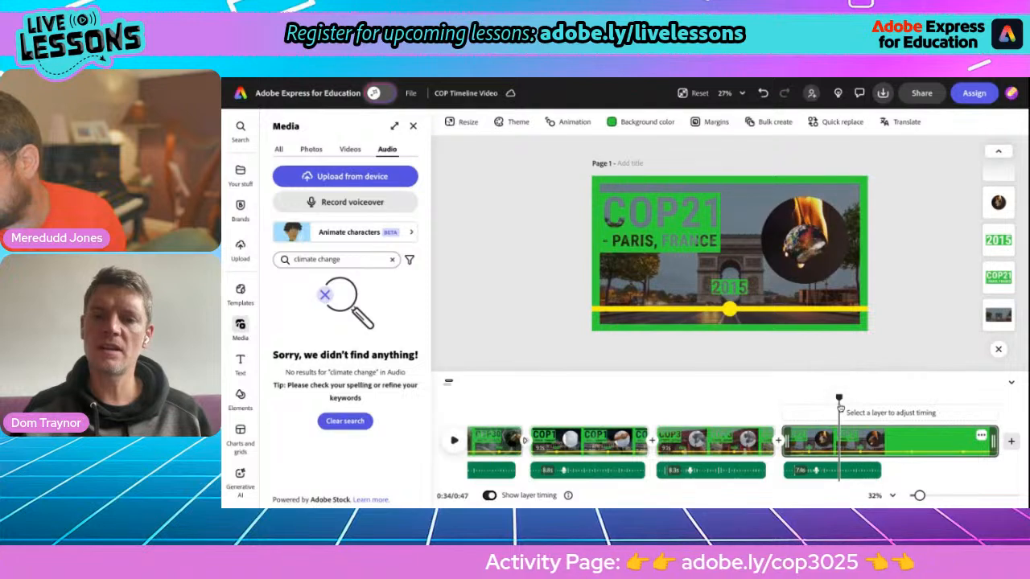
click(669, 281)
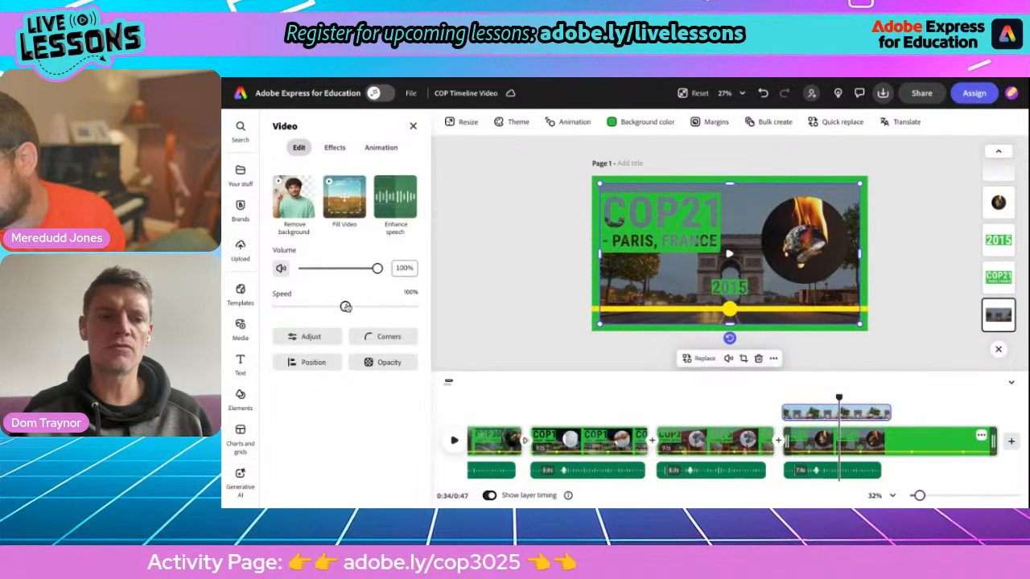
Step: Set the Paris background and circle videos to 50% speed and trim the last scene's end
drag(345, 306, 320, 307)
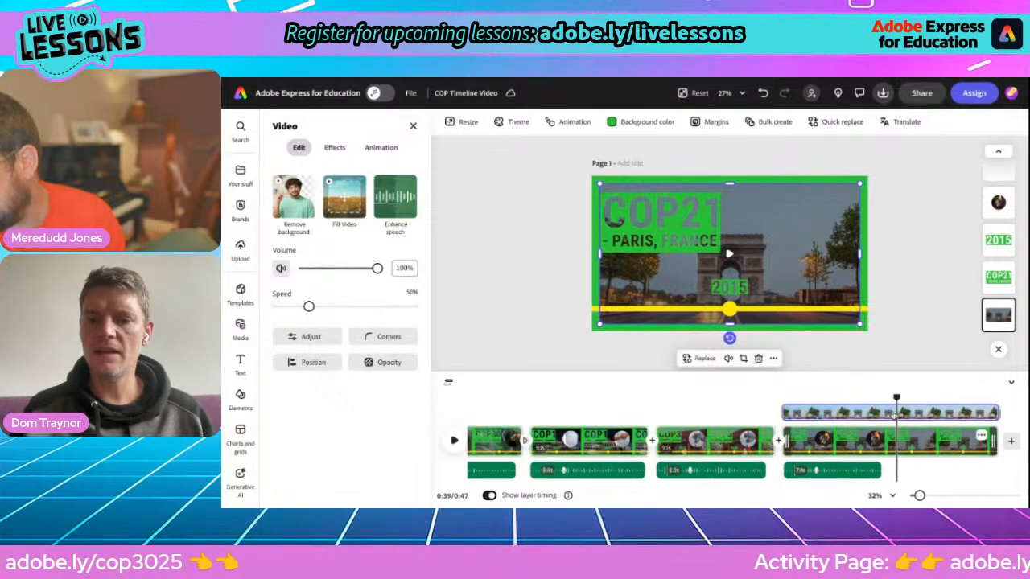
drag(894, 400, 858, 399)
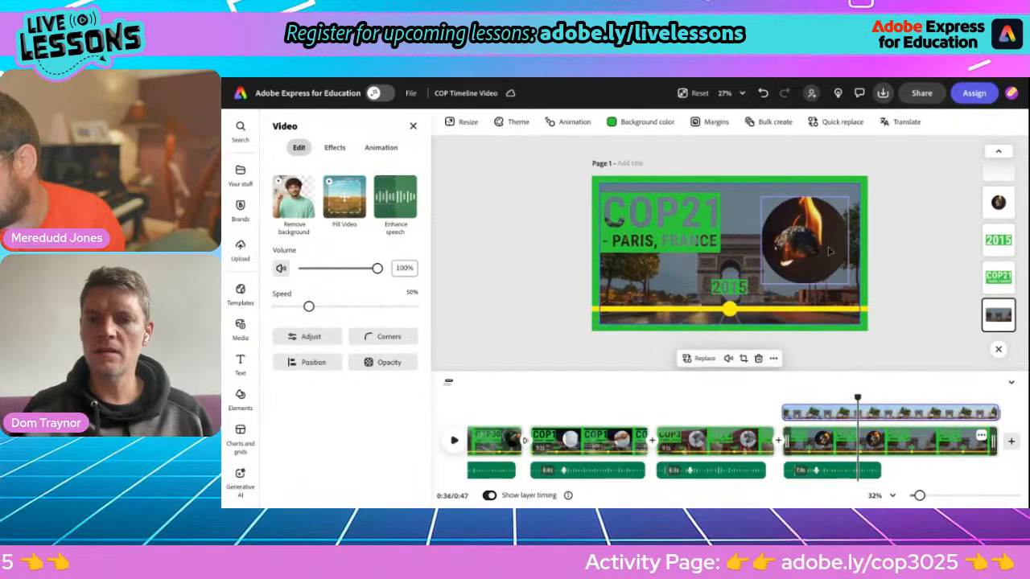
key(ctrl+z)
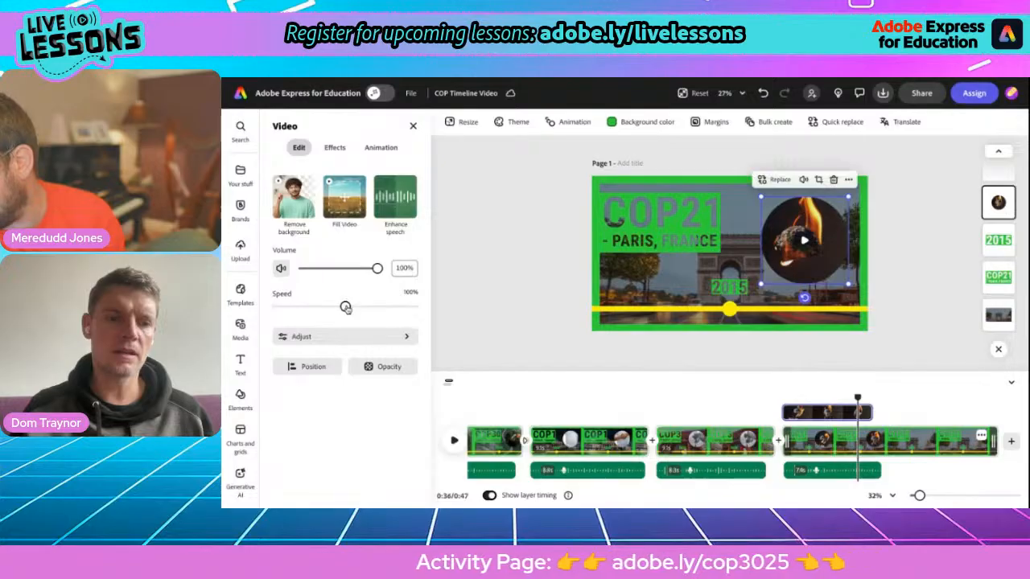
drag(345, 307, 308, 306)
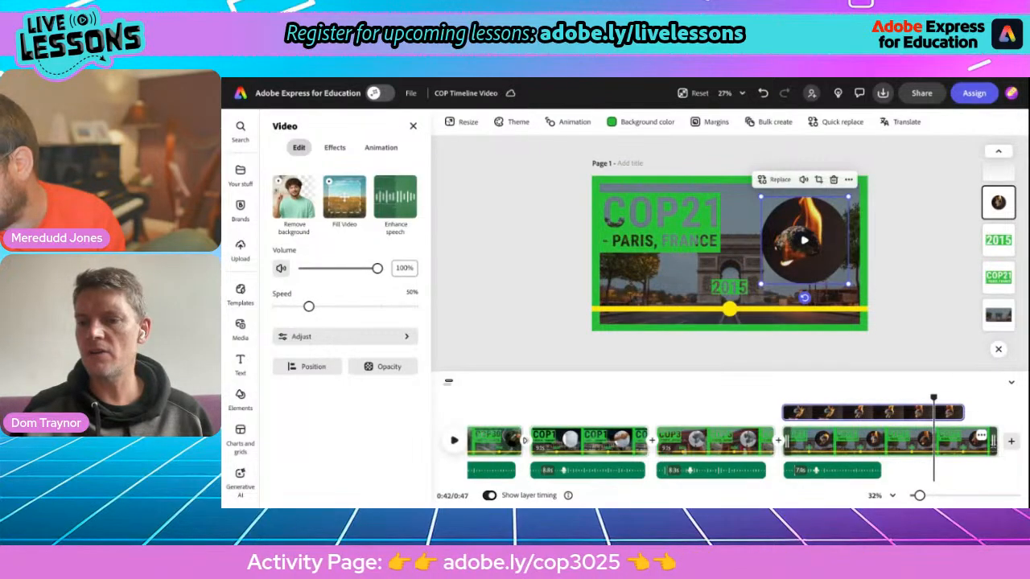
drag(993, 441, 889, 460)
click(926, 302)
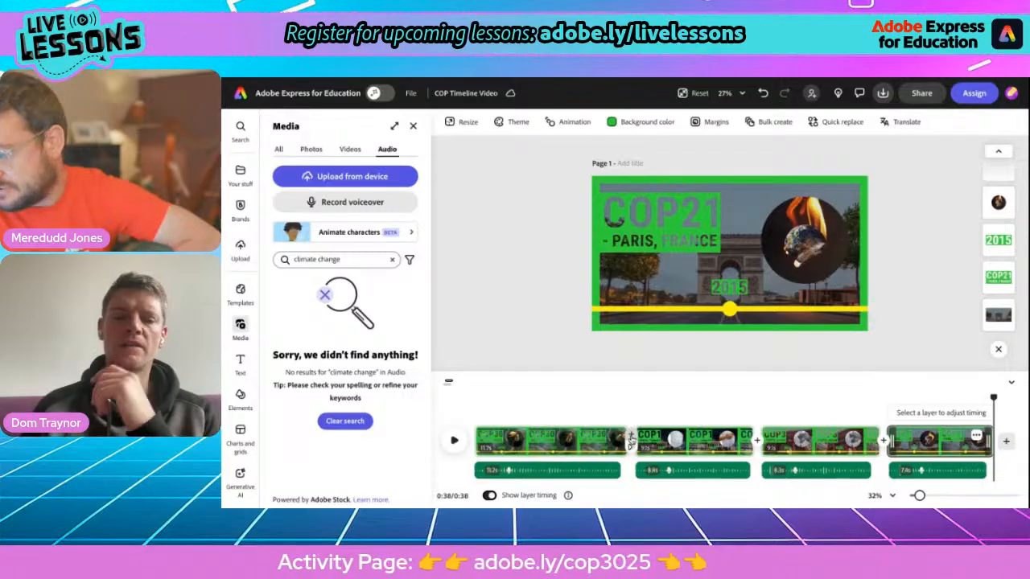
Step: Add a left-direction Push transition after the COP1 Berlin scene and preview it
click(757, 441)
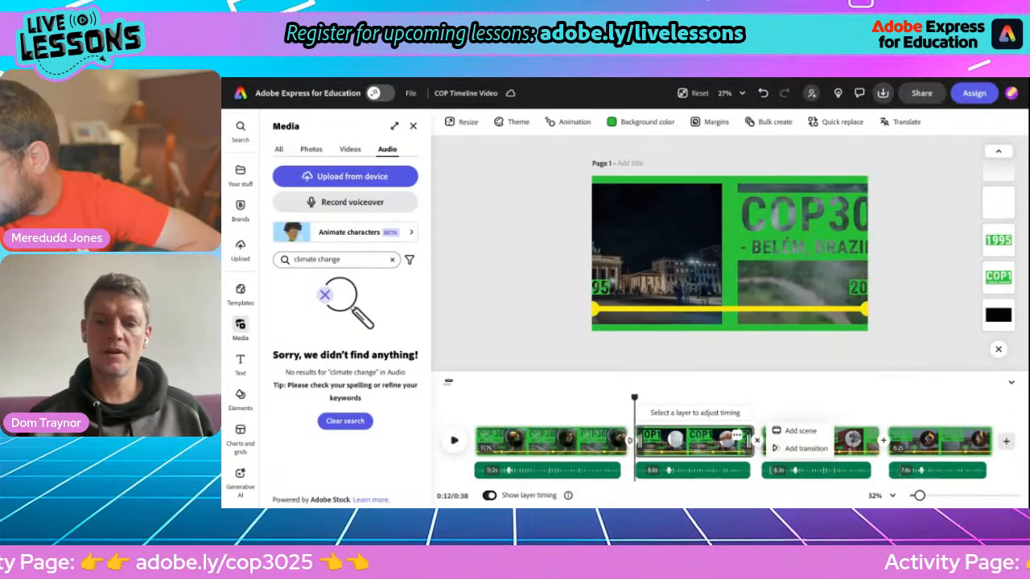
click(789, 449)
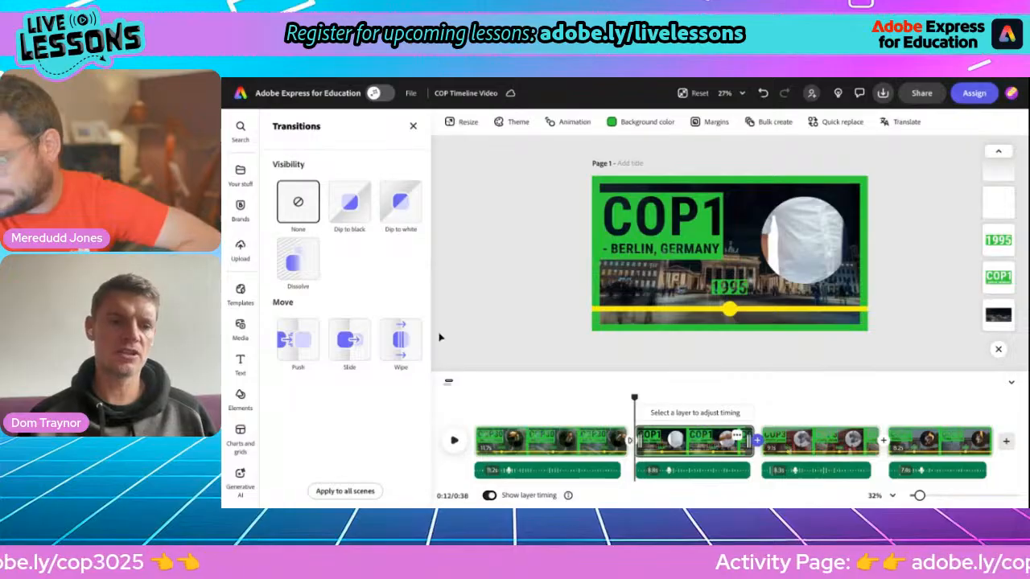
click(301, 344)
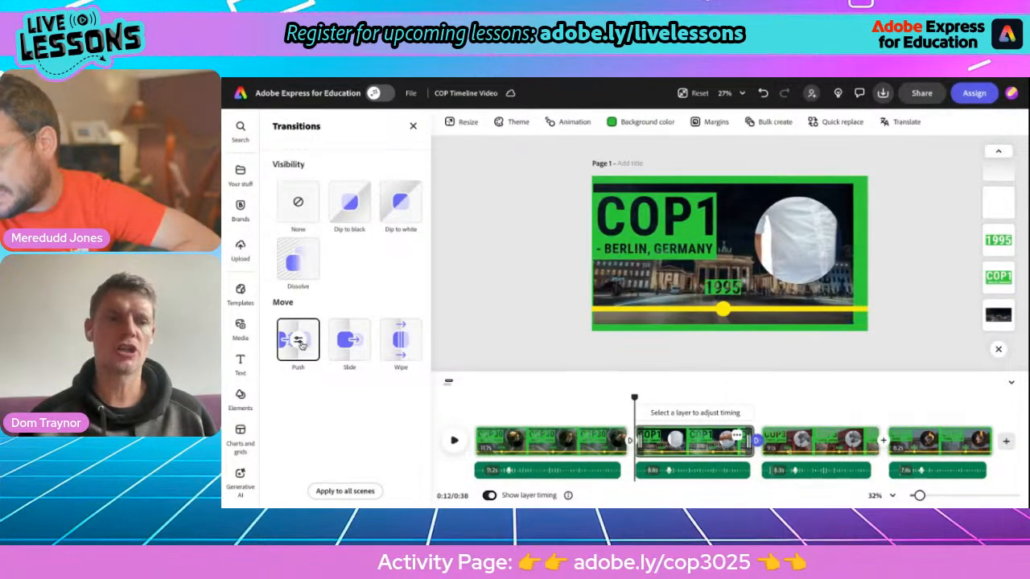
click(298, 341)
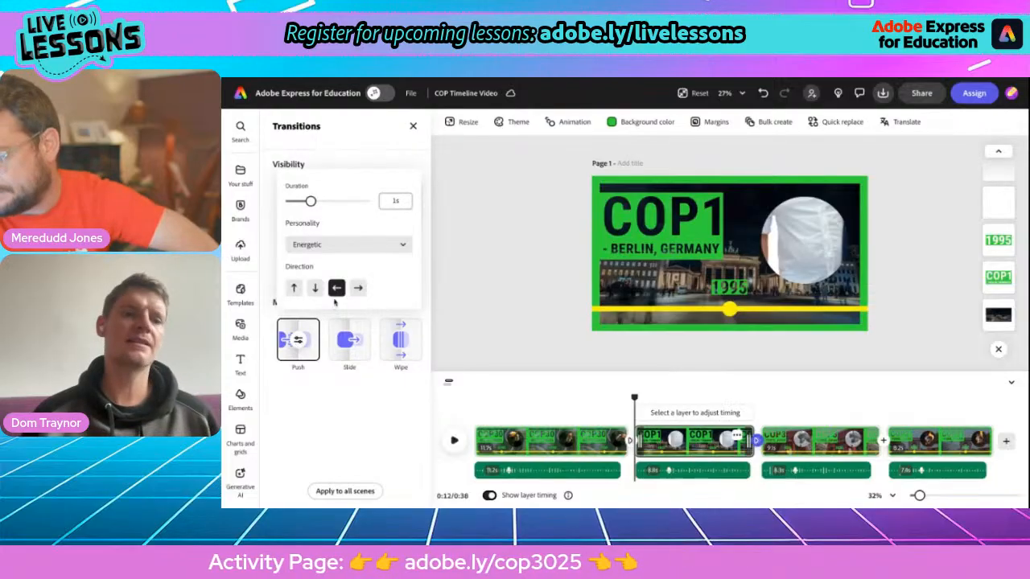
click(357, 290)
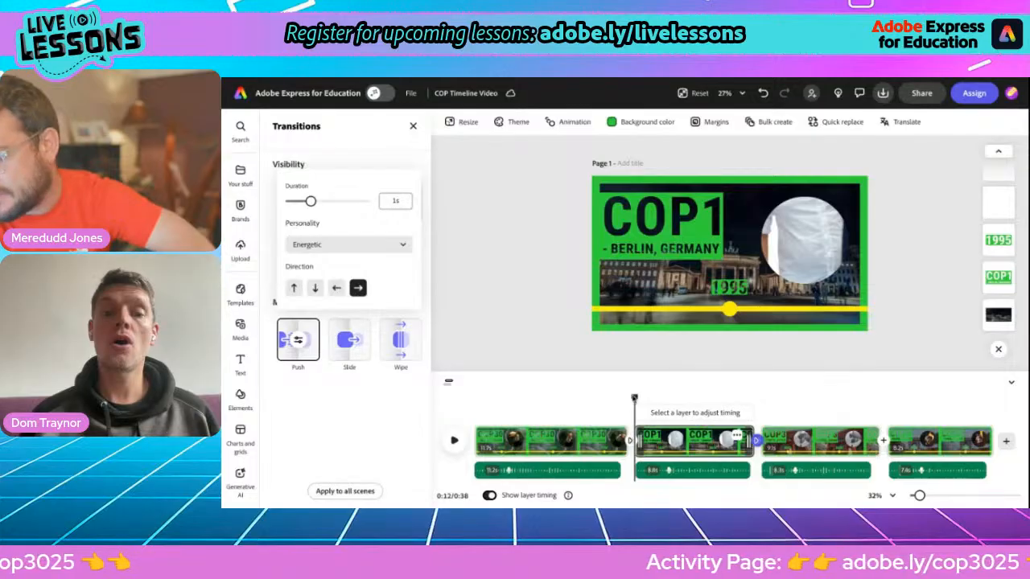
click(531, 395)
drag(633, 397, 741, 393)
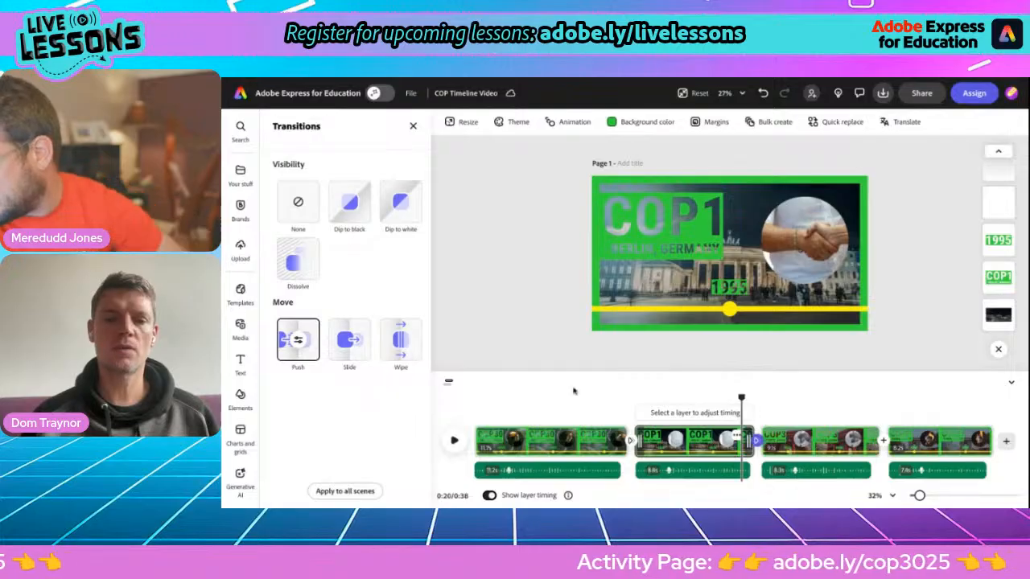
click(299, 343)
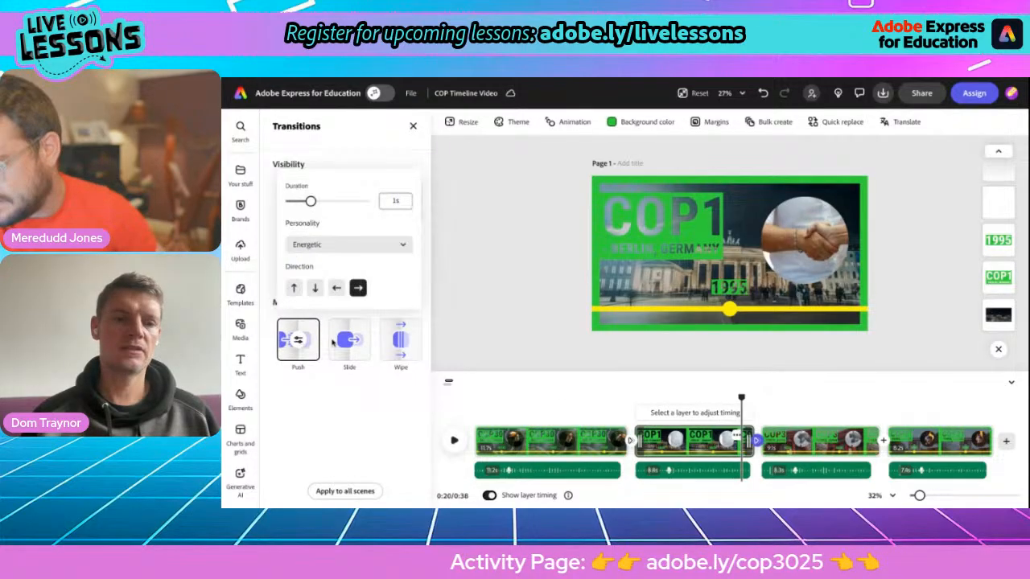
click(337, 293)
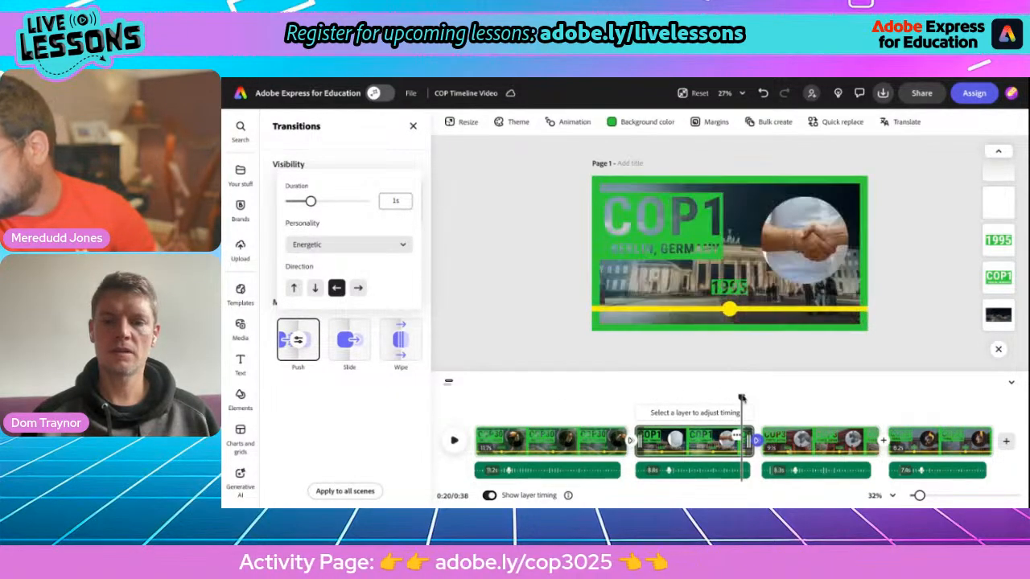
click(761, 398)
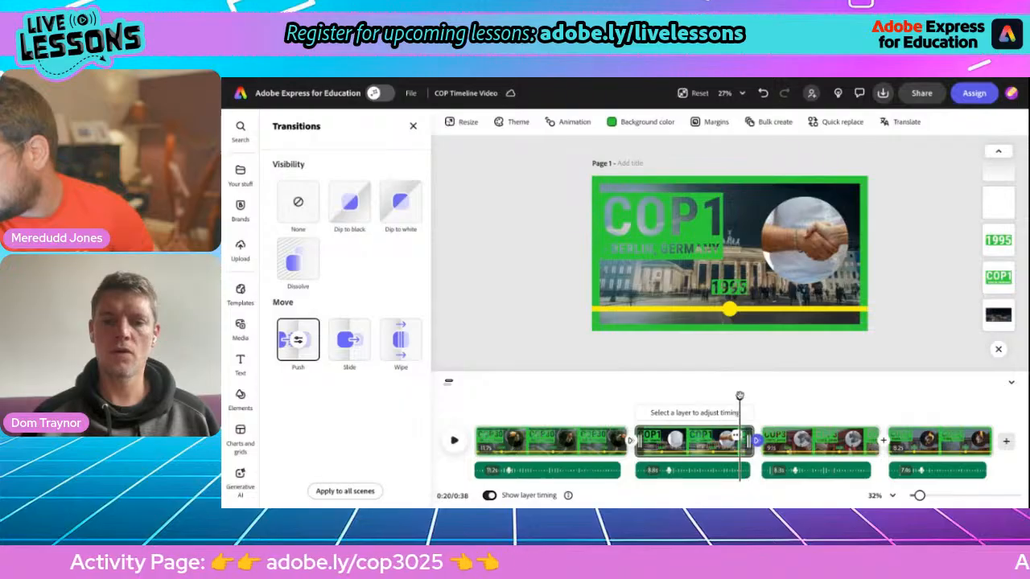
drag(739, 396, 884, 399)
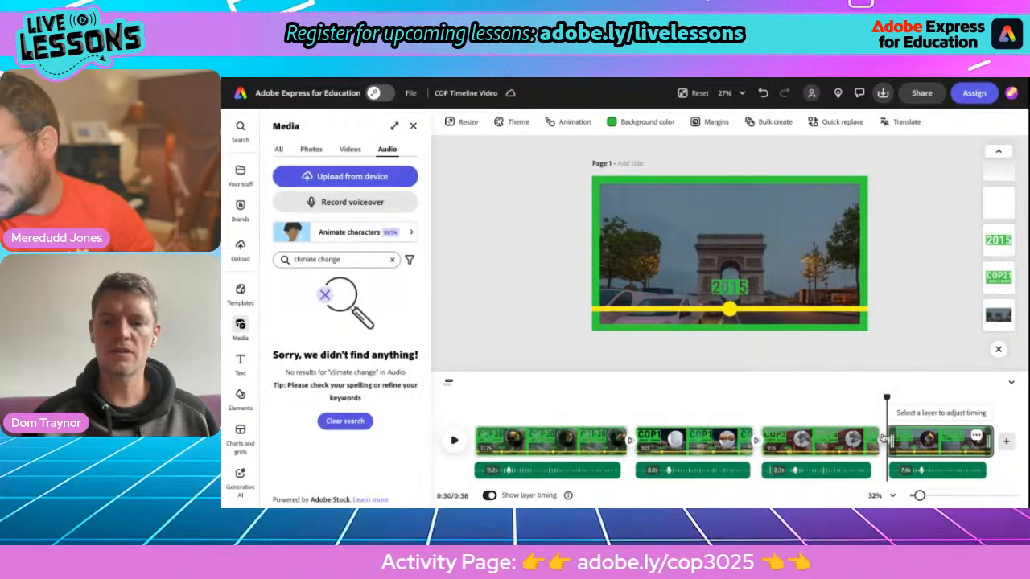
Step: Add a Push transition between the COP3 Kyoto and COP21 Paris scenes
click(882, 438)
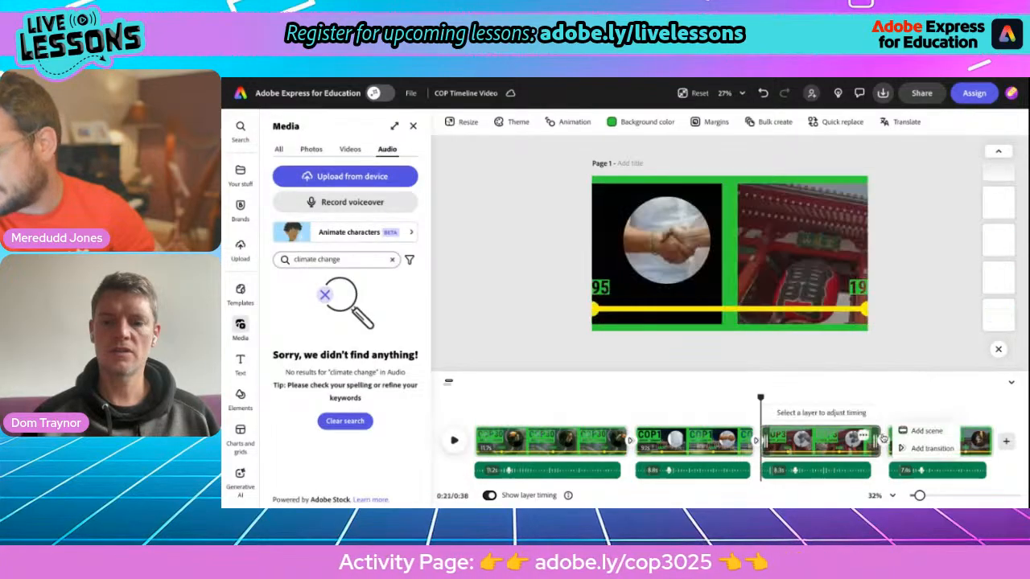
click(904, 448)
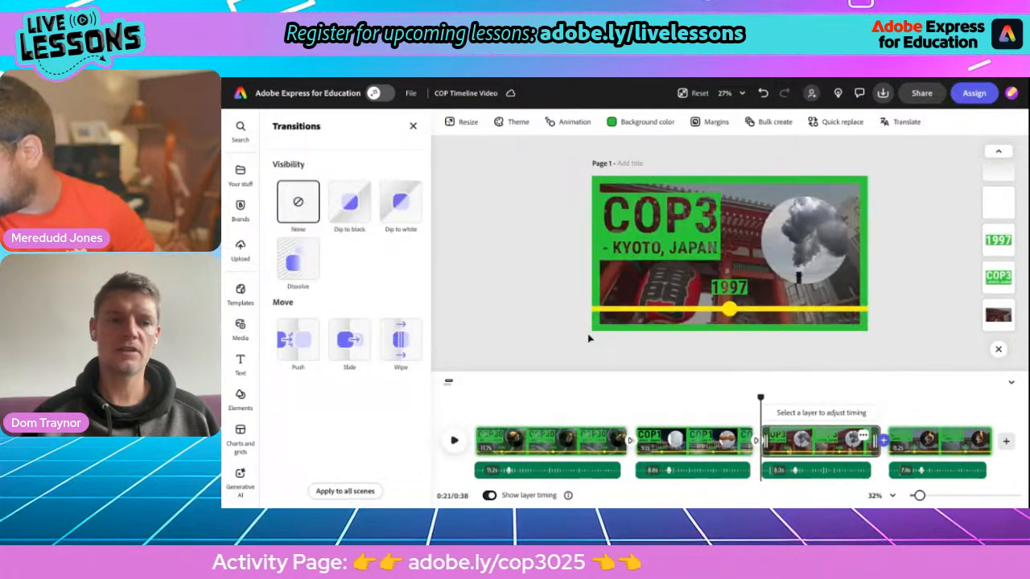
click(298, 343)
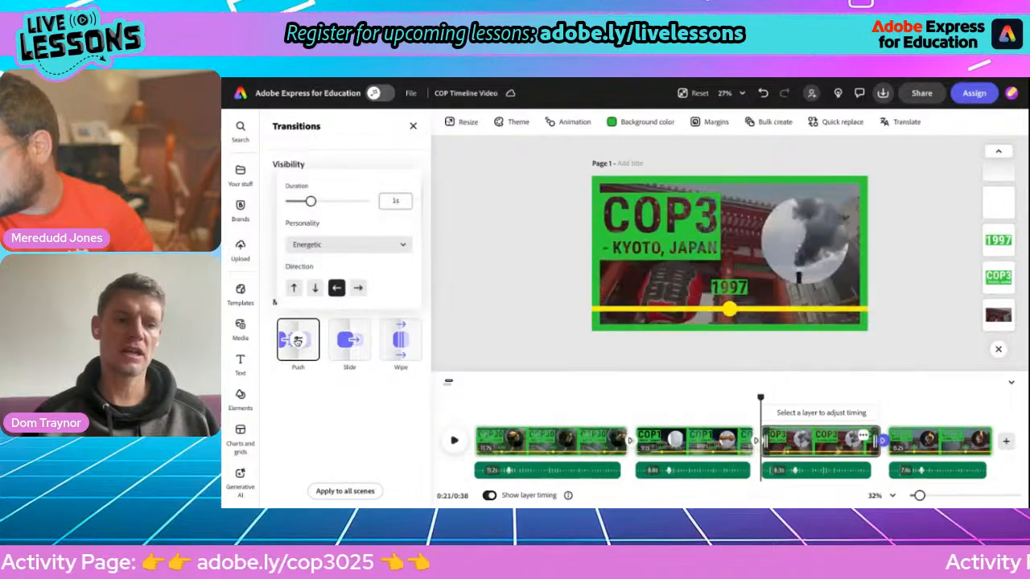
click(729, 404)
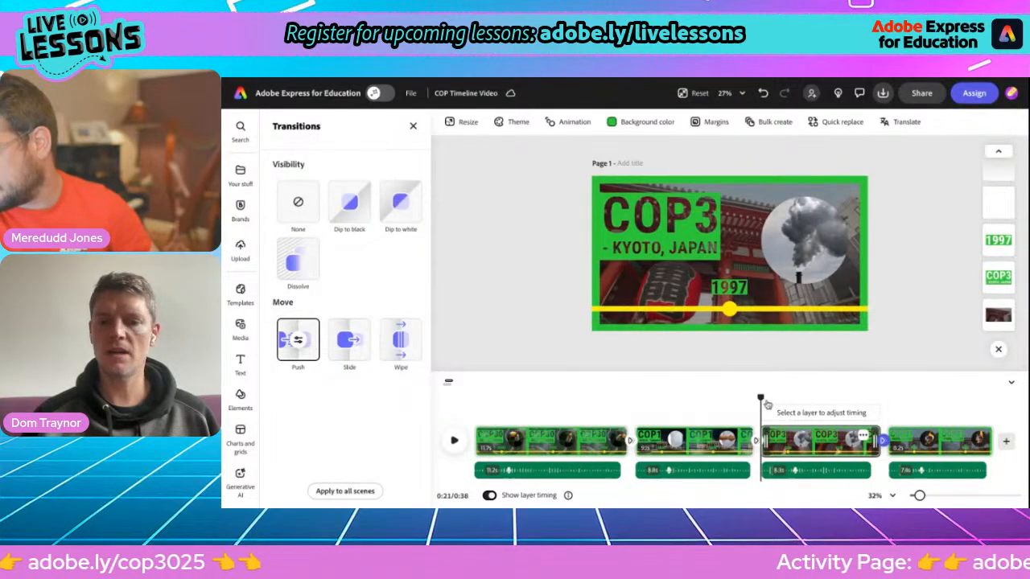
drag(760, 399, 927, 411)
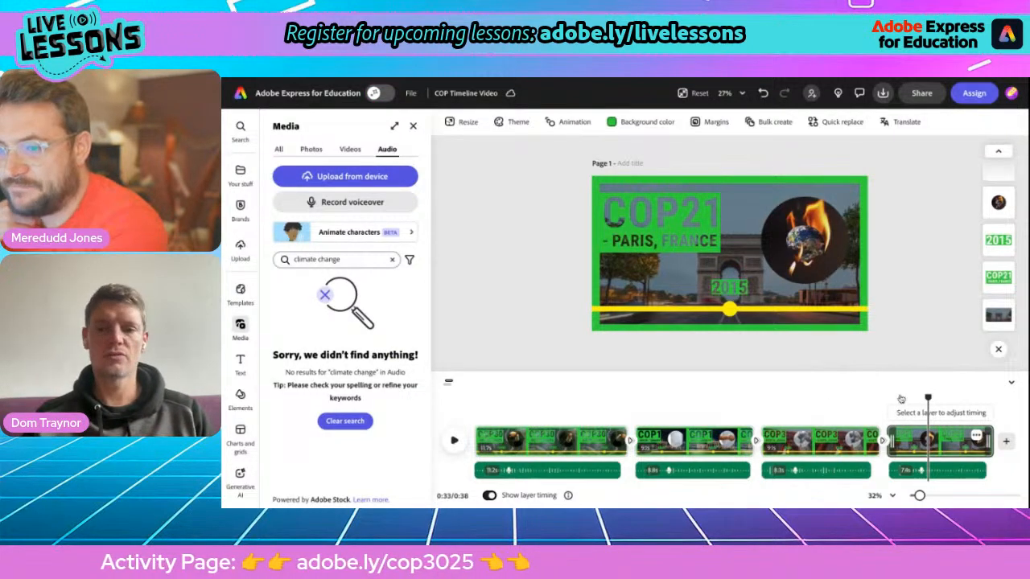
Step: Clear the 'climate change' audio search, preview My Memories, then play DJ from the full suggestions list
drag(927, 398, 474, 399)
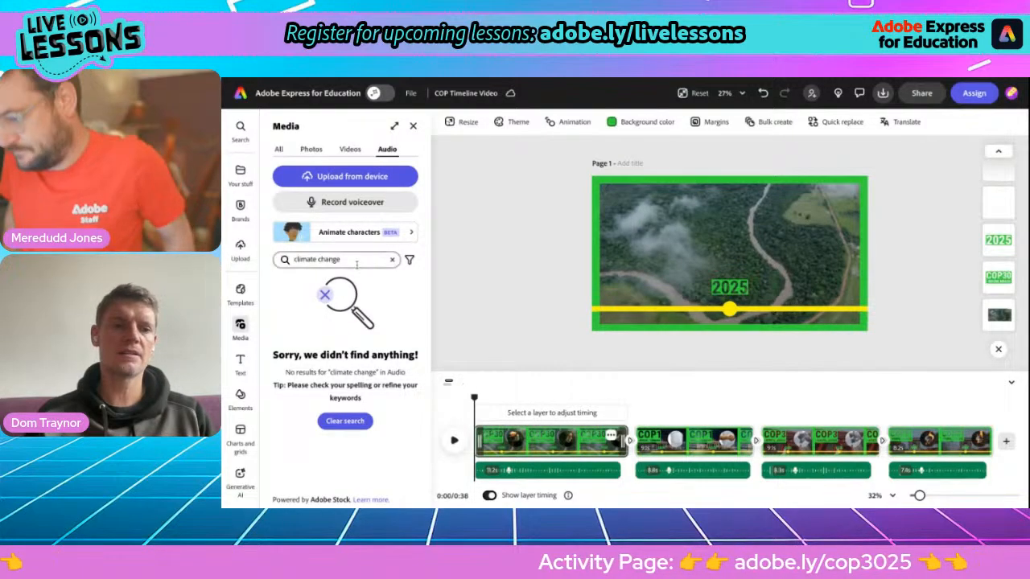
click(392, 261)
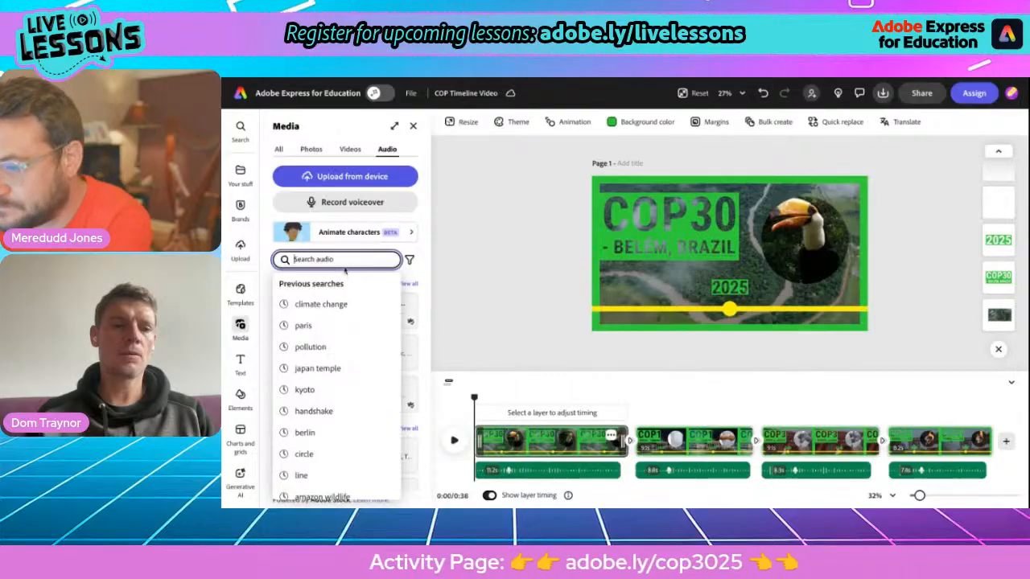
key(Escape)
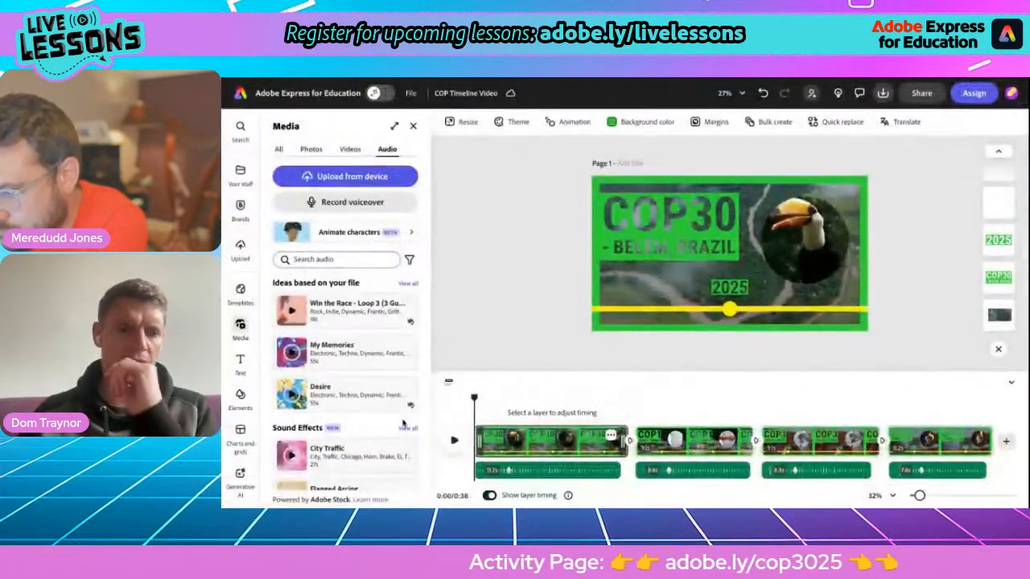
click(293, 357)
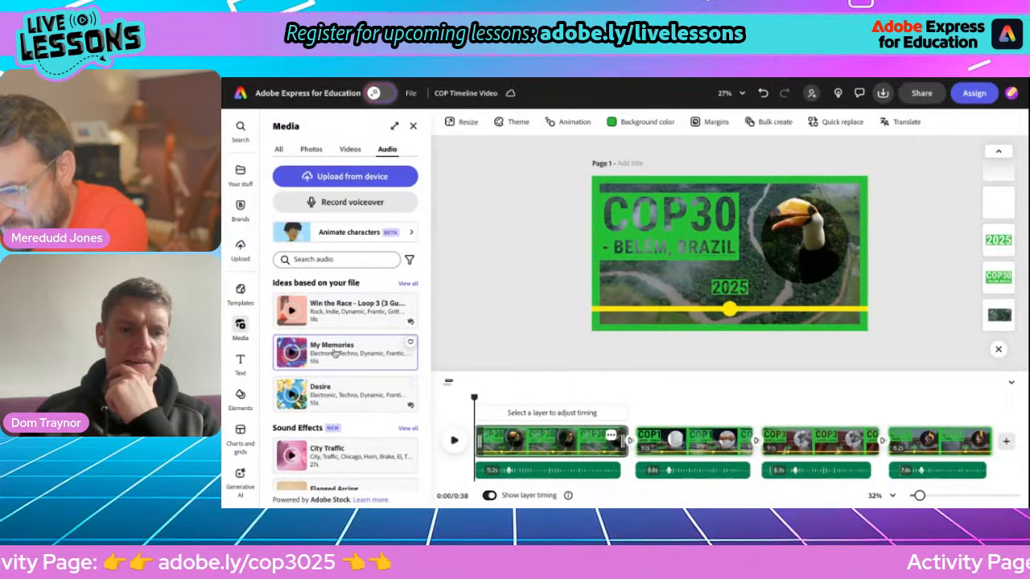
click(407, 283)
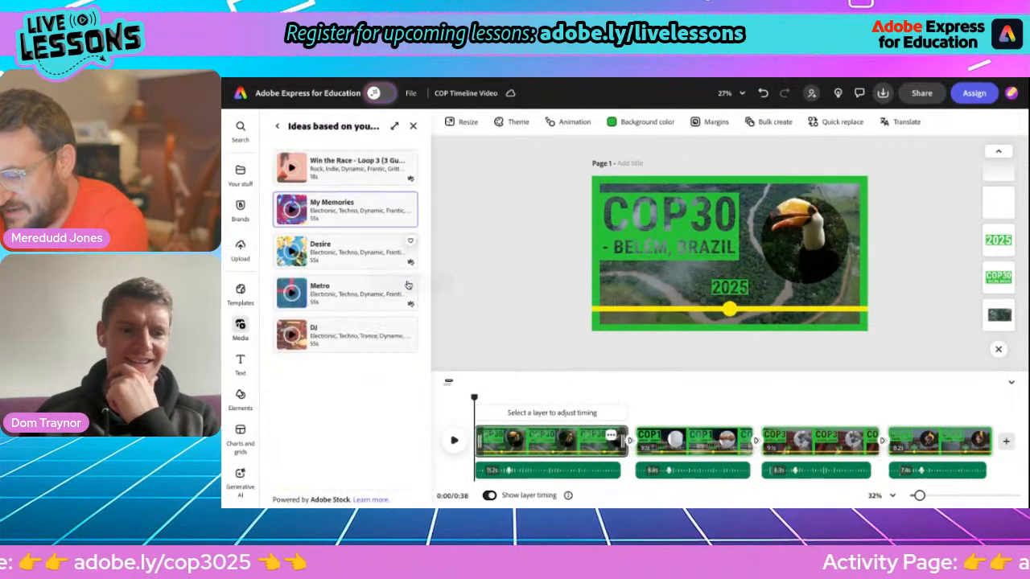
click(292, 334)
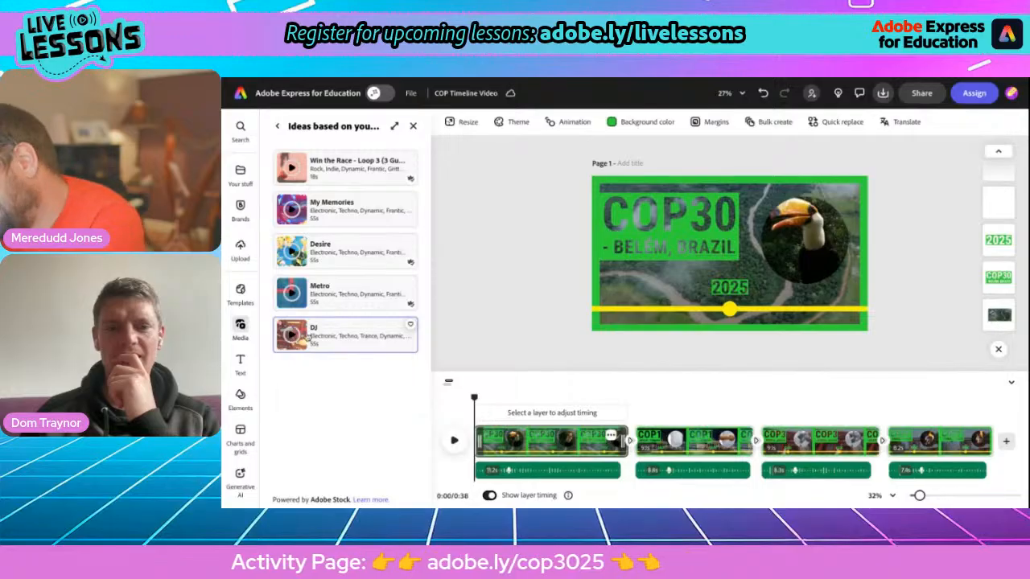
Step: Add the DJ track at 16% volume with a 2s fade out and play the video to check
click(344, 334)
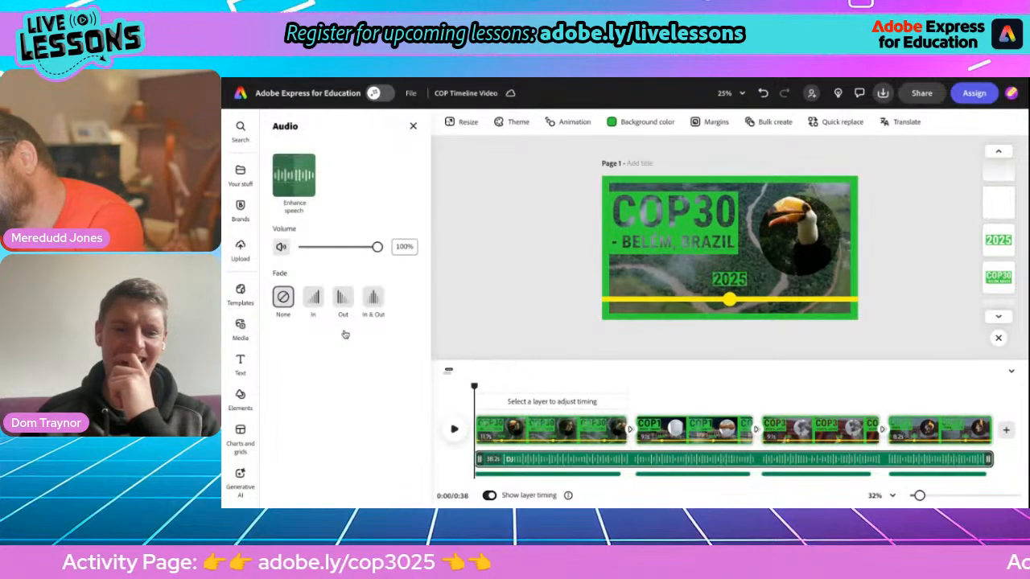
click(312, 249)
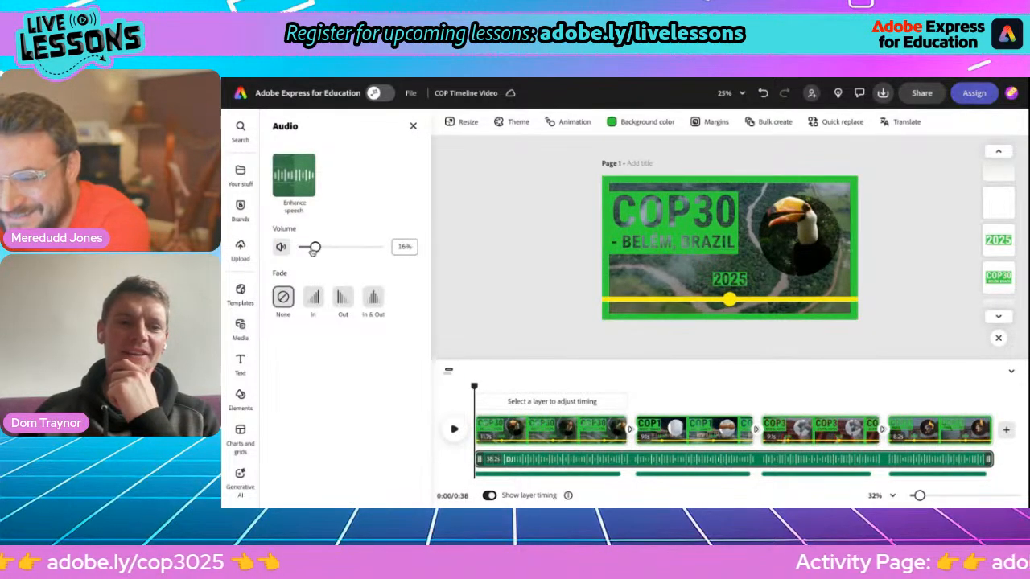
click(344, 299)
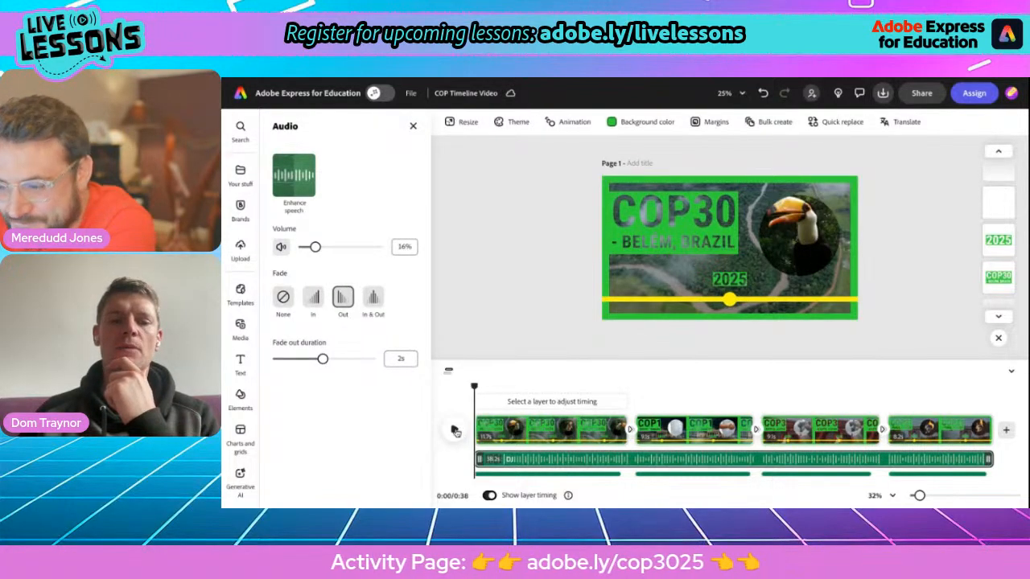
click(455, 432)
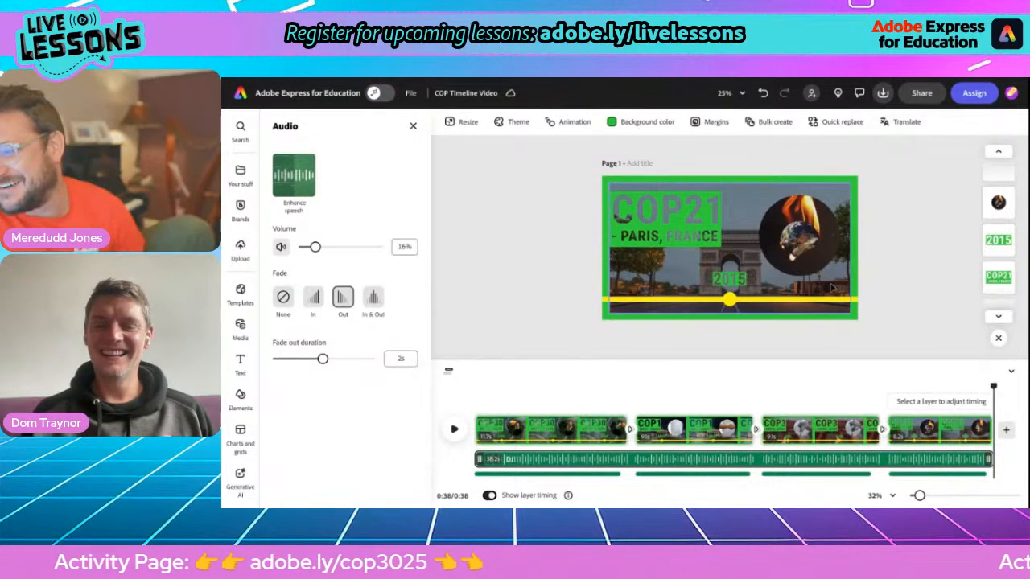
Step: Create a view-only share link for the COP Timeline Video and switch to the home page tab
scroll(833, 288, up, 3)
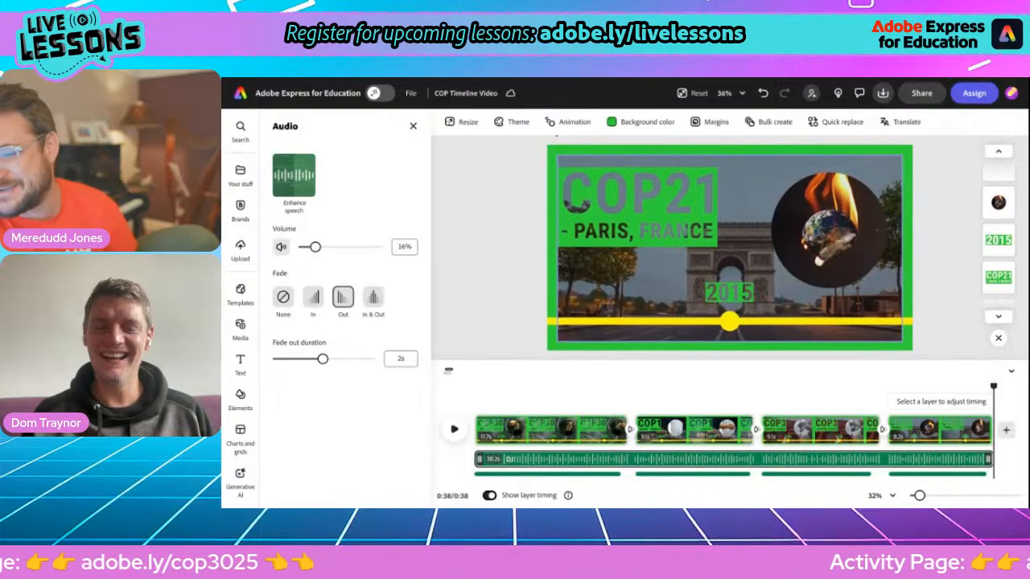
scroll(833, 288, down, 1)
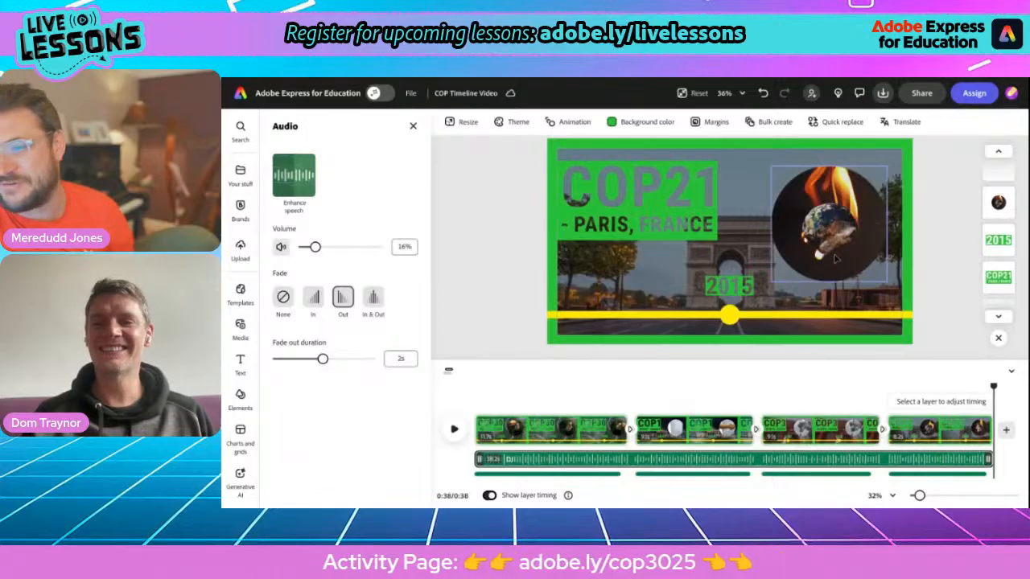
click(923, 94)
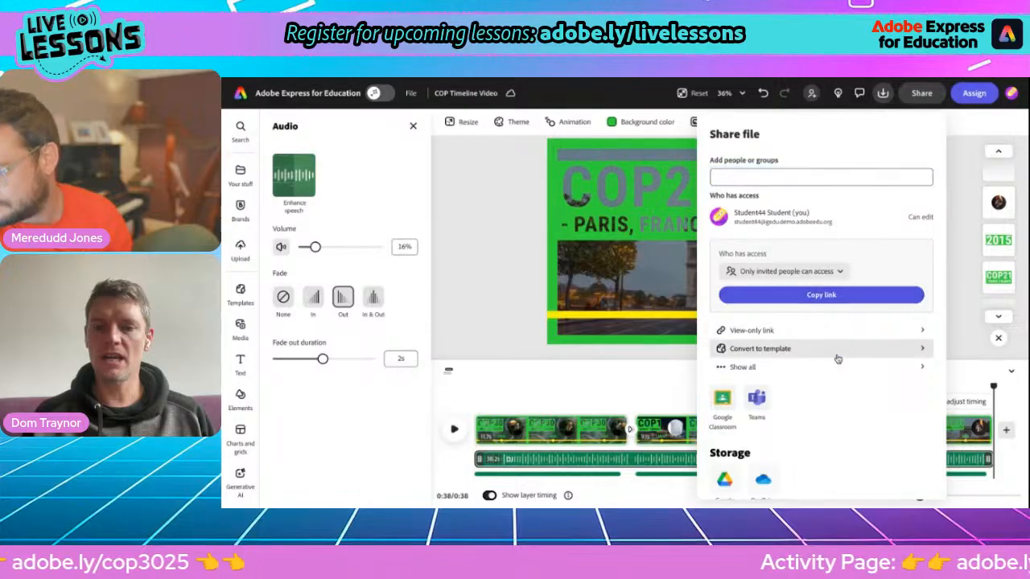
click(831, 331)
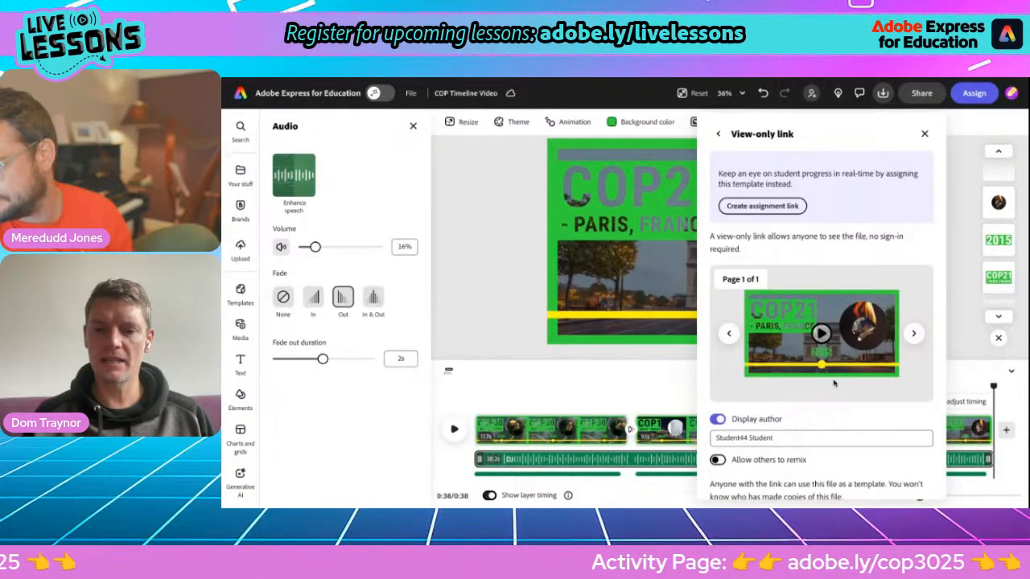
scroll(834, 384, down, 1)
click(822, 480)
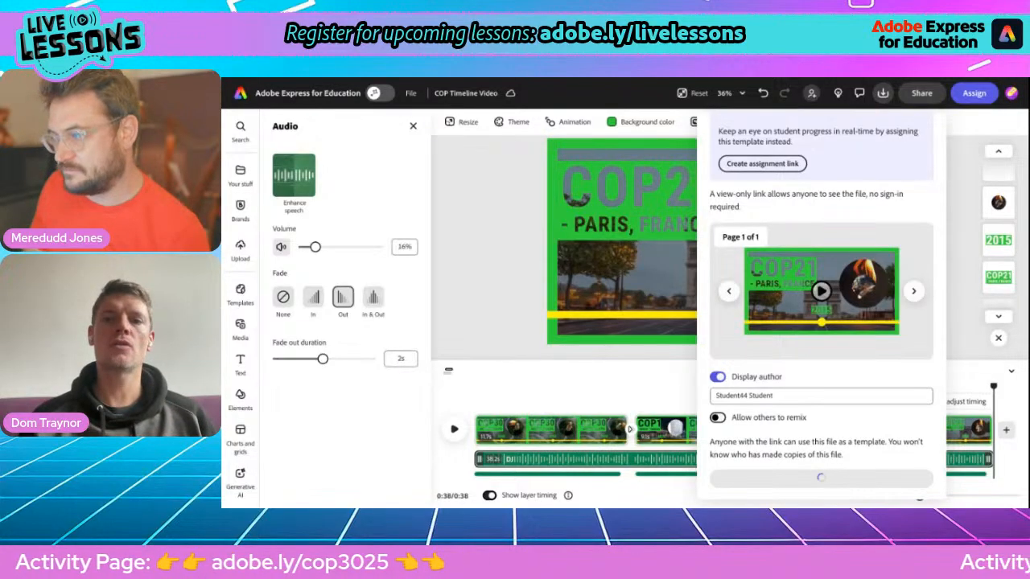
key(ctrl+Tab)
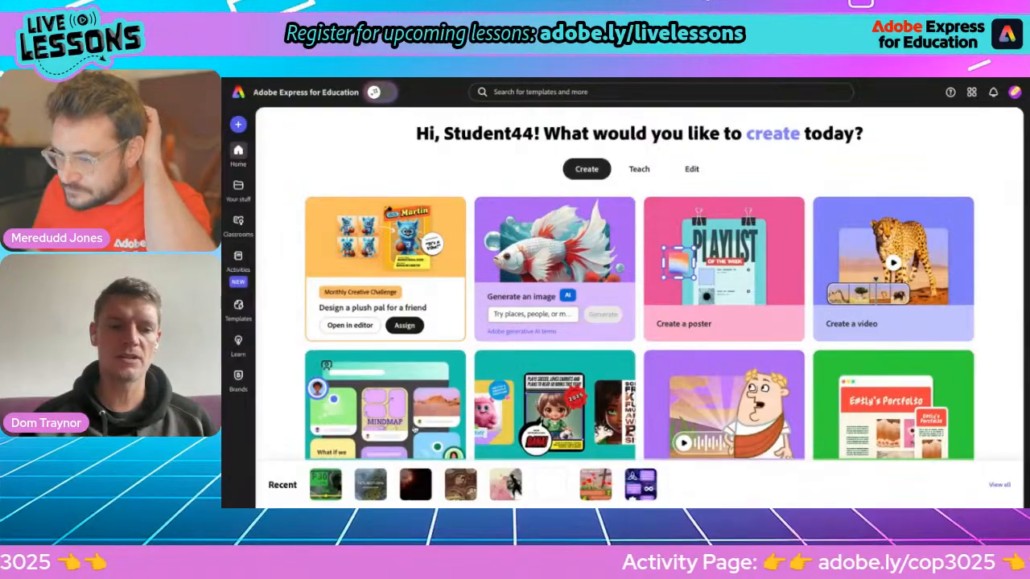
Step: Open the COP30 Webpage project and edit the link of the 'What is COP30?' YouTube embed
click(368, 485)
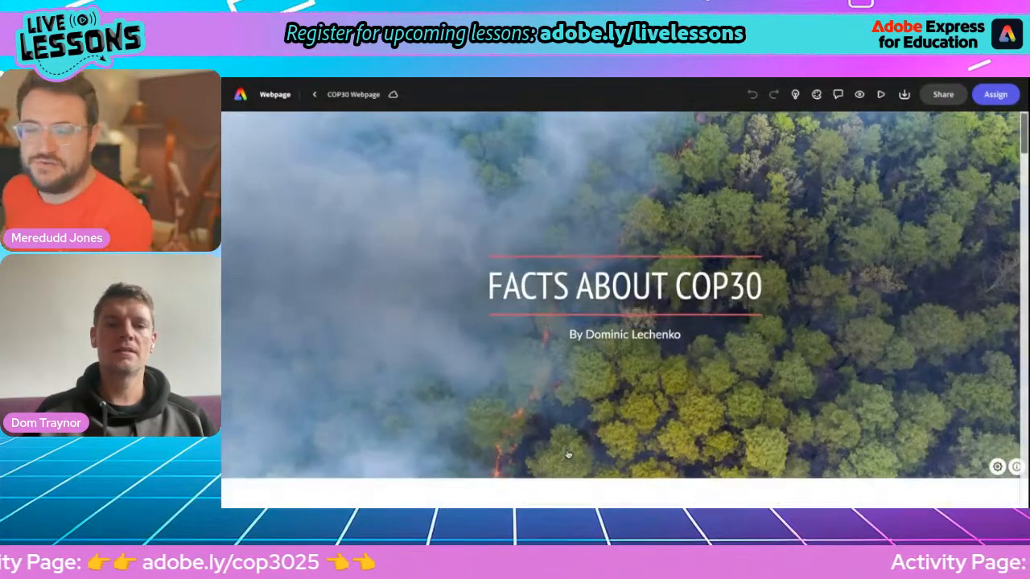
scroll(625, 450, down, 5)
scroll(624, 209, up, 5)
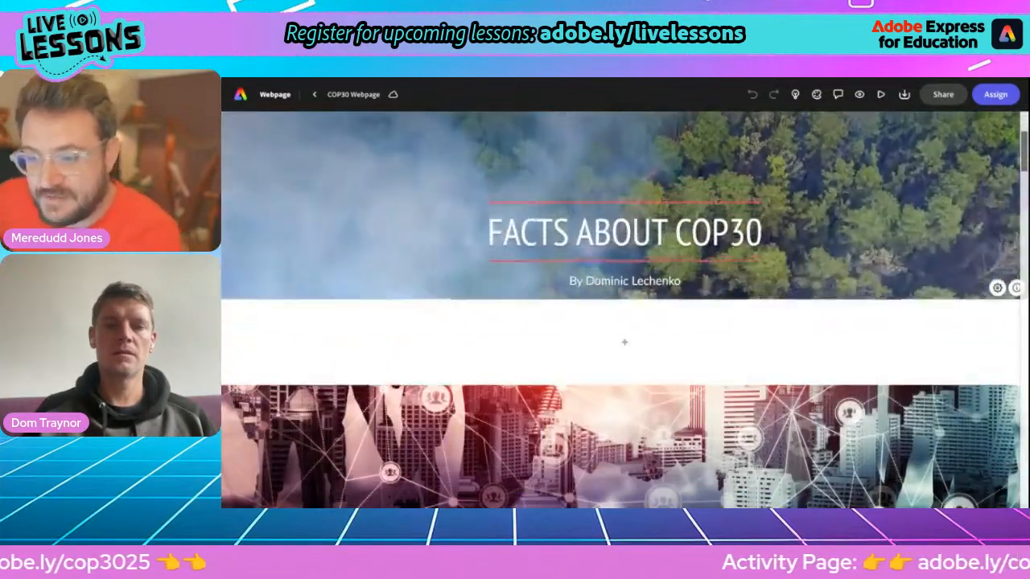
scroll(624, 310, down, 5)
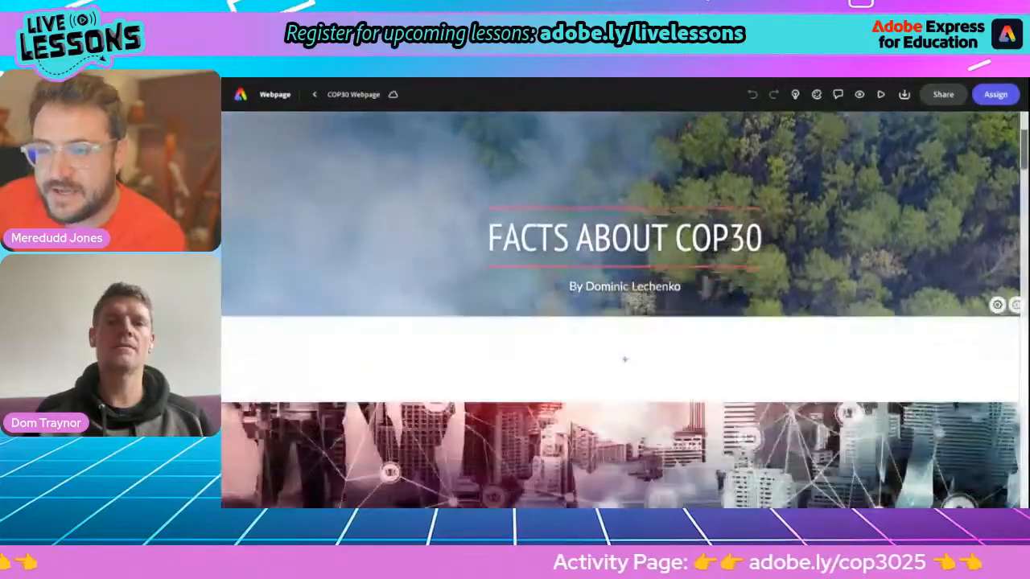
scroll(624, 152, down, 5)
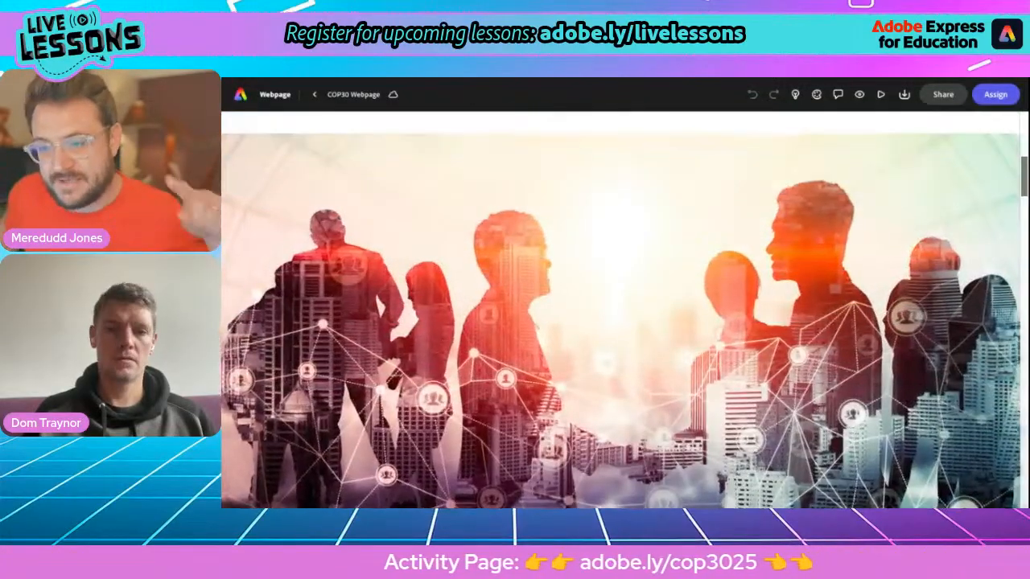
scroll(625, 309, down, 5)
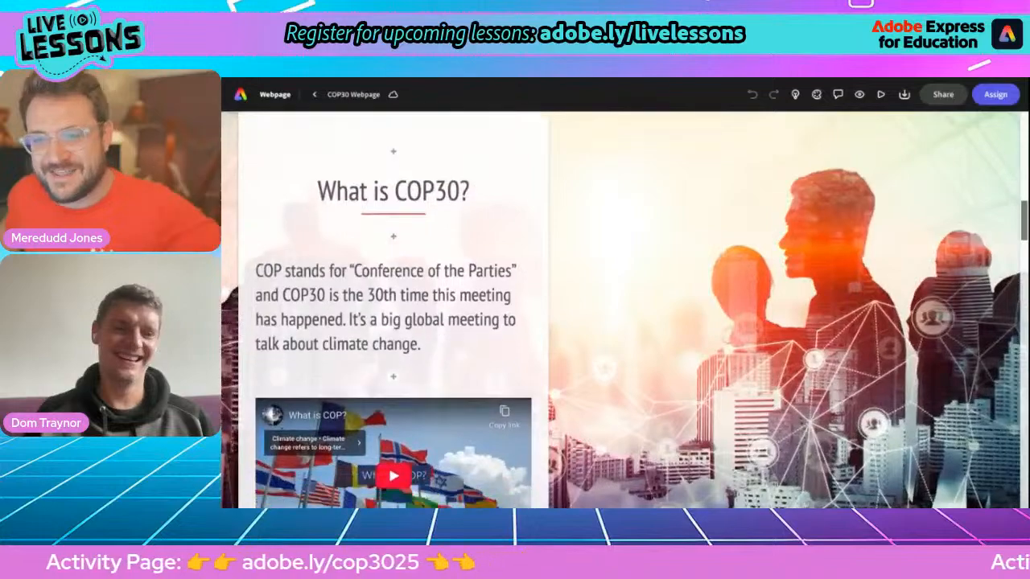
scroll(624, 310, up, 3)
scroll(624, 310, down, 3)
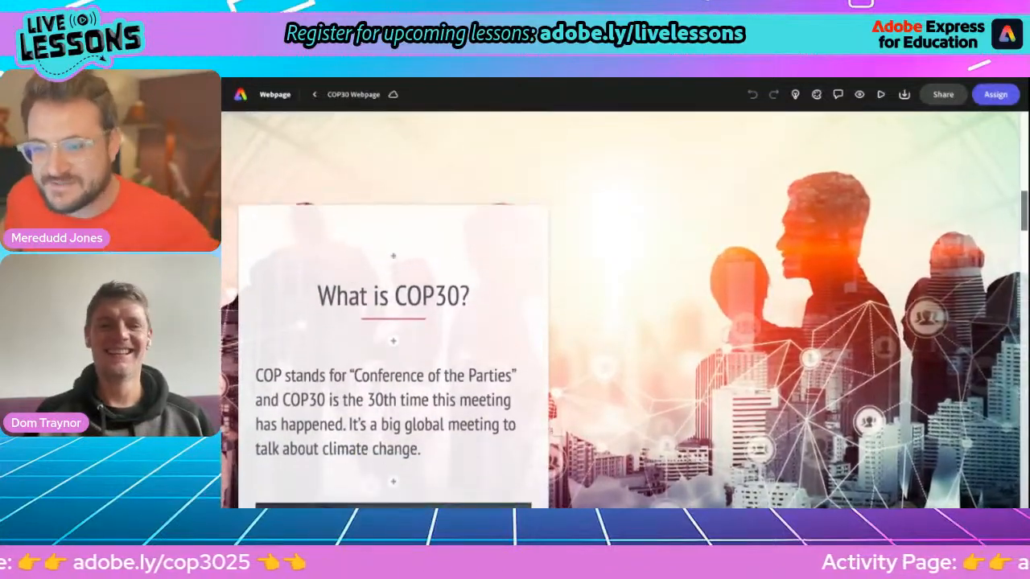
scroll(624, 309, down, 2)
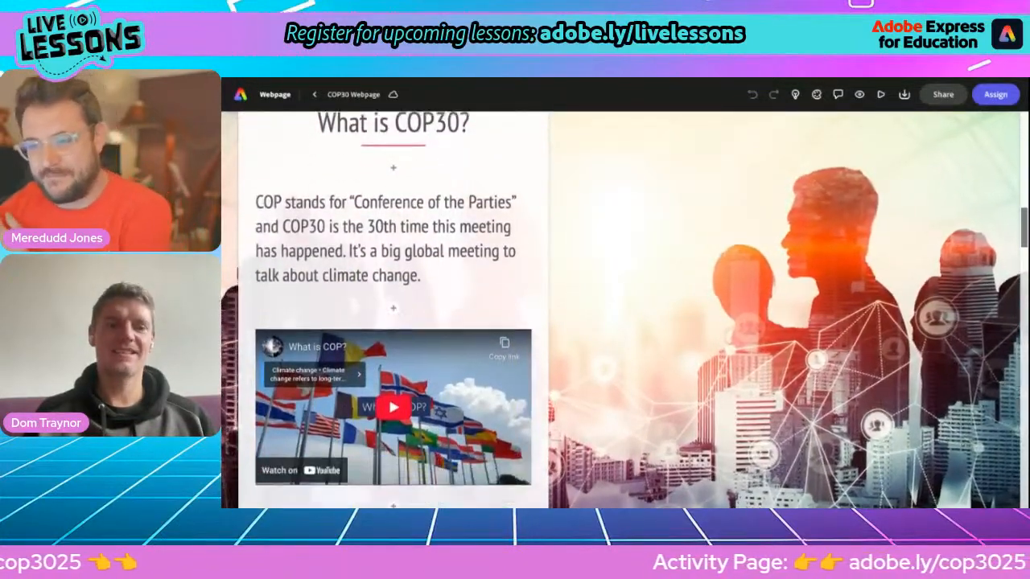
click(445, 354)
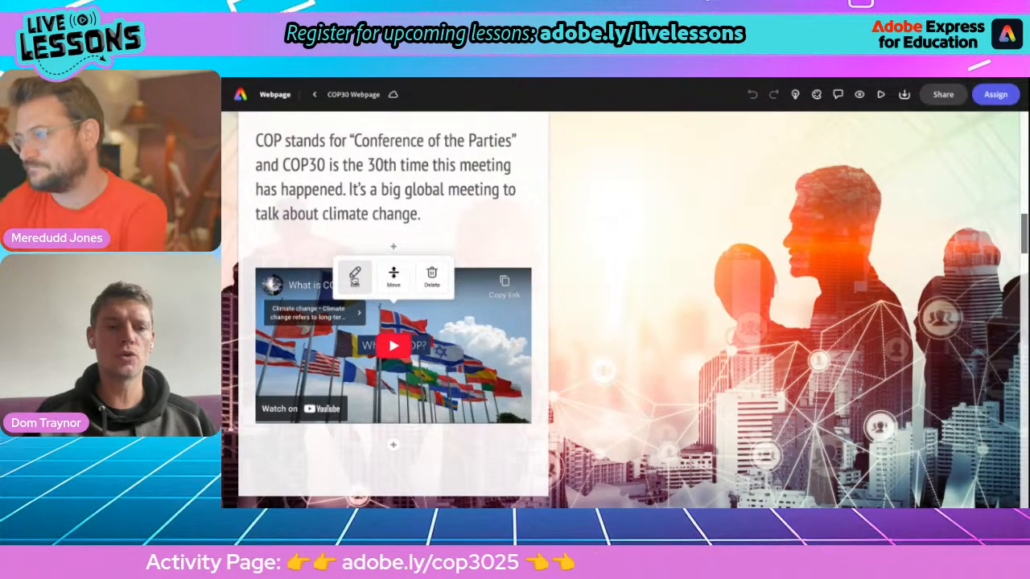
click(354, 278)
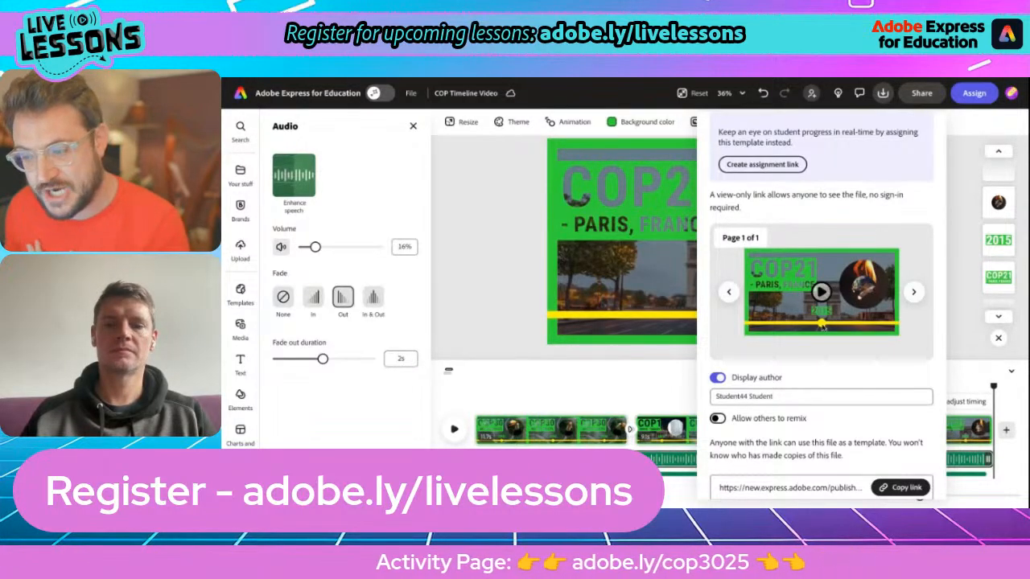
Step: Copy the COP Timeline Video's view-only link from the share panel
scroll(856, 383, down, 1)
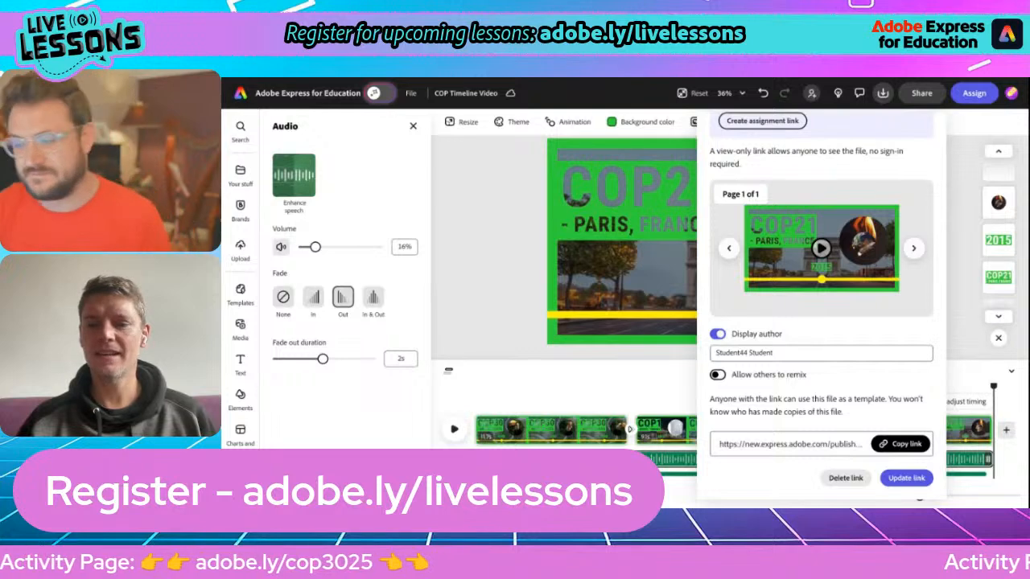
click(901, 444)
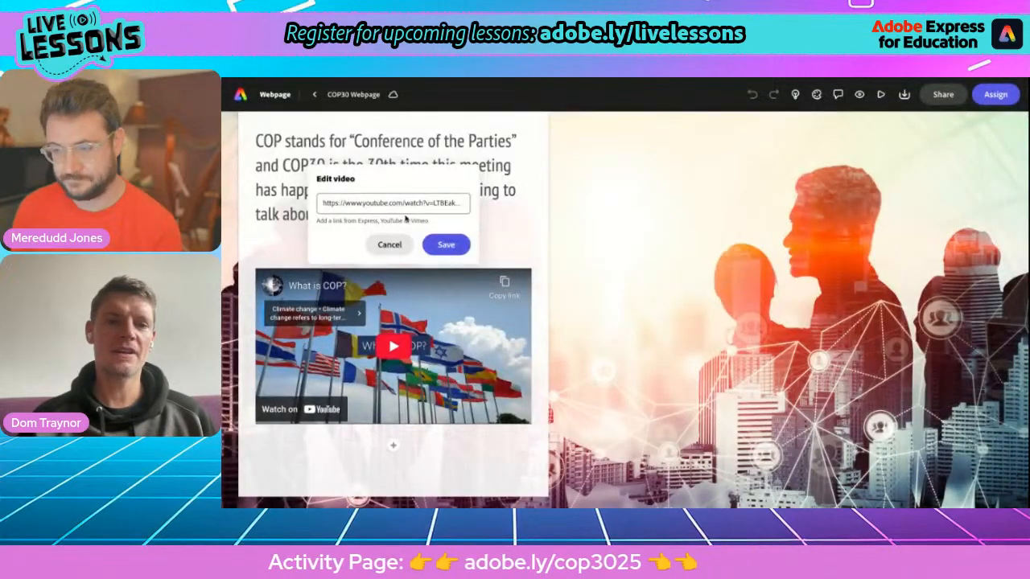
Step: Swap the embed's YouTube address for the pasted timeline video link and save it
click(377, 203)
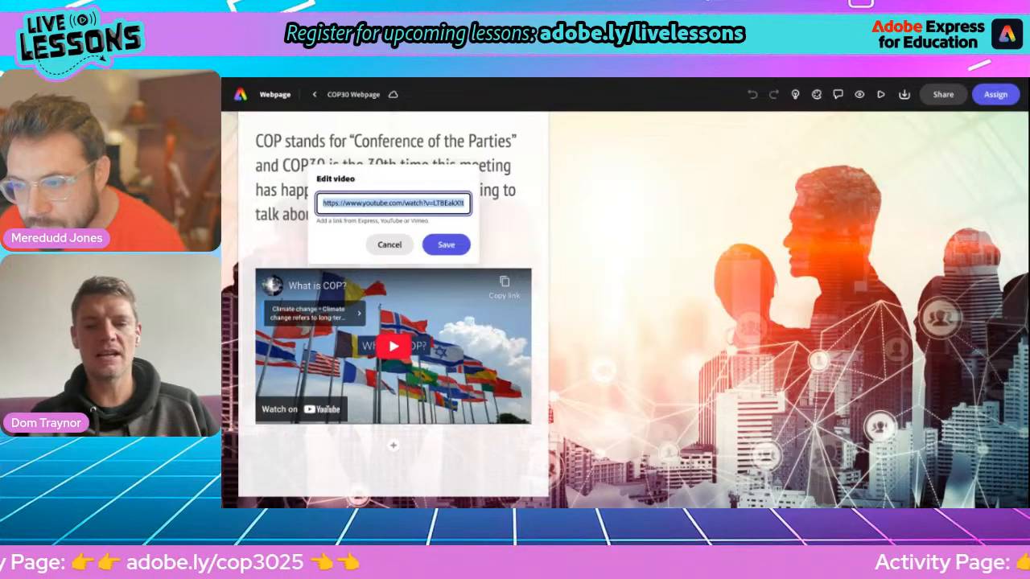
key(BackSpace)
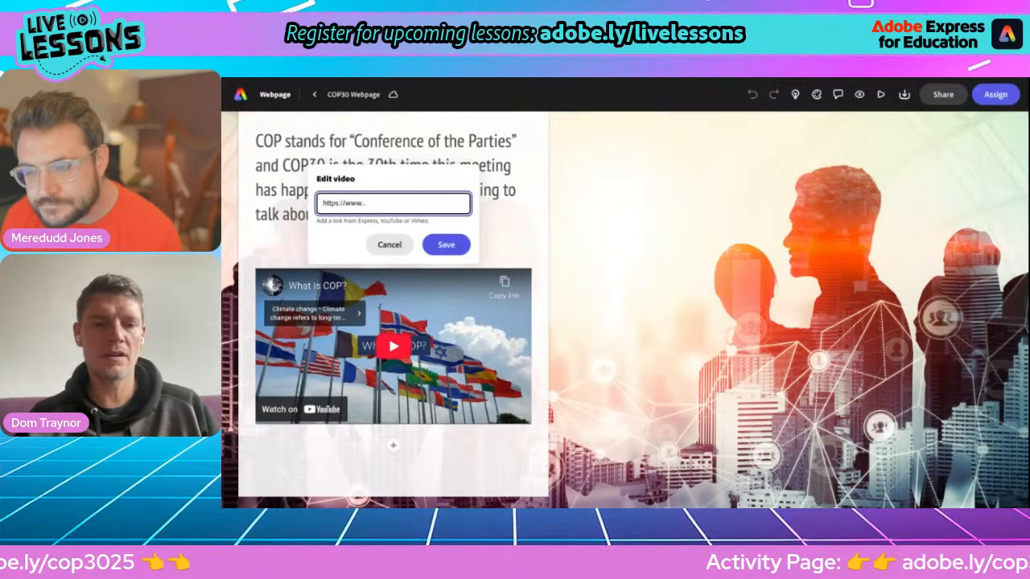
key(ctrl+v)
click(441, 244)
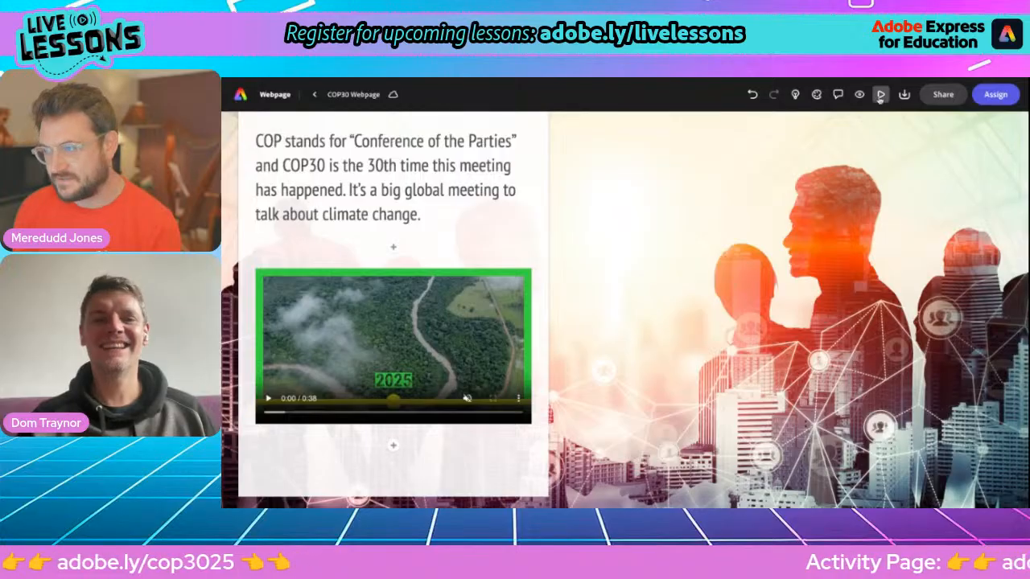
scroll(790, 239, up, 5)
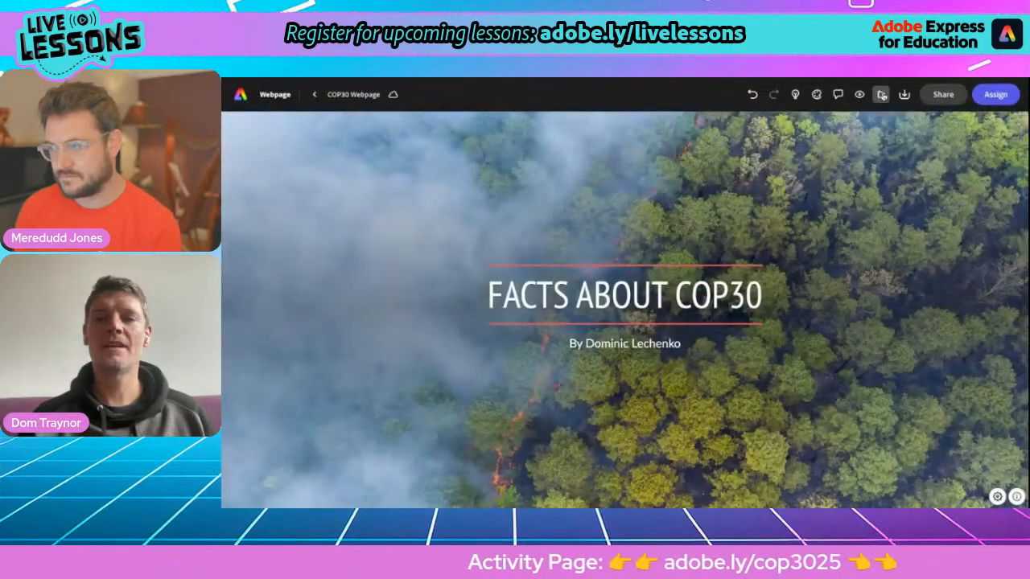
Step: Preview the webpage, then enlarge, play and pause the embedded COP30 timeline video
click(882, 95)
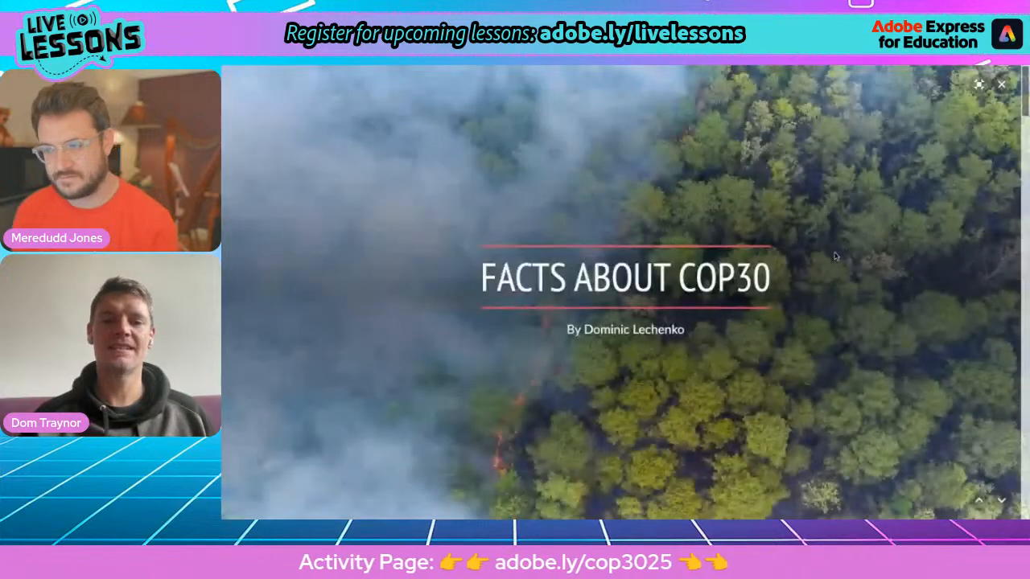
scroll(835, 256, down, 3)
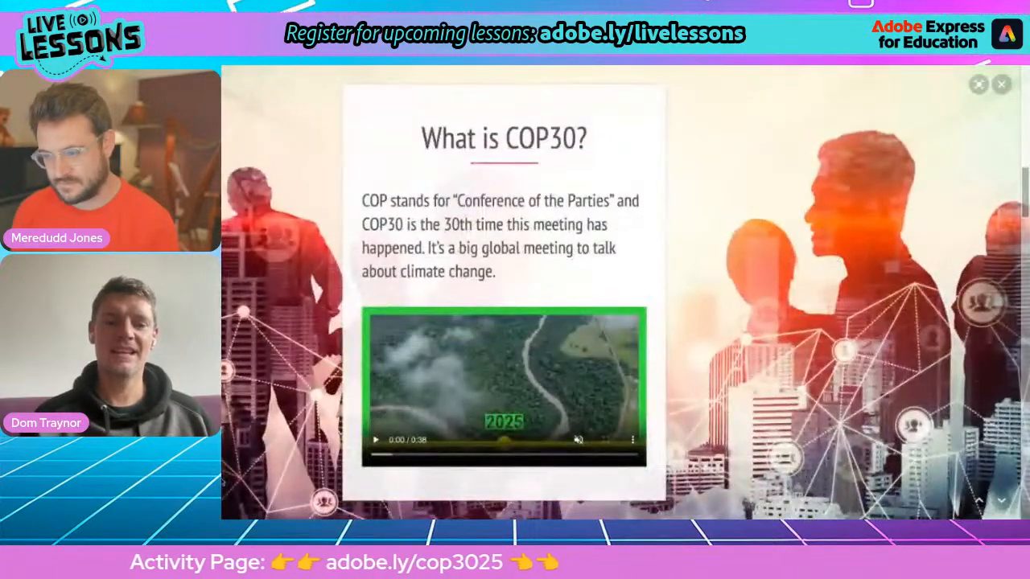
click(576, 443)
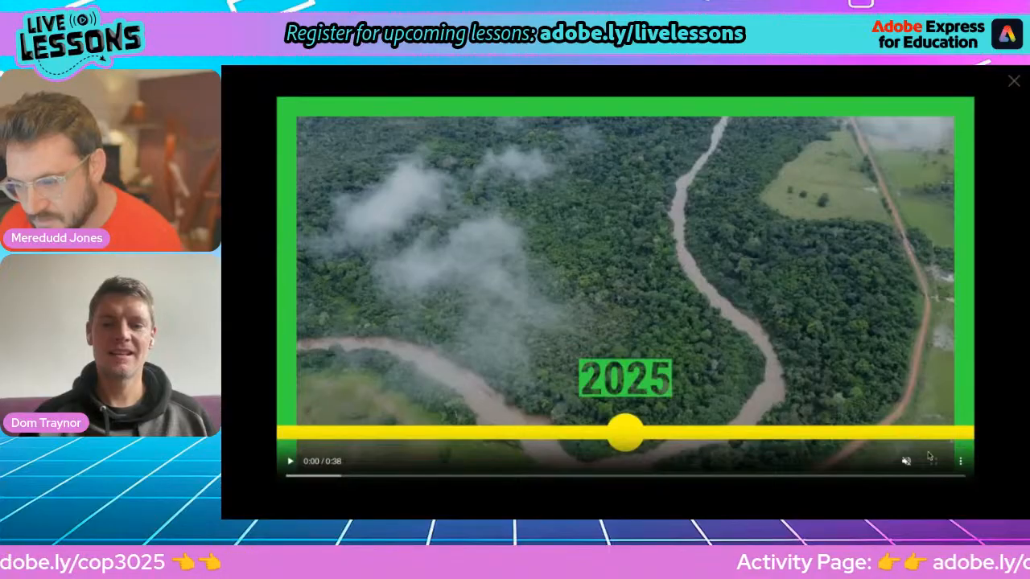
click(291, 461)
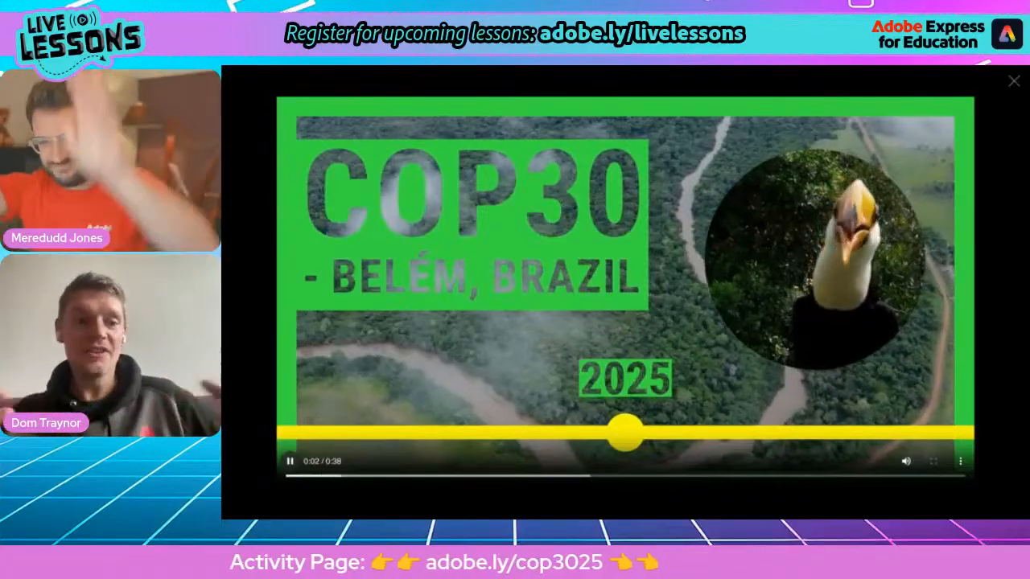
key(space)
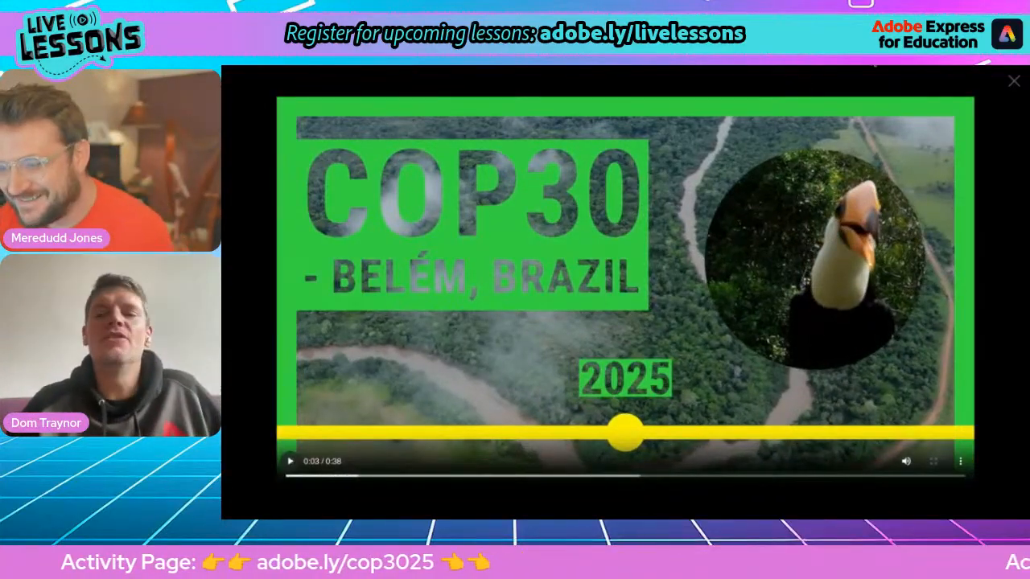
click(1014, 82)
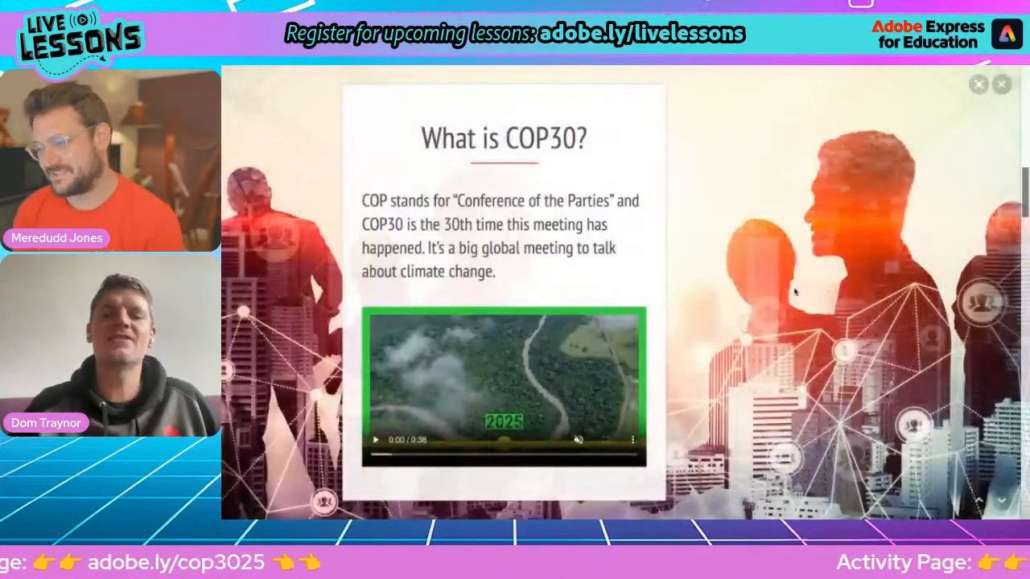
Step: Exit the preview and bring up the COP30 webpage's share options
scroll(788, 299, down, 5)
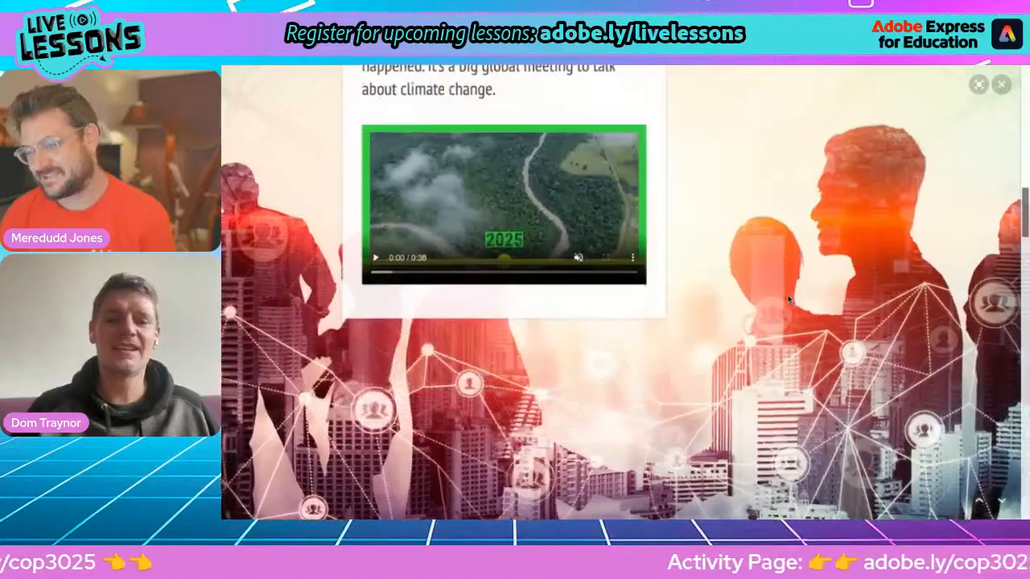
scroll(621, 291, down, 3)
scroll(621, 291, up, 5)
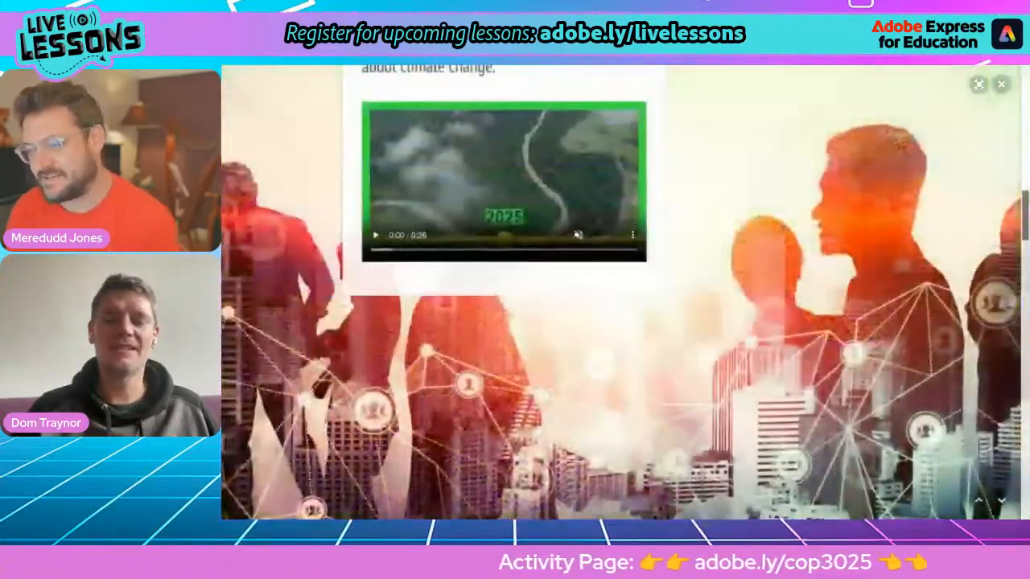
scroll(780, 330, up, 3)
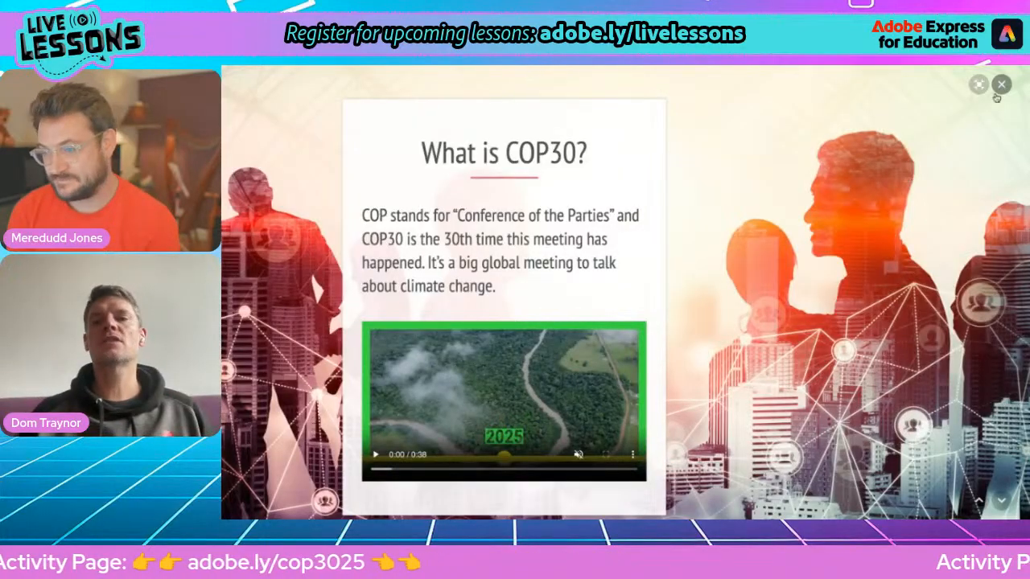
click(1001, 85)
scroll(899, 280, down, 6)
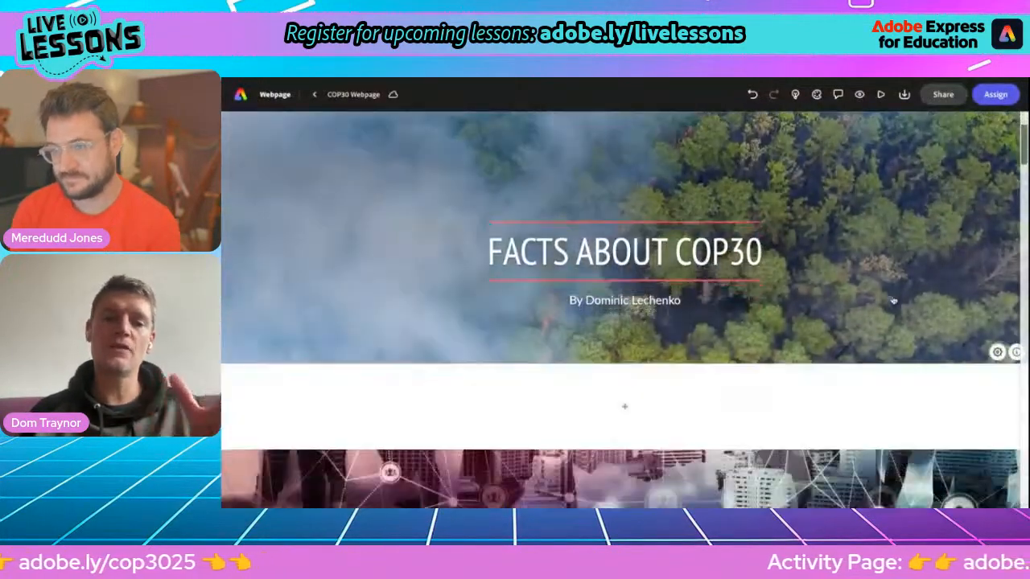
scroll(891, 300, down, 3)
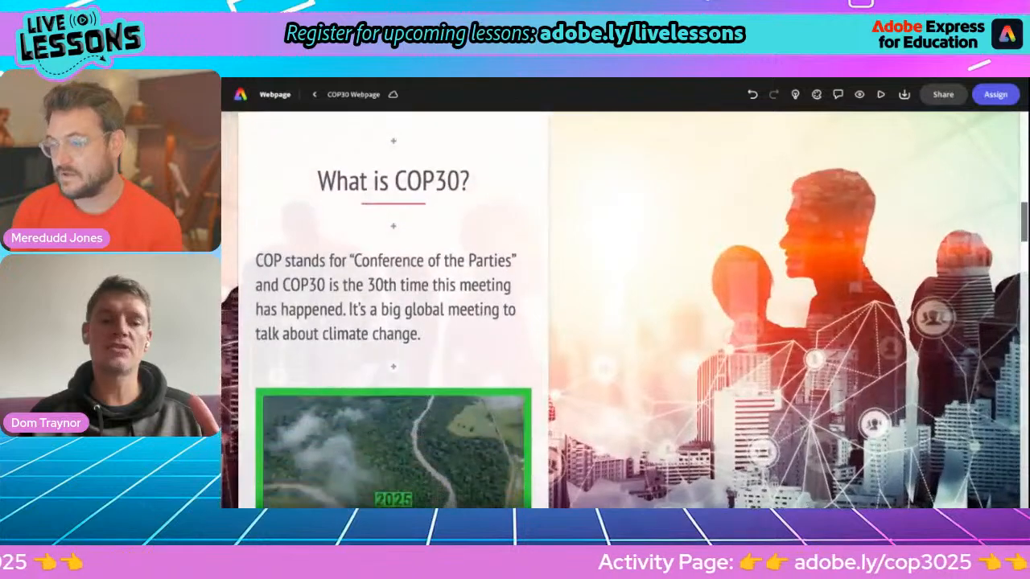
click(941, 93)
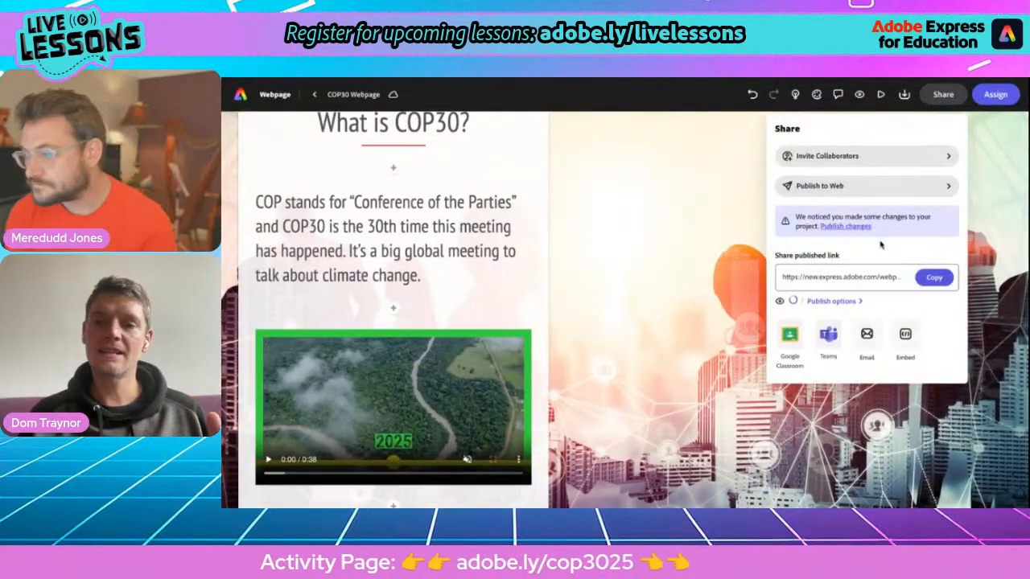